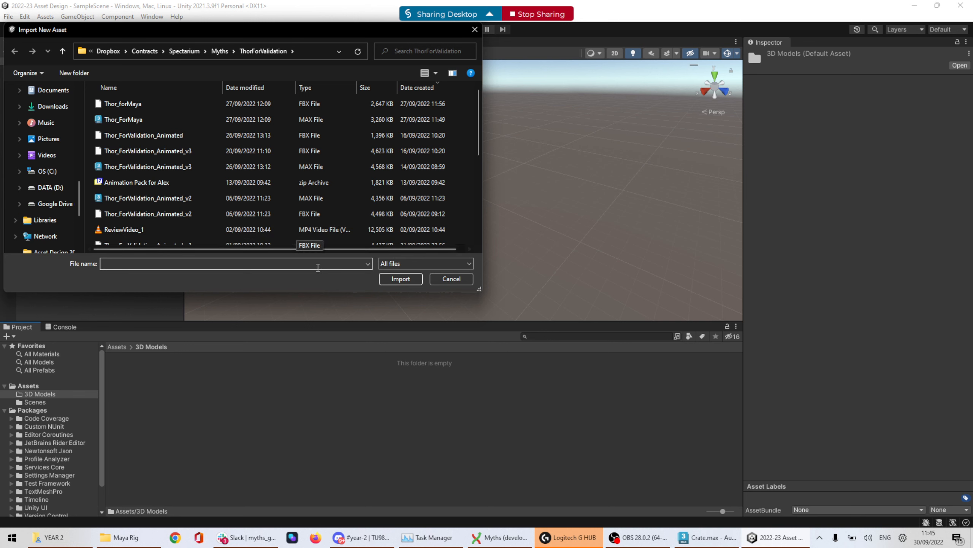
Step: Import the crateforUnity FBX file from the Desktop into the 3D Models folder
{"action": "scroll", "coordinate": [70, 135], "scroll_direction": "up", "scroll_amount": 2}
{"action": "scroll", "coordinate": [59, 130], "scroll_direction": "up", "scroll_amount": 3}
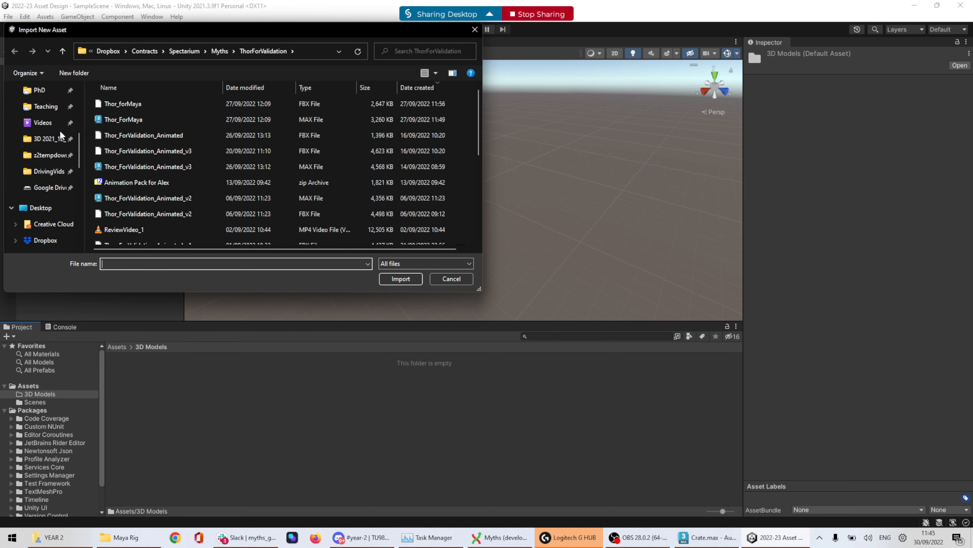
{"action": "left_click", "coordinate": [40, 208]}
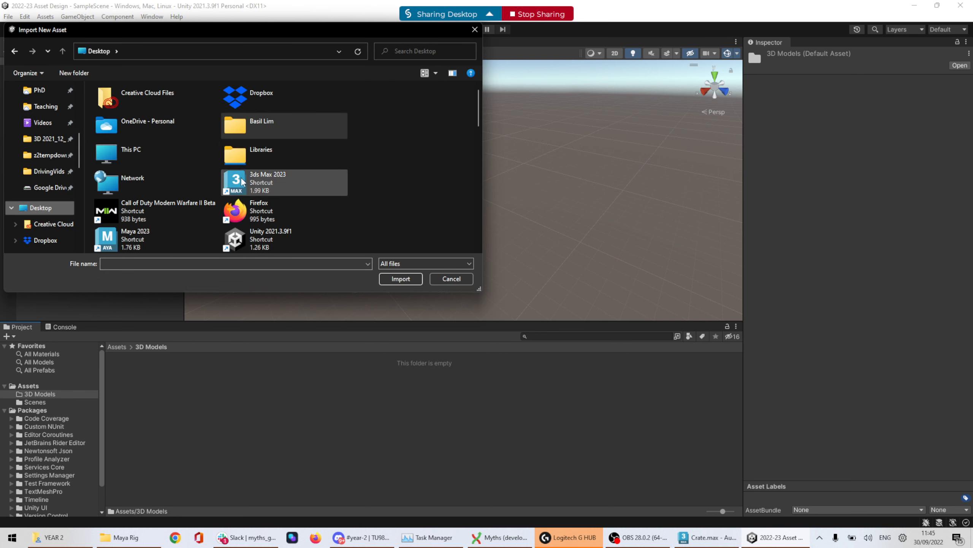
{"action": "scroll", "coordinate": [230, 178], "scroll_direction": "down", "scroll_amount": 1}
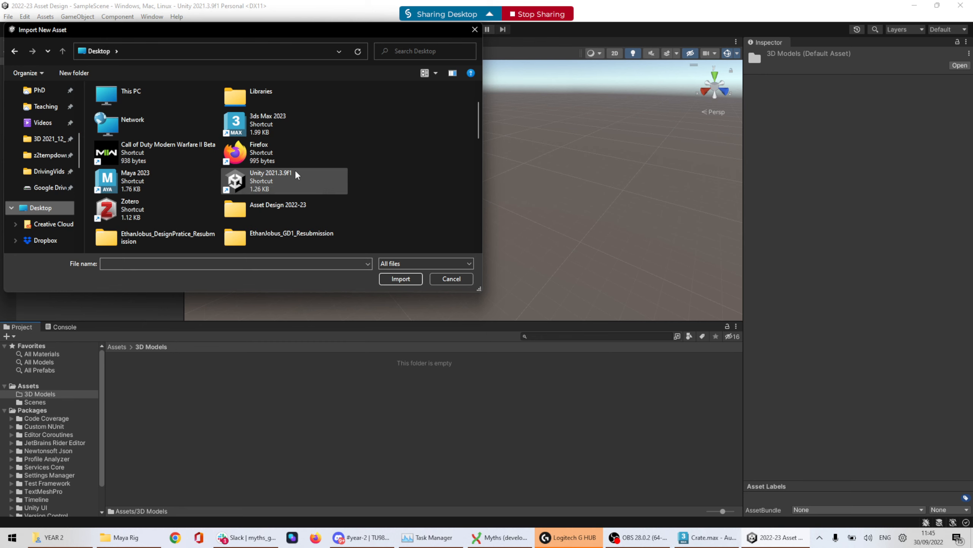
{"action": "scroll", "coordinate": [248, 130], "scroll_direction": "down", "scroll_amount": 3}
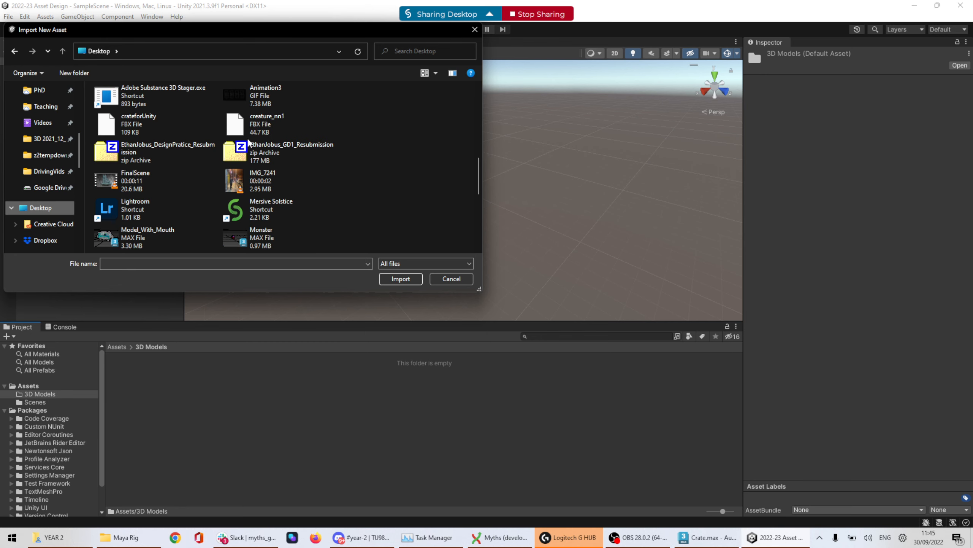
{"action": "double_click", "coordinate": [181, 122]}
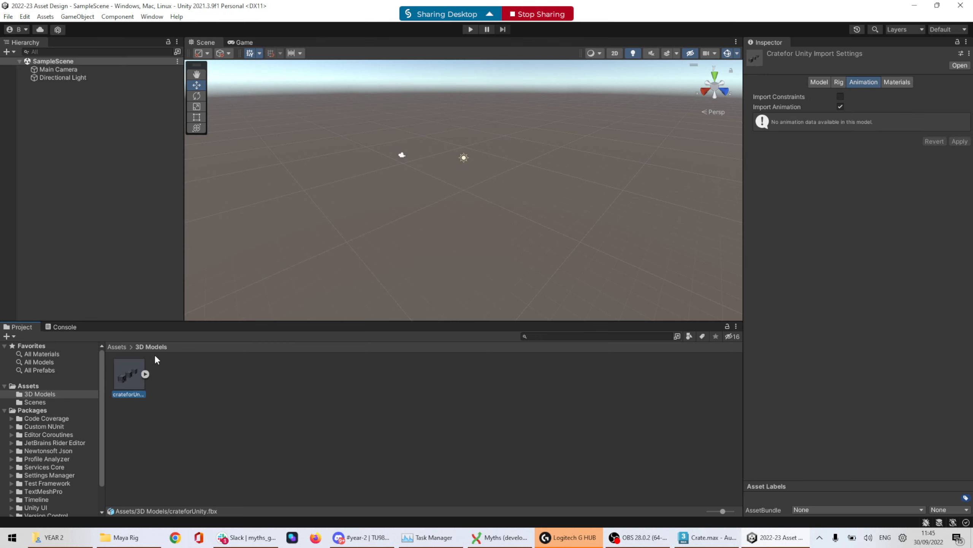
Step: Inspect the individual crate objects contained in the imported crateforUnity model
{"action": "left_click", "coordinate": [145, 374]}
{"action": "left_click", "coordinate": [167, 374]}
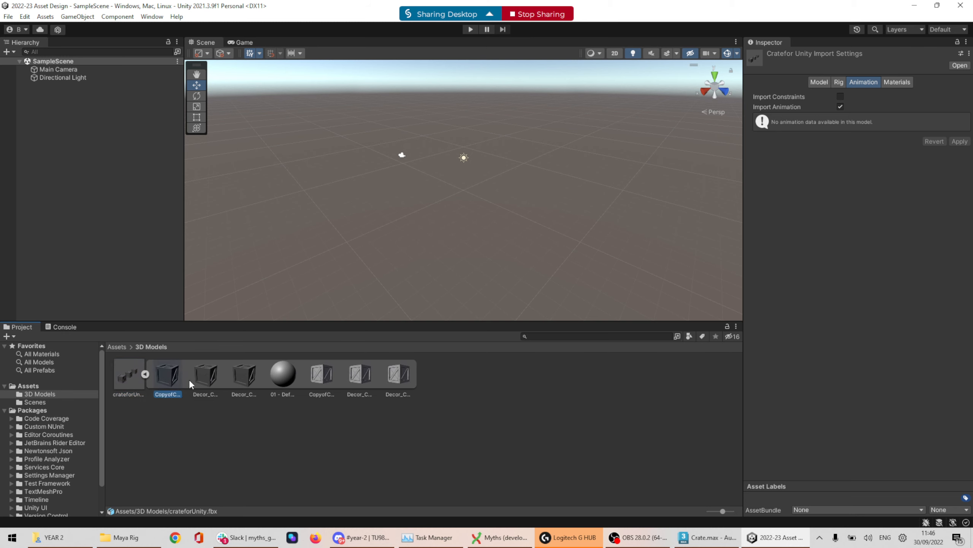
{"action": "left_click", "coordinate": [248, 380]}
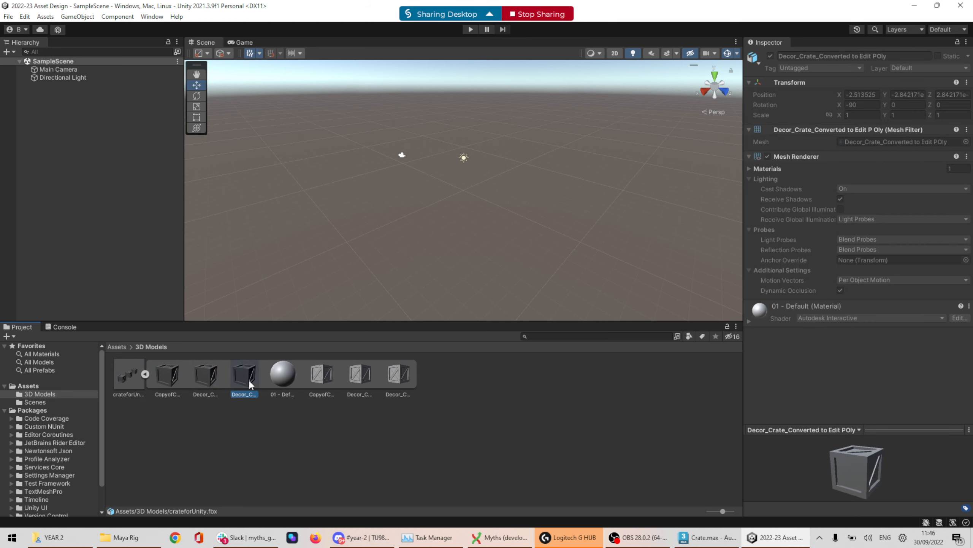
{"action": "left_click", "coordinate": [260, 421]}
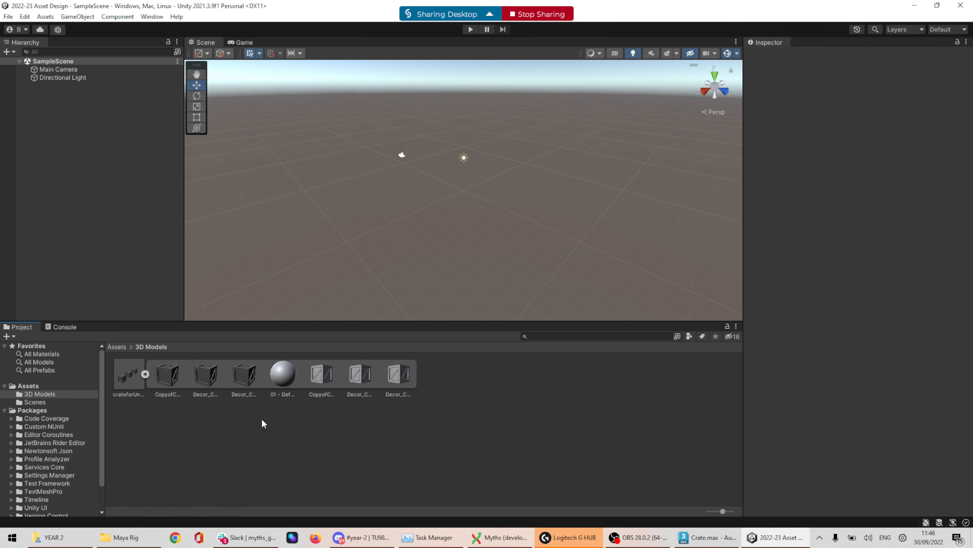
{"action": "left_click", "coordinate": [145, 373]}
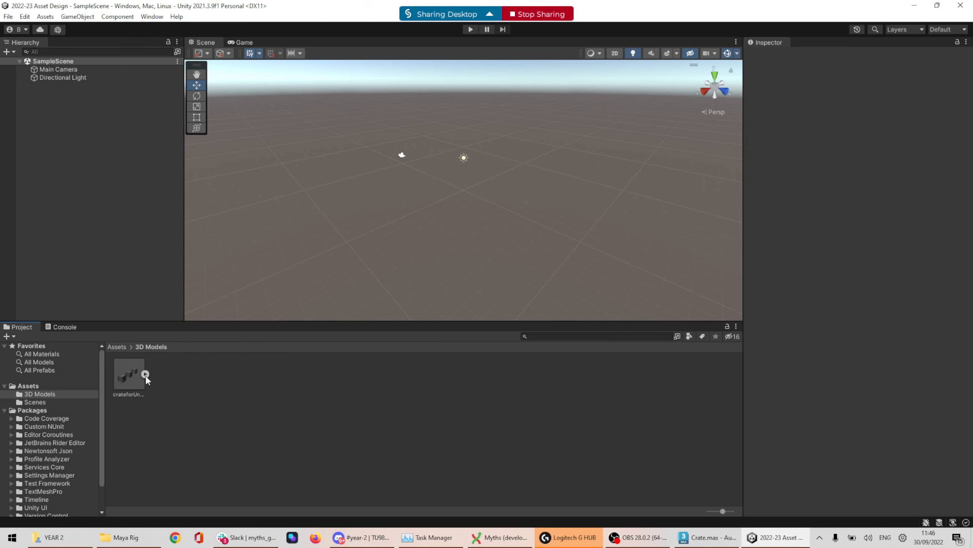
Step: Place the crateforUnity model in the scene and try to move one of its child crates out of the prefab
{"action": "left_click_drag", "start_coordinate": [145, 375], "coordinate": [434, 213]}
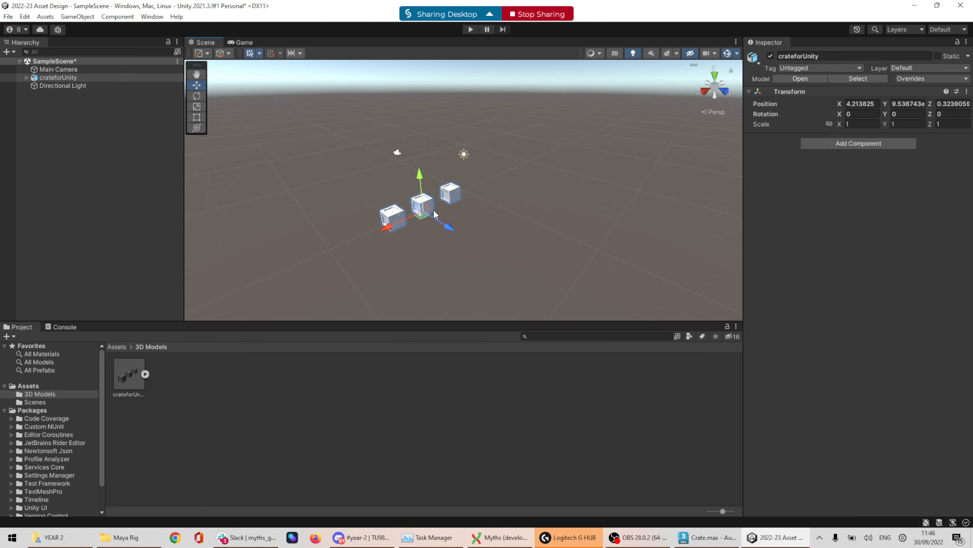
{"action": "left_click", "coordinate": [27, 77]}
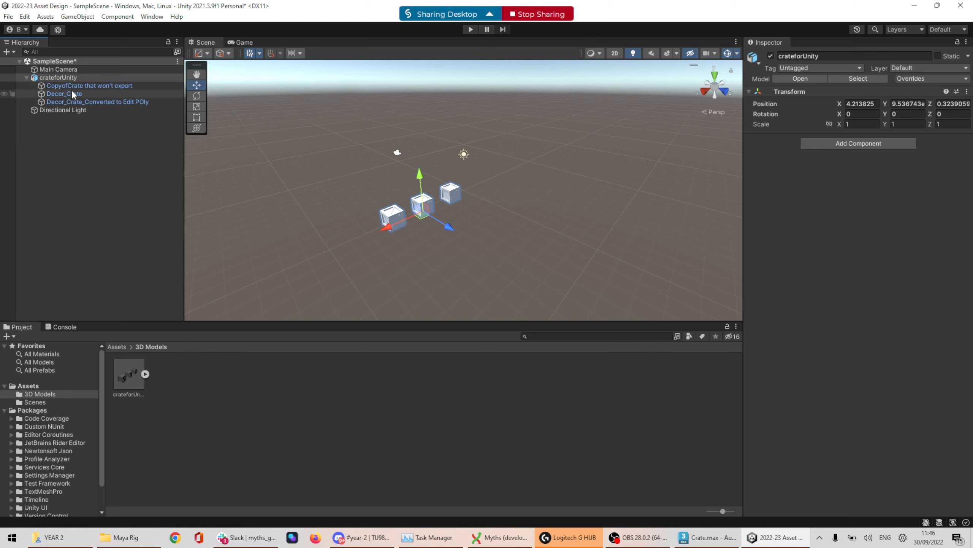
{"action": "left_click_drag", "start_coordinate": [72, 90], "coordinate": [71, 164]}
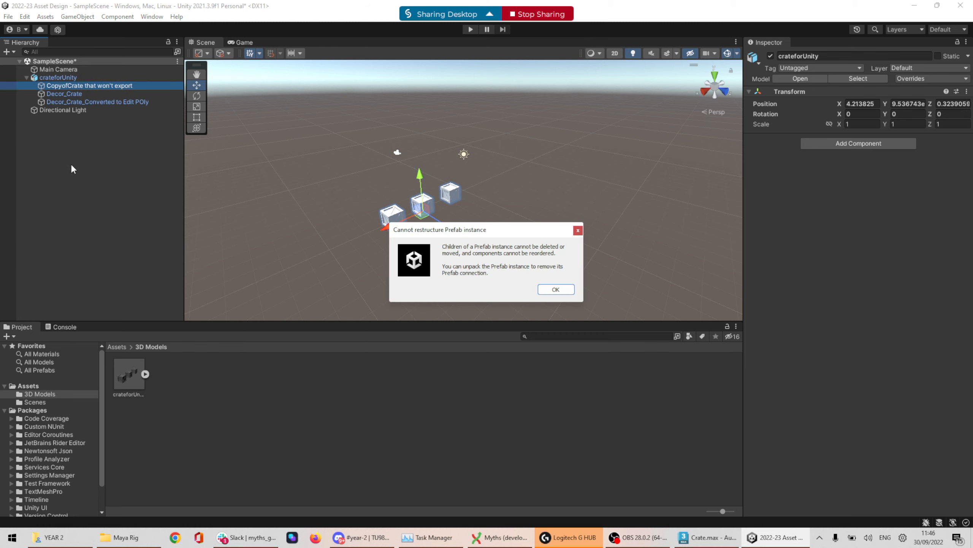
{"action": "left_click", "coordinate": [556, 290]}
Step: Duplicate the "CopyofCrate that won't export" object and move the duplicate out of crateforUnity to the scene's root level
{"action": "left_click", "coordinate": [59, 101]}
{"action": "left_click", "coordinate": [56, 88]}
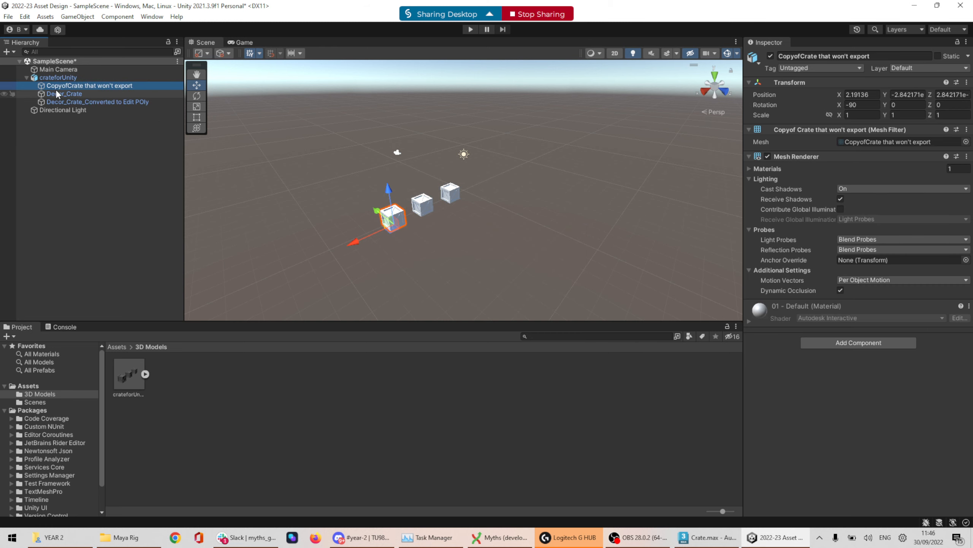
{"action": "key", "text": "ctrl+d"}
{"action": "left_click_drag", "start_coordinate": [88, 110], "coordinate": [72, 177]}
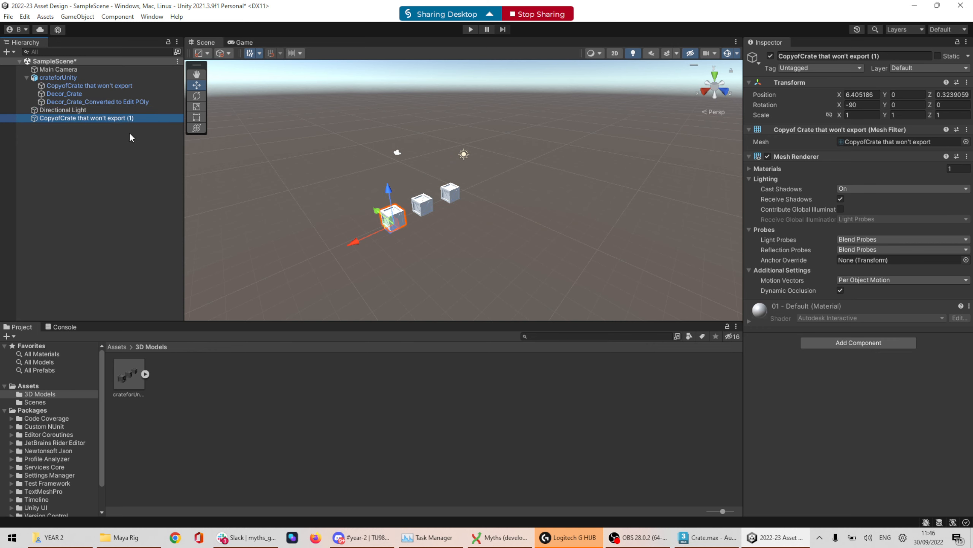
Step: Move the duplicated crate to about X 0.39, Z 6.4 and delete the crateforUnity instance from the scene
{"action": "left_click_drag", "start_coordinate": [378, 213], "coordinate": [530, 237]}
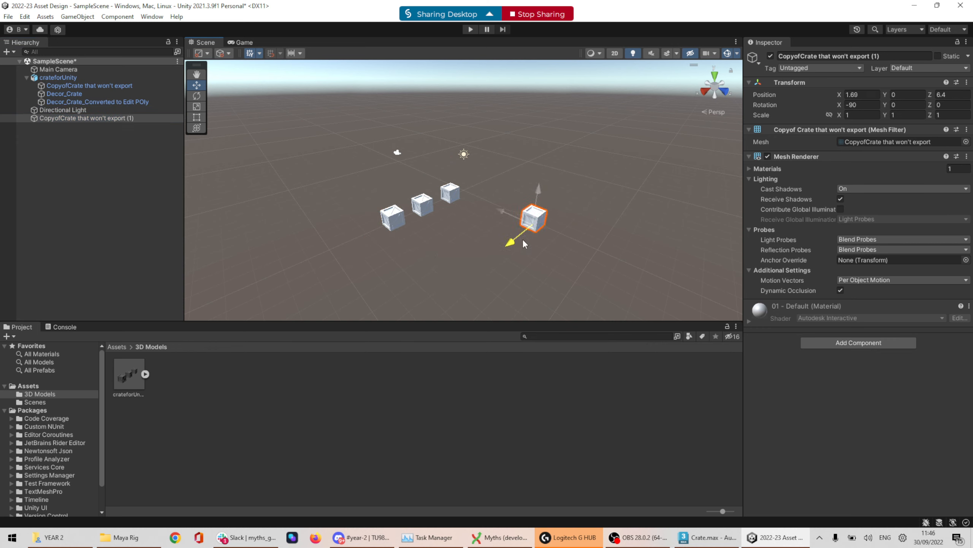
{"action": "left_click", "coordinate": [72, 79]}
{"action": "key", "text": "Delete"}
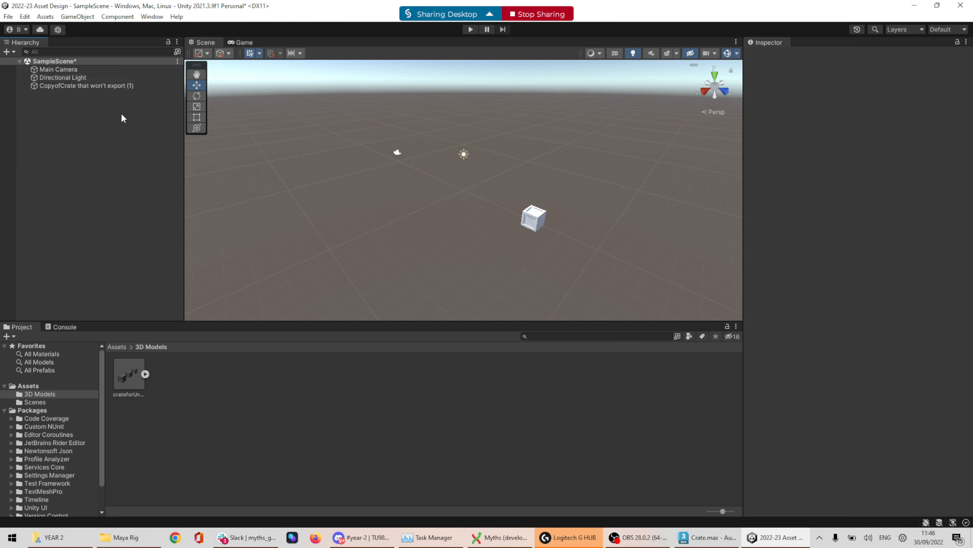
Step: Compare the remaining scene crate and the crateforUnity sub-assets with the original crates in 3ds Max
{"action": "left_click", "coordinate": [145, 374]}
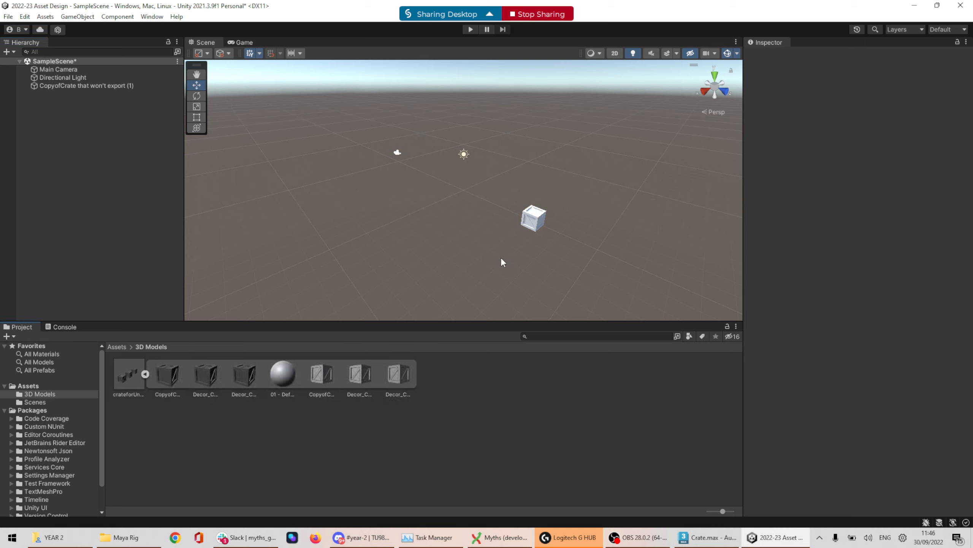
{"action": "left_click", "coordinate": [533, 219]}
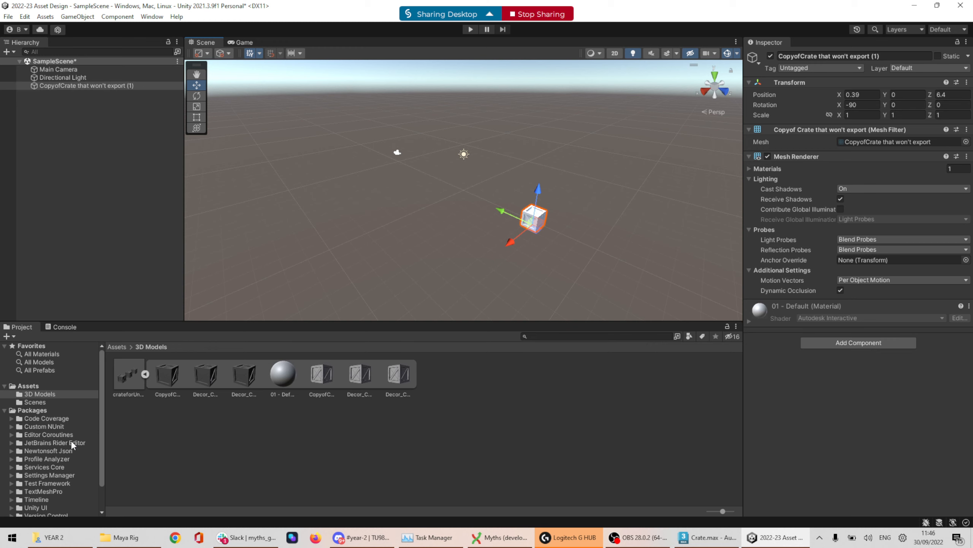
{"action": "left_click", "coordinate": [144, 373]}
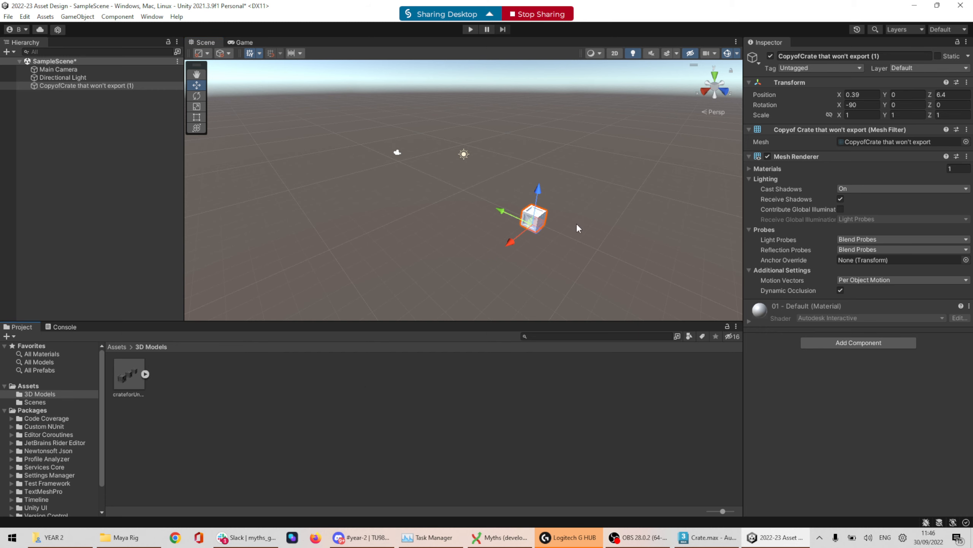
{"action": "scroll", "coordinate": [581, 223], "scroll_direction": "up", "scroll_amount": 5}
{"action": "middle_click_drag", "start_coordinate": [634, 236], "coordinate": [577, 200]}
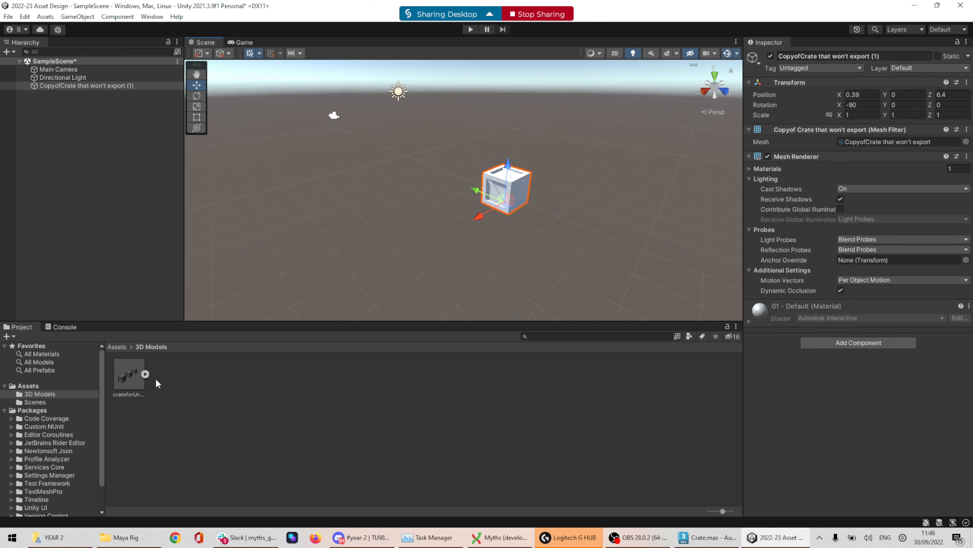
{"action": "left_click", "coordinate": [145, 374]}
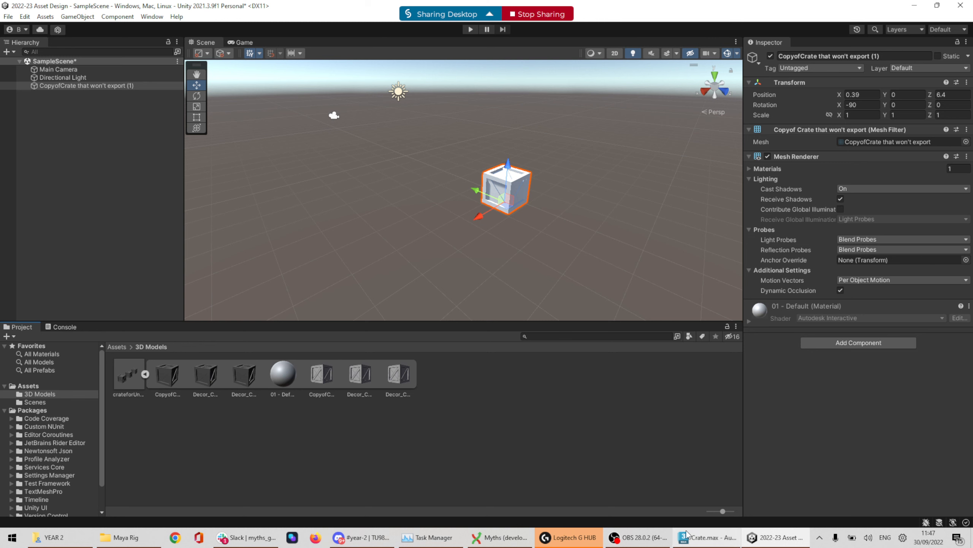
{"action": "left_click", "coordinate": [702, 539]}
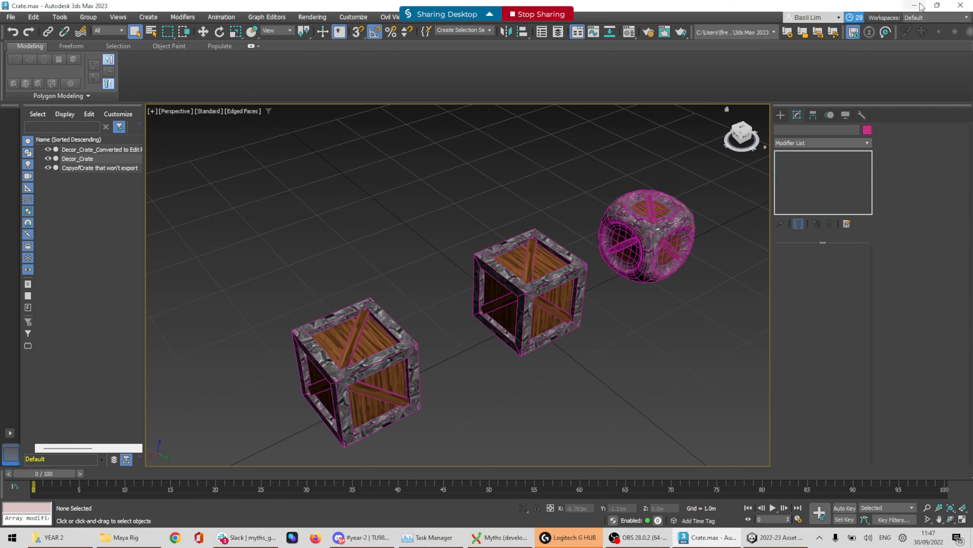
{"action": "key", "text": "alt+Tab"}
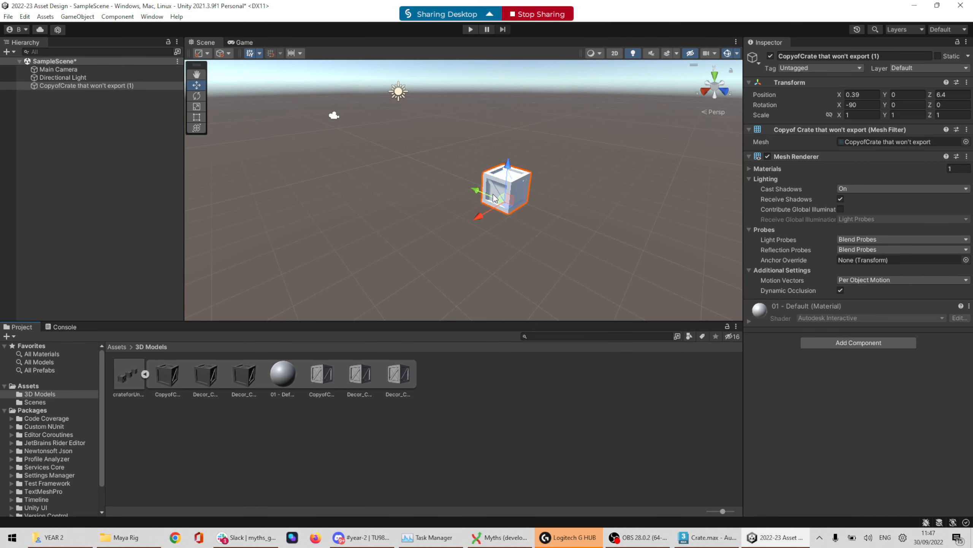
Step: Switch to 3ds Max and convert the smoothed "CopyofCrate that won't export" object to Editable Poly
{"action": "left_click", "coordinate": [709, 537]}
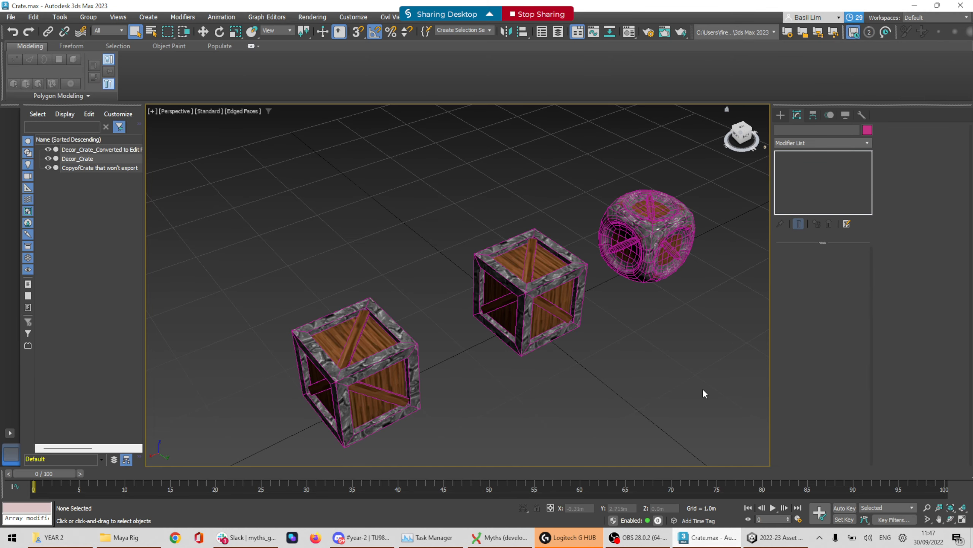
{"action": "left_click", "coordinate": [647, 244]}
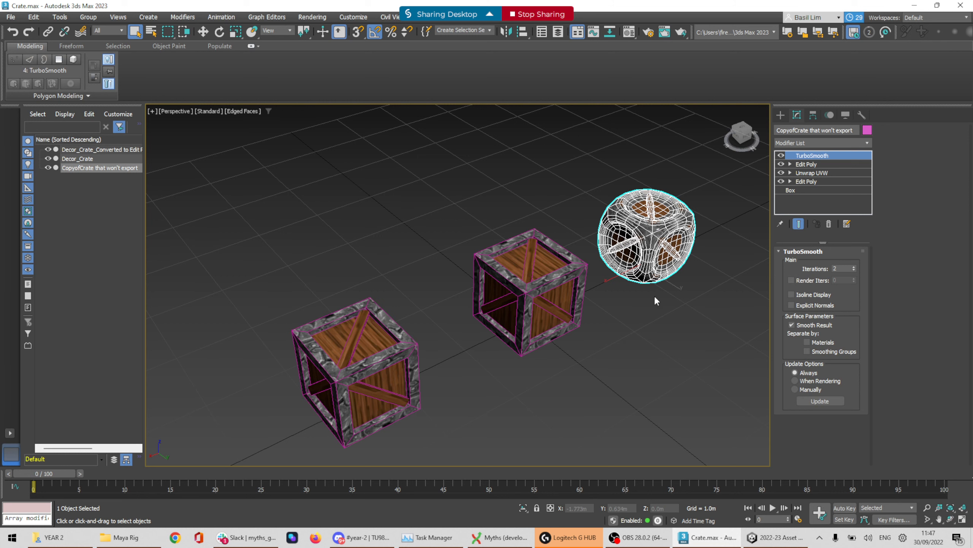
{"action": "right_click", "coordinate": [651, 233]}
{"action": "mouse_move", "coordinate": [710, 359]}
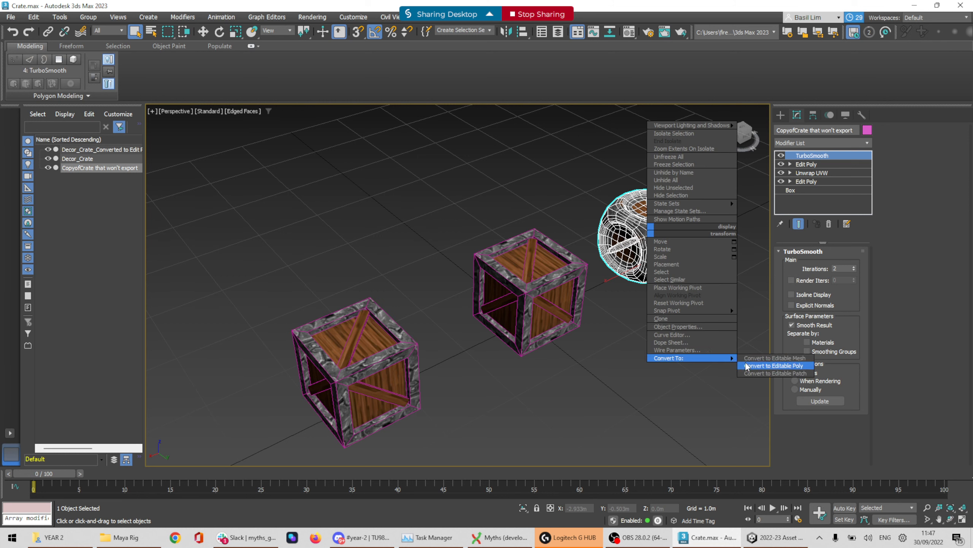
{"action": "left_click", "coordinate": [746, 365]}
{"action": "left_click", "coordinate": [697, 367]}
{"action": "left_click", "coordinate": [665, 250]}
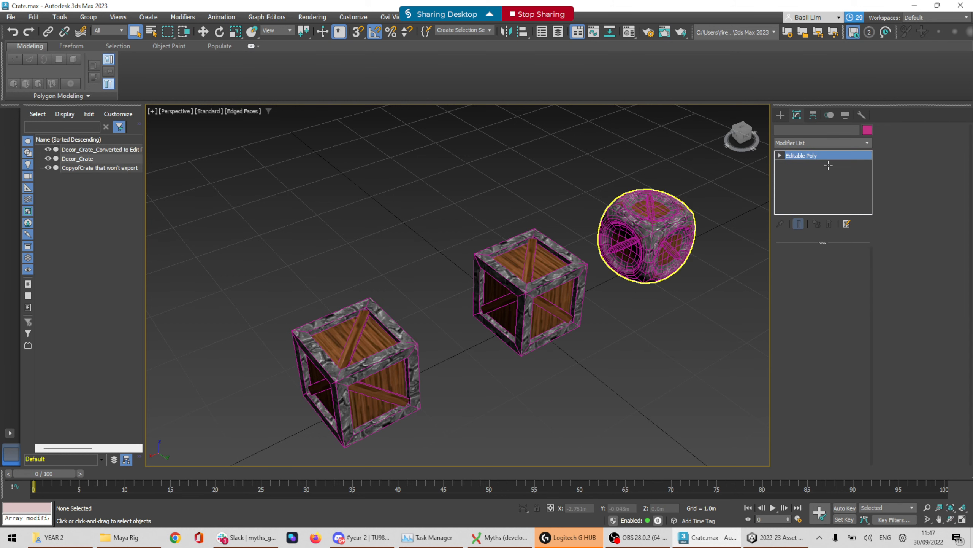
{"action": "left_click", "coordinate": [309, 158]}
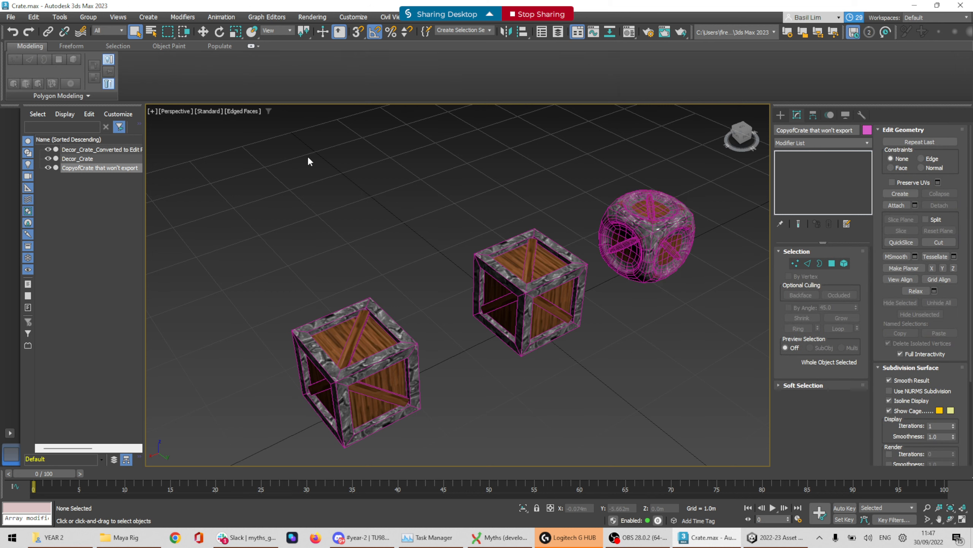
Step: Export the scene as FBX over the existing crateforUnity.fbx on the Desktop, keeping the current export settings
{"action": "left_click", "coordinate": [11, 18]}
{"action": "mouse_move", "coordinate": [57, 179]}
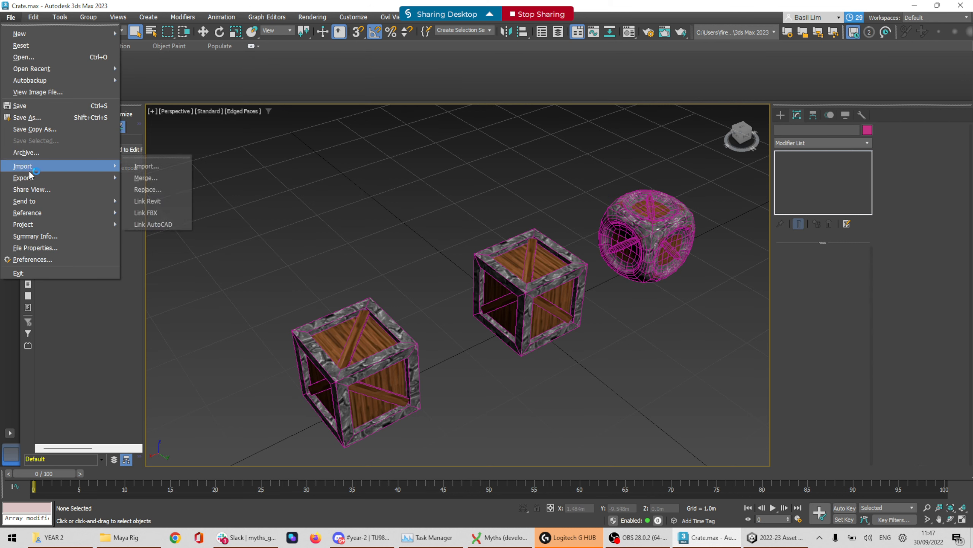
{"action": "left_click", "coordinate": [150, 179]}
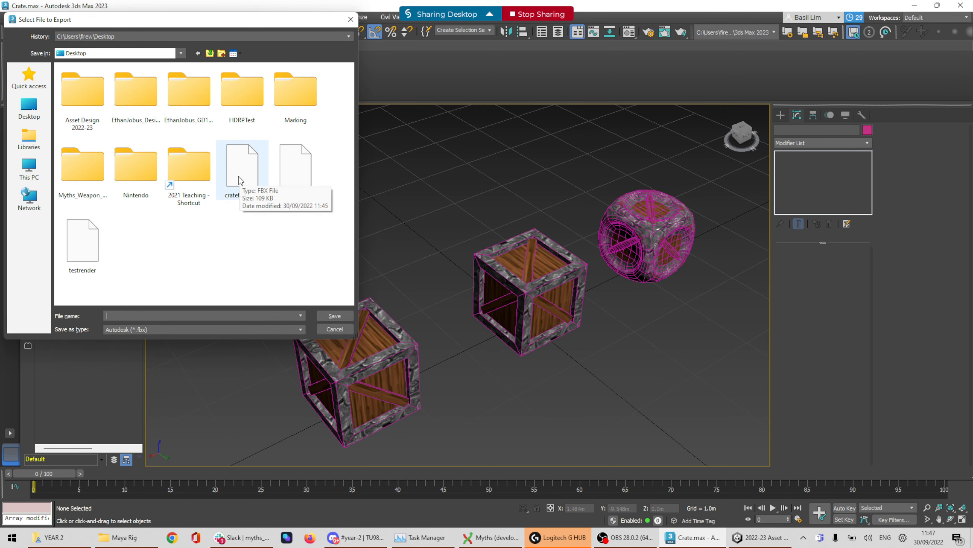
{"action": "double_click", "coordinate": [239, 180]}
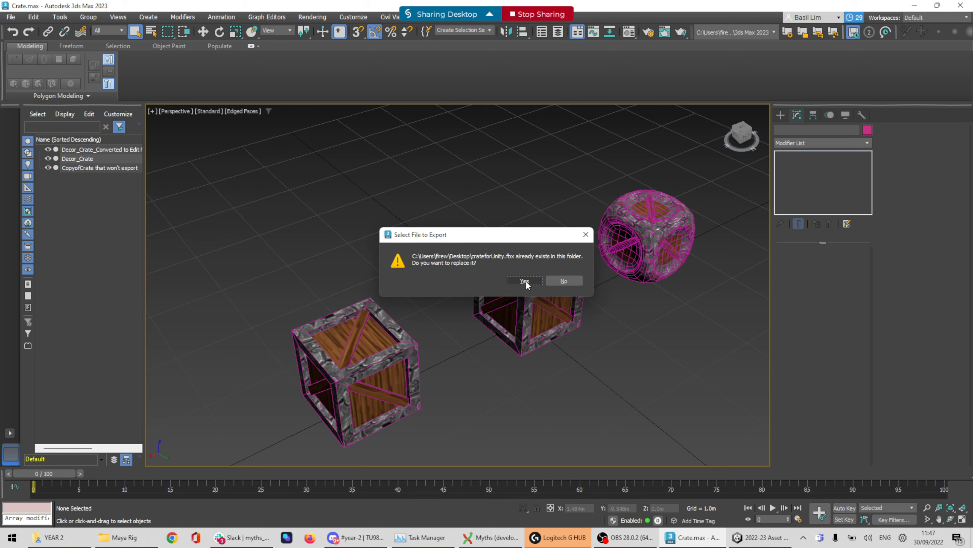
{"action": "left_click", "coordinate": [525, 281]}
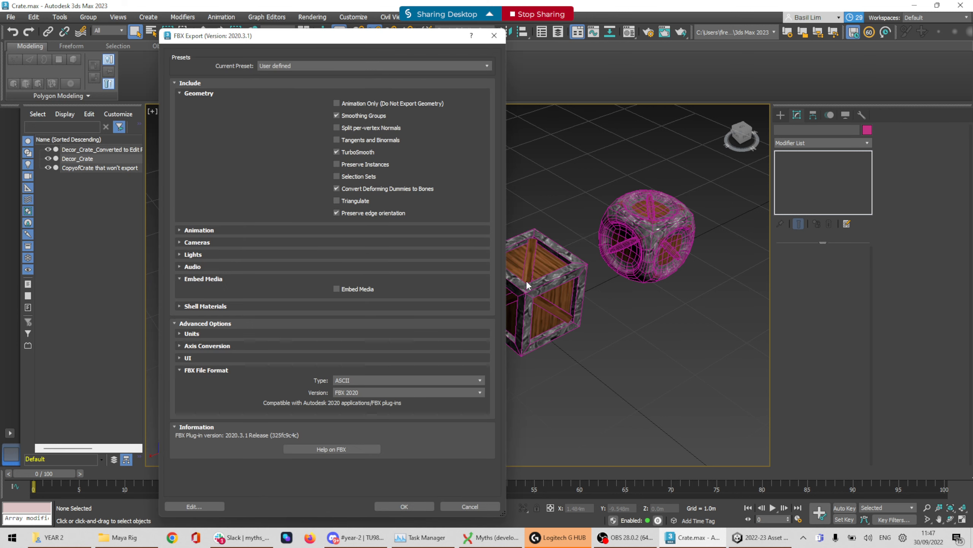
{"action": "left_click", "coordinate": [417, 507]}
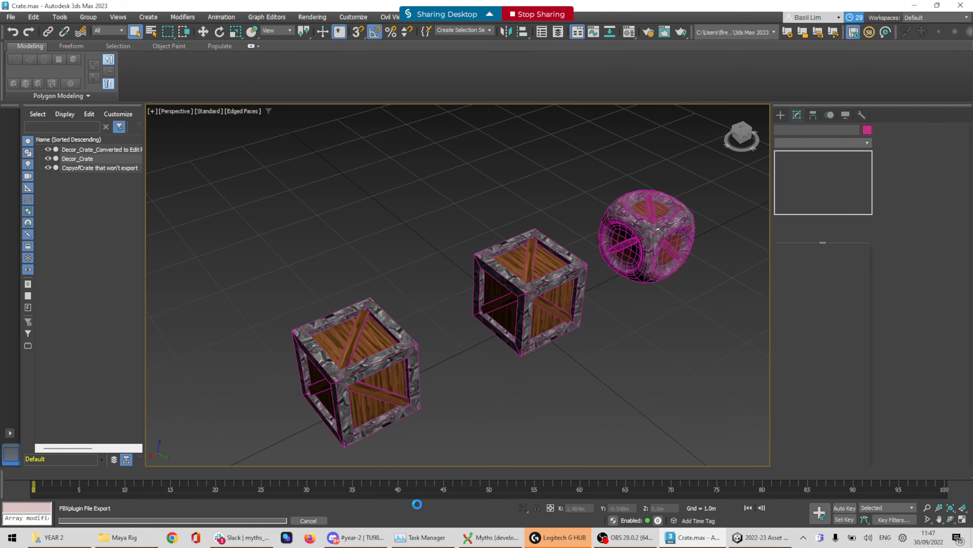
Step: Switch to Unity, collapse the crateforUnity sub-assets in the 3D Models folder and select the model to view its import settings
{"action": "left_click", "coordinate": [765, 539]}
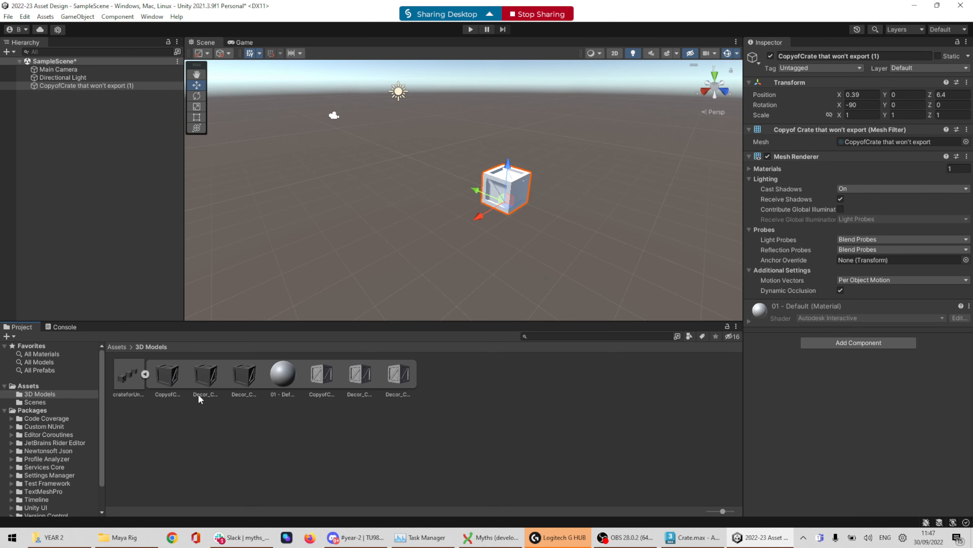
{"action": "left_click", "coordinate": [145, 373]}
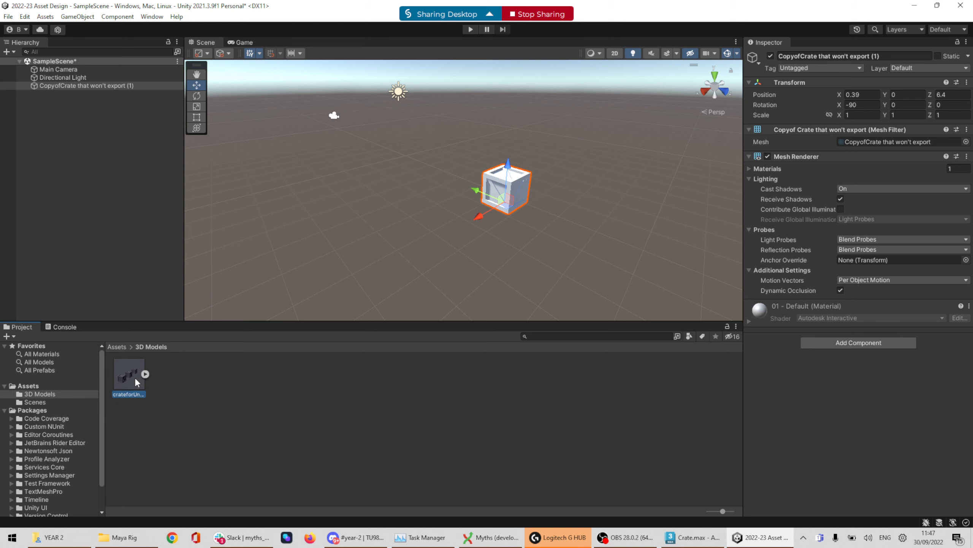
{"action": "left_click", "coordinate": [135, 377]}
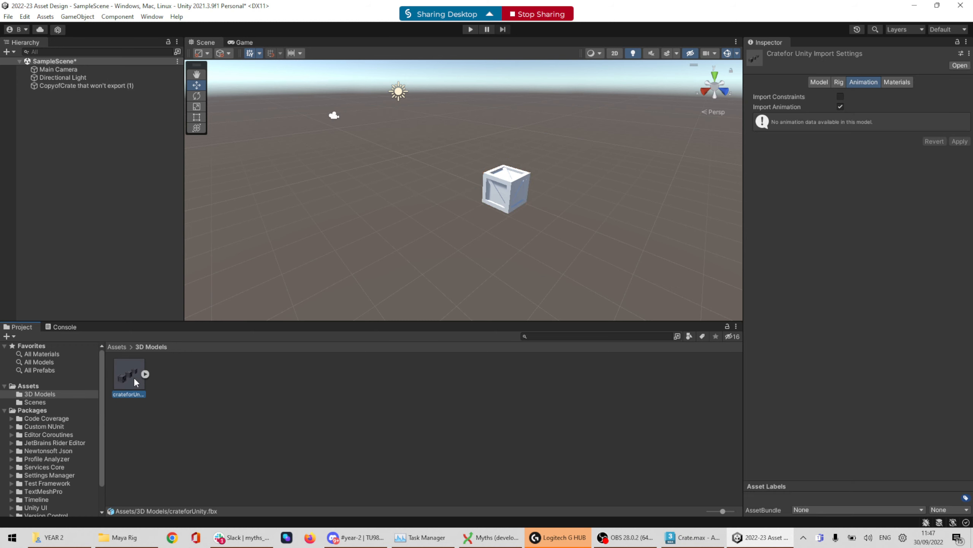
{"action": "right_click", "coordinate": [182, 375]}
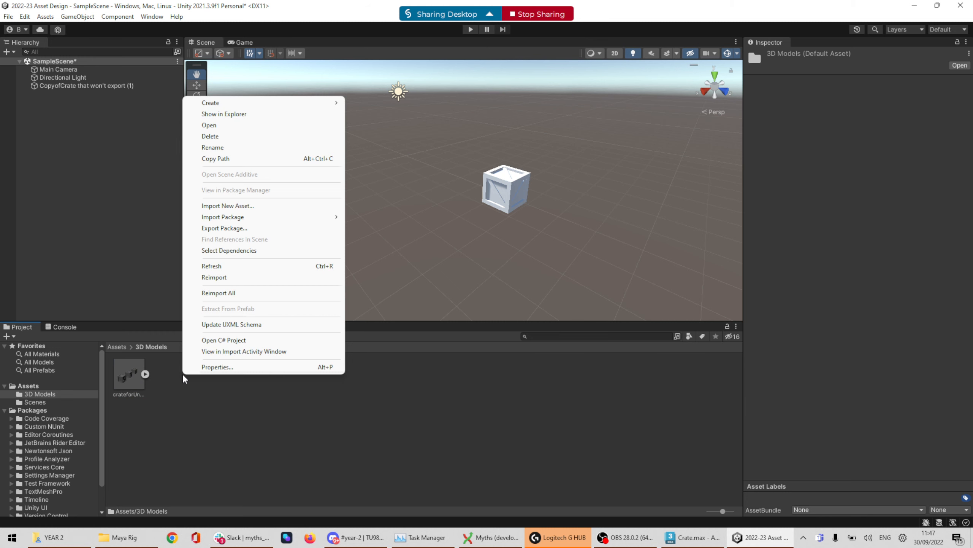
Step: Switch to 3ds Max and try cloning the middle Decor_Crate by moving it away from the original, cancelling the clone
{"action": "left_click", "coordinate": [626, 537]}
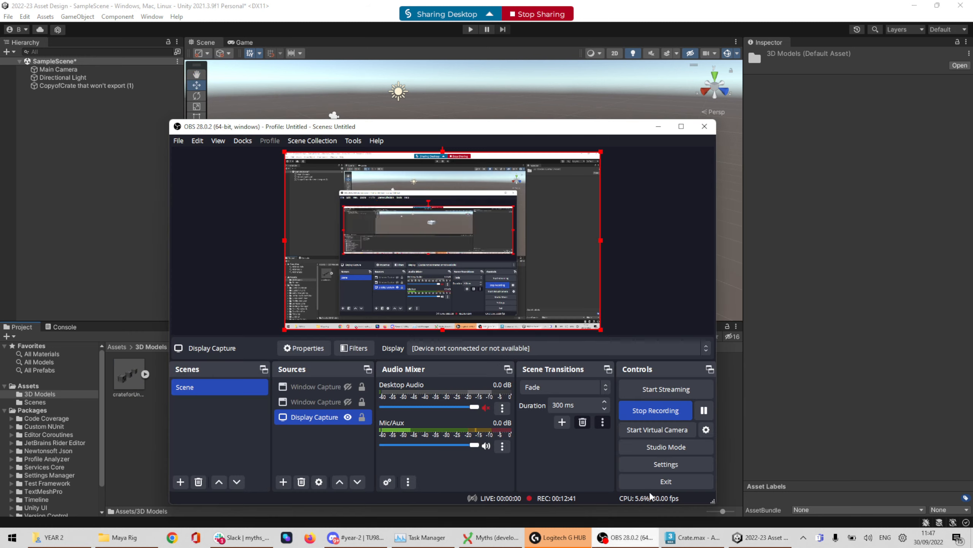
{"action": "left_click", "coordinate": [703, 541]}
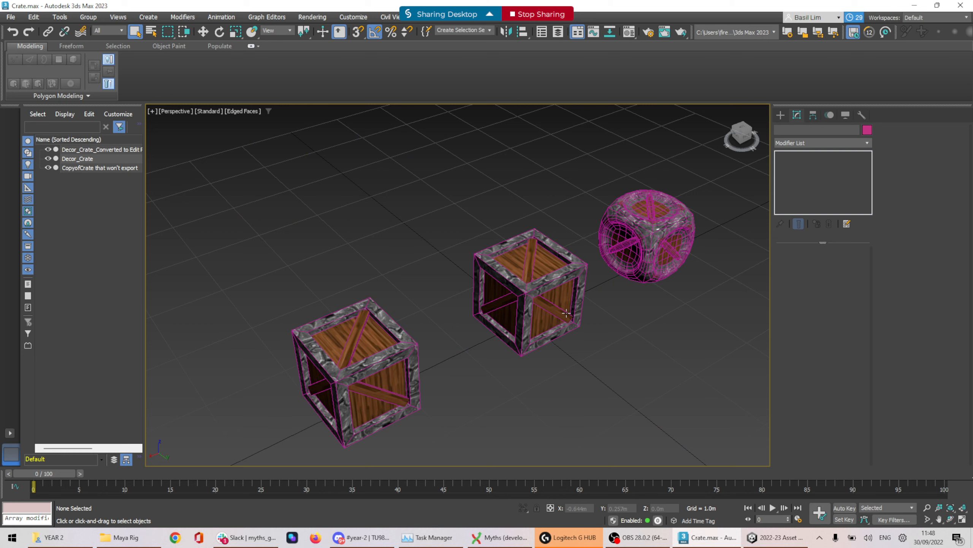
{"action": "left_click", "coordinate": [521, 302]}
{"action": "key", "text": "w"}
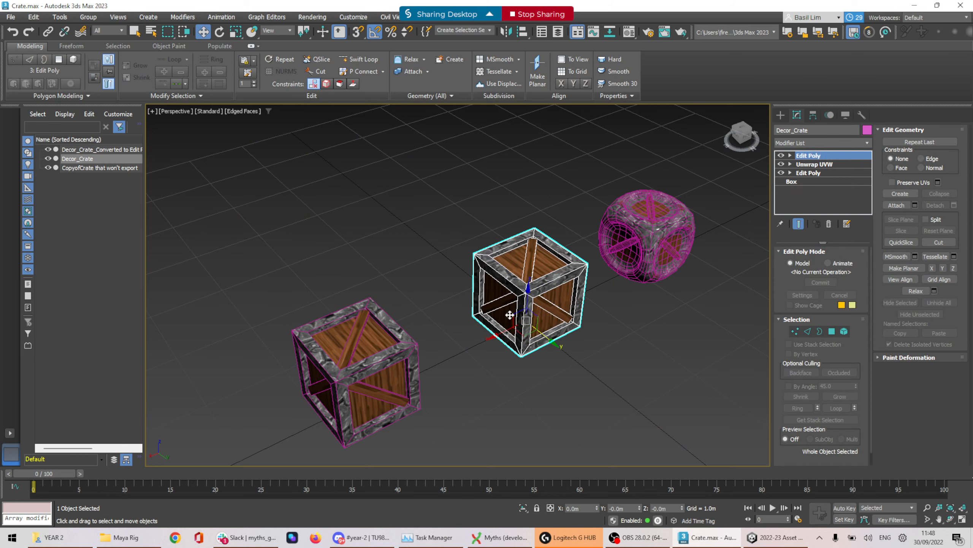
{"action": "left_click_drag", "start_coordinate": [503, 311], "coordinate": [426, 263], "text": "shift"}
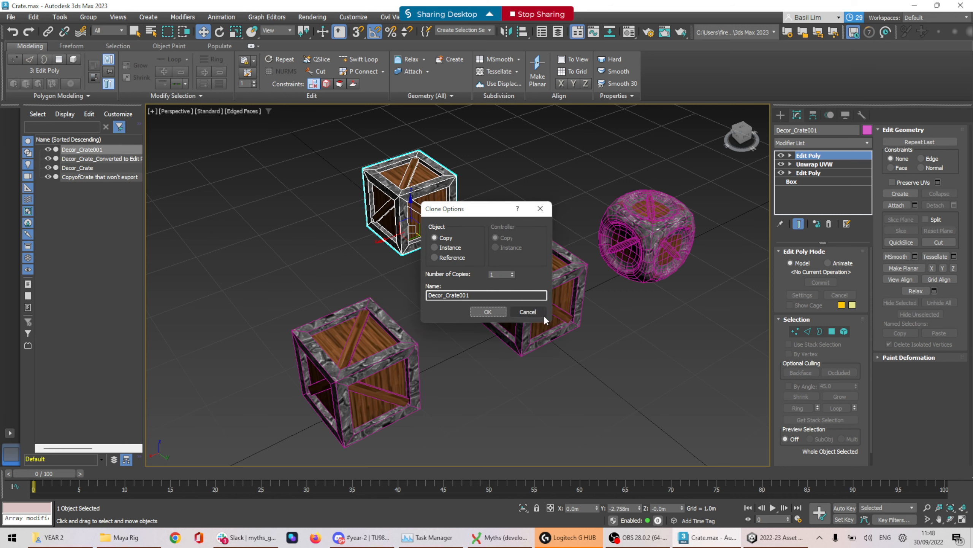
{"action": "left_click", "coordinate": [528, 312]}
Step: Try cloning Decor_Crate while rotating it -150 degrees about X, and undo the resulting copy
{"action": "key", "text": "e"}
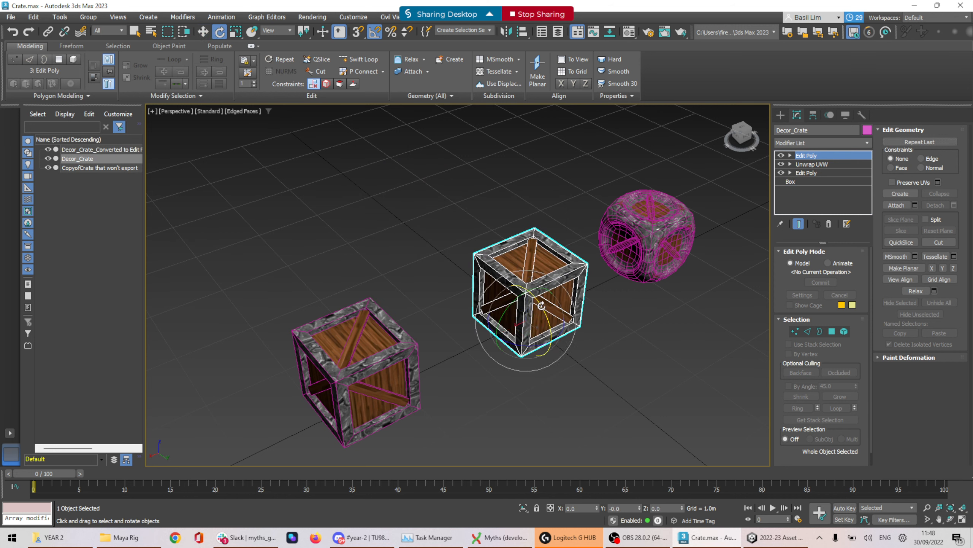
{"action": "left_click_drag", "start_coordinate": [580, 375], "coordinate": [513, 327], "text": "shift"}
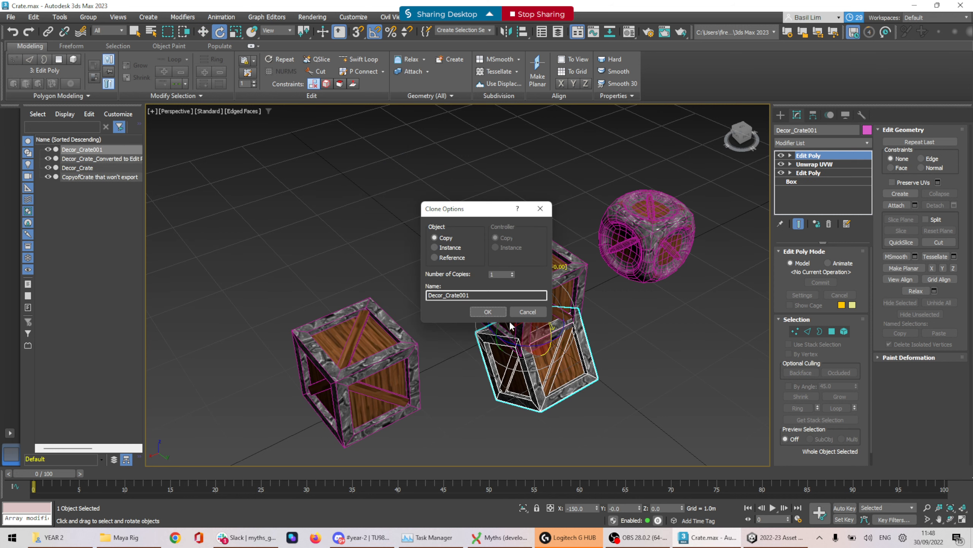
{"action": "key", "text": "Return"}
{"action": "key", "text": "ctrl+z"}
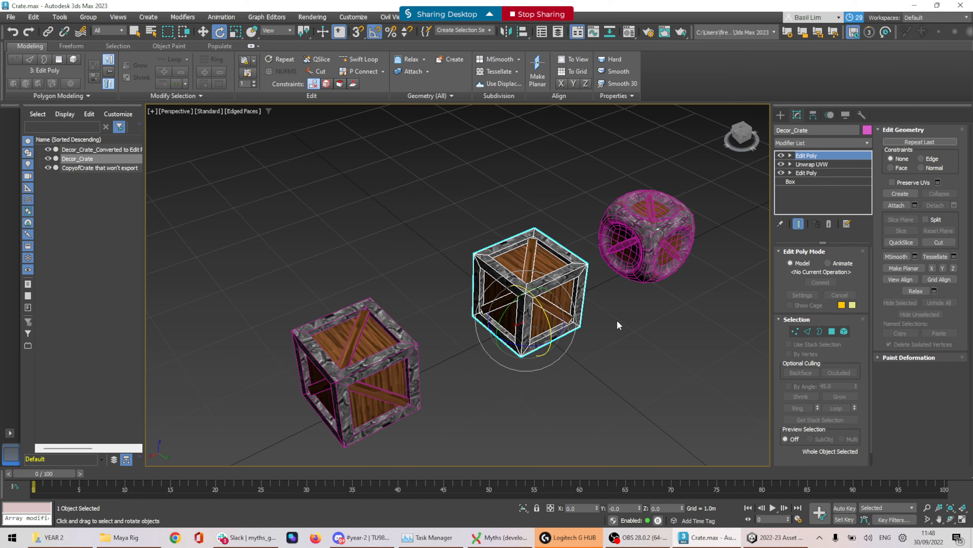
Step: Try cloning Decor_Crate while scaling it uniformly to about 275%, cancel the clone and select the smoothed crate with the Move tool active
{"action": "key", "text": "w"}
{"action": "key", "text": "r"}
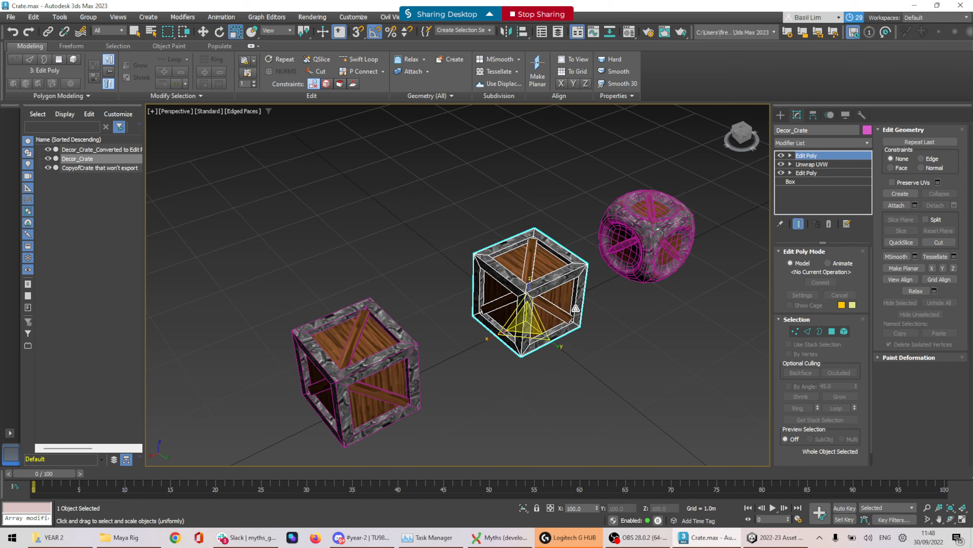
{"action": "left_click_drag", "start_coordinate": [576, 259], "coordinate": [603, 231], "text": "shift"}
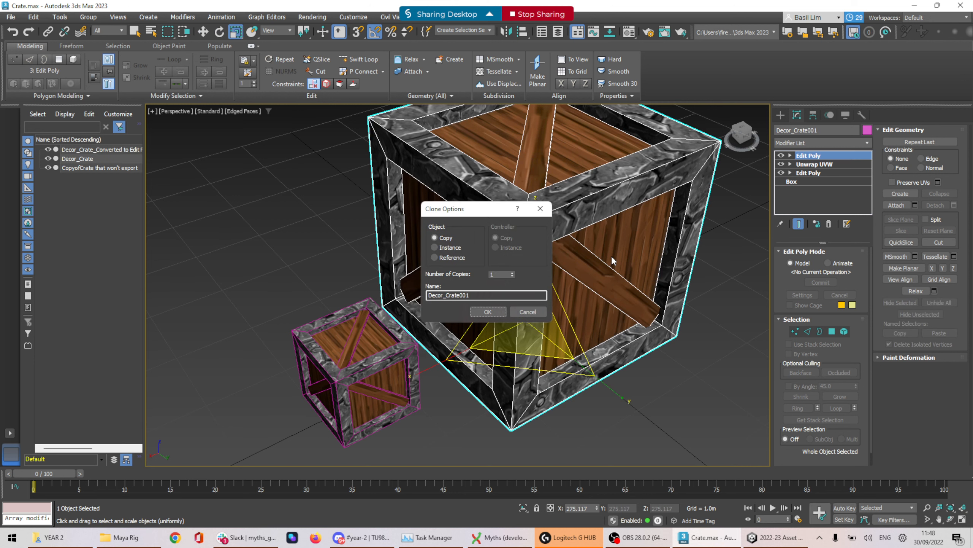
{"action": "left_click", "coordinate": [534, 312]}
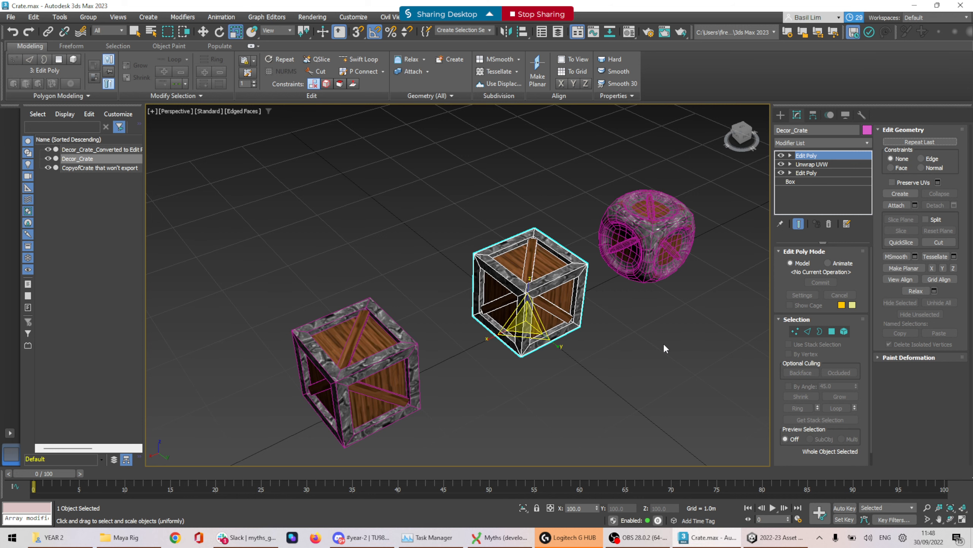
{"action": "key", "text": "w"}
{"action": "left_click", "coordinate": [395, 182]}
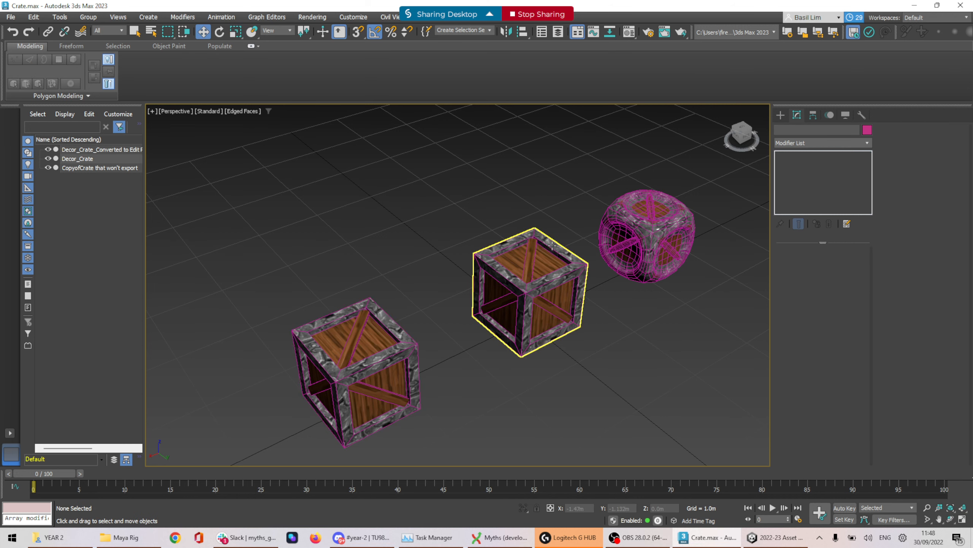
{"action": "left_click", "coordinate": [648, 236]}
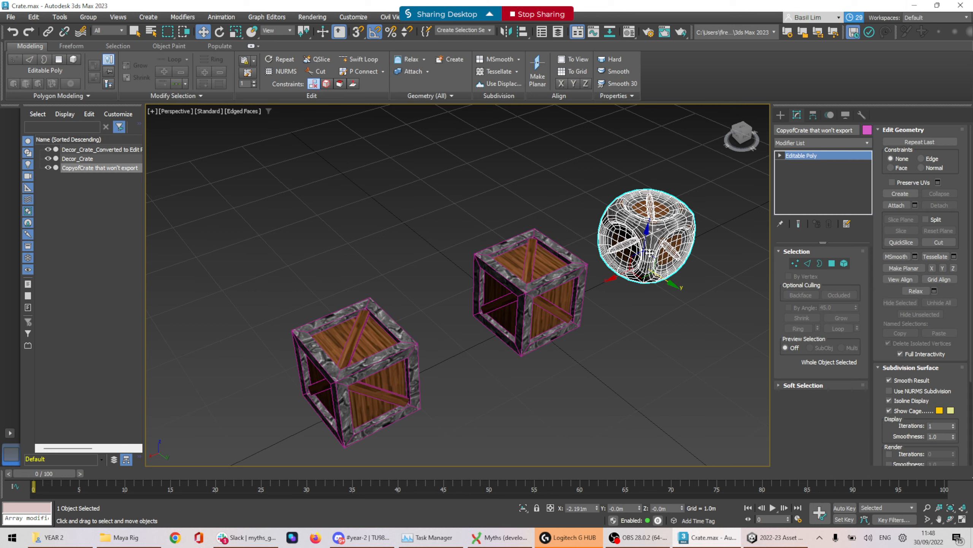
Step: Switch to Unity, try duplicating the scene crate and moving the duplicate to about Z -2.45, and undo the duplication
{"action": "left_click", "coordinate": [914, 6]}
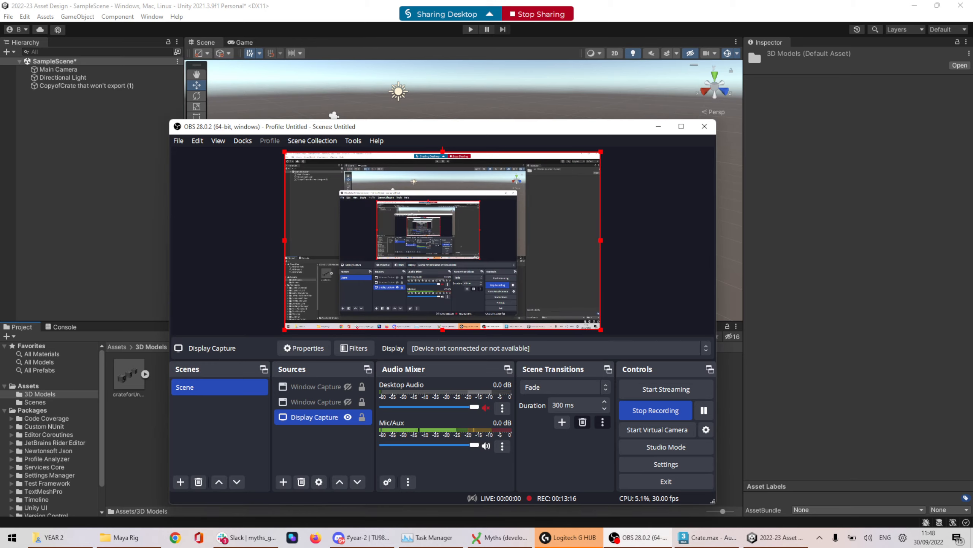
{"action": "left_click", "coordinate": [770, 538]}
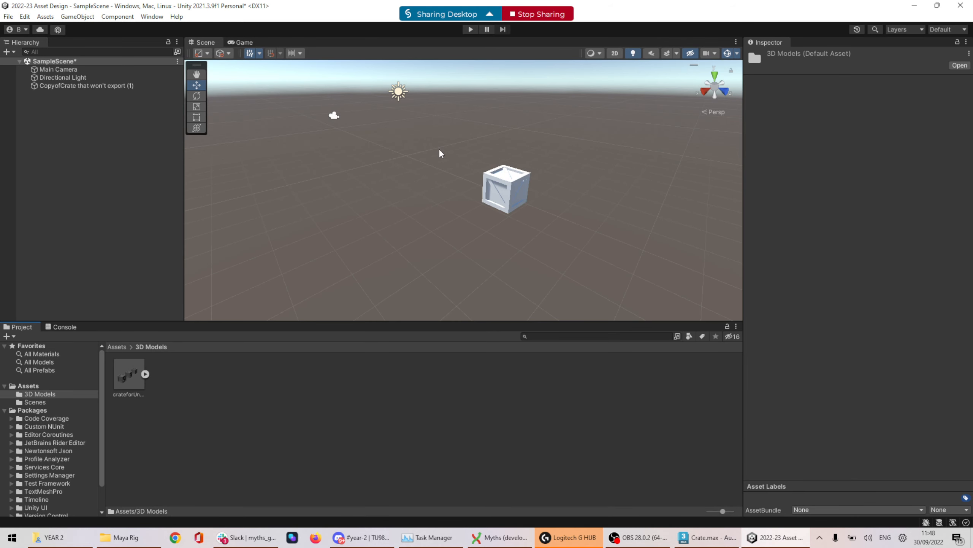
{"action": "left_click", "coordinate": [505, 175]}
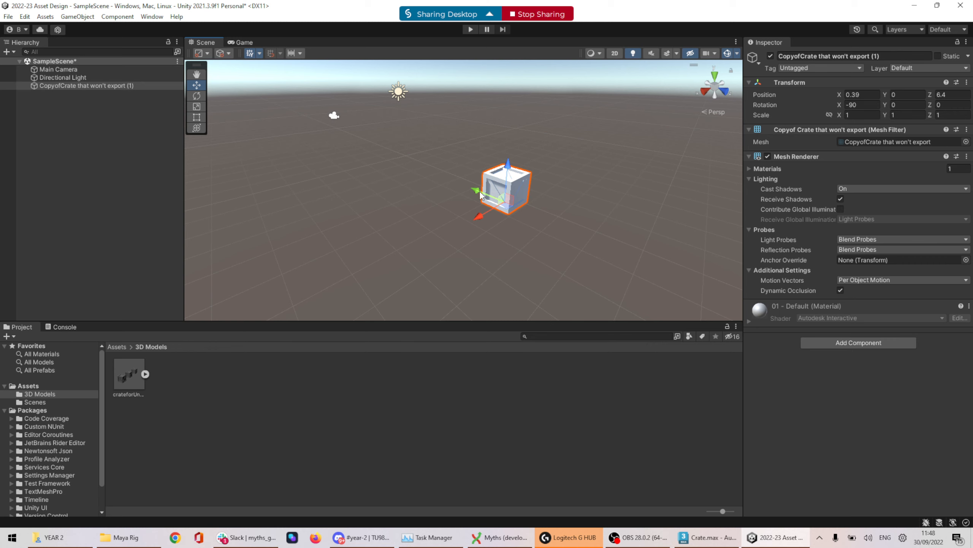
{"action": "key", "text": "ctrl+d"}
{"action": "left_click_drag", "start_coordinate": [488, 196], "coordinate": [280, 166]}
{"action": "key", "text": "ctrl+d"}
{"action": "key", "text": "ctrl+z"}
{"action": "key", "text": "ctrl+z"}
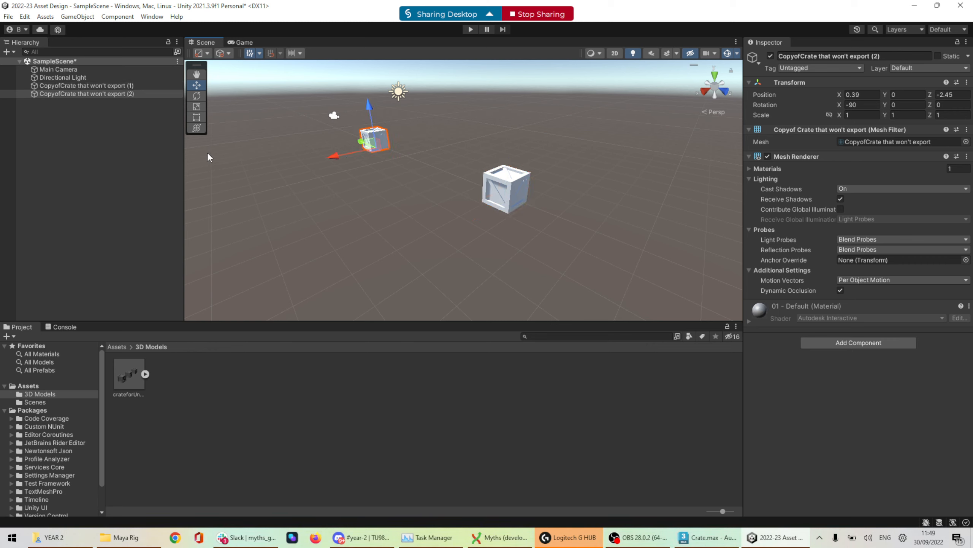
{"action": "key", "text": "ctrl+z"}
Step: Save the scene crate as a prefab in the 3D Models folder and place five instances of it around the scene
{"action": "left_click_drag", "start_coordinate": [95, 87], "coordinate": [326, 398]}
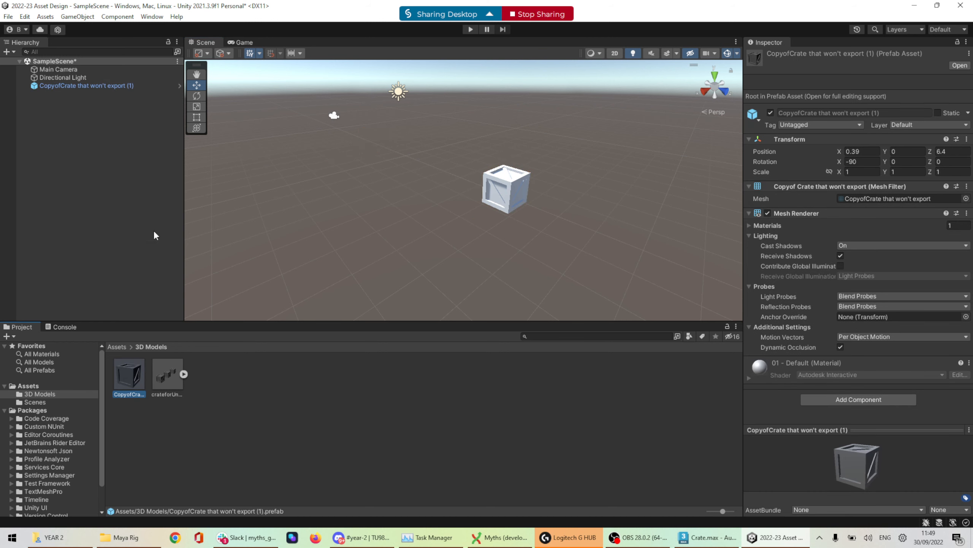
{"action": "left_click_drag", "start_coordinate": [133, 383], "coordinate": [706, 232]}
{"action": "left_click_drag", "start_coordinate": [125, 384], "coordinate": [459, 173]}
{"action": "left_click_drag", "start_coordinate": [409, 249], "coordinate": [469, 274], "text": "alt"}
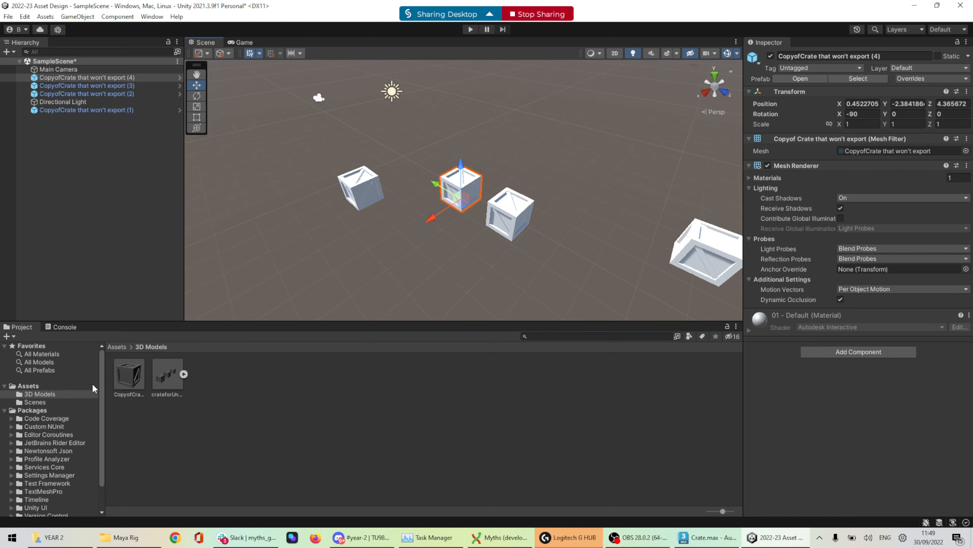
{"action": "left_click_drag", "start_coordinate": [132, 380], "coordinate": [488, 149]}
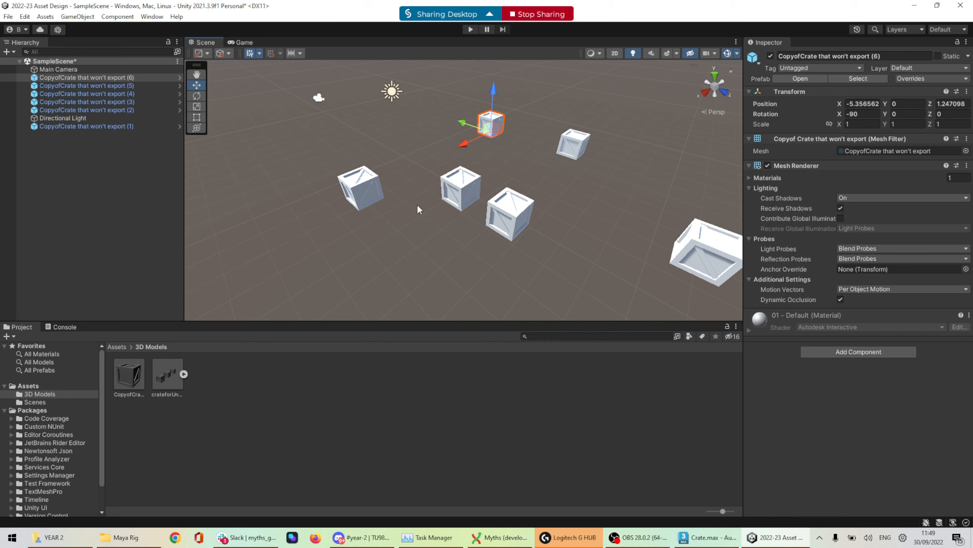
Step: Show the project's 3D Models folder in File Explorer, widen its Name column and select the crateforUnity FBX file
{"action": "left_click", "coordinate": [179, 381]}
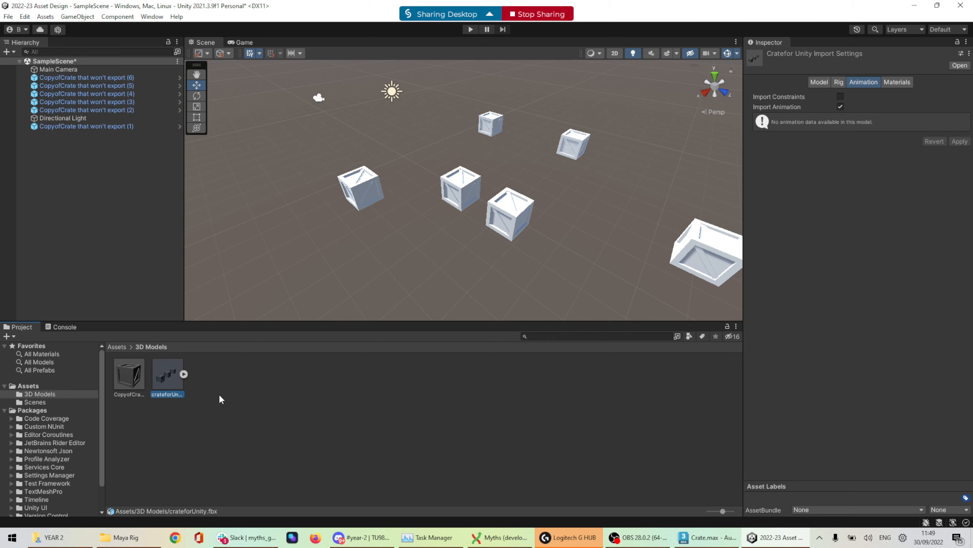
{"action": "right_click", "coordinate": [162, 426]}
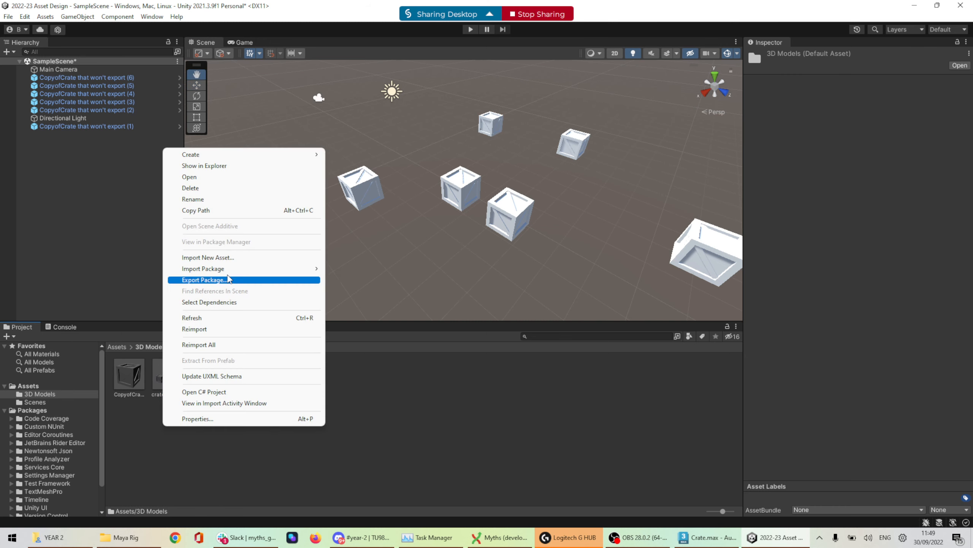
{"action": "left_click", "coordinate": [239, 166]}
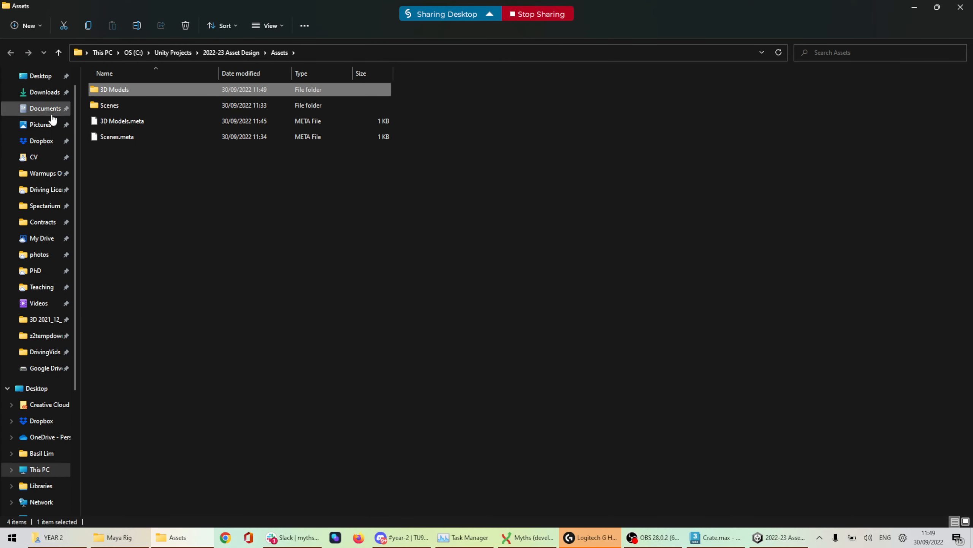
{"action": "double_click", "coordinate": [93, 95]}
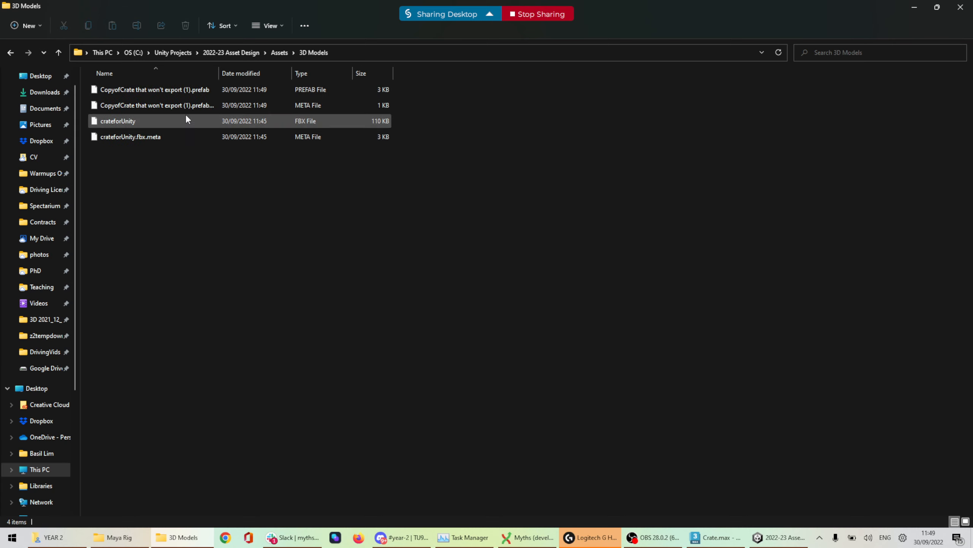
{"action": "left_click_drag", "start_coordinate": [218, 70], "coordinate": [320, 70]}
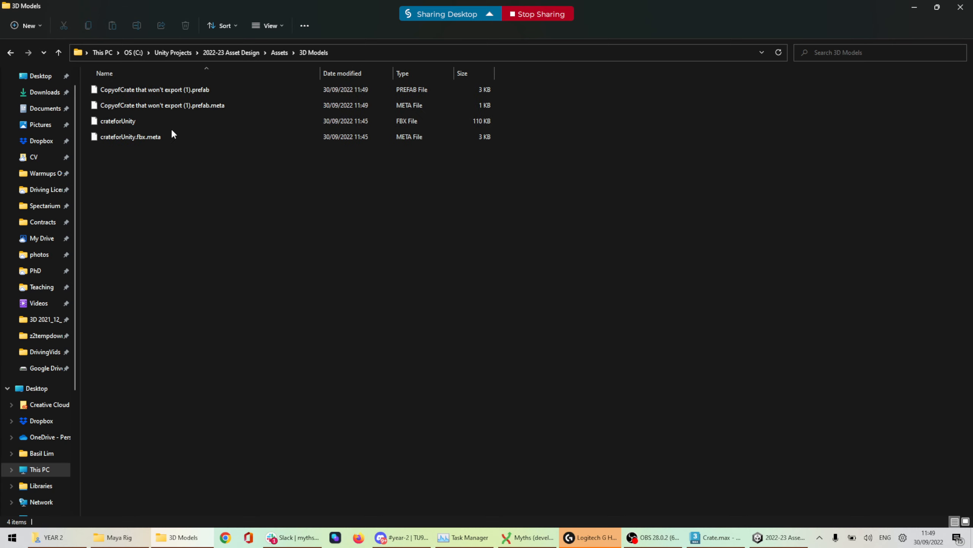
{"action": "left_click", "coordinate": [119, 121]}
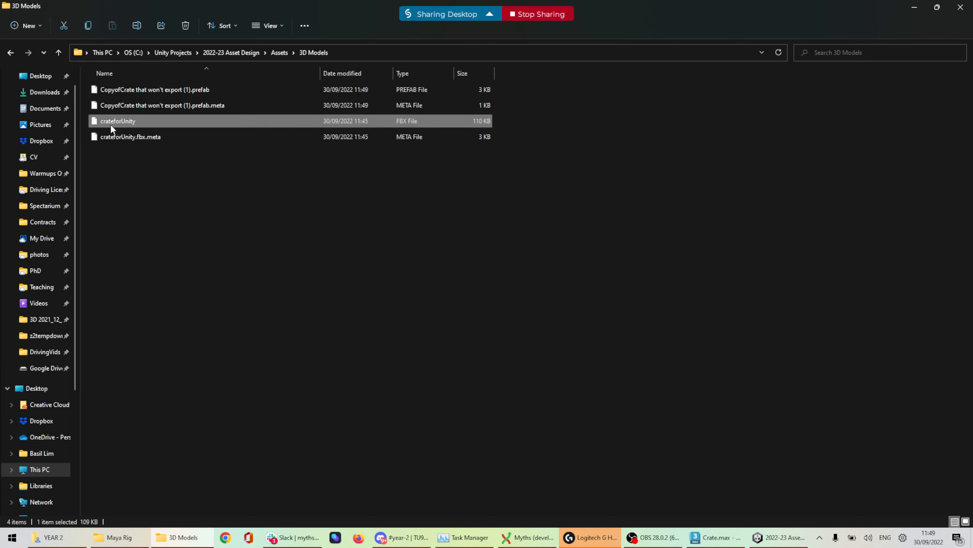
Step: Copy crateforUnity.fbx from the Desktop into the project's 3D Models folder, replacing the existing file, and return to Unity to reimport it
{"action": "left_click", "coordinate": [969, 544]}
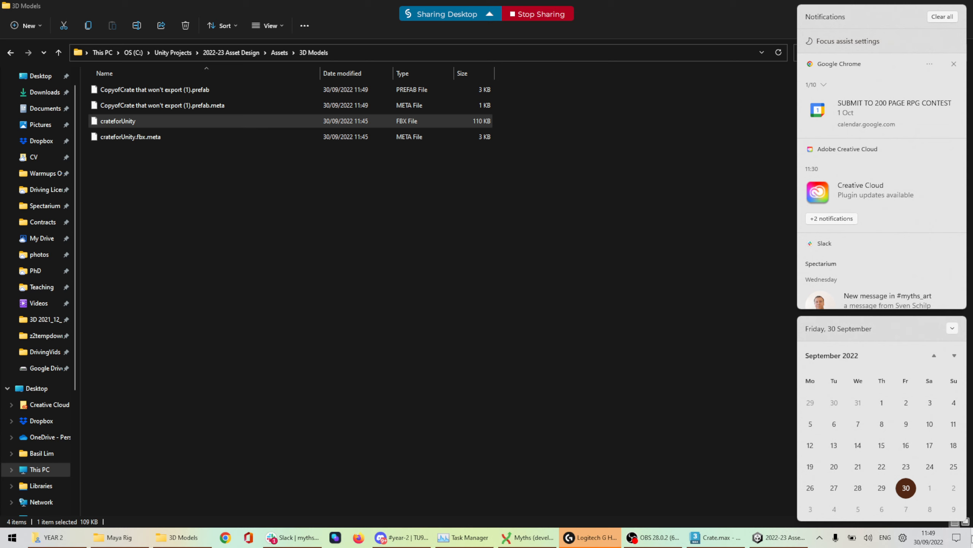
{"action": "left_click", "coordinate": [972, 541]}
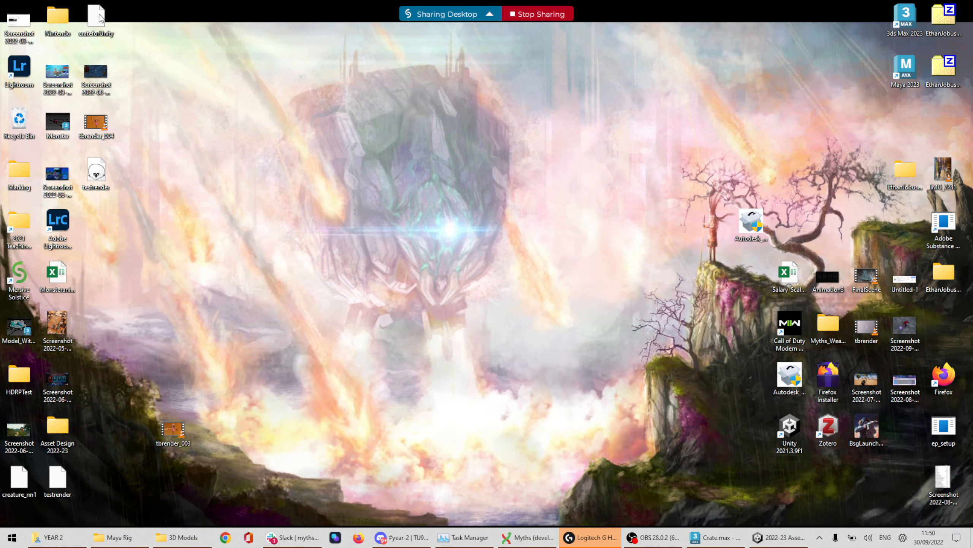
{"action": "left_click", "coordinate": [180, 537]}
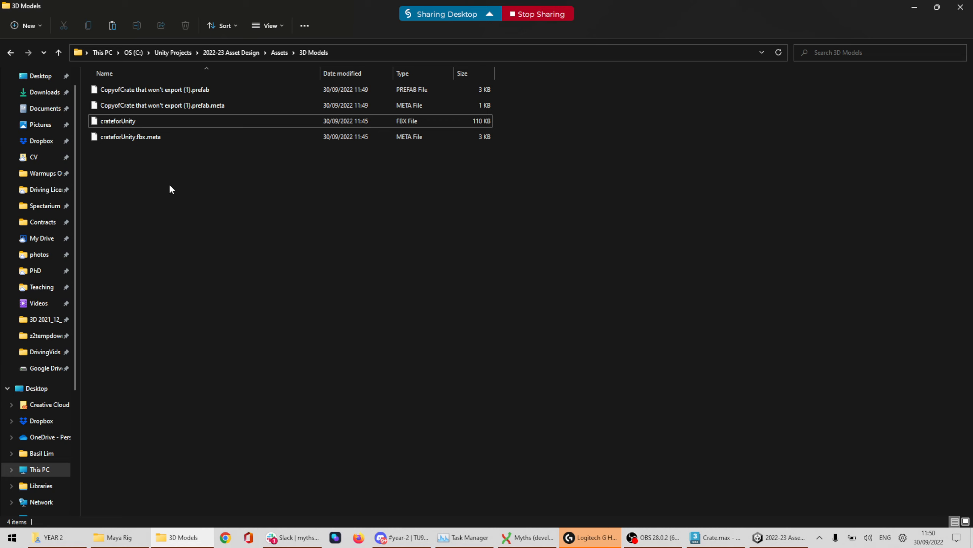
{"action": "key", "text": "ctrl+v"}
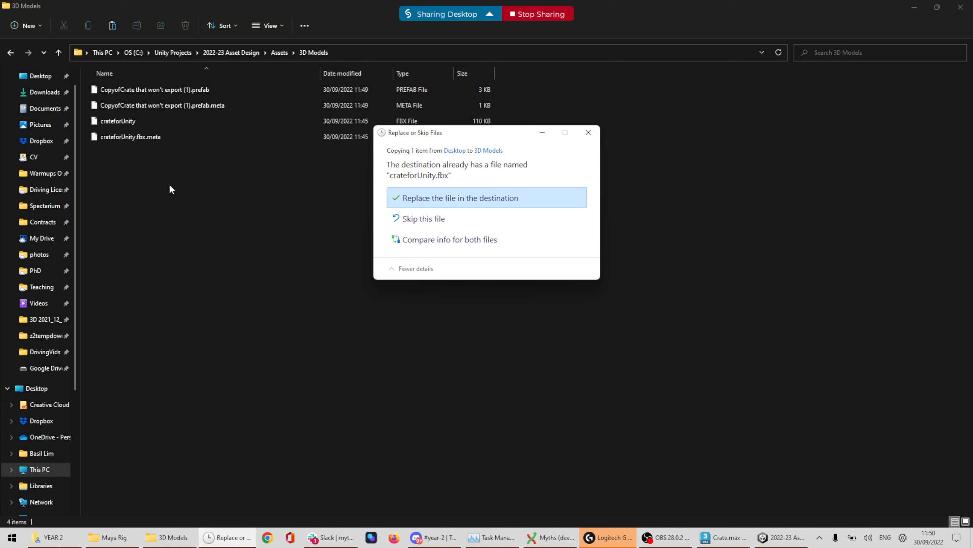
{"action": "left_click", "coordinate": [451, 200]}
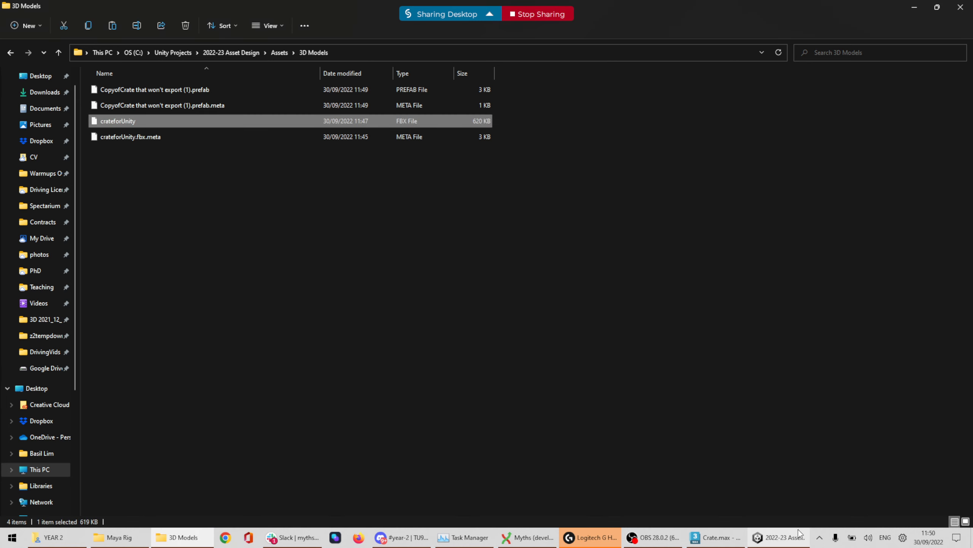
{"action": "left_click", "coordinate": [780, 536]}
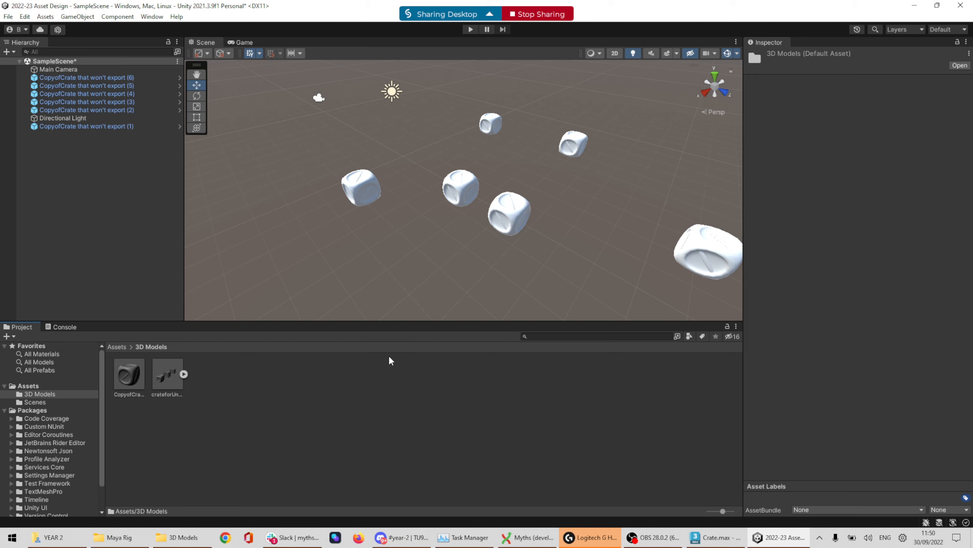
Step: Place the crateforUnity model in the scene at about X 2.49, Z -2.37, expand its hierarchy and select the child Decor_Crate
{"action": "right_click", "coordinate": [244, 396]}
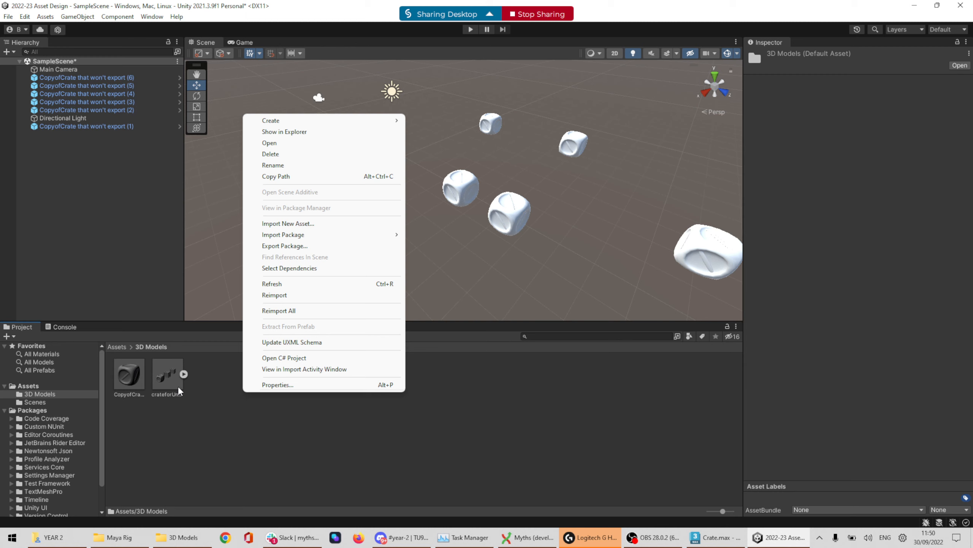
{"action": "left_click", "coordinate": [560, 465]}
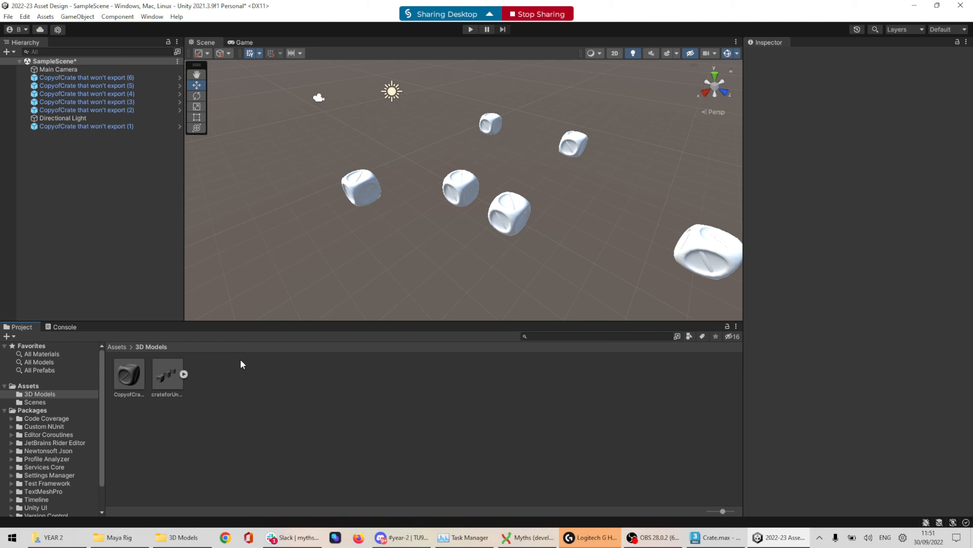
{"action": "left_click", "coordinate": [185, 373]}
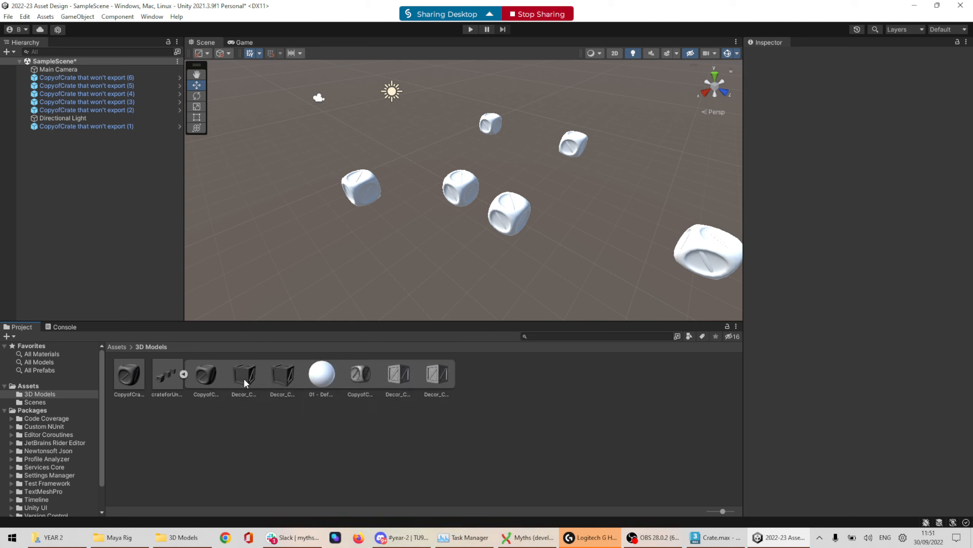
{"action": "left_click_drag", "start_coordinate": [243, 378], "coordinate": [337, 181]}
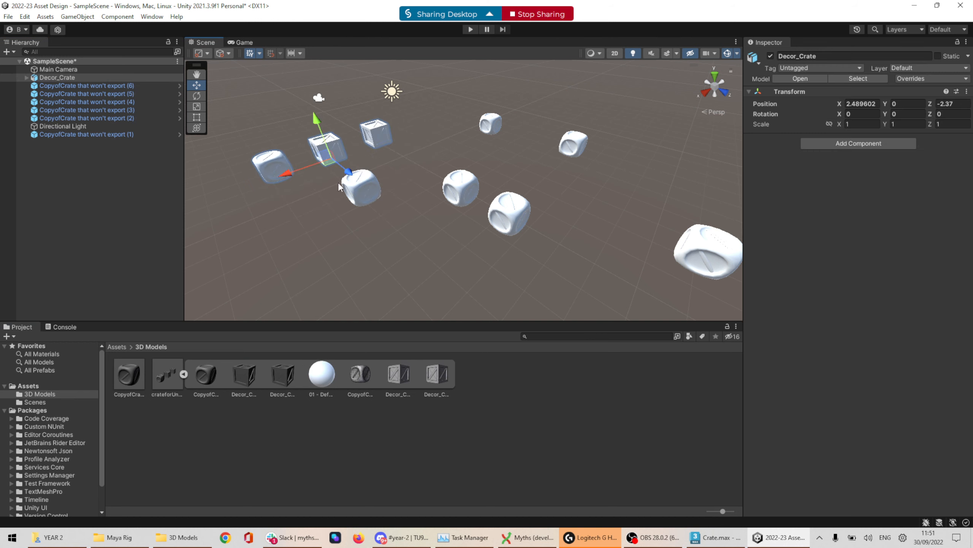
{"action": "left_click", "coordinate": [26, 77]}
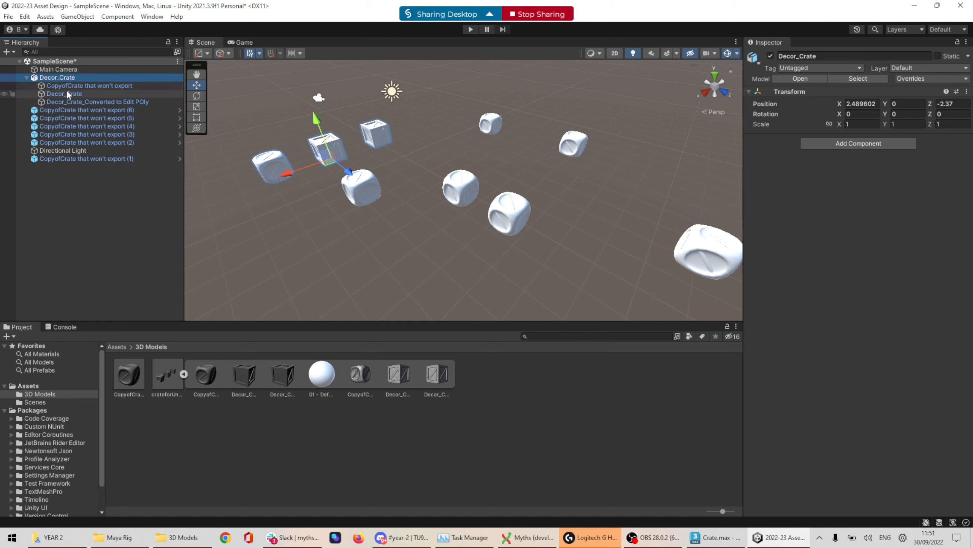
{"action": "left_click_drag", "start_coordinate": [67, 89], "coordinate": [69, 230]}
{"action": "left_click", "coordinate": [556, 290]}
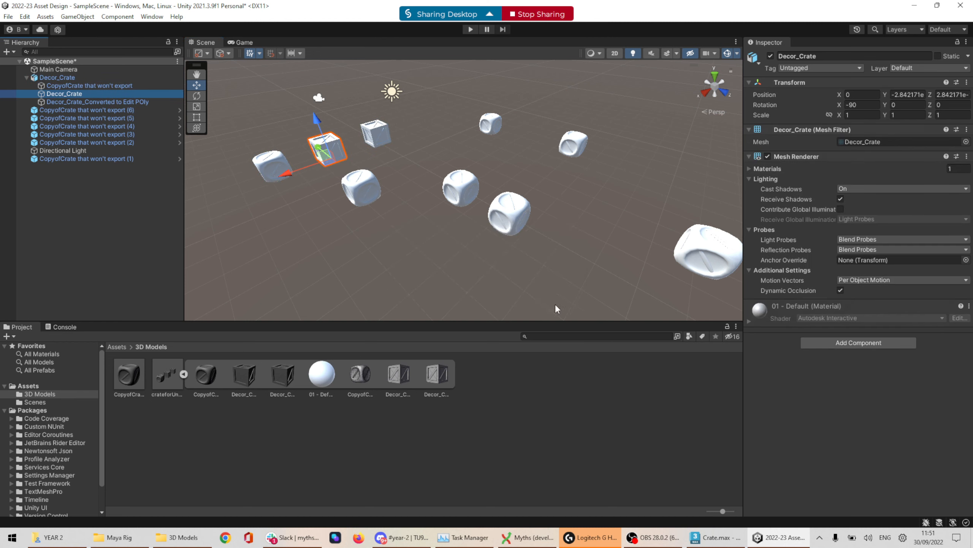
Step: Check the material import settings of the crateforUnity FBX and collapse its contents
{"action": "left_click", "coordinate": [576, 407]}
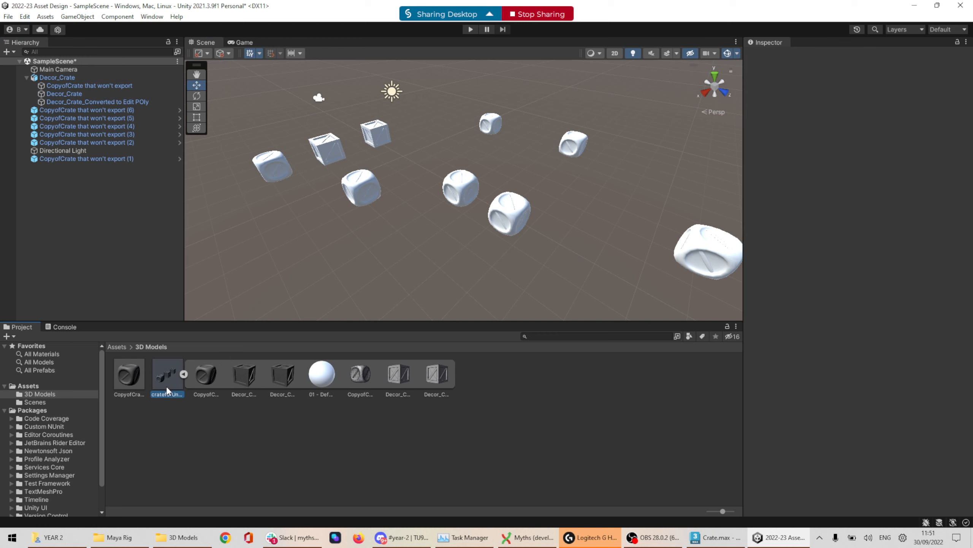
{"action": "left_click", "coordinate": [885, 81]}
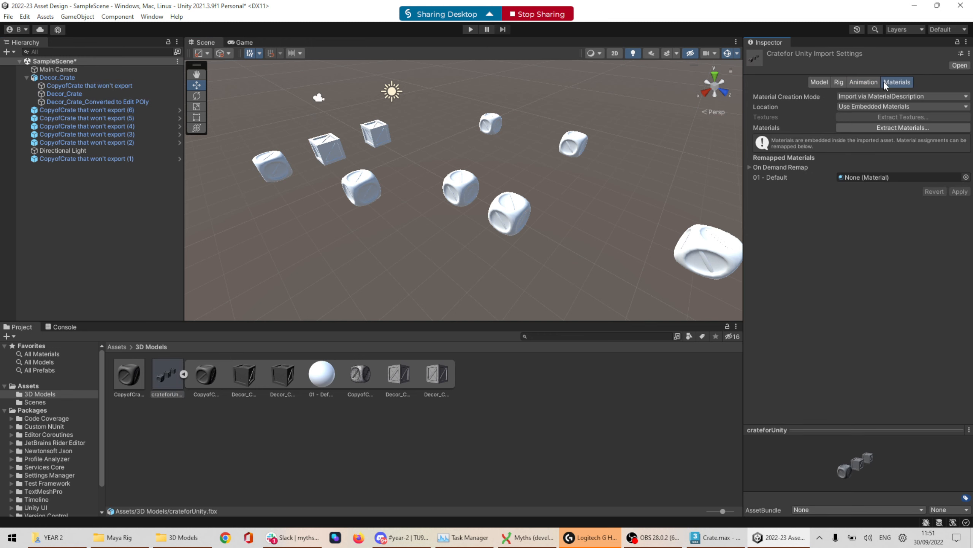
{"action": "left_click", "coordinate": [658, 465]}
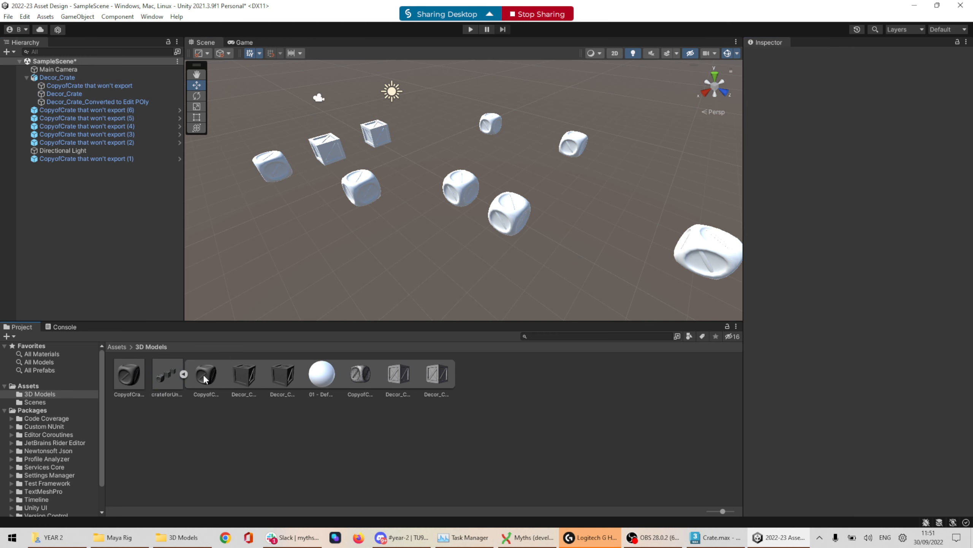
{"action": "left_click", "coordinate": [184, 374]}
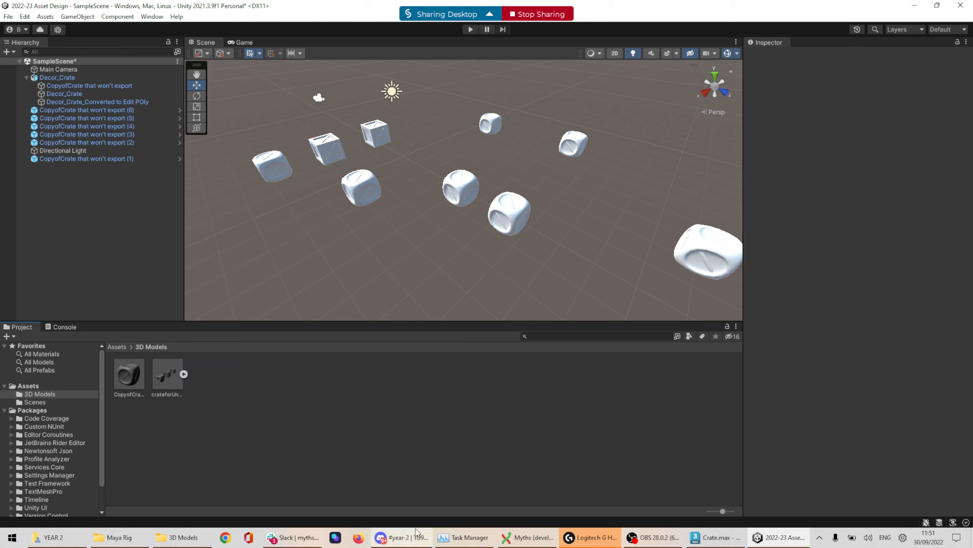
Step: Create a new material named CrateMaterial in the 3D Models folder
{"action": "right_click", "coordinate": [274, 368]}
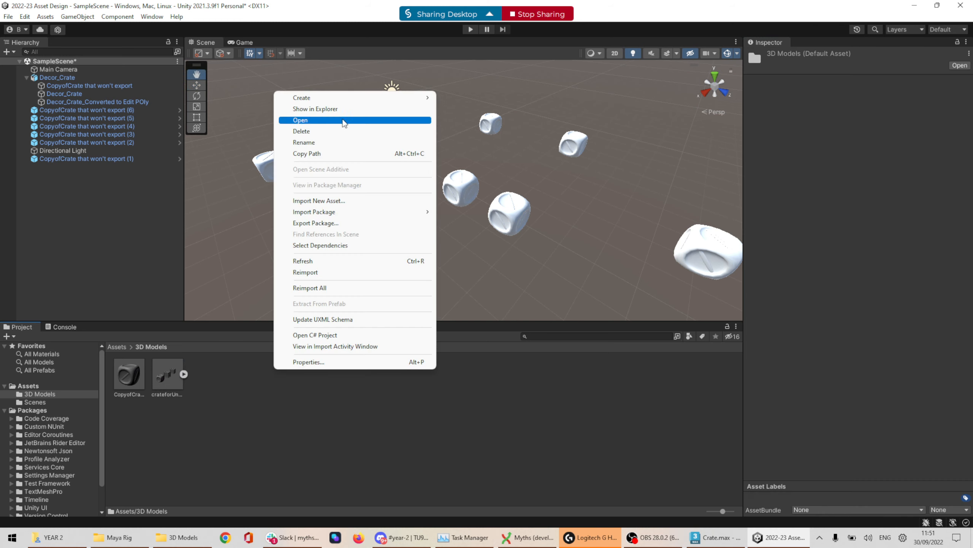
{"action": "mouse_move", "coordinate": [345, 98]}
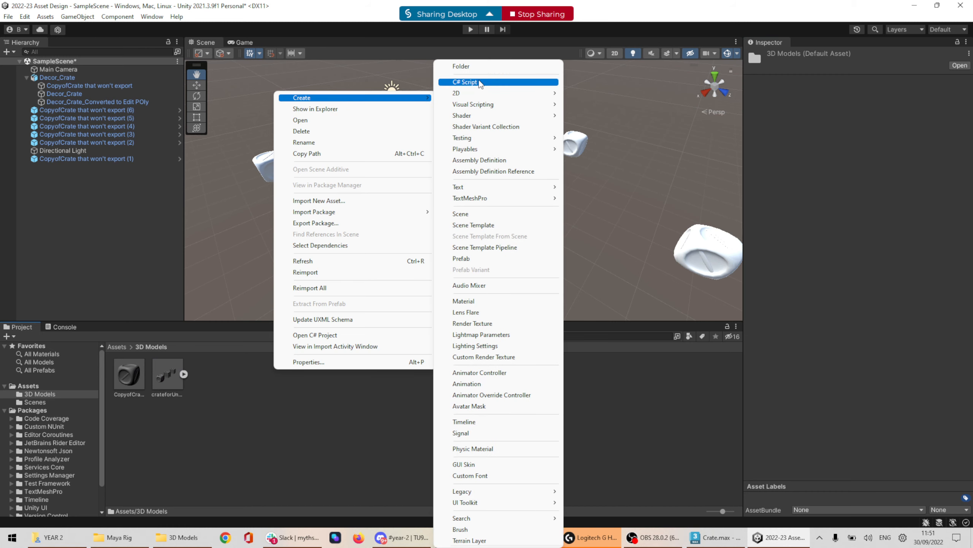
{"action": "left_click", "coordinate": [506, 301]}
{"action": "type", "text": "crateMaterial"}
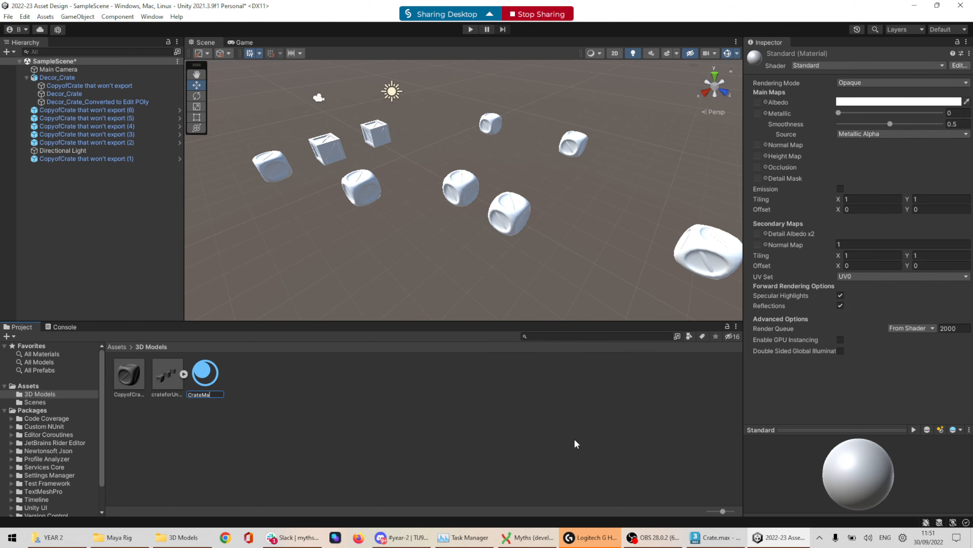
{"action": "key", "text": "Return"}
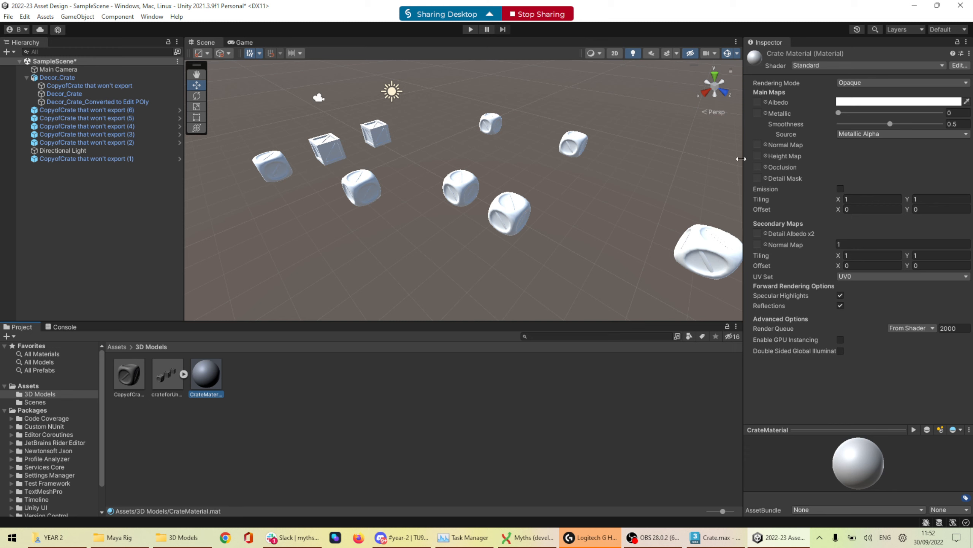
Step: Import the CrateTexture image from the Desktop's Asset Design 2022-23 folder into the 3D Models folder
{"action": "right_click", "coordinate": [347, 363]}
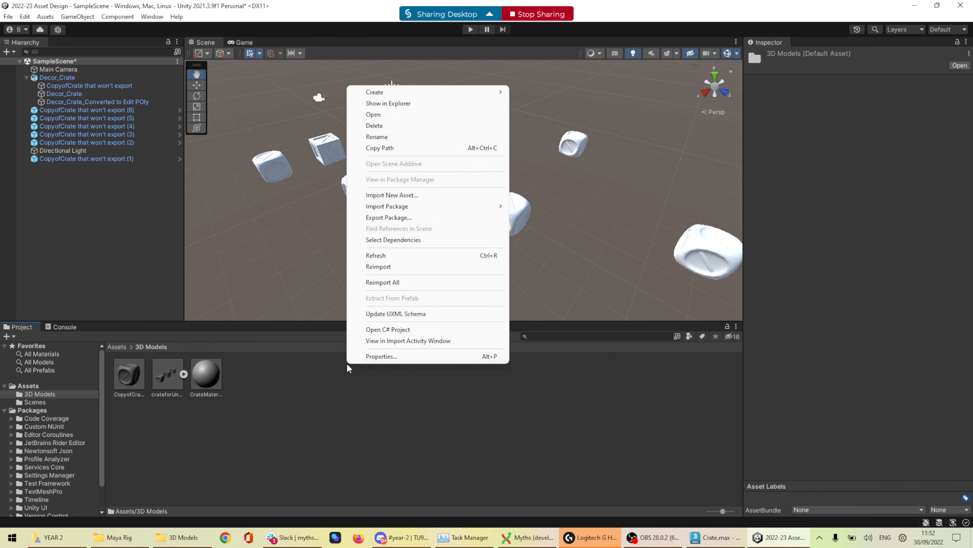
{"action": "left_click", "coordinate": [418, 198]}
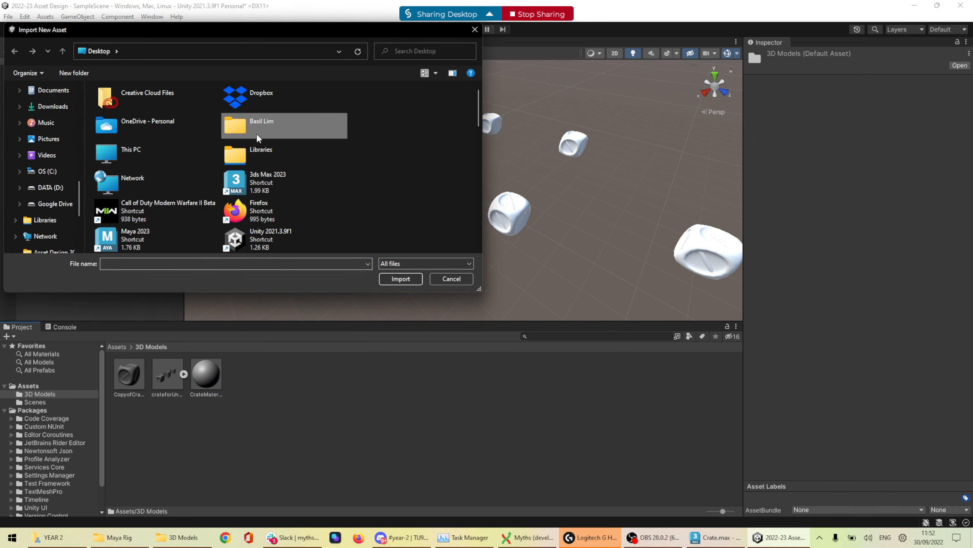
{"action": "scroll", "coordinate": [267, 133], "scroll_direction": "down", "scroll_amount": 5}
{"action": "scroll", "coordinate": [267, 142], "scroll_direction": "up", "scroll_amount": 5}
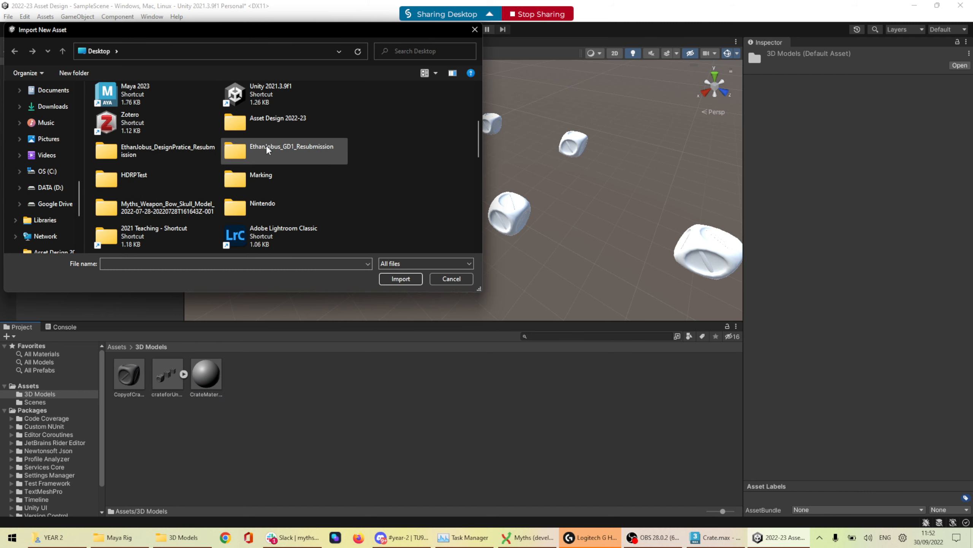
{"action": "double_click", "coordinate": [263, 120]}
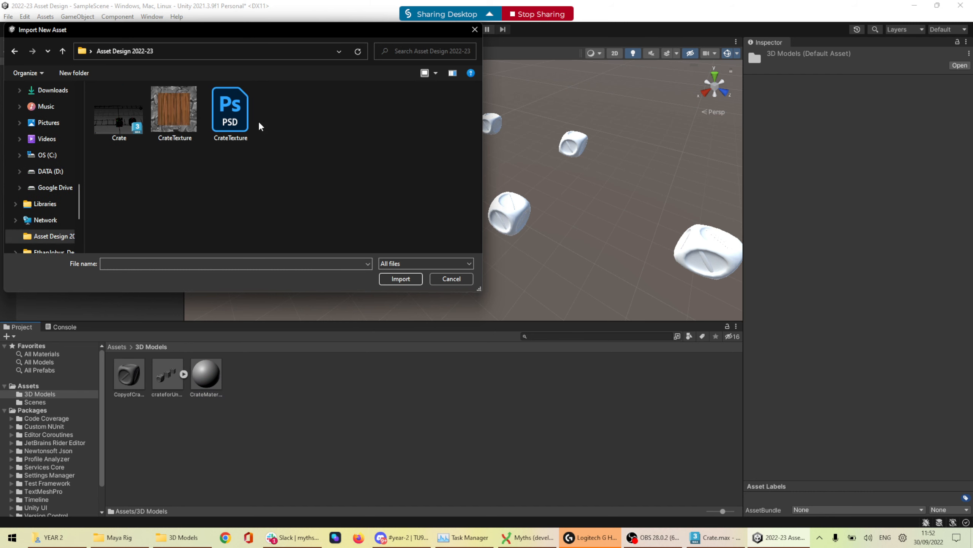
{"action": "double_click", "coordinate": [175, 116]}
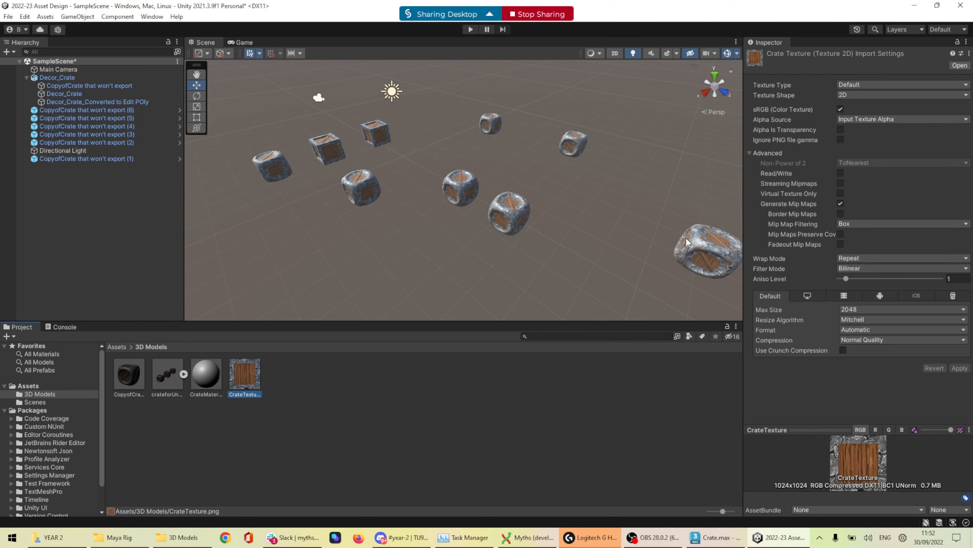
Step: Set CrateTexture as the albedo map of CrateMaterial and apply the material to the rounded crate in the Decor_Crate group
{"action": "left_click", "coordinate": [207, 373]}
{"action": "left_click_drag", "start_coordinate": [235, 379], "coordinate": [758, 104]}
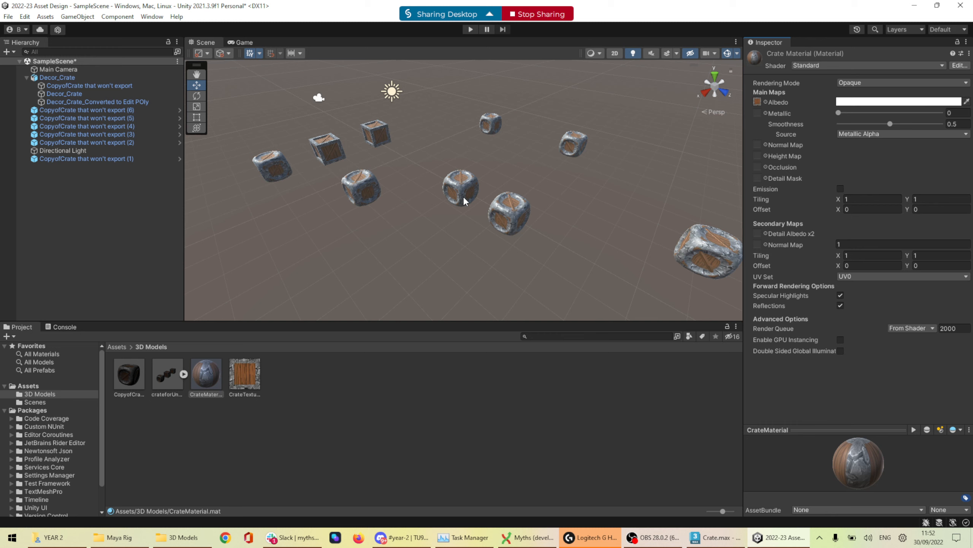
{"action": "left_click_drag", "start_coordinate": [207, 378], "coordinate": [279, 166]}
{"action": "left_click", "coordinate": [279, 167]}
Step: Review the overrides on the Decor_Crate group and examine the textured crates up close from several angles
{"action": "left_click", "coordinate": [915, 77]}
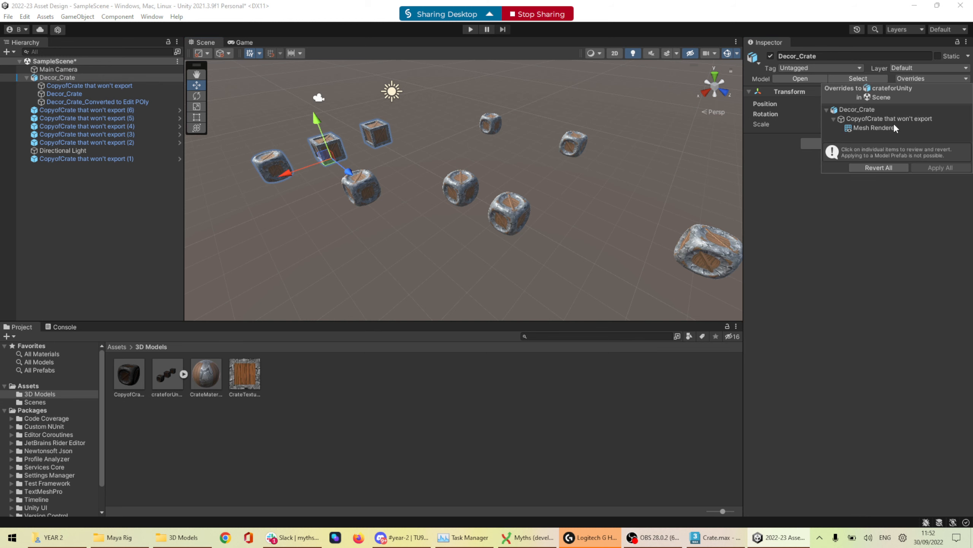
{"action": "left_click", "coordinate": [903, 236]}
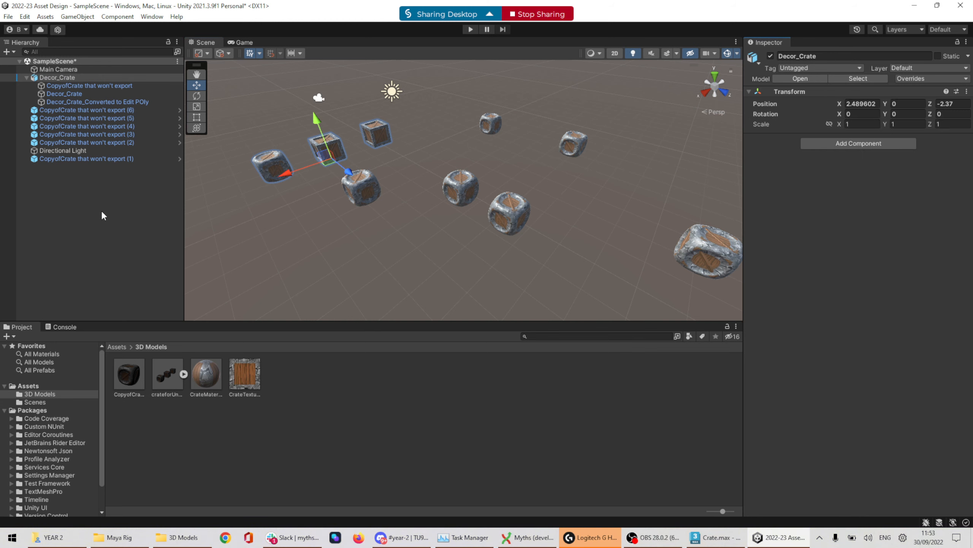
{"action": "key", "text": "alt"}
{"action": "left_click_drag", "start_coordinate": [284, 194], "coordinate": [386, 200], "text": "alt"}
{"action": "scroll", "coordinate": [345, 246], "scroll_direction": "up", "scroll_amount": 5}
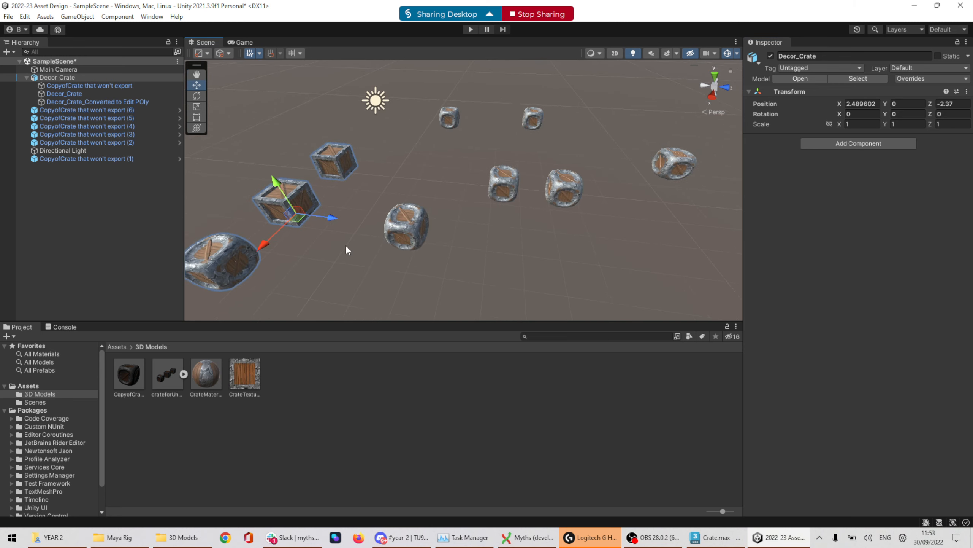
{"action": "scroll", "coordinate": [392, 260], "scroll_direction": "up", "scroll_amount": 4}
{"action": "scroll", "coordinate": [392, 249], "scroll_direction": "down", "scroll_amount": 2}
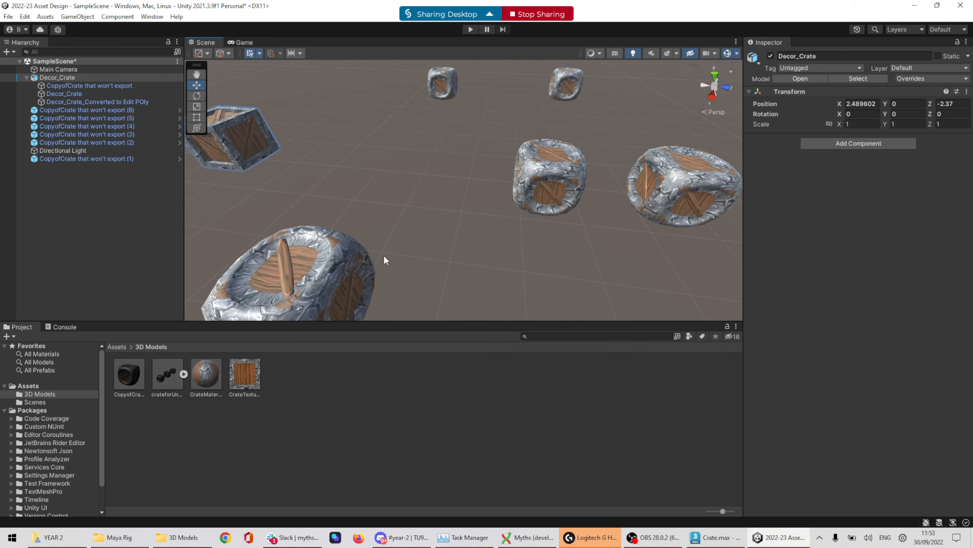
{"action": "key", "text": "alt"}
{"action": "left_click_drag", "start_coordinate": [329, 266], "coordinate": [441, 257], "text": "alt"}
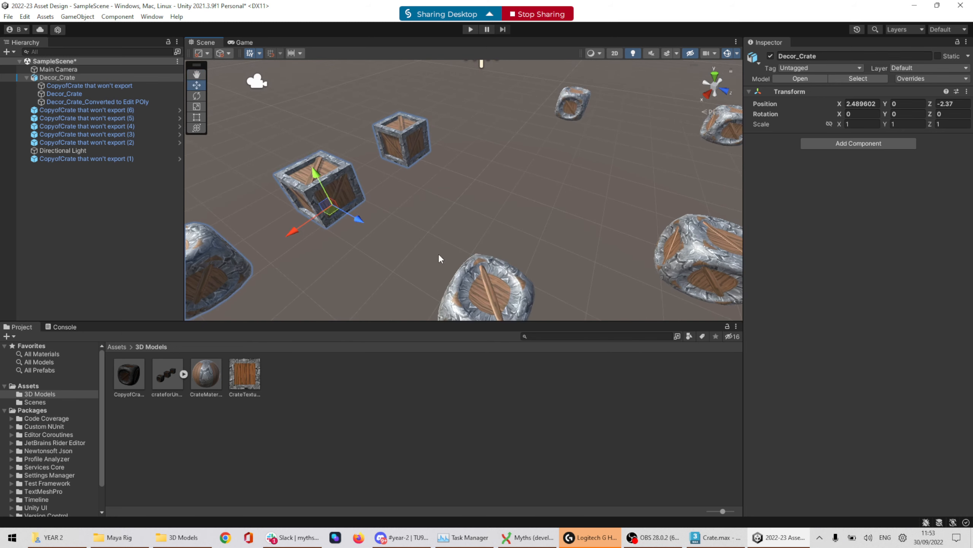
Step: Delete the six numbered CopyofCrate instances from the scene
{"action": "left_click", "coordinate": [100, 161]}
{"action": "left_click", "coordinate": [86, 142], "text": "ctrl"}
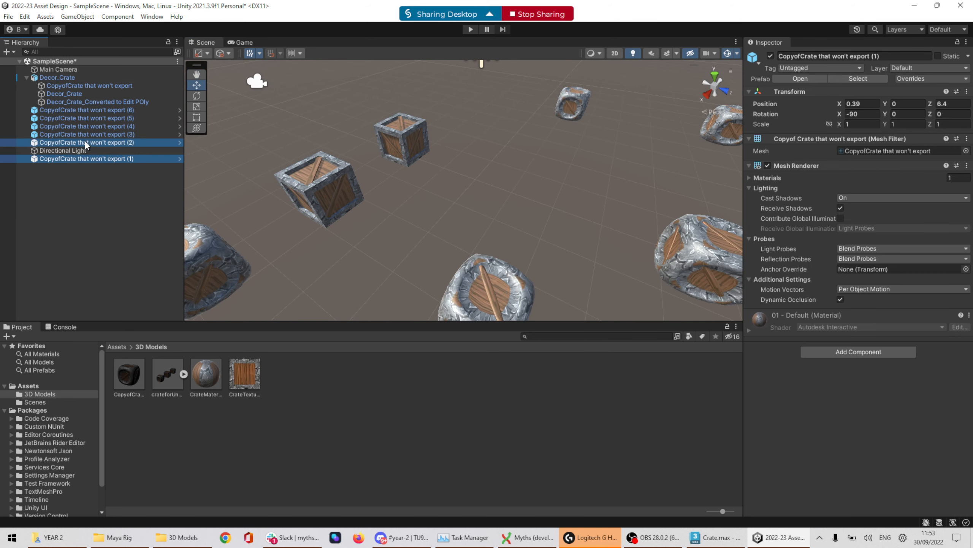
{"action": "left_click", "coordinate": [88, 134], "text": "ctrl"}
{"action": "left_click", "coordinate": [88, 127], "text": "ctrl"}
{"action": "left_click", "coordinate": [92, 117], "text": "ctrl"}
{"action": "left_click", "coordinate": [93, 110], "text": "ctrl"}
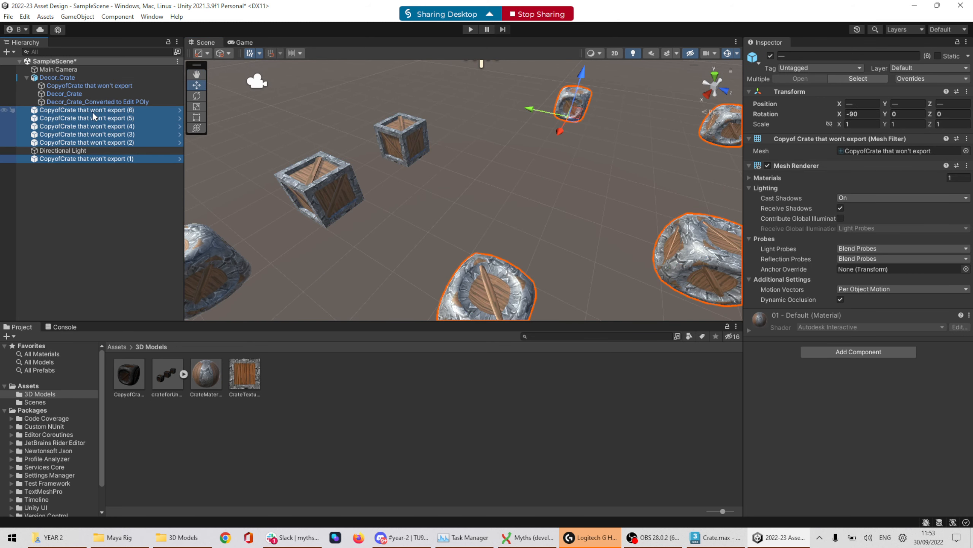
{"action": "key", "text": "Delete"}
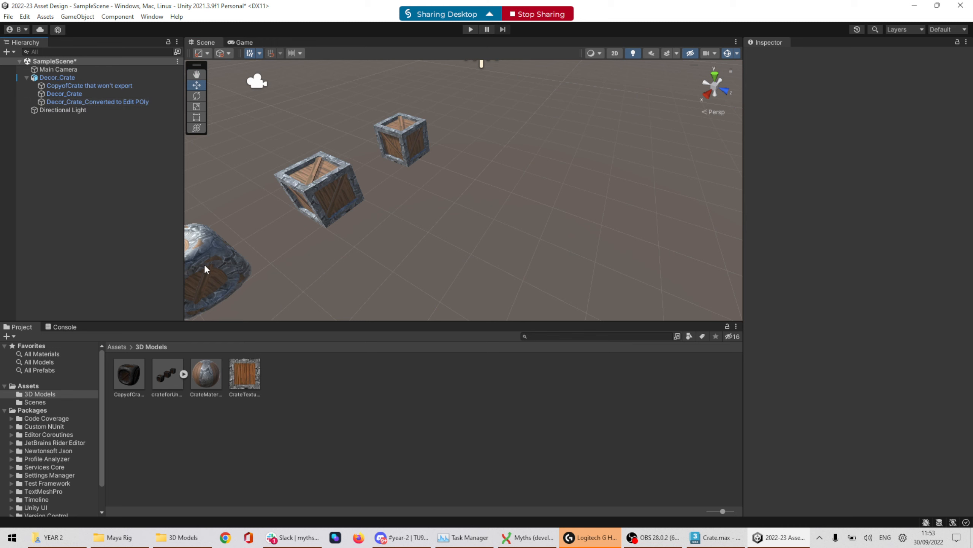
Step: Duplicate the child Decor_Crate, move the duplicate to about local Z 3.6, and take it out of its parent to the scene root
{"action": "left_click", "coordinate": [77, 93]}
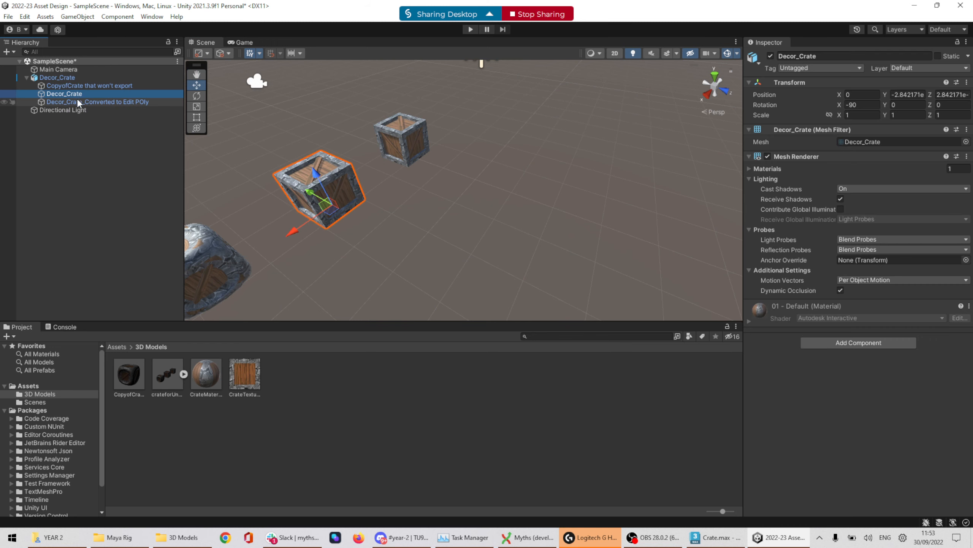
{"action": "key", "text": "ctrl+d"}
{"action": "left_click_drag", "start_coordinate": [311, 193], "coordinate": [437, 265]}
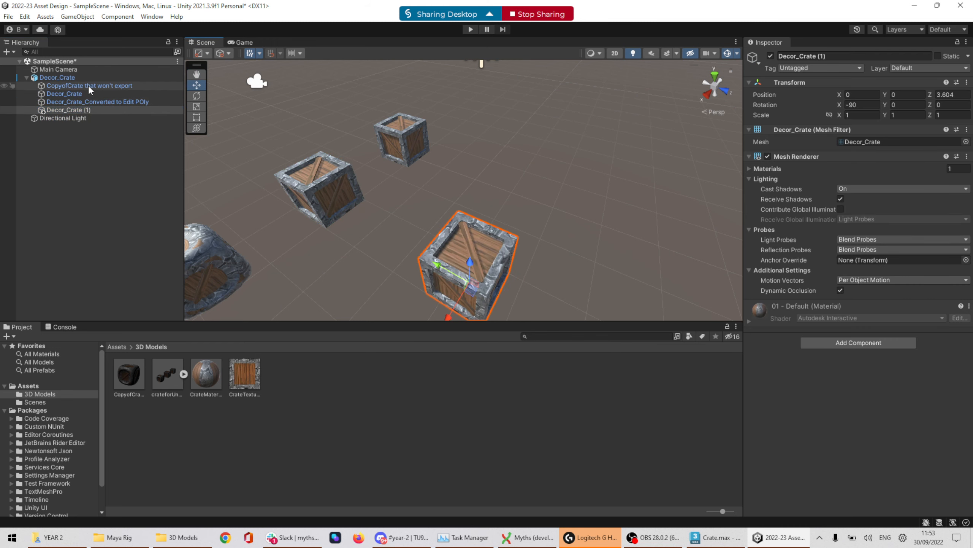
{"action": "left_click", "coordinate": [73, 78]}
{"action": "left_click_drag", "start_coordinate": [74, 110], "coordinate": [57, 62]}
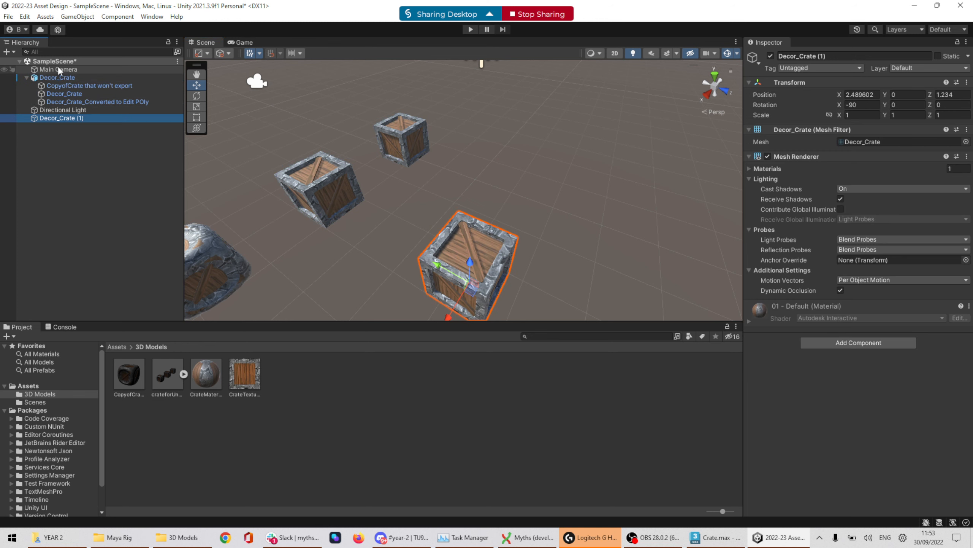
Step: Delete the original Decor_Crate group and save the remaining crate as a prefab in the 3D Models folder
{"action": "left_click", "coordinate": [55, 77]}
{"action": "key", "text": "Delete"}
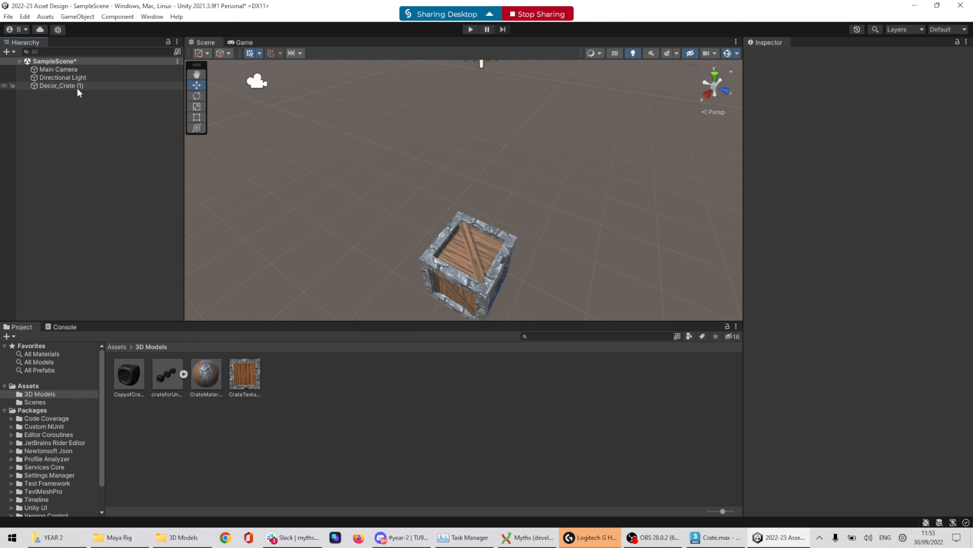
{"action": "left_click", "coordinate": [473, 256]}
{"action": "key", "text": "f"}
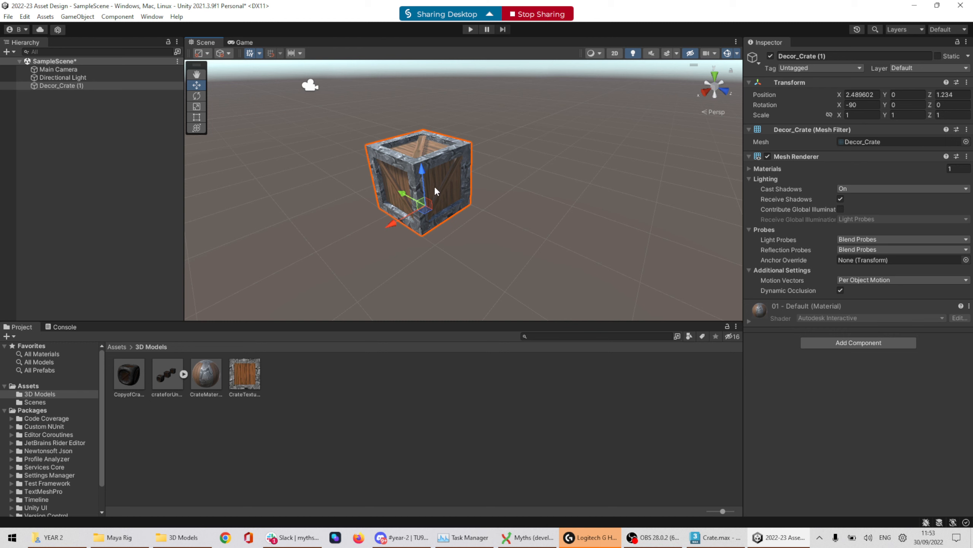
{"action": "left_click_drag", "start_coordinate": [62, 86], "coordinate": [392, 435]}
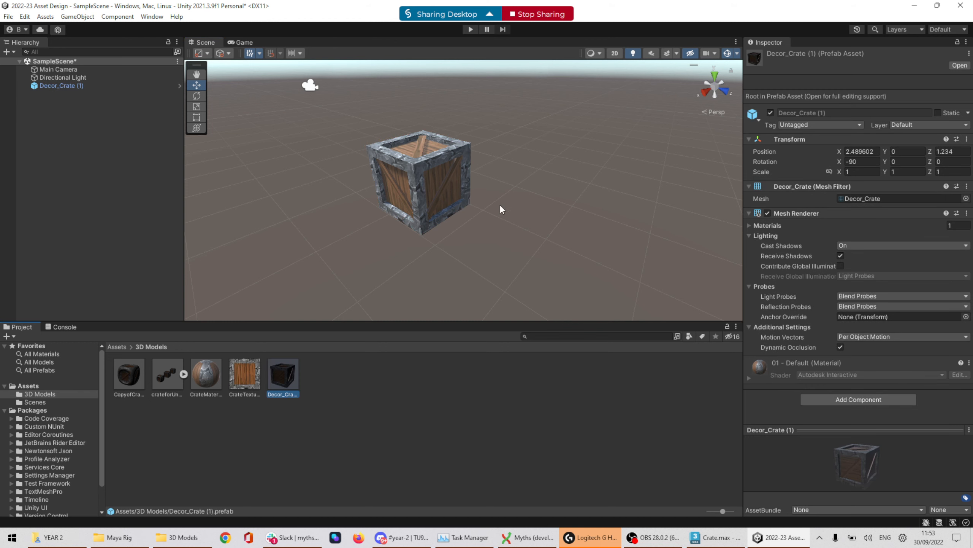
{"action": "scroll", "coordinate": [440, 155], "scroll_direction": "up", "scroll_amount": 3}
{"action": "scroll", "coordinate": [446, 177], "scroll_direction": "down", "scroll_amount": 3}
{"action": "scroll", "coordinate": [438, 170], "scroll_direction": "up", "scroll_amount": 6}
{"action": "left_click_drag", "start_coordinate": [403, 171], "coordinate": [571, 199], "text": "alt"}
{"action": "scroll", "coordinate": [452, 218], "scroll_direction": "down", "scroll_amount": 4}
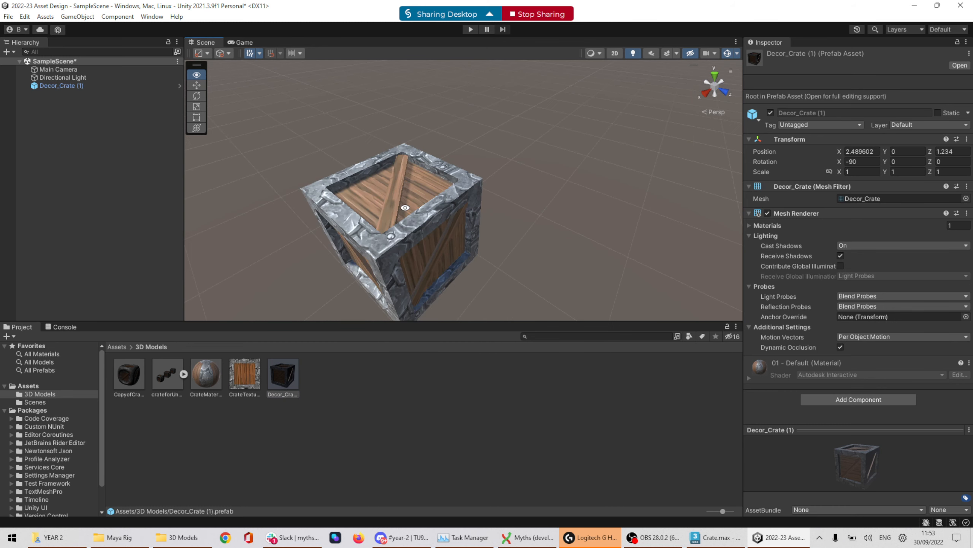
{"action": "left_click_drag", "start_coordinate": [405, 208], "coordinate": [571, 178], "text": "alt"}
{"action": "scroll", "coordinate": [640, 183], "scroll_direction": "up", "scroll_amount": 5}
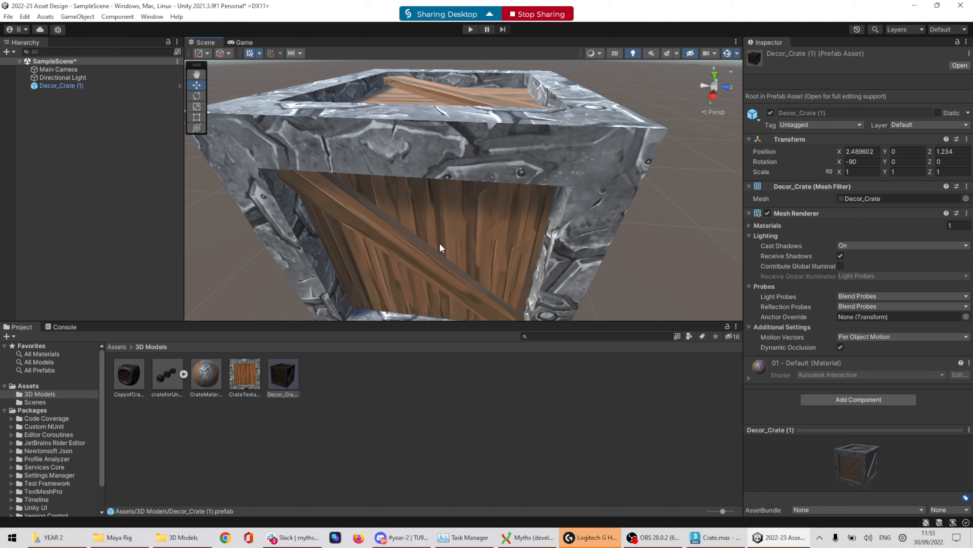
{"action": "left_click_drag", "start_coordinate": [565, 149], "coordinate": [563, 157], "text": "alt"}
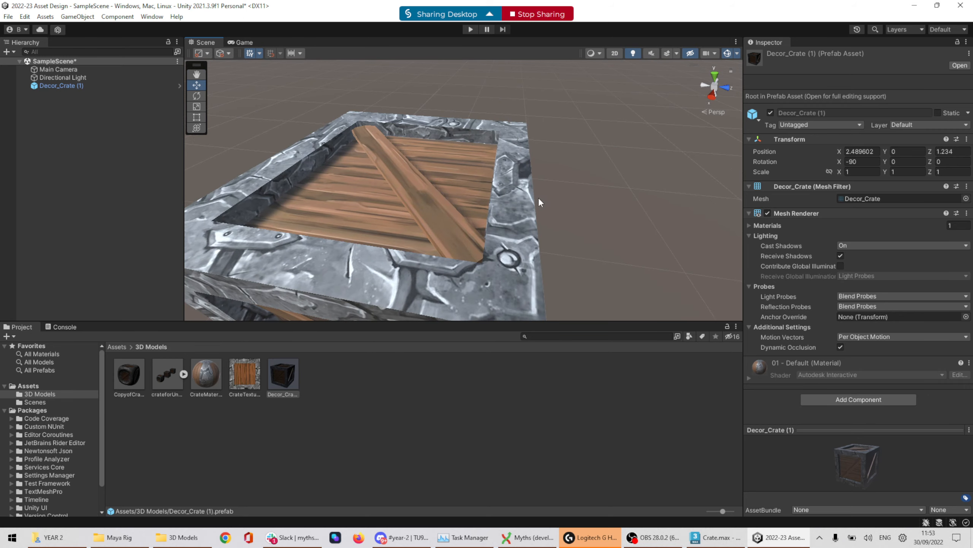
{"action": "left_click_drag", "start_coordinate": [510, 227], "coordinate": [528, 216], "text": "alt"}
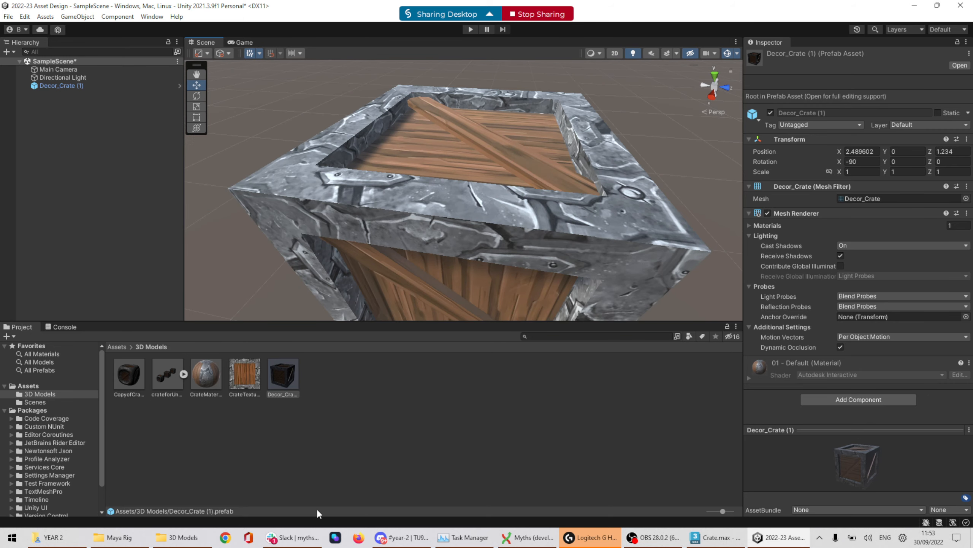
Step: Switch to Chrome and search the web for "metallic map unity", looking through the results and the image examples
{"action": "left_click", "coordinate": [227, 537]}
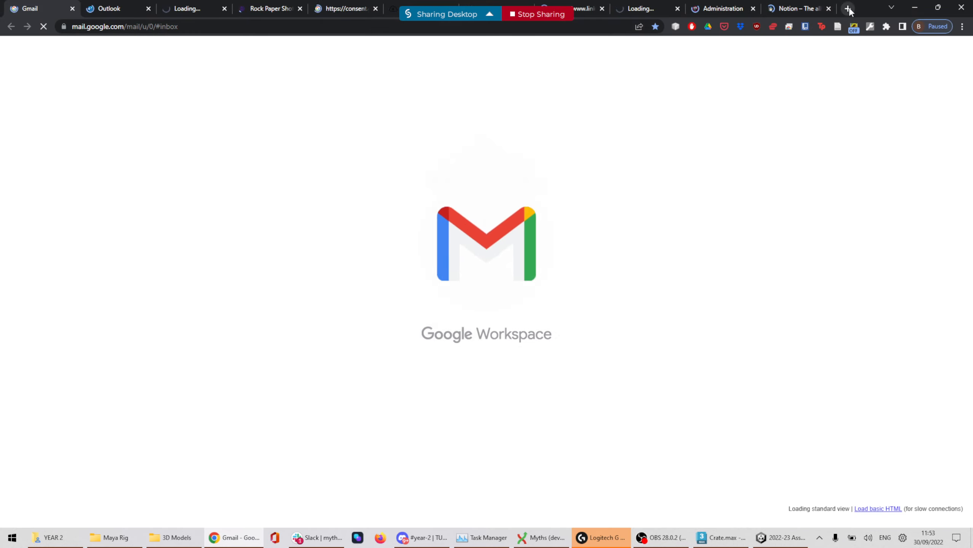
{"action": "left_click", "coordinate": [847, 9]}
{"action": "left_click", "coordinate": [598, 27]}
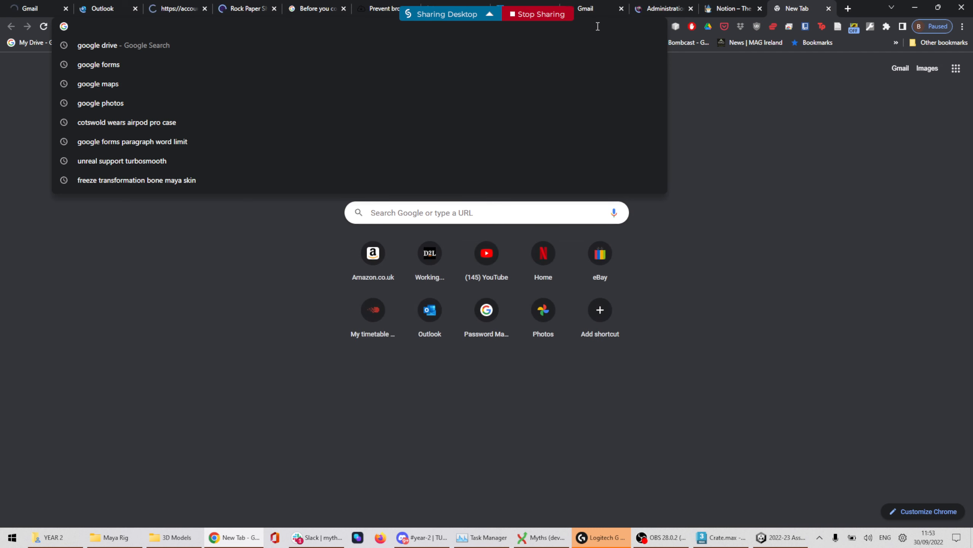
{"action": "type", "text": "metallic map "}
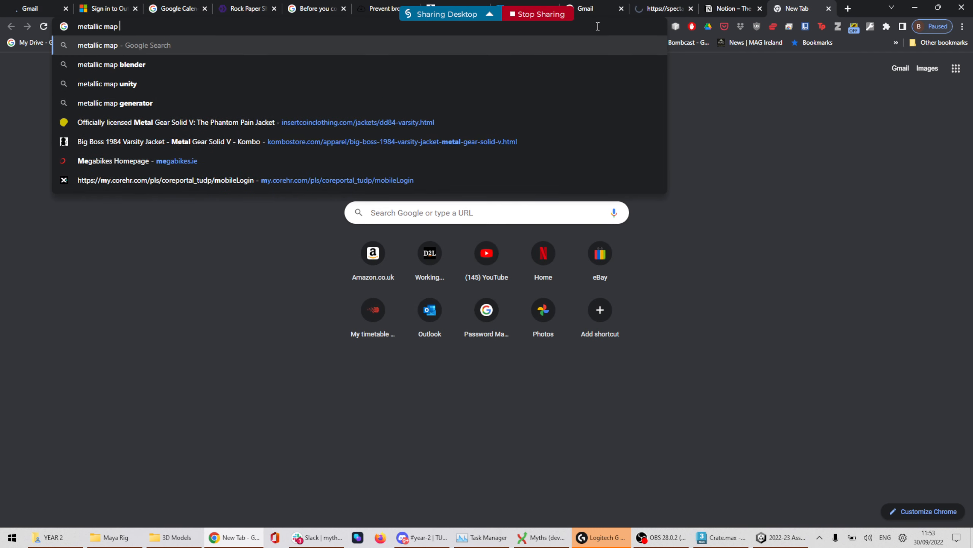
{"action": "type", "text": "unity"}
{"action": "key", "text": "Return"}
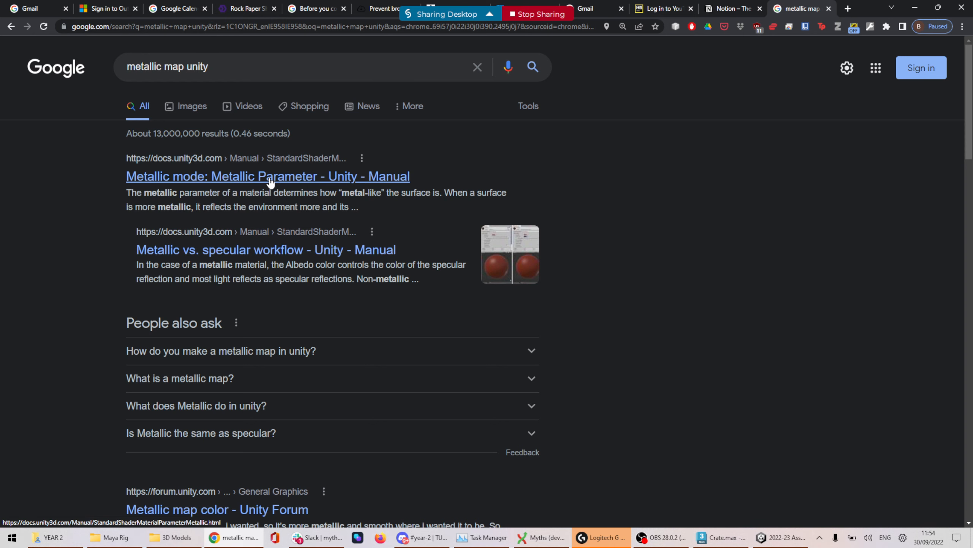
{"action": "scroll", "coordinate": [248, 222], "scroll_direction": "down", "scroll_amount": 3}
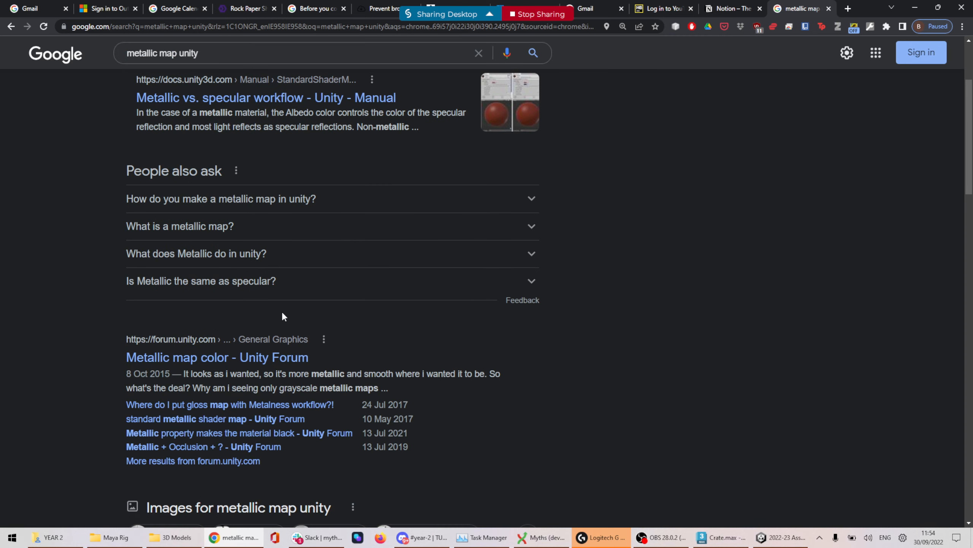
{"action": "scroll", "coordinate": [282, 313], "scroll_direction": "up", "scroll_amount": 3}
{"action": "left_click", "coordinate": [187, 105]}
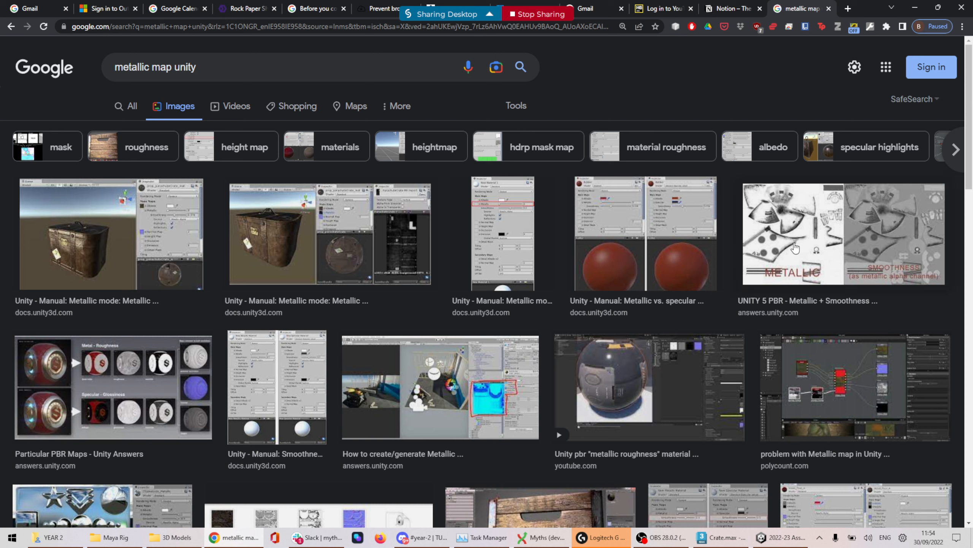
{"action": "left_click", "coordinate": [915, 8]}
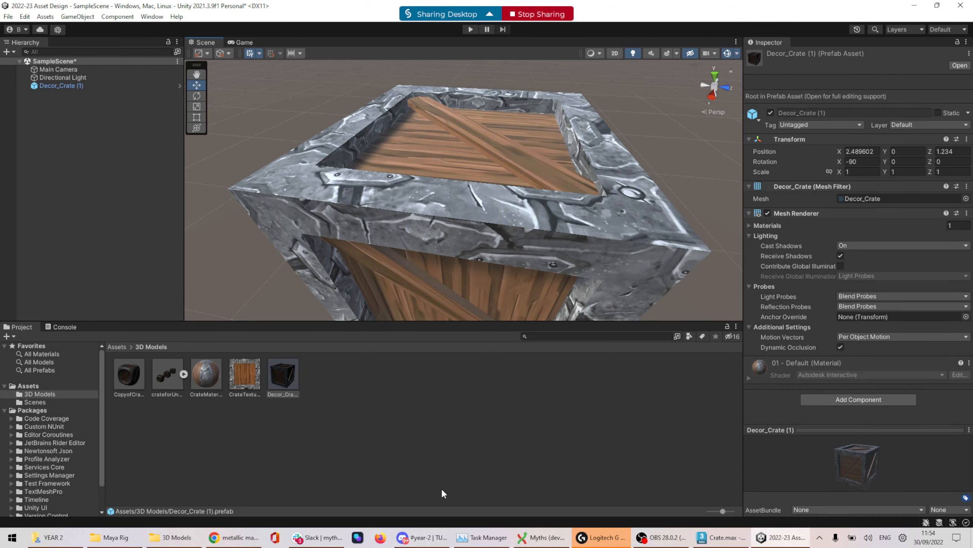
Step: Launch Adobe Photoshop 2022
{"action": "key", "text": "super"}
{"action": "type", "text": "photo"}
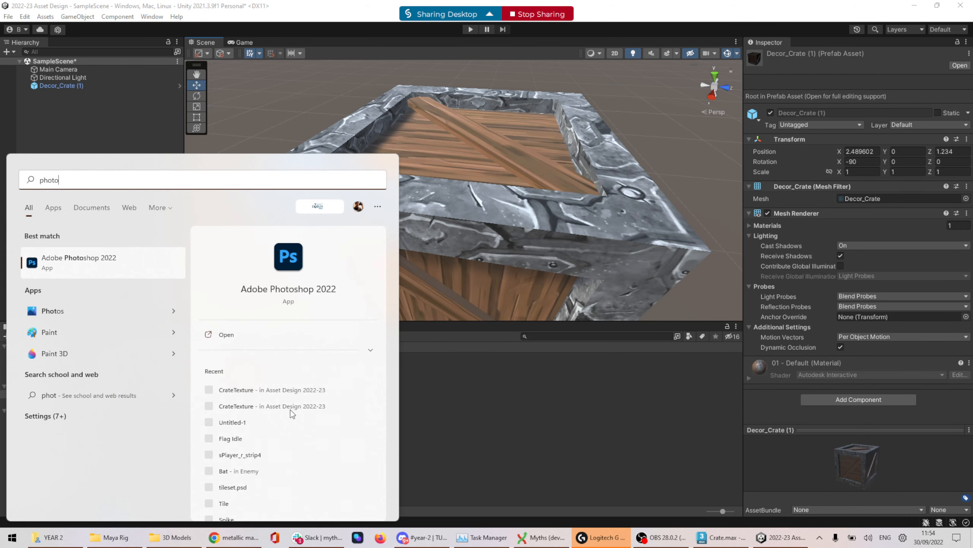
{"action": "key", "text": "Return"}
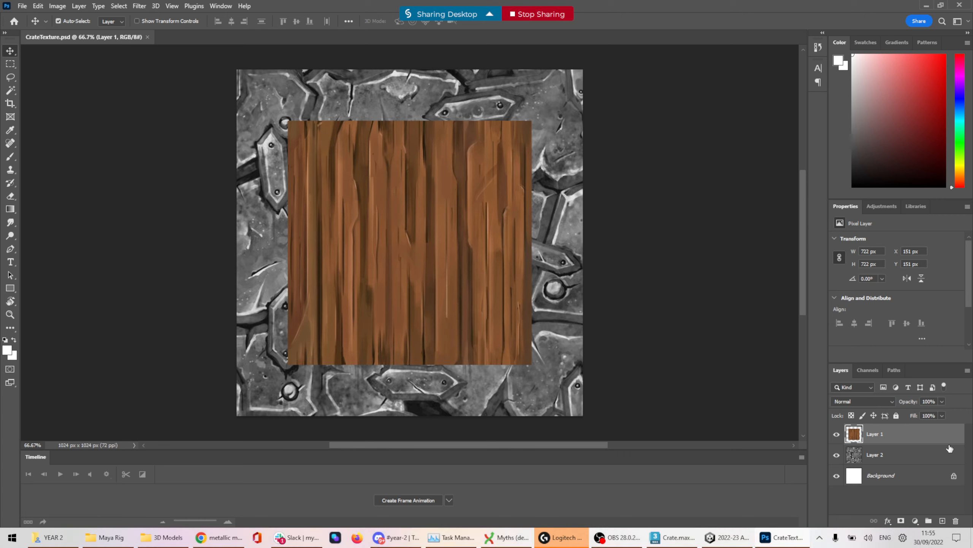
Step: Select the outline of the wood square on Layer 1, fill it with white on a new layer, and deselect
{"action": "left_click", "coordinate": [837, 435]}
{"action": "left_click", "coordinate": [837, 435]}
{"action": "left_click", "coordinate": [854, 435], "text": "ctrl"}
{"action": "key", "text": "ctrl+shift+n"}
{"action": "key", "text": "Return"}
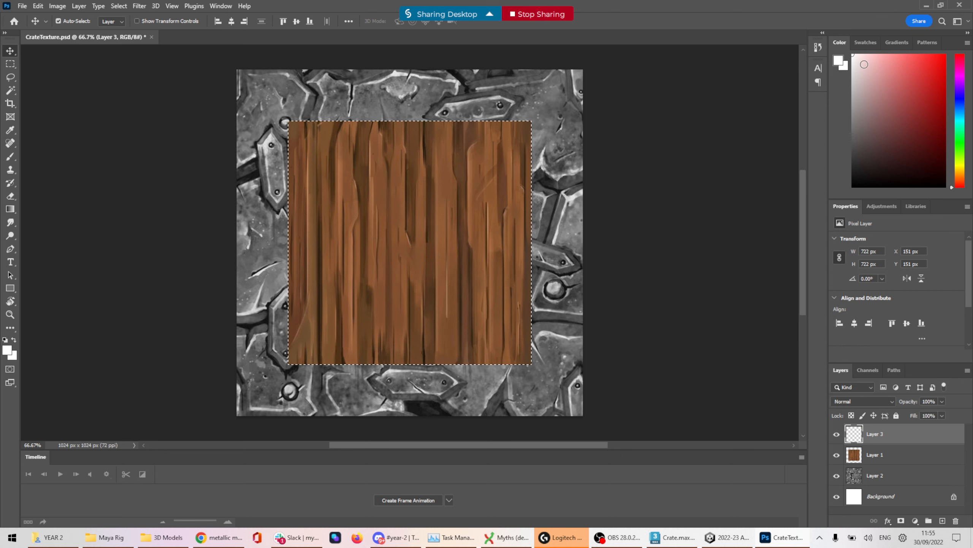
{"action": "key", "text": "alt+BackSpace"}
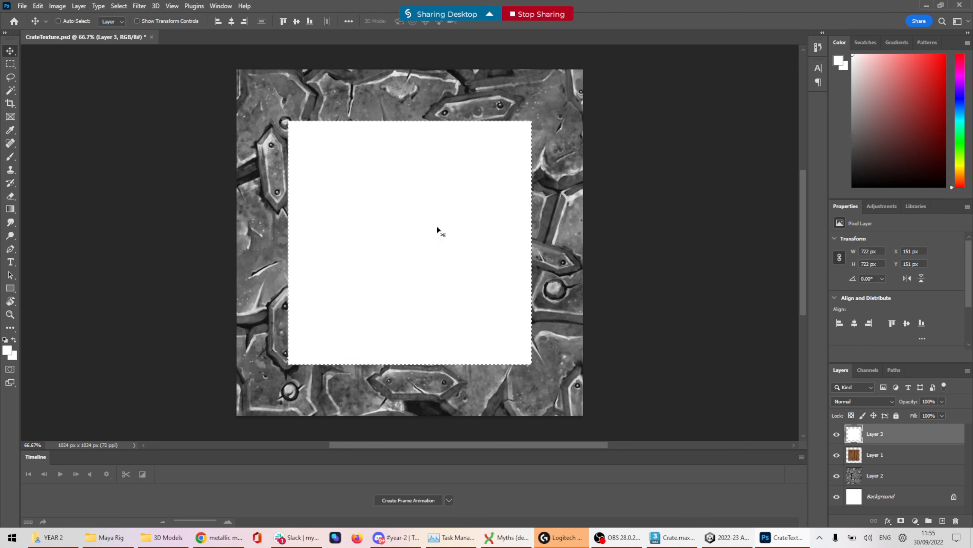
{"action": "key", "text": "ctrl+d"}
Step: Add a new layer directly above the wood layer and fill the whole canvas area with black
{"action": "left_click", "coordinate": [870, 457]}
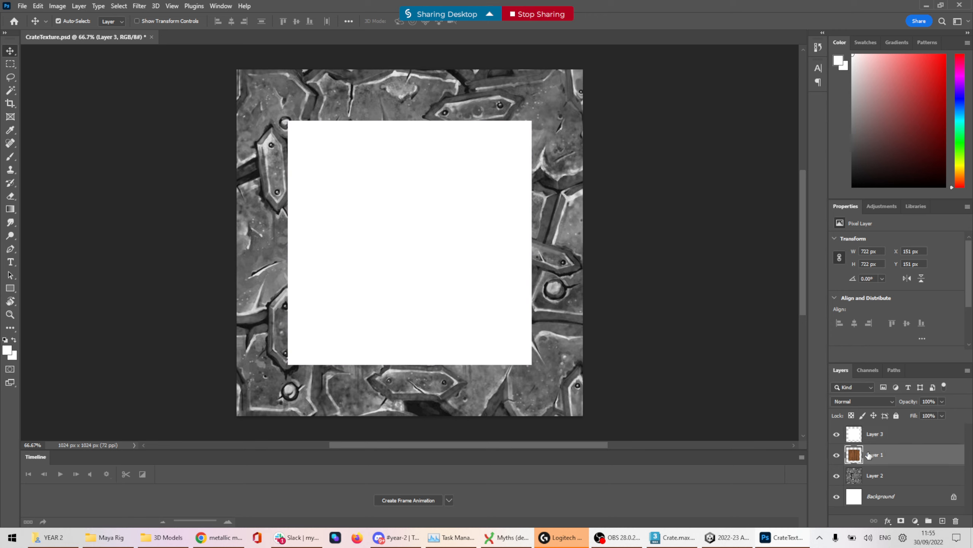
{"action": "key", "text": "ctrl+shift+n"}
{"action": "key", "text": "Return"}
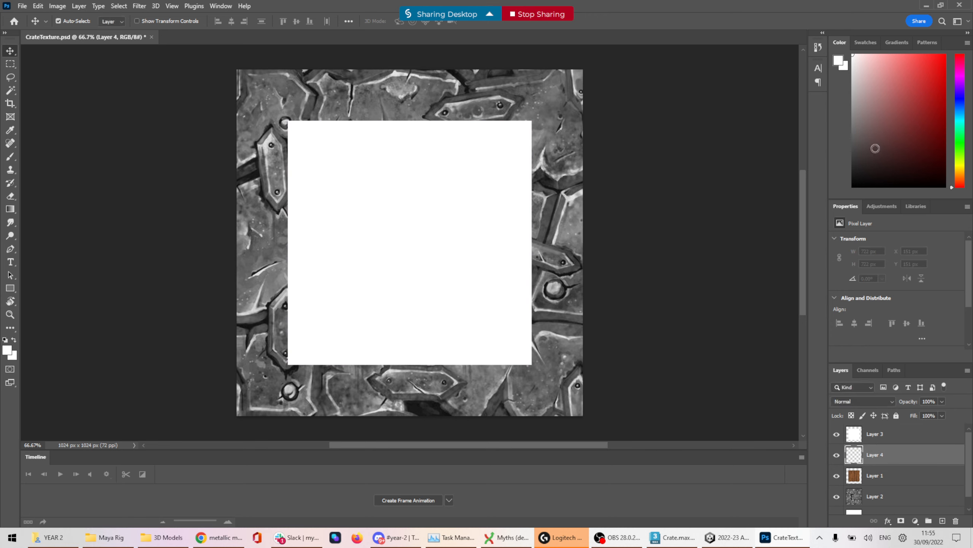
{"action": "key", "text": "d"}
{"action": "key", "text": "alt+BackSpace"}
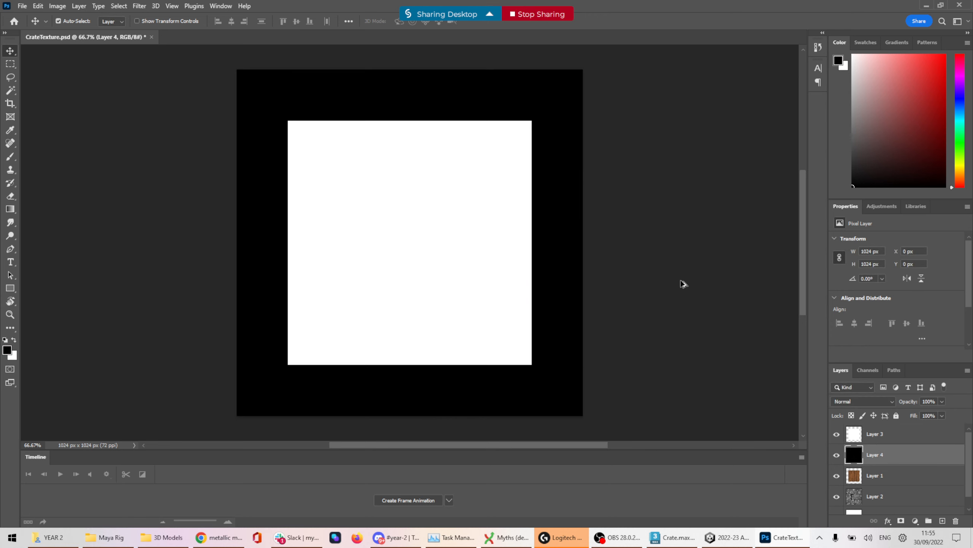
Step: Merge the white square layer with the black layer and invert the merged layer's colours
{"action": "left_click", "coordinate": [906, 440], "text": "shift"}
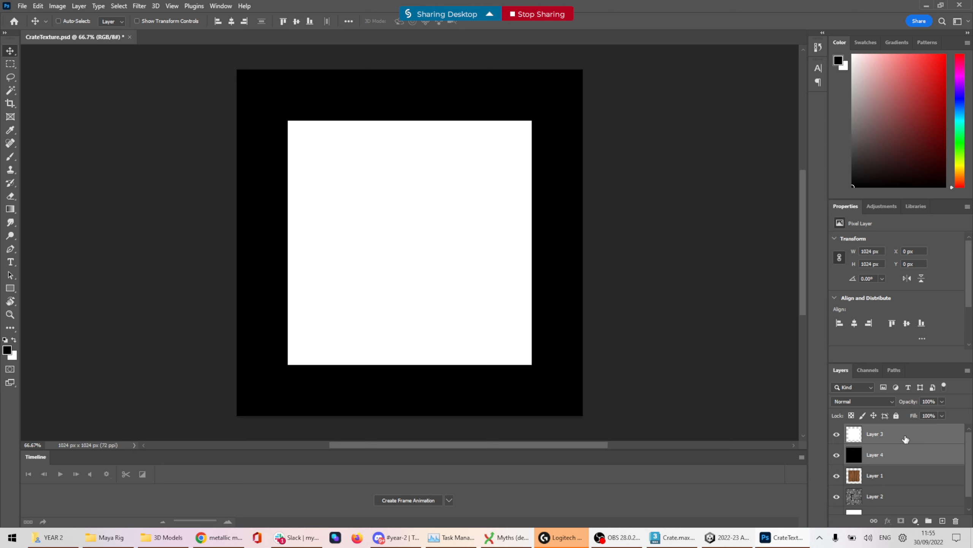
{"action": "key", "text": "ctrl+e"}
{"action": "key", "text": "ctrl+i"}
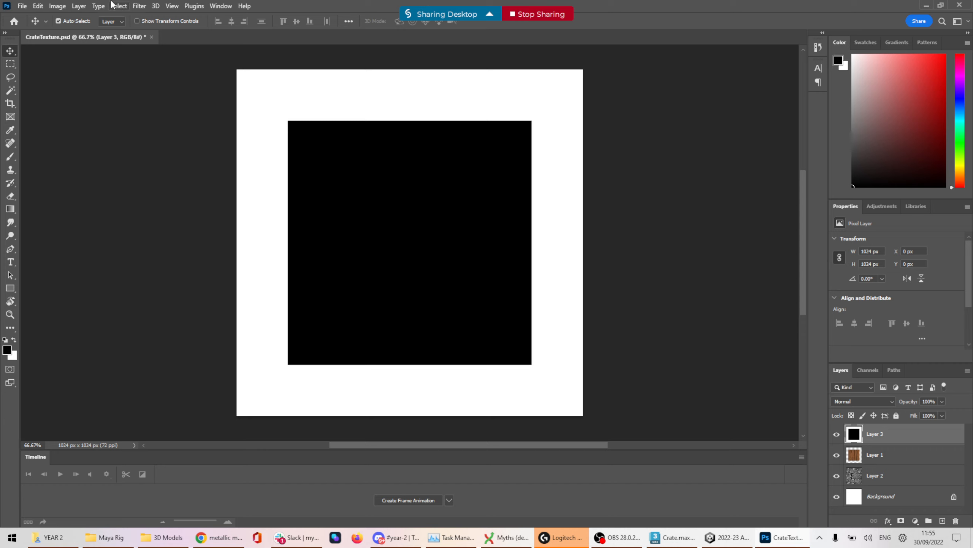
{"action": "left_click", "coordinate": [22, 6]}
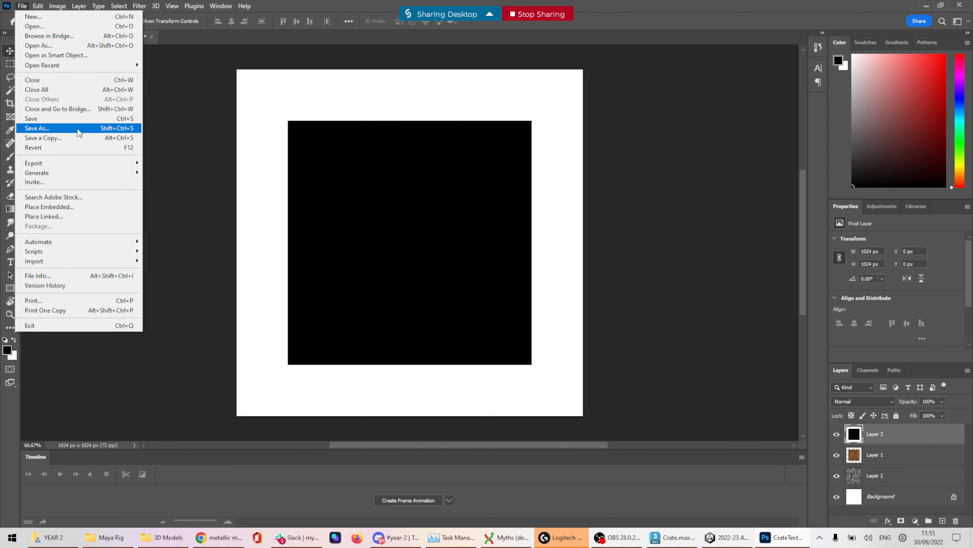
{"action": "left_click", "coordinate": [46, 128]}
{"action": "left_click", "coordinate": [393, 286]}
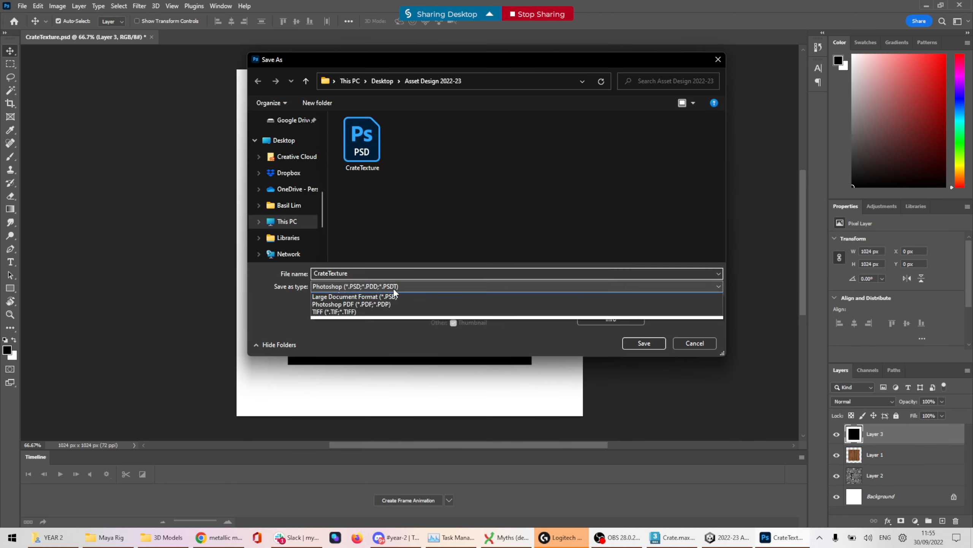
{"action": "left_click", "coordinate": [381, 242]}
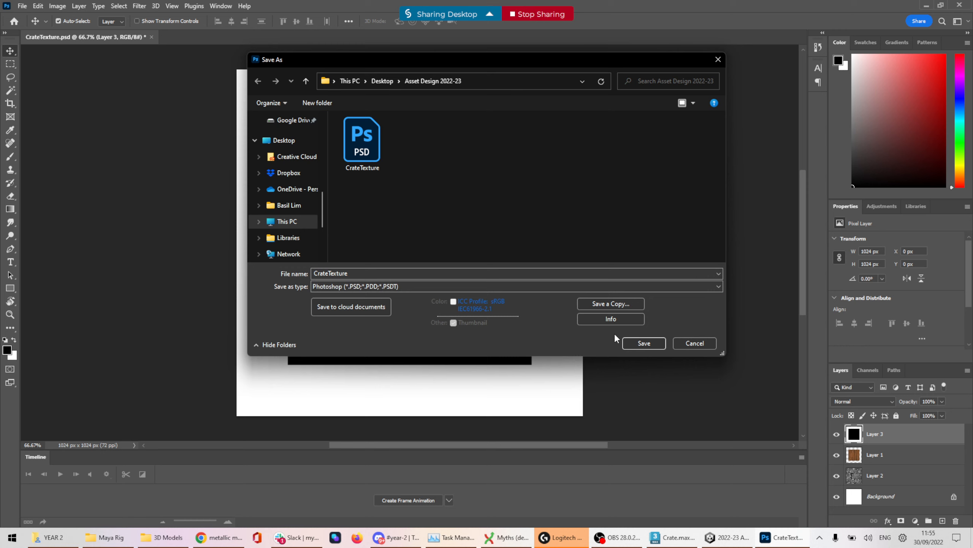
{"action": "left_click", "coordinate": [695, 343]}
Step: Save a copy of the image as the PNG CrateTexture_MTL in the Asset Design 2022-23 folder, using the large file size option
{"action": "left_click", "coordinate": [21, 5]}
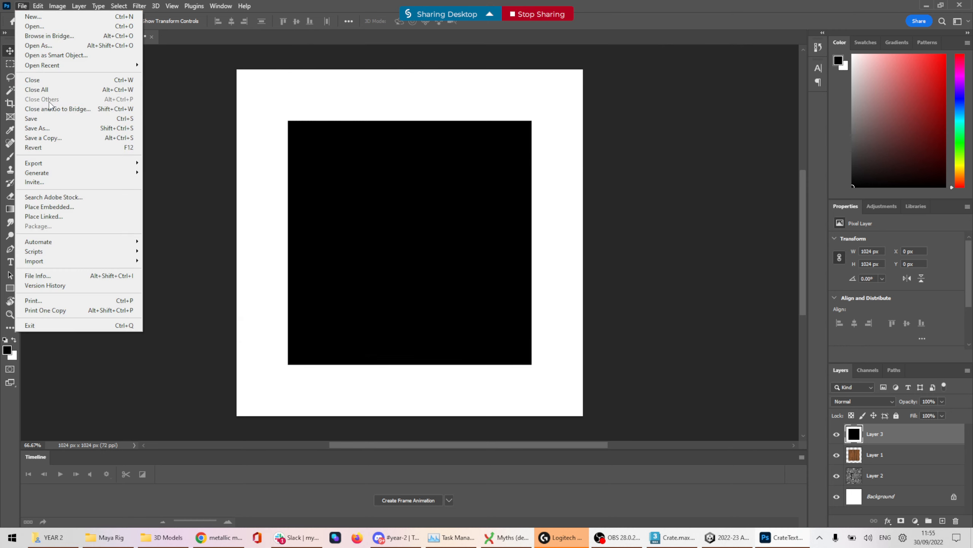
{"action": "left_click", "coordinate": [54, 138]}
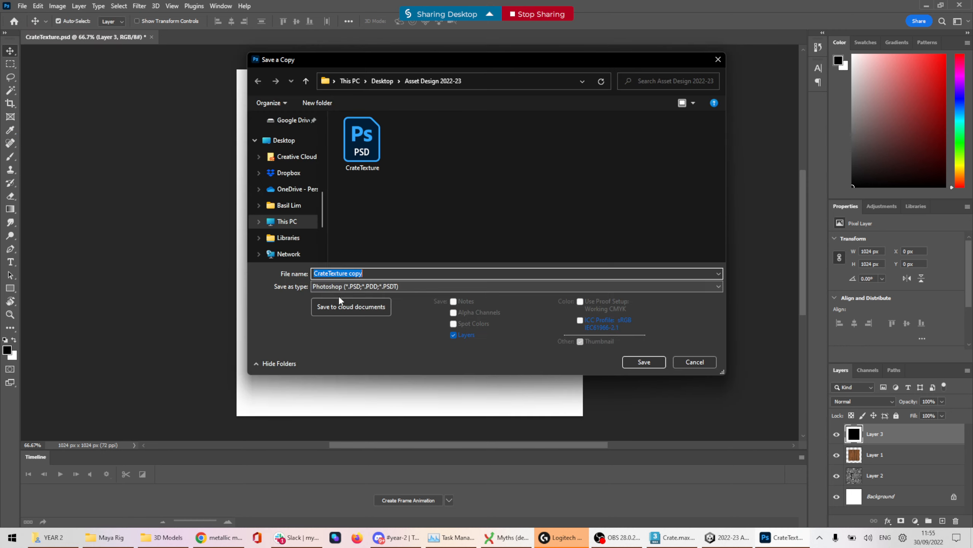
{"action": "left_click", "coordinate": [337, 287]}
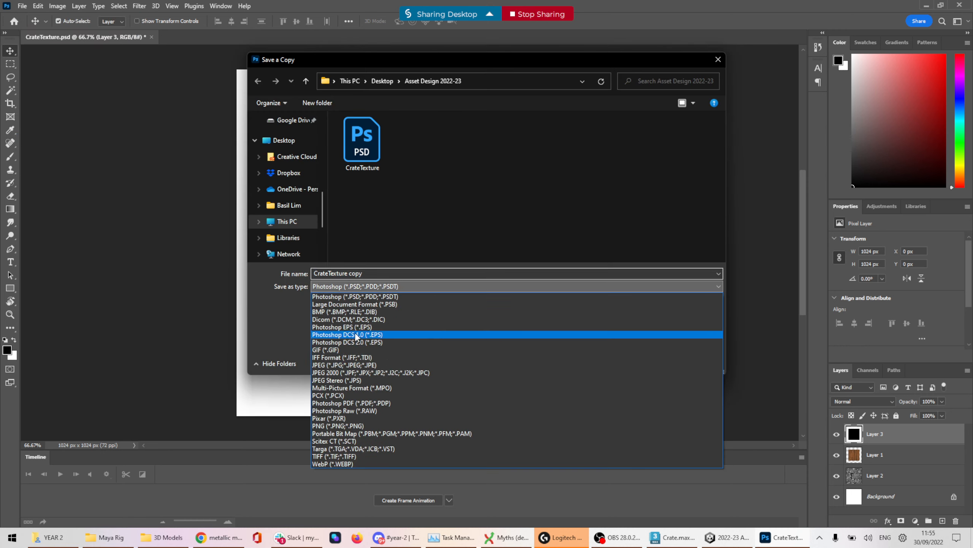
{"action": "left_click", "coordinate": [349, 425]}
{"action": "left_click", "coordinate": [362, 139]}
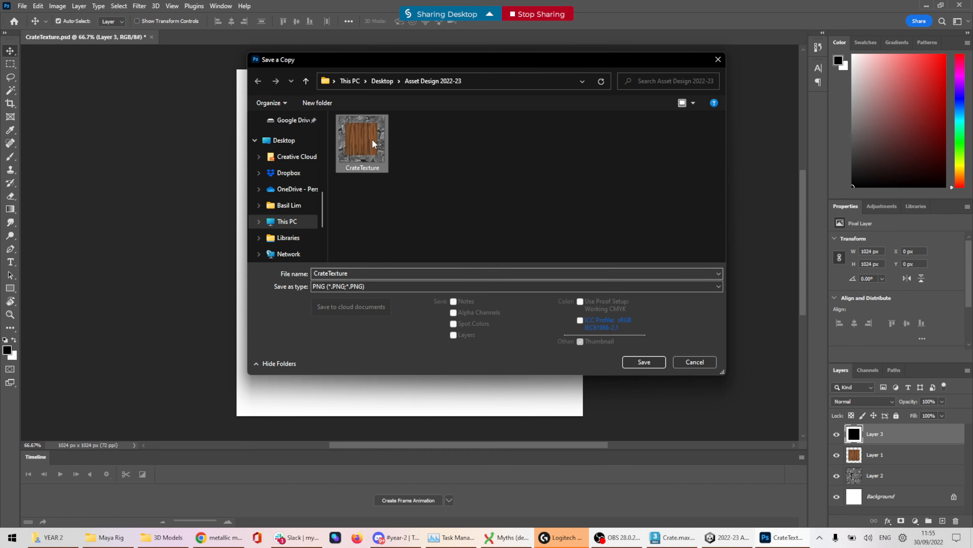
{"action": "left_click", "coordinate": [381, 273]}
{"action": "type", "text": "_"}
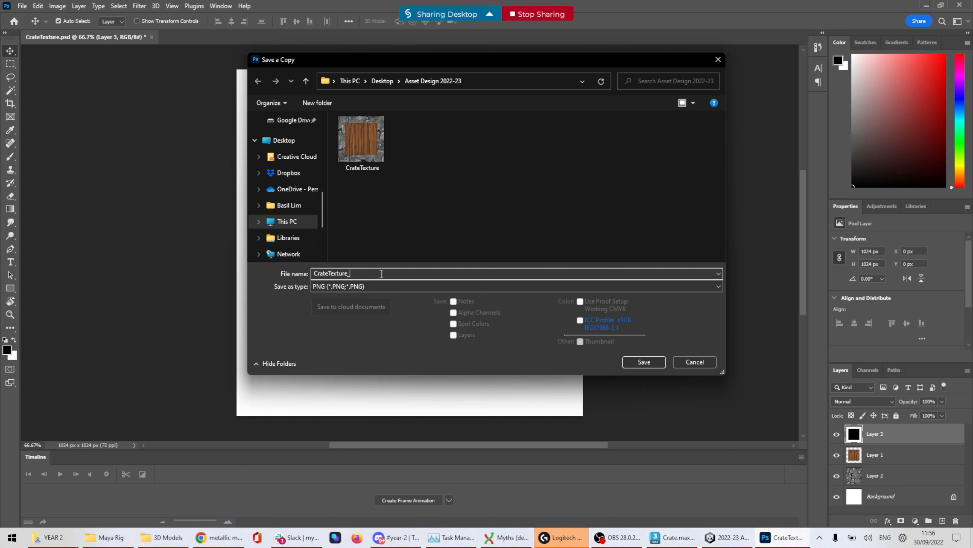
{"action": "type", "text": "Metallic"}
{"action": "key", "text": "BackSpace"}
{"action": "key", "text": "BackSpace"}
{"action": "key", "text": "BackSpace"}
{"action": "left_click", "coordinate": [644, 362]}
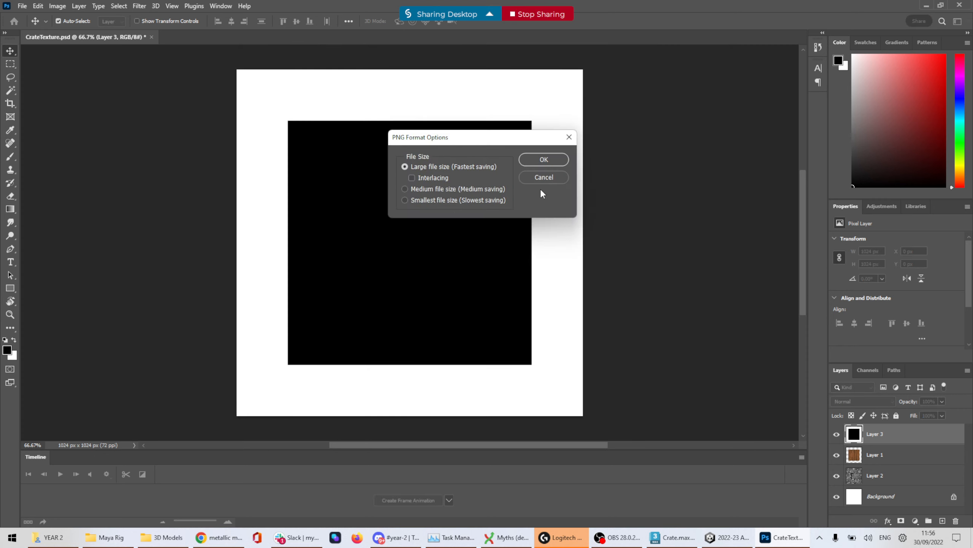
{"action": "left_click", "coordinate": [549, 157]}
Step: Switch to Unity and import CrateTexture_MTL.png as a new asset into the 3D Models folder
{"action": "left_click", "coordinate": [728, 537]}
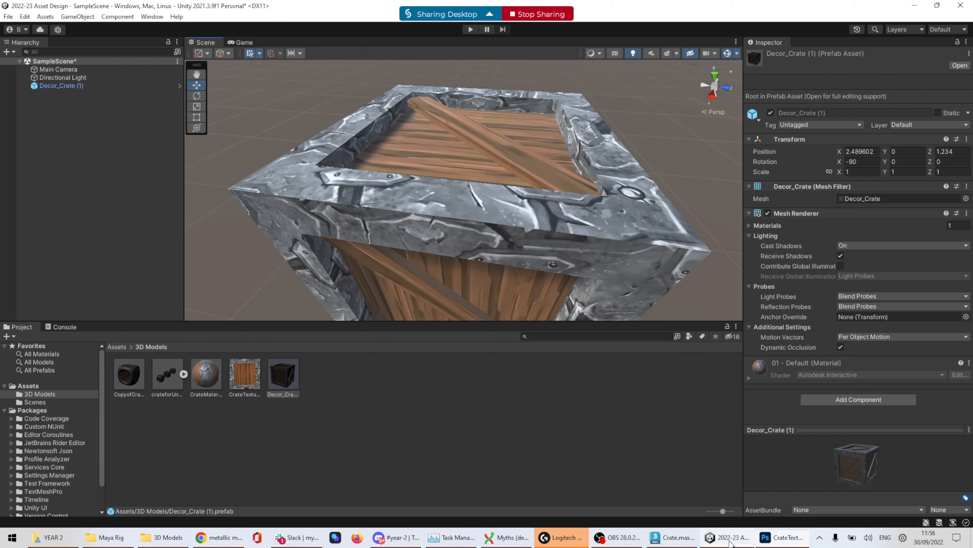
{"action": "right_click", "coordinate": [374, 425]}
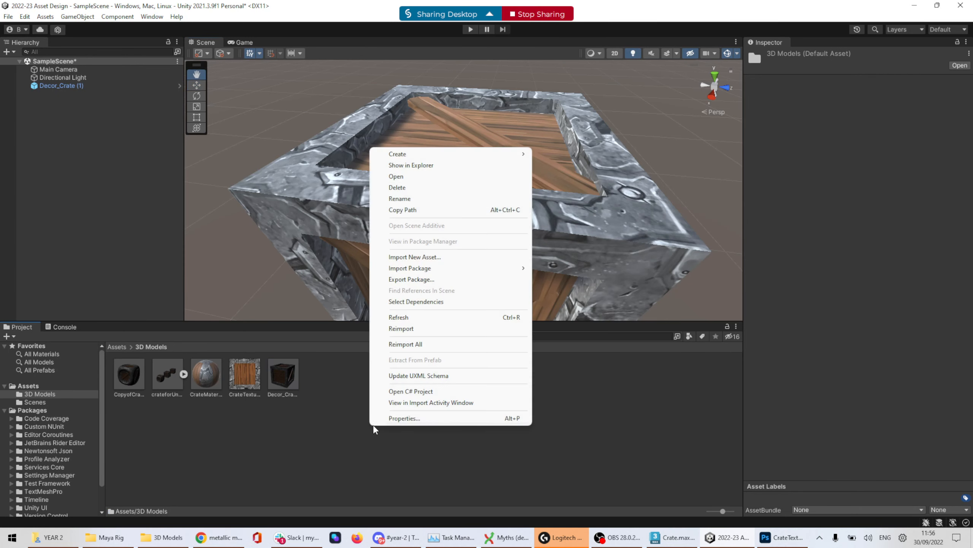
{"action": "left_click", "coordinate": [434, 257]}
{"action": "double_click", "coordinate": [286, 115]}
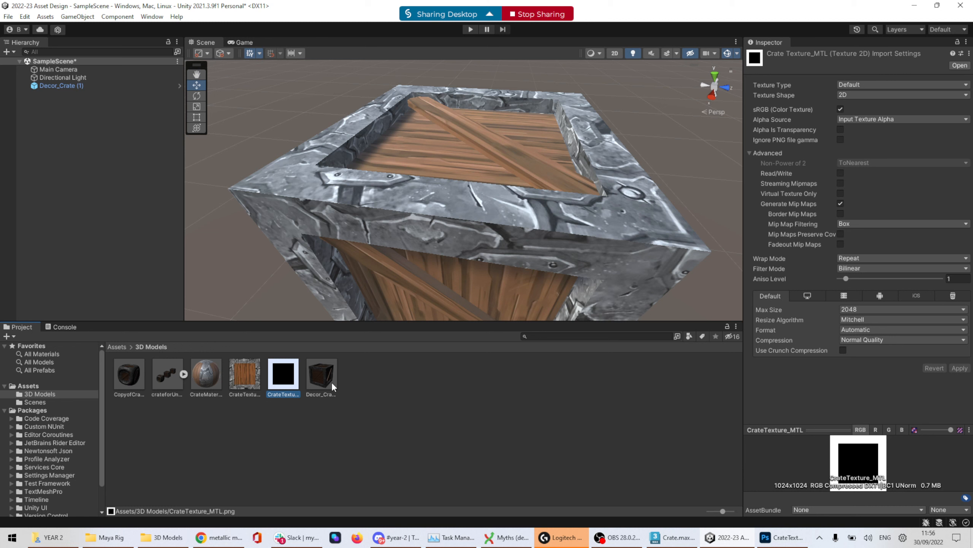
Step: Assign the CrateTexture_MTL texture to CrateMaterial's Metallic map and set its smoothness to 1
{"action": "left_click", "coordinate": [206, 379]}
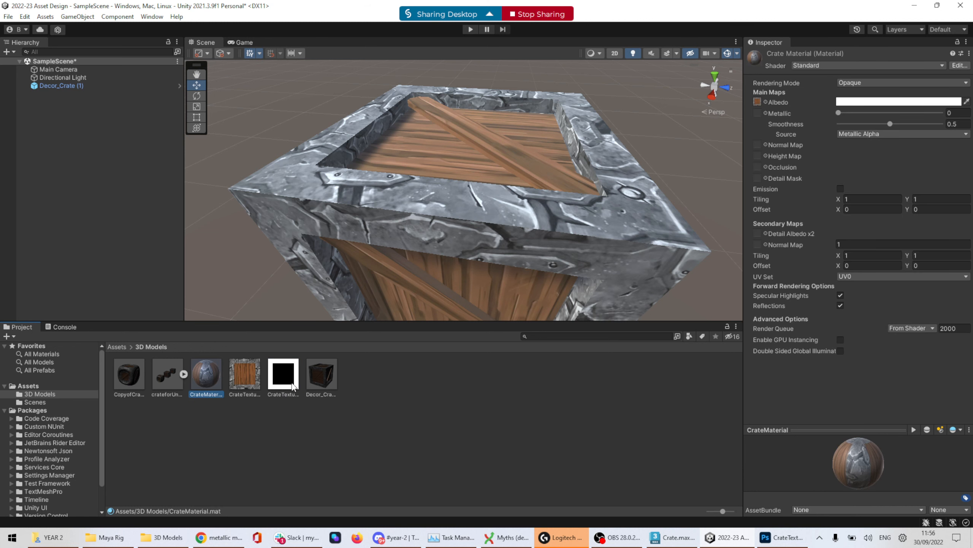
{"action": "left_click_drag", "start_coordinate": [283, 383], "coordinate": [759, 116]}
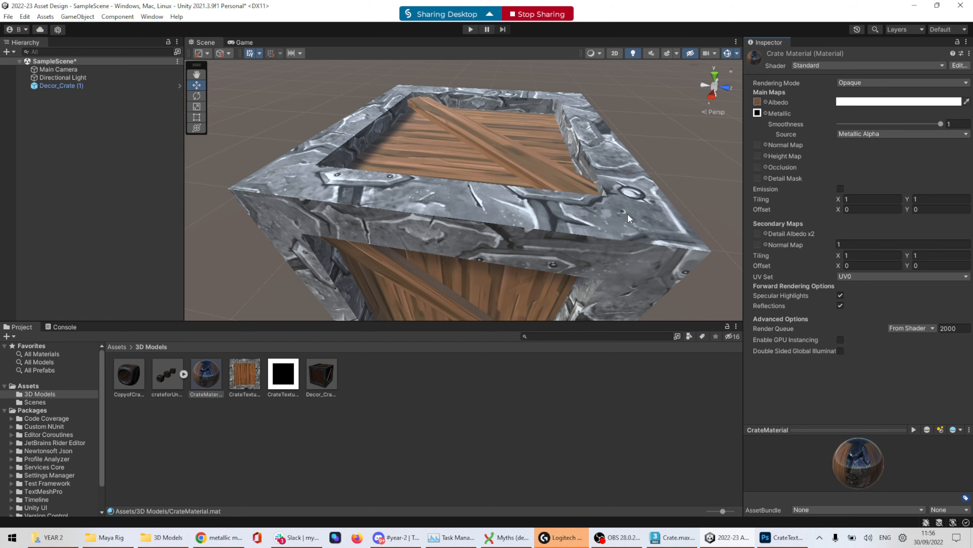
{"action": "left_click_drag", "start_coordinate": [599, 204], "coordinate": [572, 191], "text": "alt"}
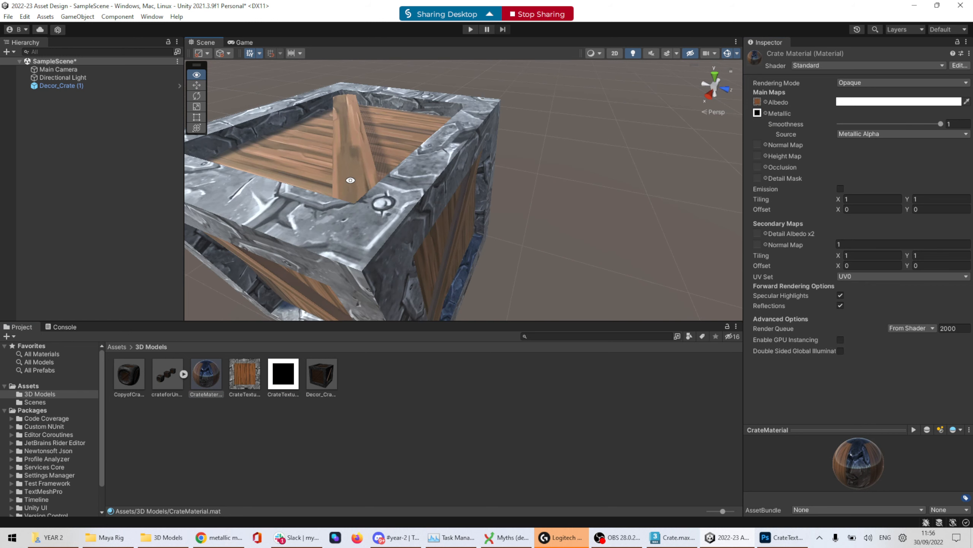
{"action": "left_click_drag", "start_coordinate": [941, 123], "coordinate": [972, 122]}
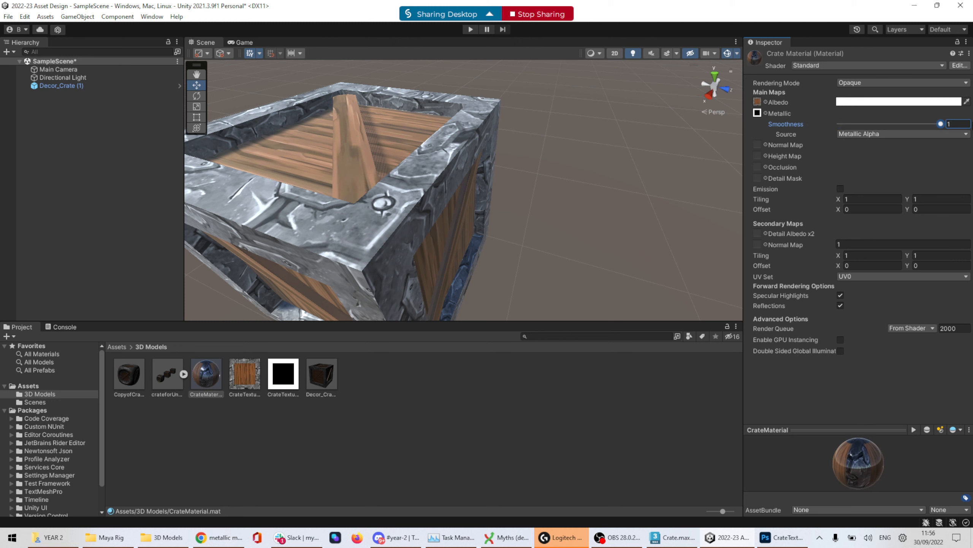
Step: Undo CrateMaterial's metallic map and smoothness changes, and restore CrateTexture_MTL with smoothness 1 to compare the crate's look
{"action": "left_click", "coordinate": [341, 410]}
{"action": "left_click", "coordinate": [209, 379]}
{"action": "left_click_drag", "start_coordinate": [184, 384], "coordinate": [353, 267]}
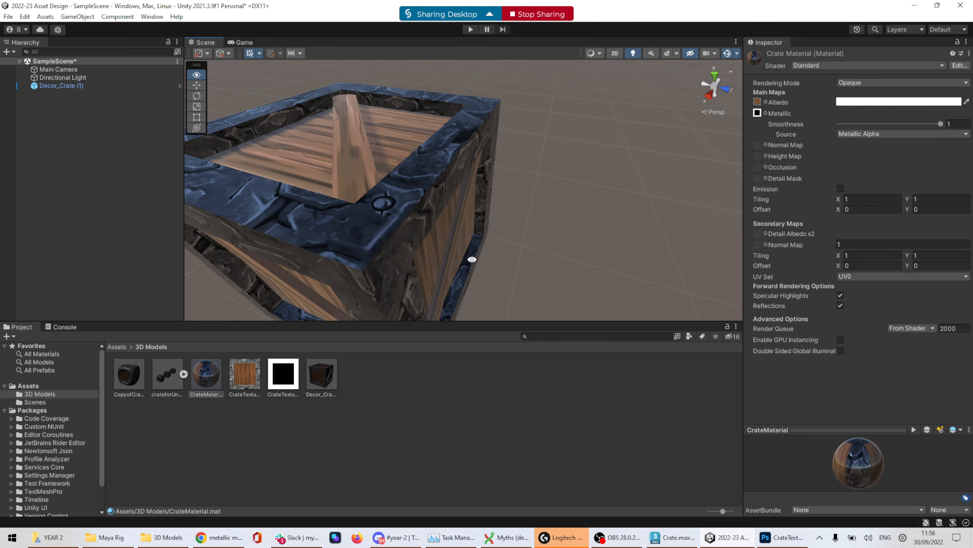
{"action": "key", "text": "ctrl+z"}
{"action": "key", "text": "ctrl+z"}
{"action": "left_click", "coordinate": [209, 377]}
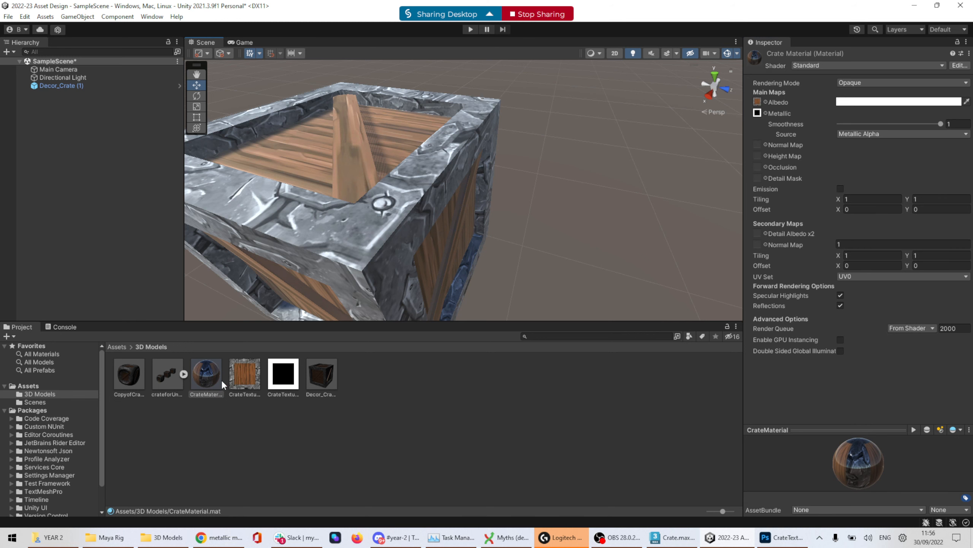
{"action": "key", "text": "ctrl+z"}
{"action": "left_click_drag", "start_coordinate": [206, 377], "coordinate": [365, 222]}
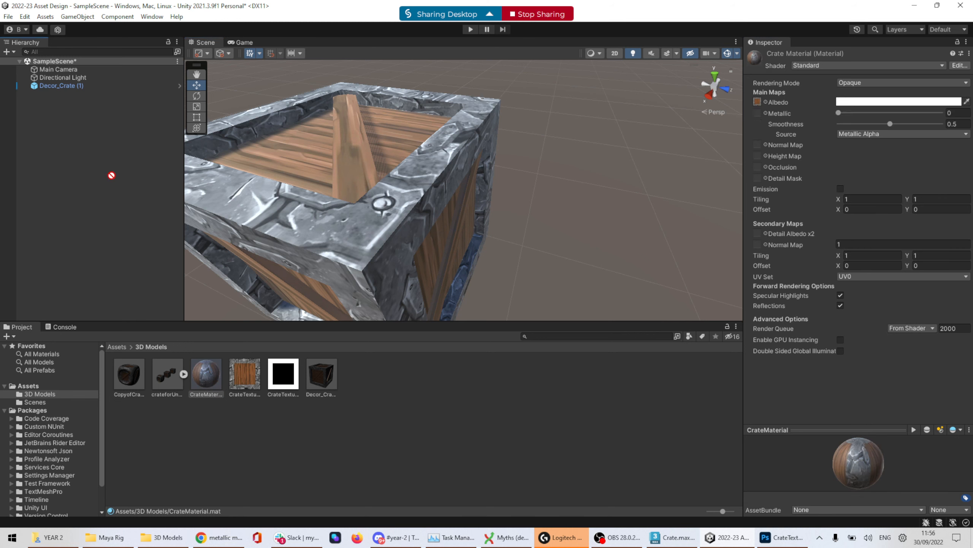
{"action": "left_click", "coordinate": [202, 379]}
{"action": "left_click_drag", "start_coordinate": [297, 388], "coordinate": [757, 112]}
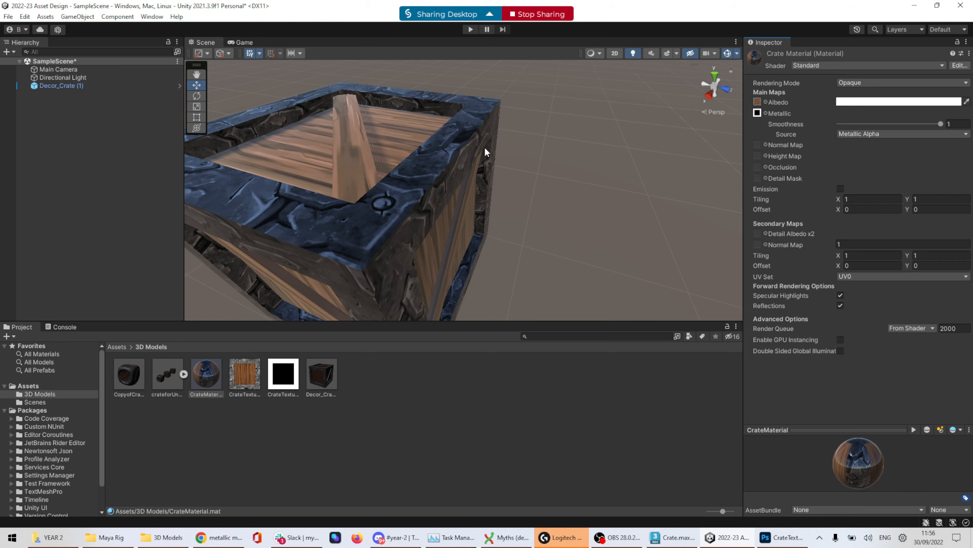
Step: Inspect the crate's reflective edges and lower CrateMaterial's smoothness to 0.83
{"action": "left_click_drag", "start_coordinate": [484, 151], "coordinate": [525, 169], "text": "alt"}
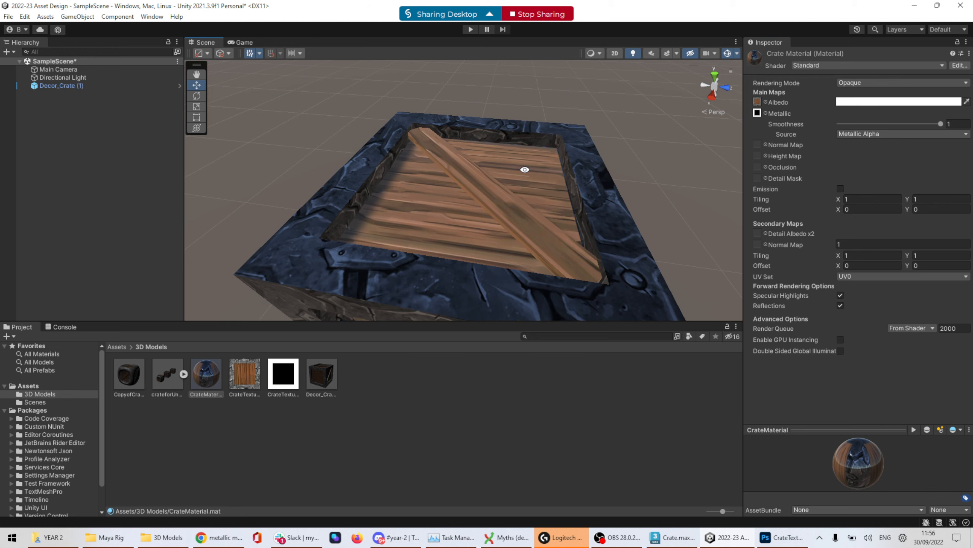
{"action": "left_click_drag", "start_coordinate": [446, 224], "coordinate": [472, 200], "text": "alt"}
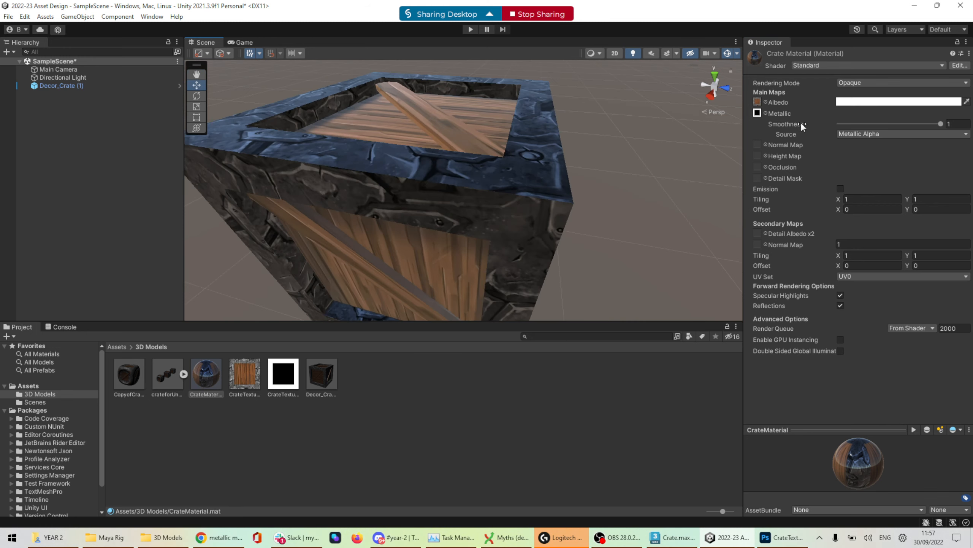
{"action": "mouse_move", "coordinate": [939, 125]}
{"action": "left_mouse_down"}
{"action": "mouse_move", "coordinate": [835, 125]}
{"action": "mouse_move", "coordinate": [954, 124]}
{"action": "mouse_move", "coordinate": [893, 124]}
{"action": "mouse_move", "coordinate": [924, 124]}
{"action": "left_mouse_up"}
{"action": "scroll", "coordinate": [543, 137], "scroll_direction": "down", "scroll_amount": 5}
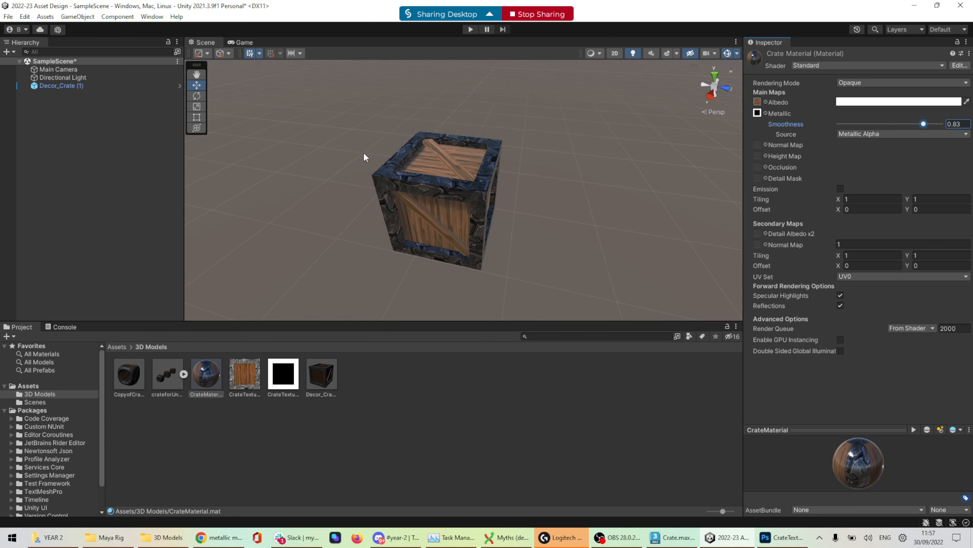
{"action": "left_click_drag", "start_coordinate": [449, 178], "coordinate": [457, 182], "text": "alt"}
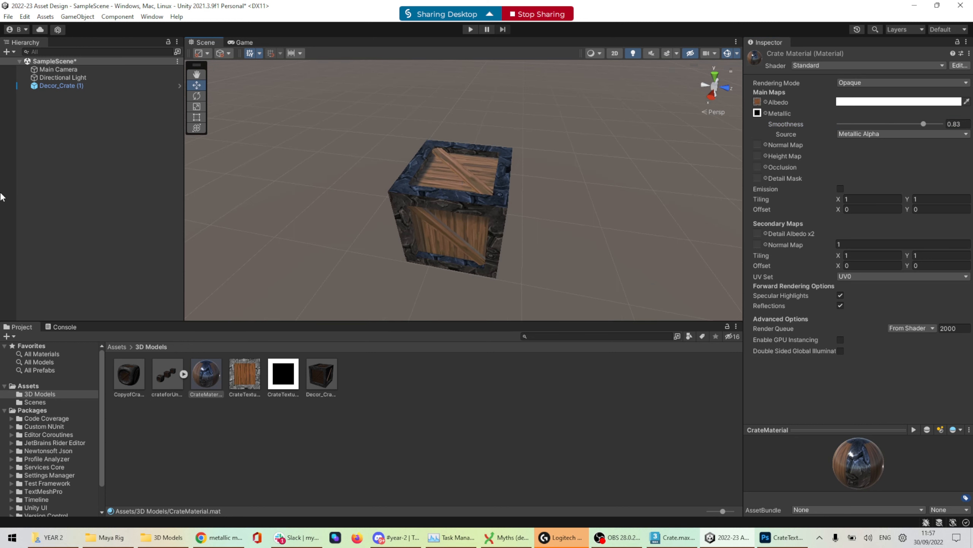
Step: Add a point light to the scene and place it above the crate at about X 1.635, Y 1.502
{"action": "right_click", "coordinate": [73, 93]}
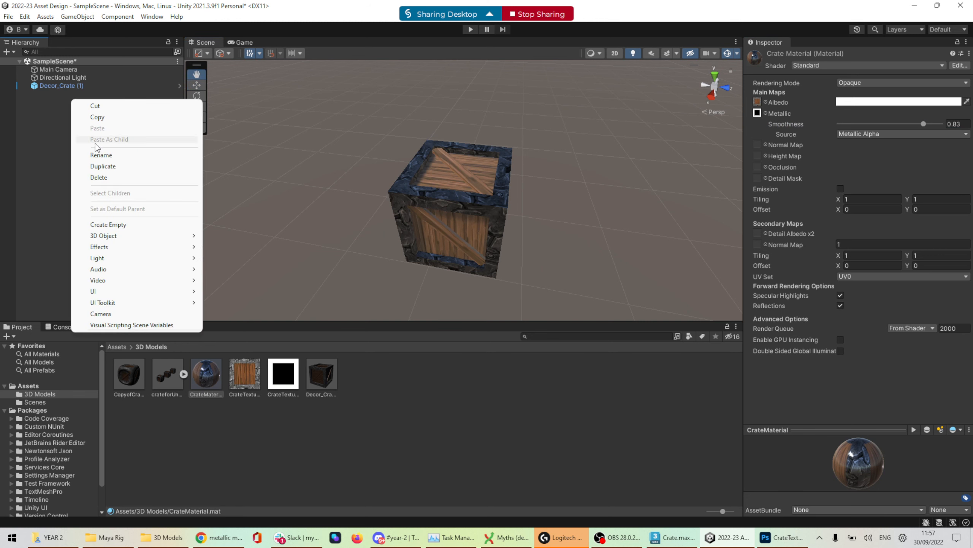
{"action": "mouse_move", "coordinate": [131, 237]}
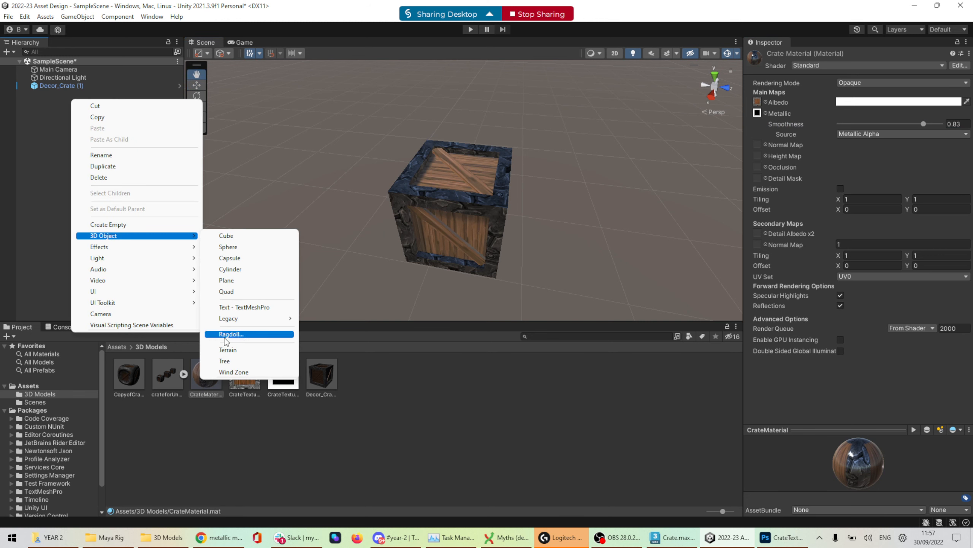
{"action": "mouse_move", "coordinate": [187, 262]}
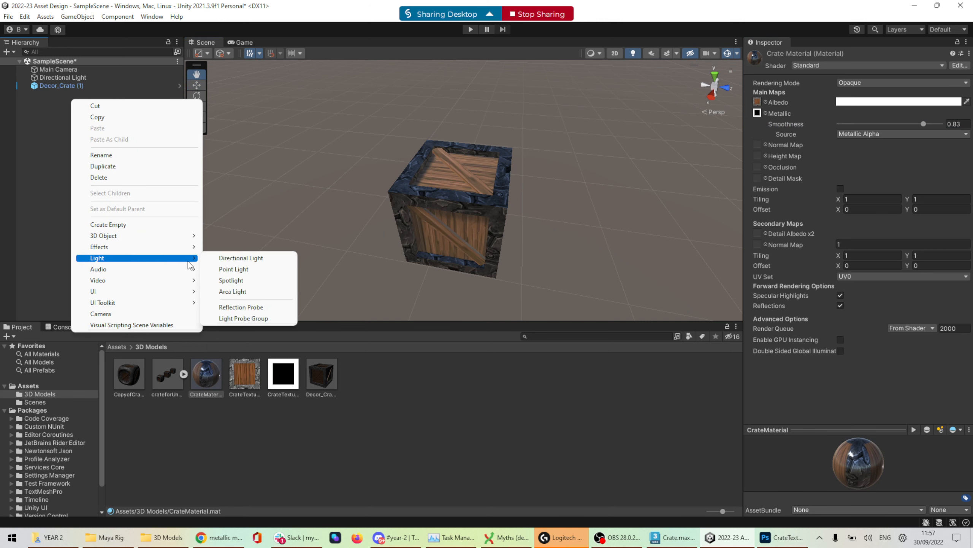
{"action": "left_click", "coordinate": [230, 269]}
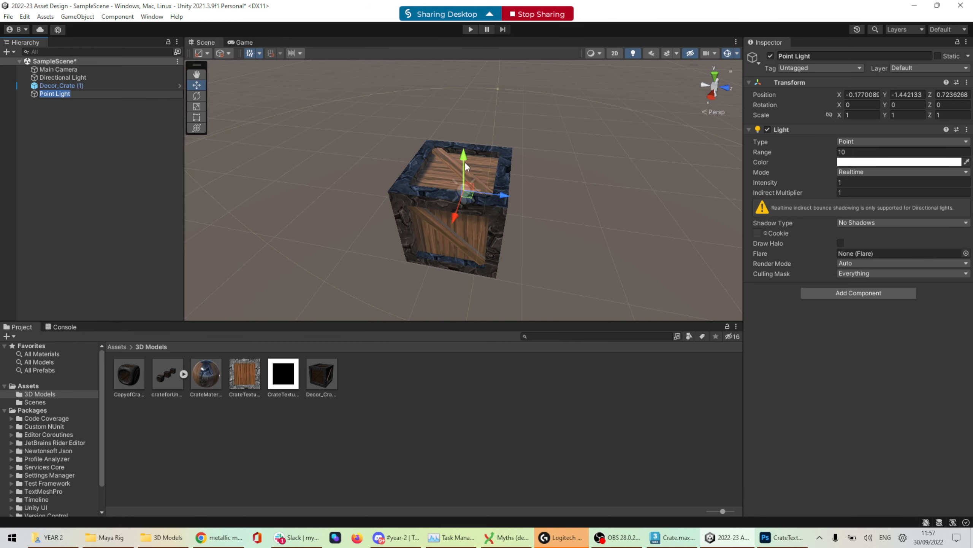
{"action": "left_click_drag", "start_coordinate": [466, 165], "coordinate": [464, 99]}
{"action": "left_click_drag", "start_coordinate": [498, 134], "coordinate": [573, 57], "text": "alt"}
{"action": "left_click_drag", "start_coordinate": [564, 98], "coordinate": [380, 169], "text": "alt"}
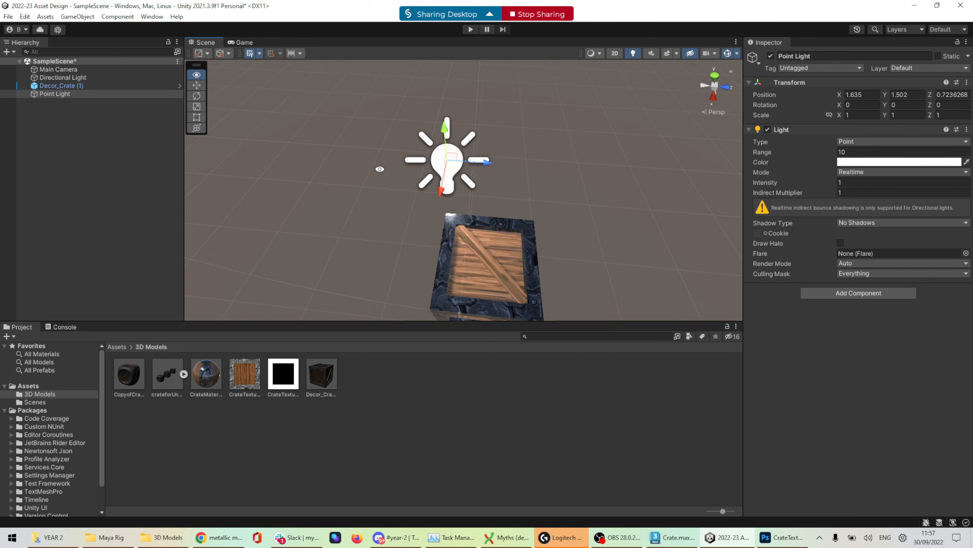
Step: Check the highlight on the crate's top and raise the point light's intensity to 2.39
{"action": "left_click_drag", "start_coordinate": [536, 199], "coordinate": [491, 186], "text": "alt"}
{"action": "scroll", "coordinate": [488, 189], "scroll_direction": "up", "scroll_amount": 3}
{"action": "scroll", "coordinate": [494, 194], "scroll_direction": "up", "scroll_amount": 3}
{"action": "scroll", "coordinate": [498, 196], "scroll_direction": "down", "scroll_amount": 2}
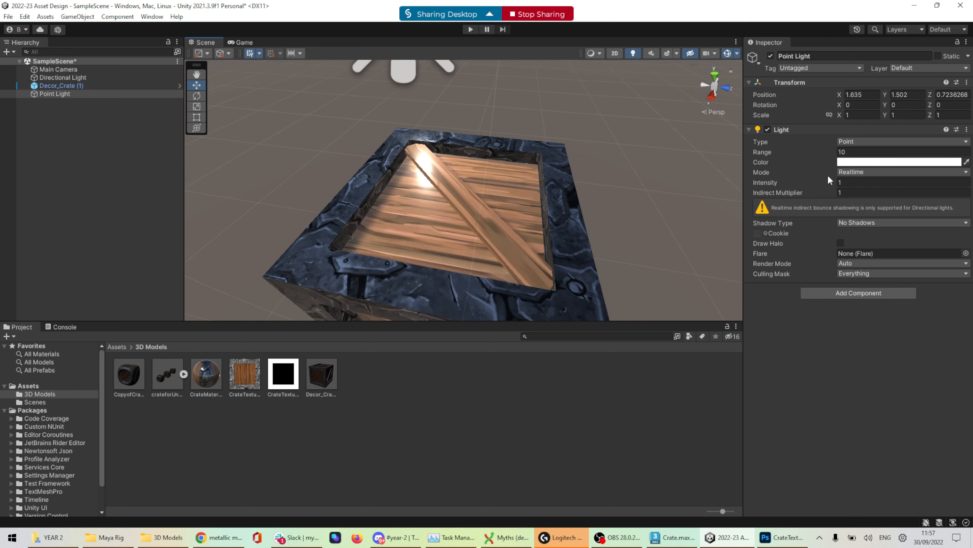
{"action": "left_click", "coordinate": [836, 183]}
{"action": "type", "text": "2"}
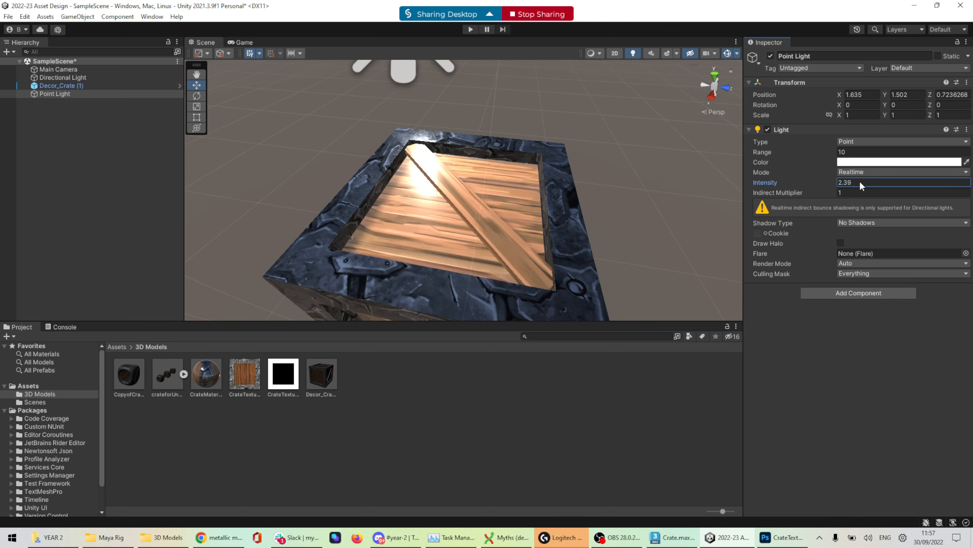
Step: Try CrateMaterial's smoothness at 0 and 0.239, and set it to 0.695
{"action": "left_click", "coordinate": [214, 366]}
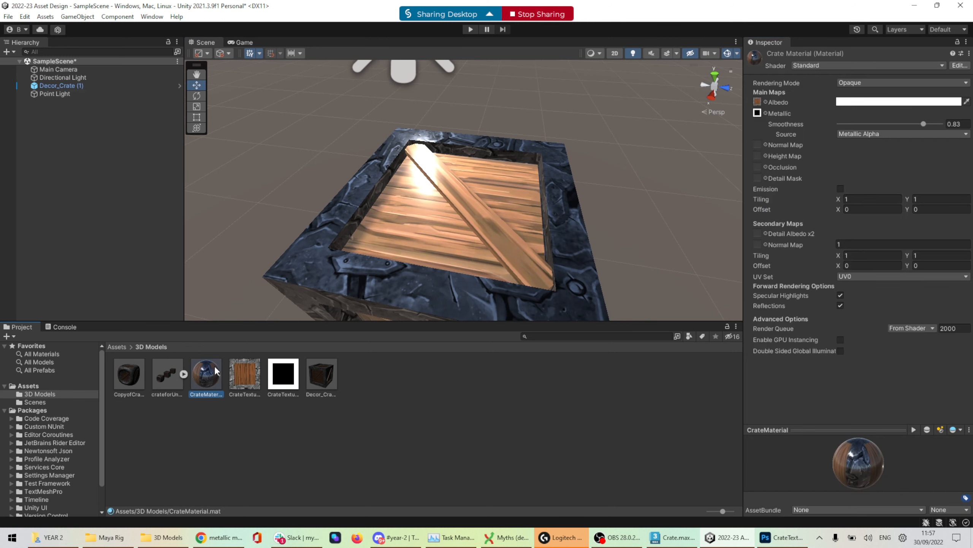
{"action": "left_click_drag", "start_coordinate": [924, 126], "coordinate": [811, 124]}
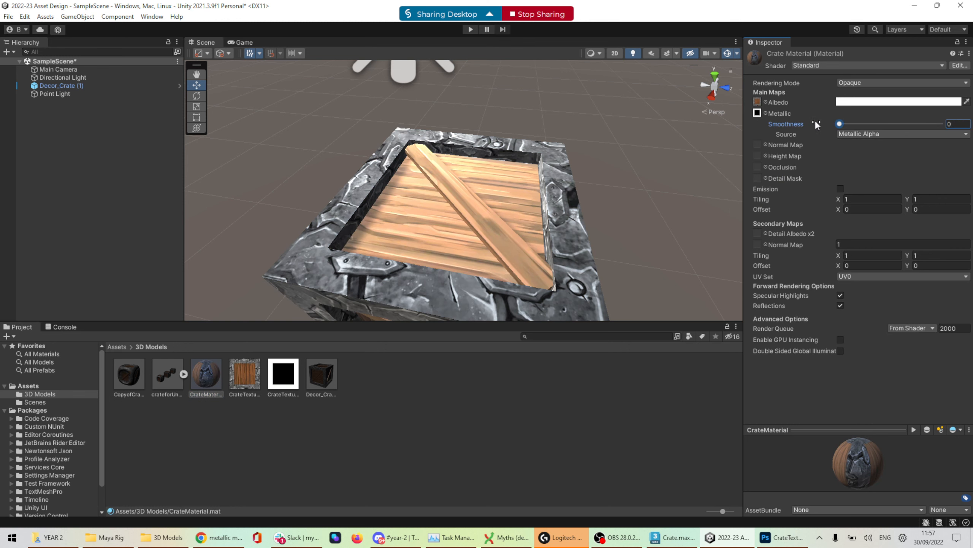
{"action": "left_click_drag", "start_coordinate": [833, 124], "coordinate": [863, 126]}
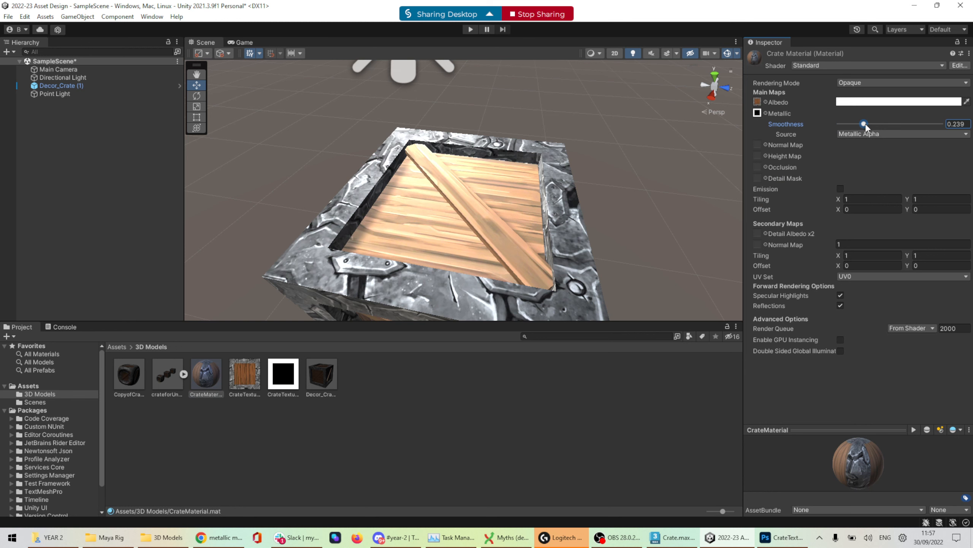
{"action": "mouse_move", "coordinate": [865, 123]}
{"action": "left_mouse_down"}
{"action": "mouse_move", "coordinate": [943, 121]}
{"action": "mouse_move", "coordinate": [872, 127]}
{"action": "mouse_move", "coordinate": [928, 123]}
{"action": "mouse_move", "coordinate": [911, 124]}
{"action": "left_mouse_up"}
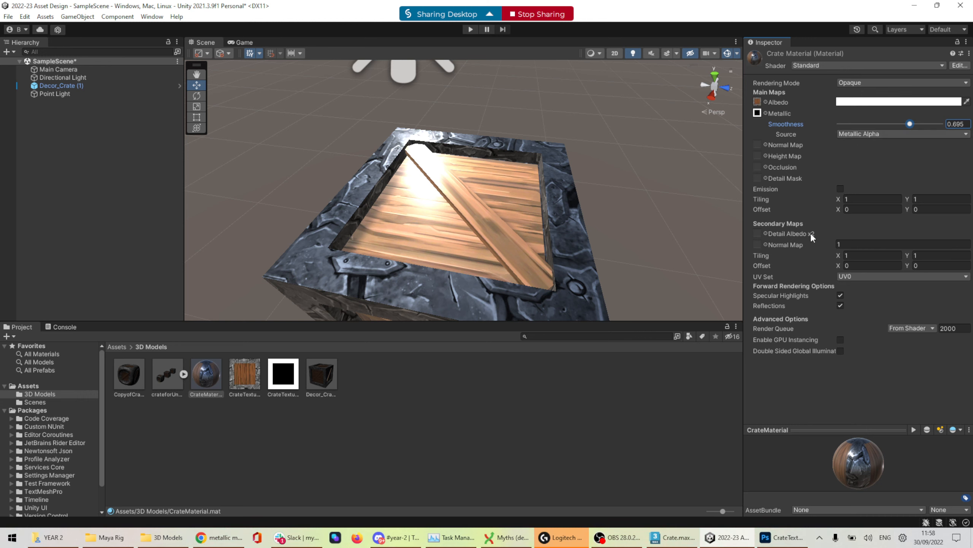
Step: Switch to Photoshop, hide every layer except Layer 3, and enlarge the Eraser brush to 400 px
{"action": "left_click", "coordinate": [785, 537]}
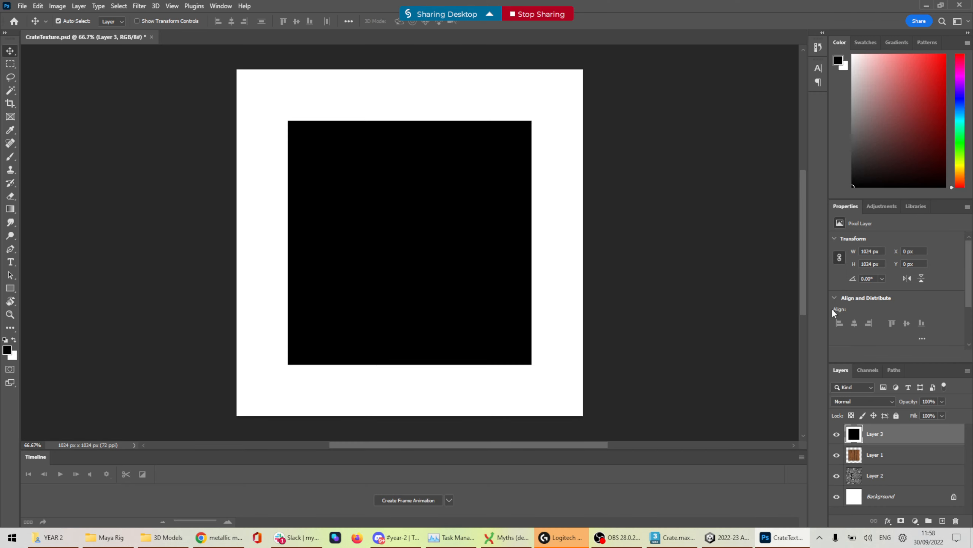
{"action": "left_click_drag", "start_coordinate": [837, 460], "coordinate": [837, 508]}
{"action": "left_click", "coordinate": [11, 195]}
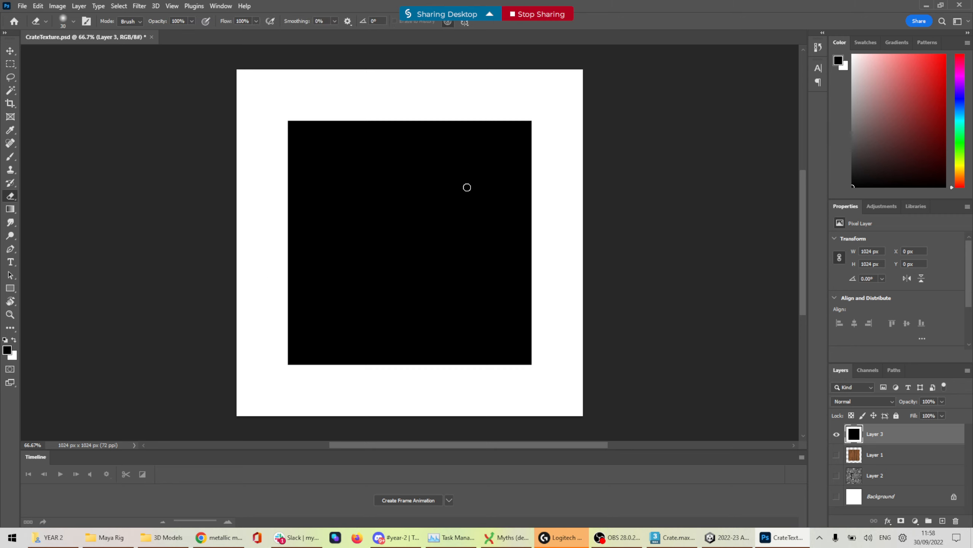
{"action": "key", "text": "bracketright"}
{"action": "key", "text": "bracketright"}
{"action": "key", "text": "bracketright"}
{"action": "key", "text": "bracketright"}
{"action": "key", "text": "bracketright"}
{"action": "key", "text": "bracketright"}
{"action": "key", "text": "bracketright"}
{"action": "key", "text": "bracketright"}
{"action": "key", "text": "bracketright"}
{"action": "key", "text": "bracketright"}
{"action": "key", "text": "bracketright"}
{"action": "key", "text": "bracketright"}
{"action": "key", "text": "bracketright"}
{"action": "key", "text": "bracketright"}
{"action": "key", "text": "bracketright"}
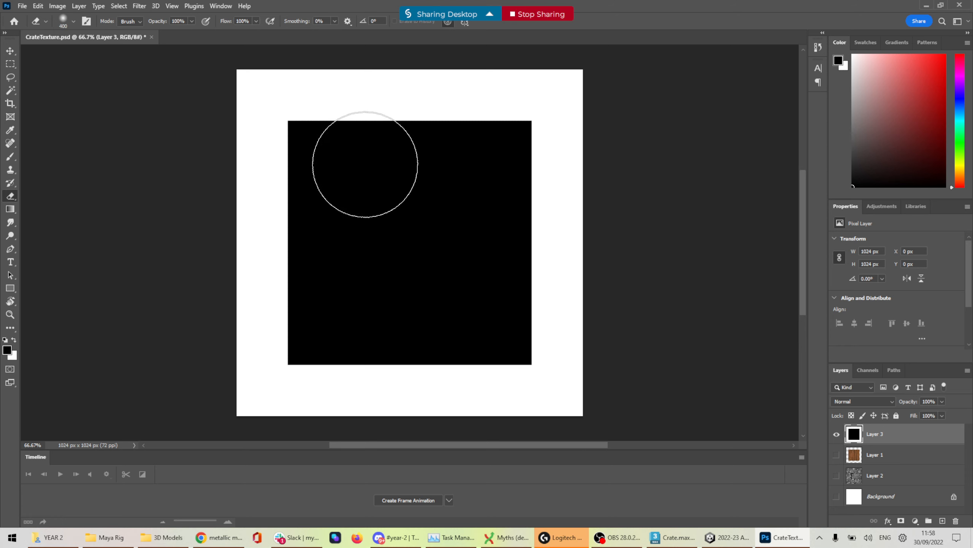
Step: Undo a full-strength eraser stroke on Layer 3, and erase the image's right half at 50% opacity instead
{"action": "mouse_move", "coordinate": [503, 138]}
{"action": "left_mouse_down"}
{"action": "mouse_move", "coordinate": [473, 113]}
{"action": "mouse_move", "coordinate": [609, 413]}
{"action": "left_mouse_up"}
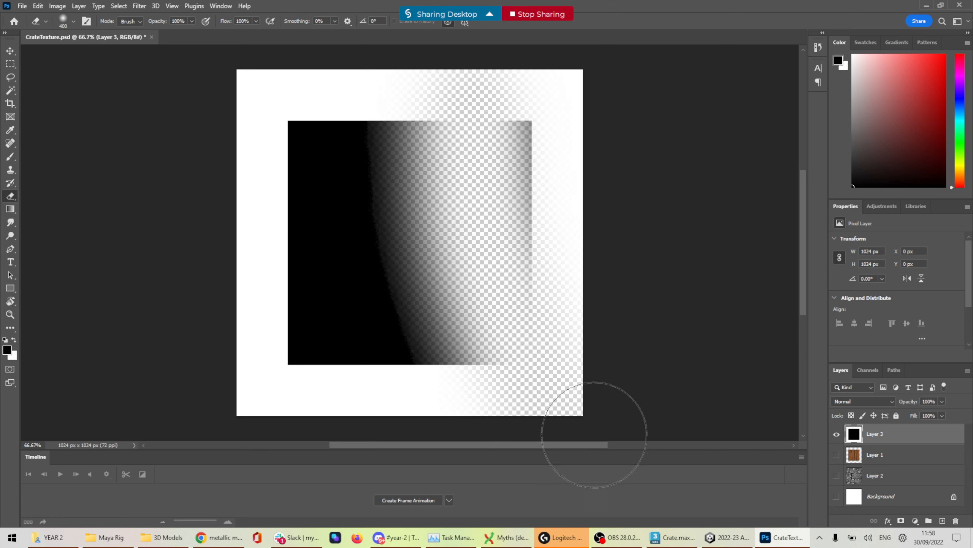
{"action": "key", "text": "ctrl+z"}
{"action": "key", "text": "5"}
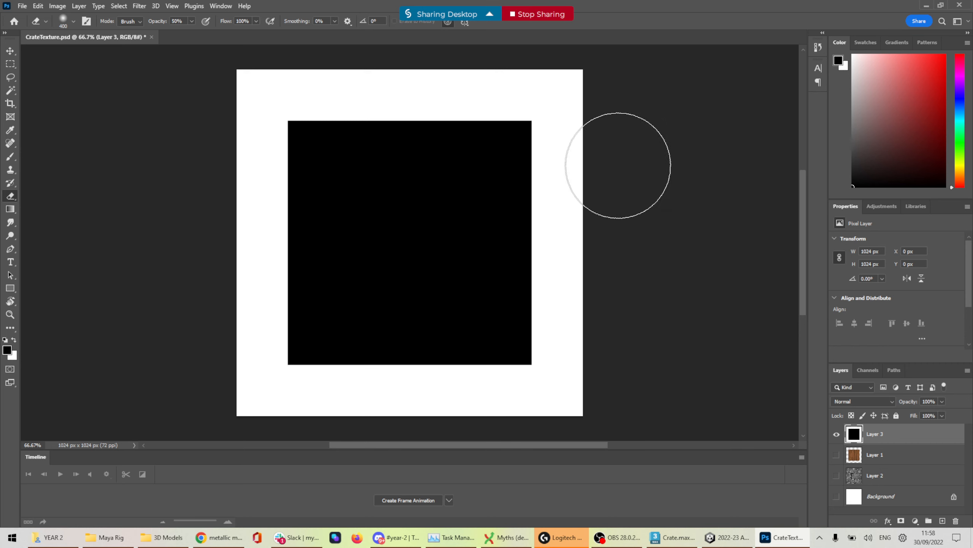
{"action": "mouse_move", "coordinate": [548, 88]}
{"action": "left_mouse_down"}
{"action": "mouse_move", "coordinate": [554, 315]}
{"action": "mouse_move", "coordinate": [477, 438]}
{"action": "left_mouse_up"}
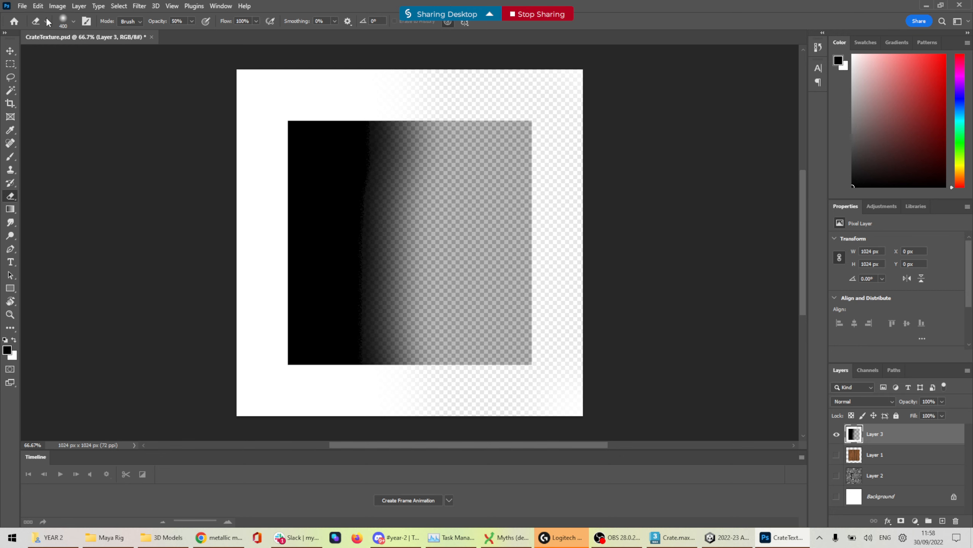
Step: Save a copy of the image as a PNG in the Asset Design 2022-23 folder, replacing CrateTexture_MTL
{"action": "left_click", "coordinate": [22, 6]}
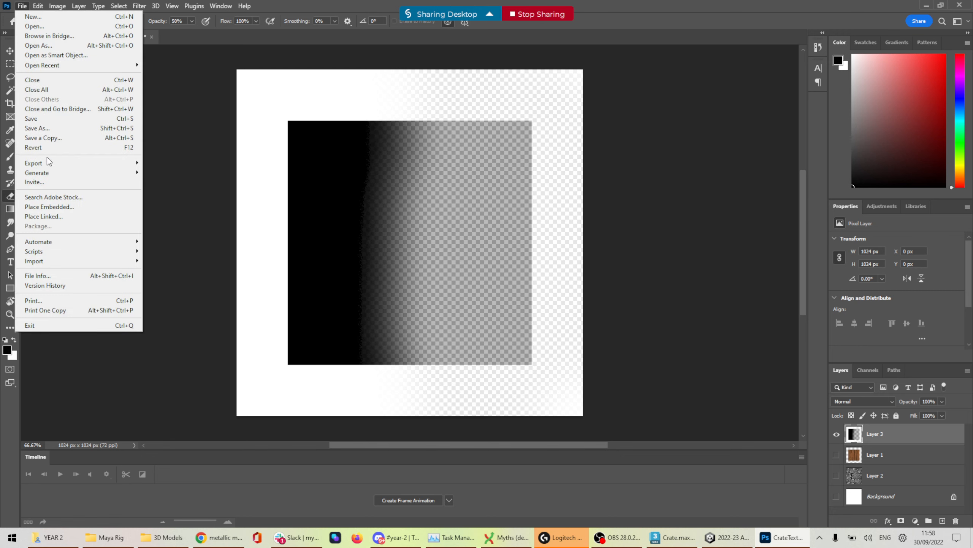
{"action": "mouse_move", "coordinate": [51, 164]}
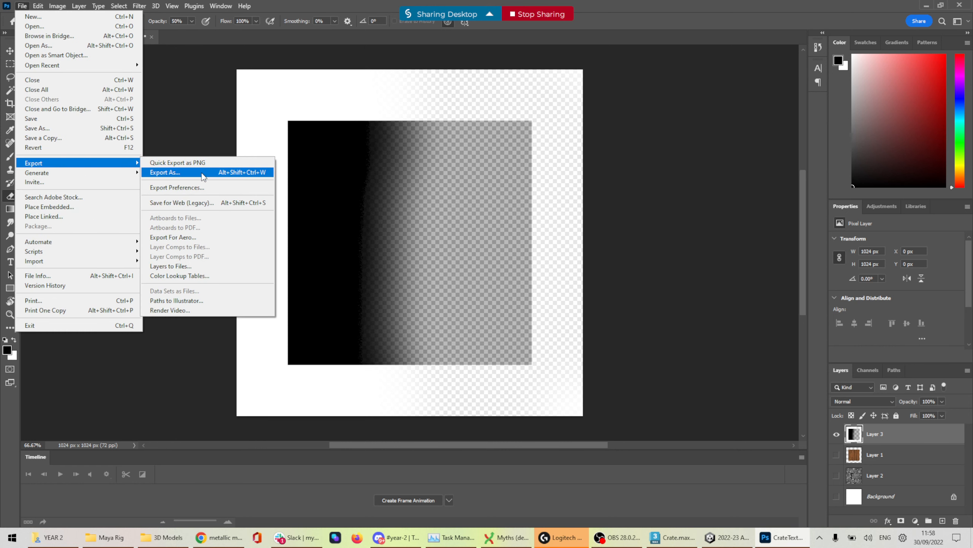
{"action": "left_click", "coordinate": [72, 137]}
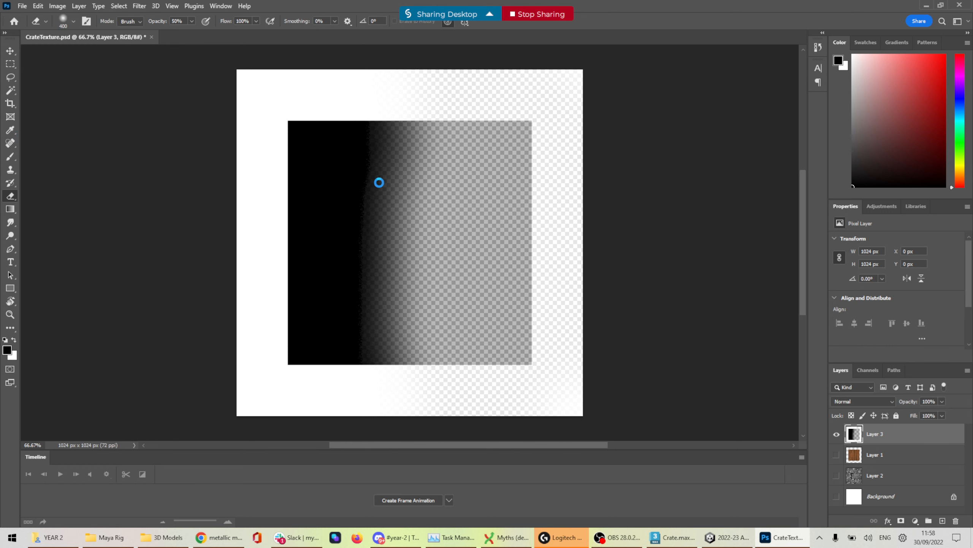
{"action": "left_click", "coordinate": [405, 286]}
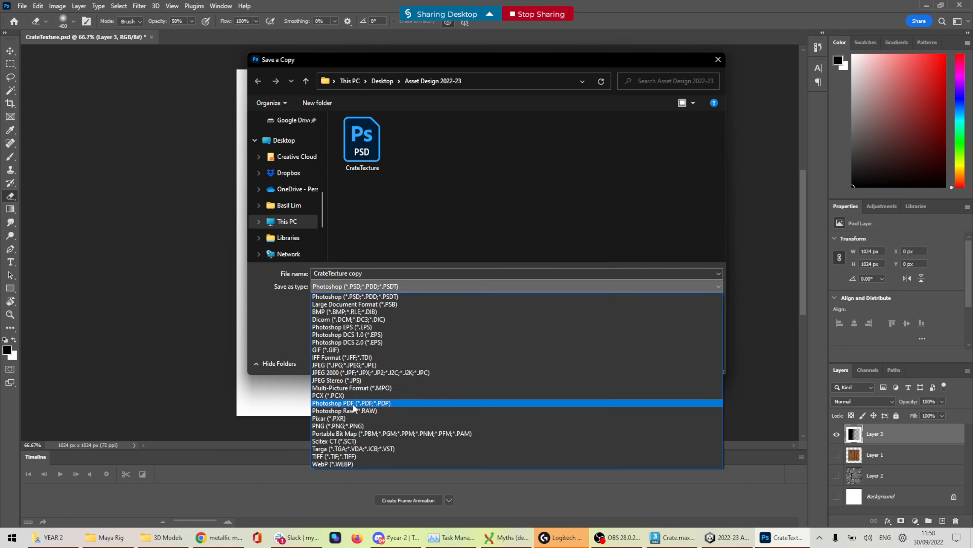
{"action": "left_click", "coordinate": [406, 430]}
{"action": "double_click", "coordinate": [435, 170]}
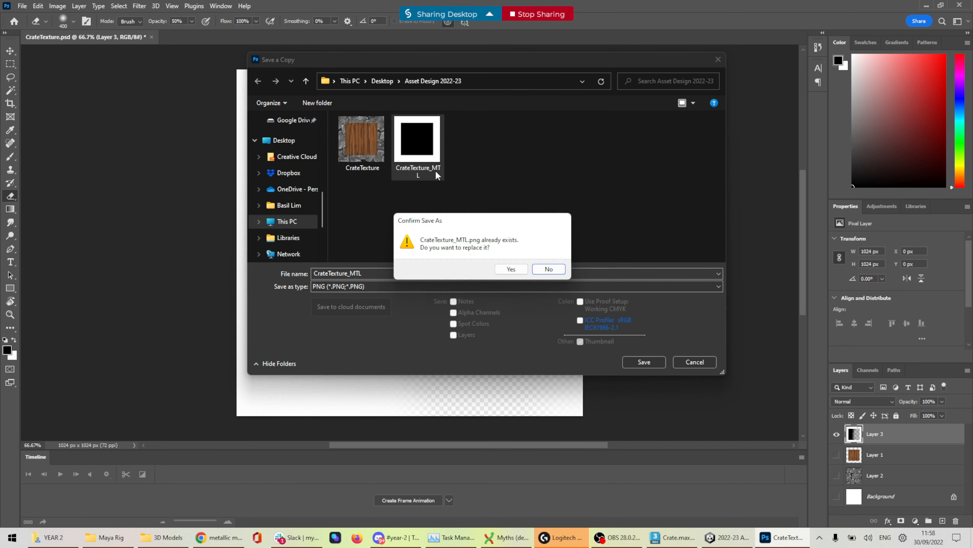
{"action": "left_click", "coordinate": [507, 268]}
{"action": "left_click", "coordinate": [544, 161]}
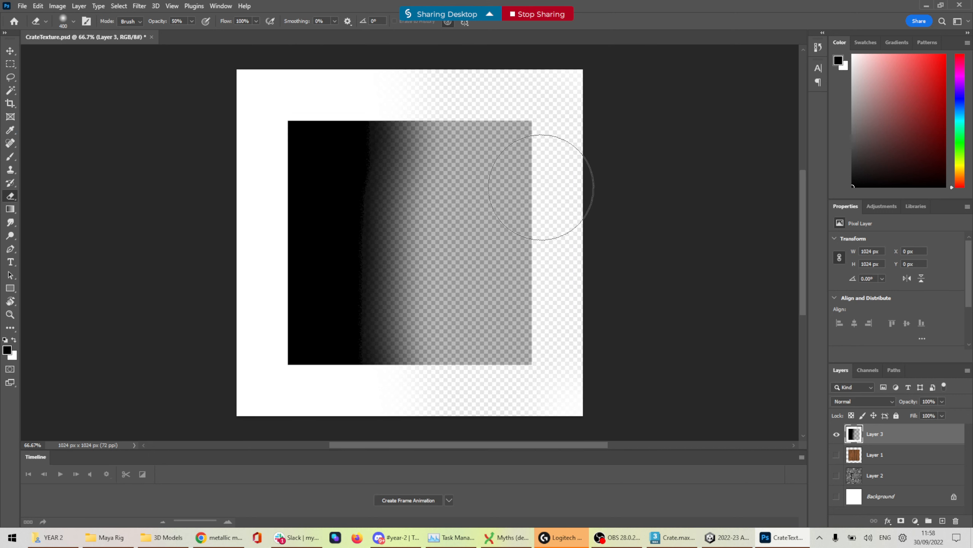
Step: Switch to Unity, reveal the 3D Models asset folder in File Explorer, and open it
{"action": "left_click", "coordinate": [727, 537]}
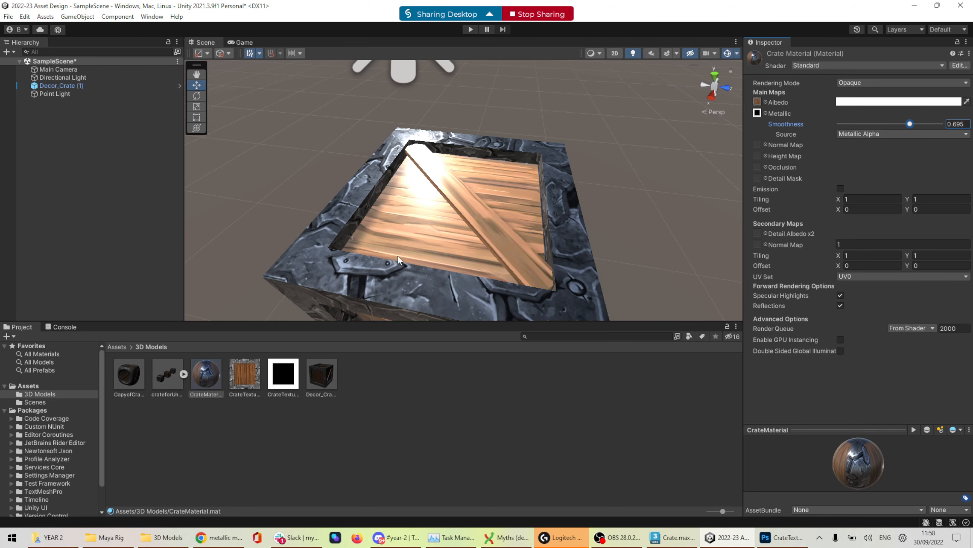
{"action": "left_click", "coordinate": [285, 375]}
{"action": "right_click", "coordinate": [418, 384]}
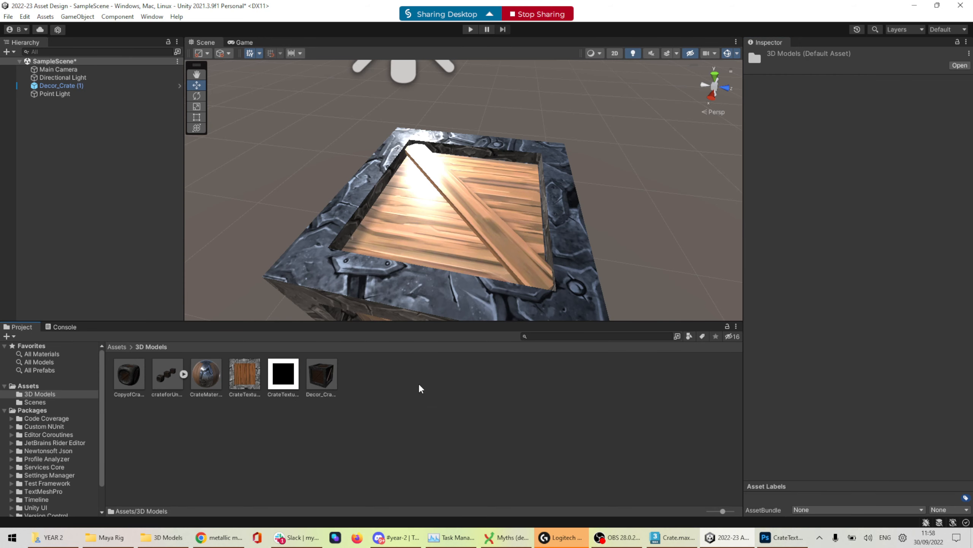
{"action": "left_click", "coordinate": [489, 123]}
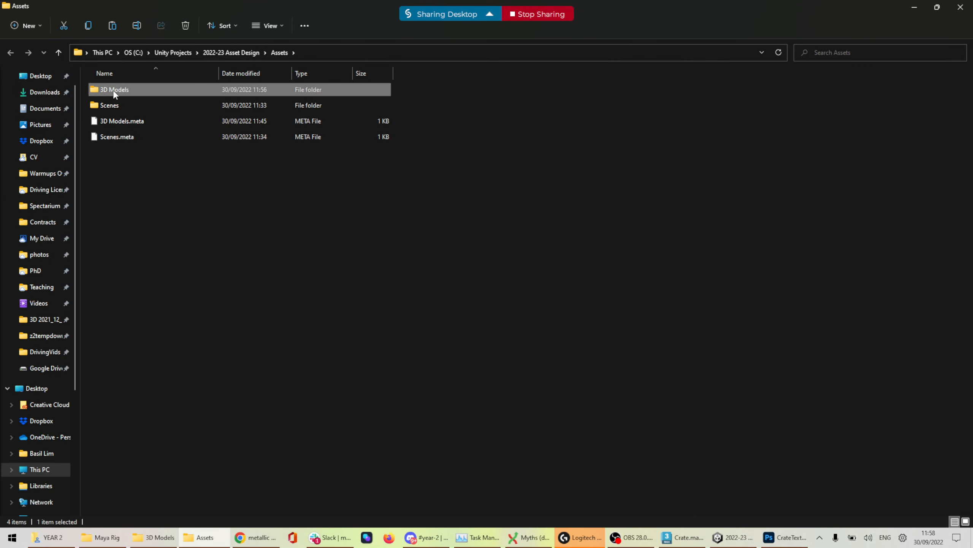
{"action": "double_click", "coordinate": [113, 92]}
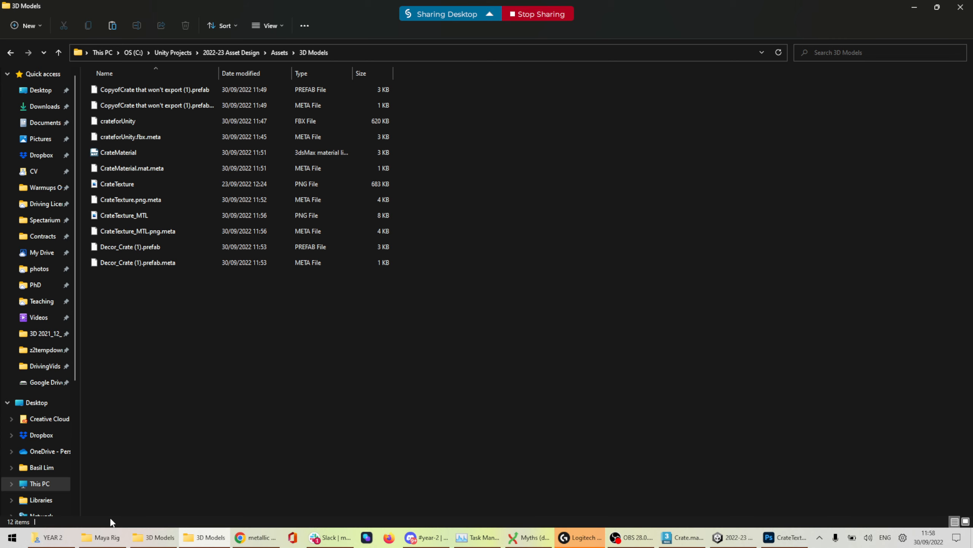
Step: Open the desktop's Asset Design 2022-23 folder and copy the CrateTexture_MTL image
{"action": "left_click", "coordinate": [113, 539]}
{"action": "left_click", "coordinate": [38, 91]}
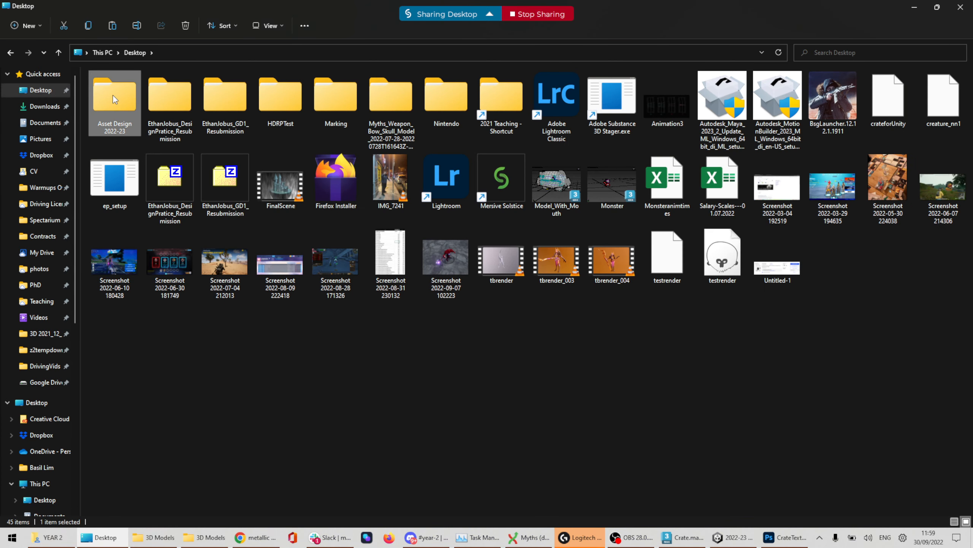
{"action": "double_click", "coordinate": [113, 95]}
{"action": "left_click", "coordinate": [279, 102]}
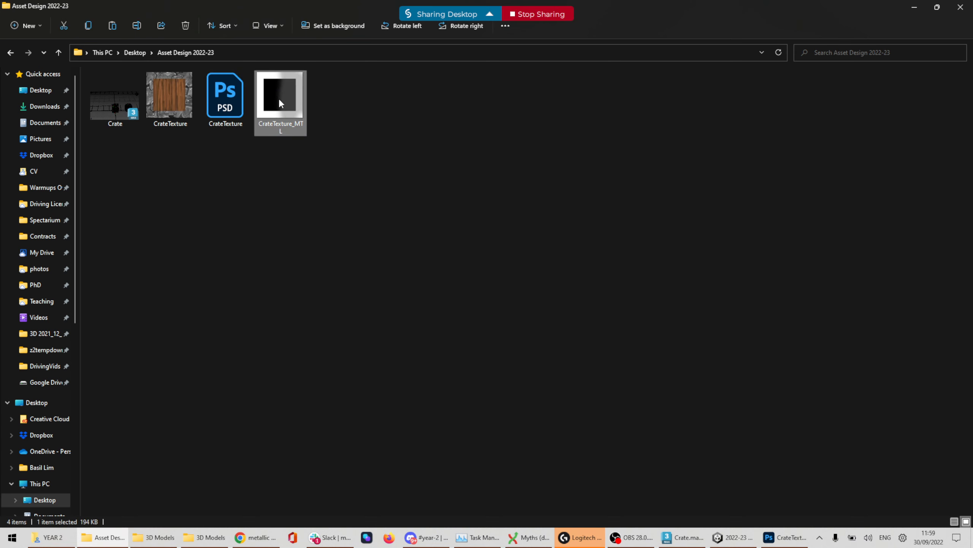
Step: Paste CrateTexture_MTL into the Unity project's 3D Models folder, replacing the existing file, and close the duplicate folder window
{"action": "left_click", "coordinate": [199, 541]}
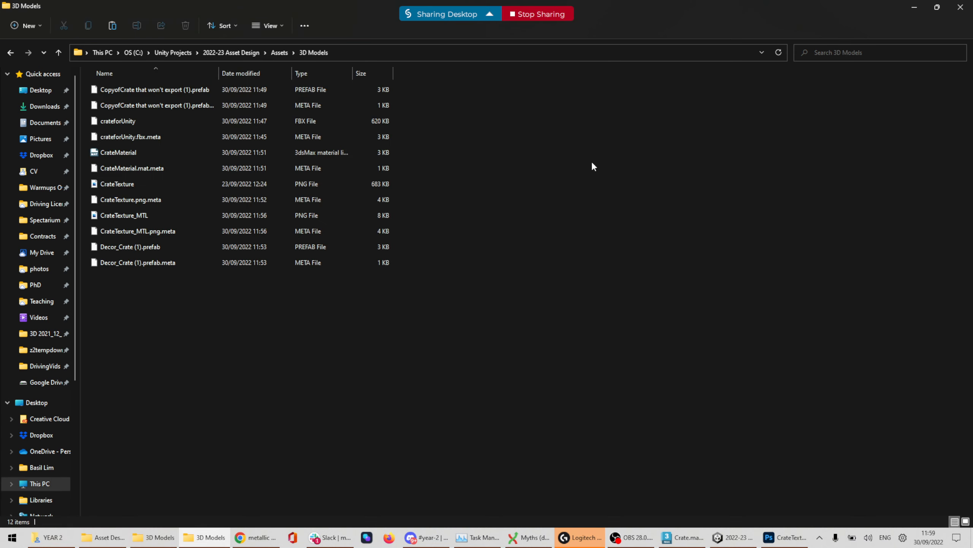
{"action": "left_click", "coordinate": [954, 8]}
{"action": "left_click", "coordinate": [161, 537]}
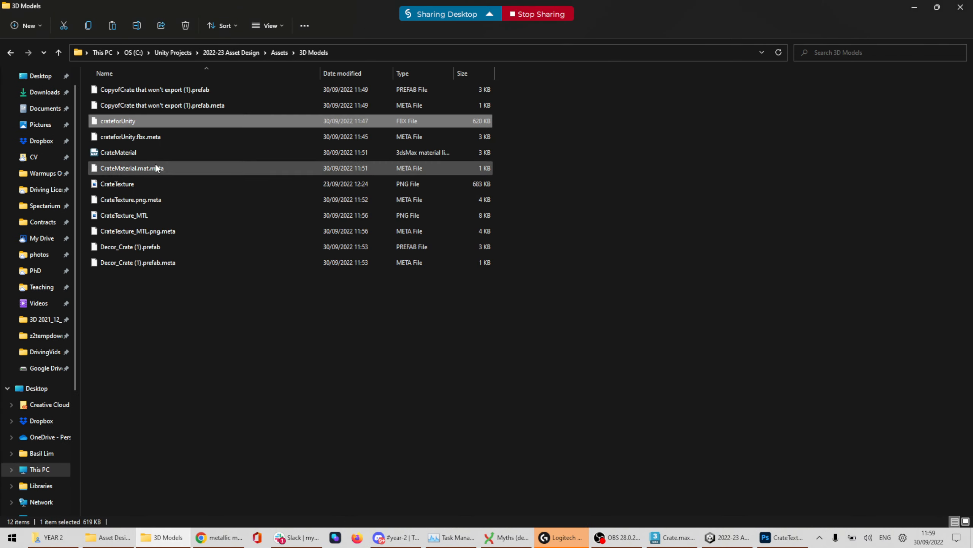
{"action": "left_click", "coordinate": [180, 346]}
{"action": "key", "text": "ctrl+v"}
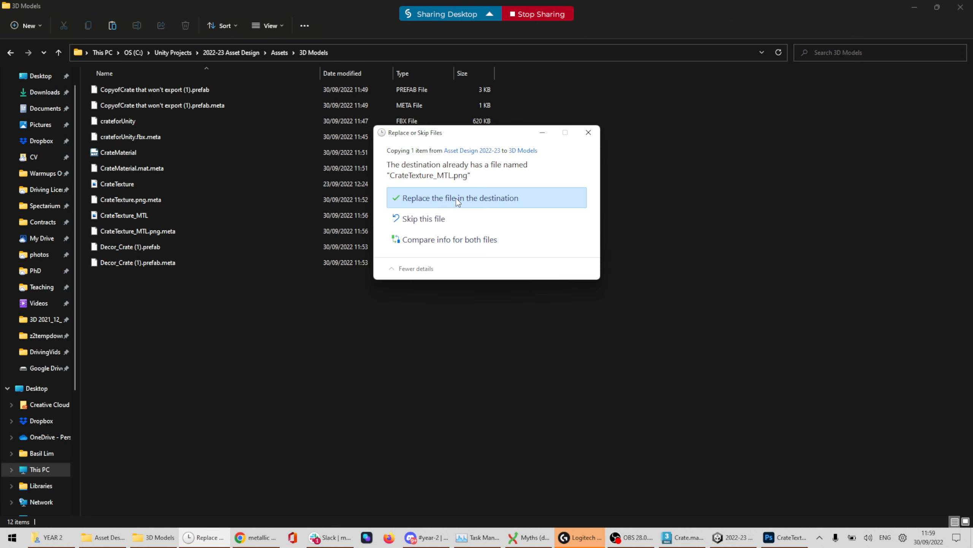
{"action": "left_click", "coordinate": [456, 198]}
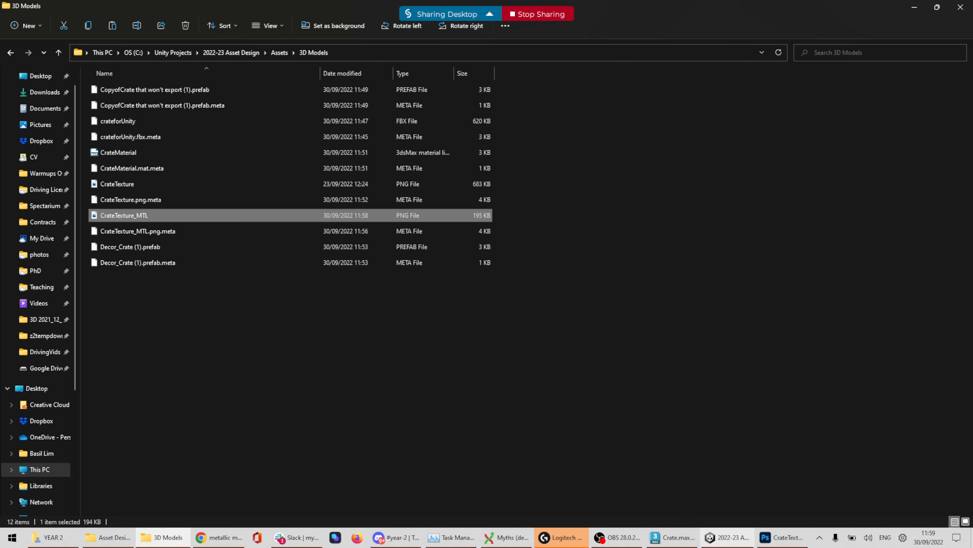
Step: Switch to Unity and set the smoothness of CrateMaterial to 0.95
{"action": "left_click", "coordinate": [727, 537]}
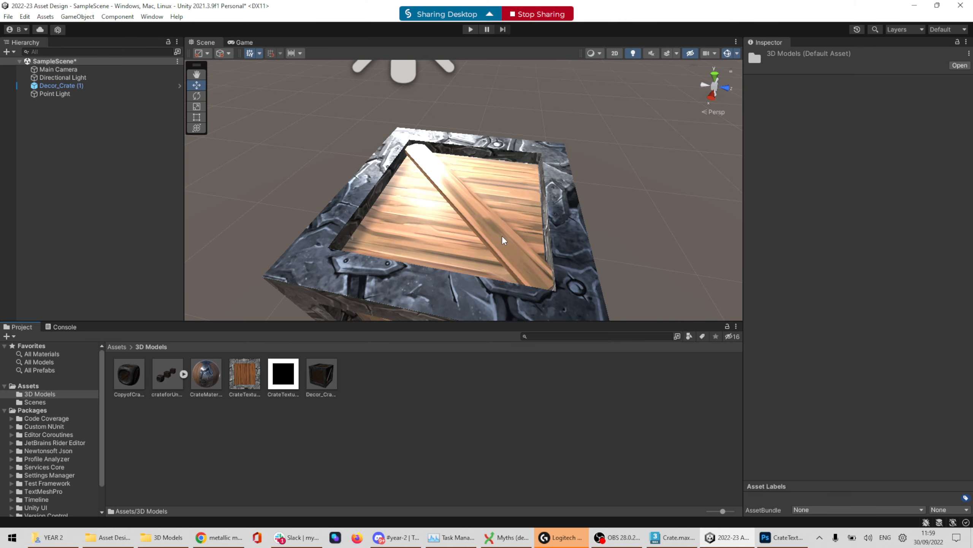
{"action": "left_click_drag", "start_coordinate": [516, 227], "coordinate": [468, 221], "text": "alt"}
{"action": "left_click_drag", "start_coordinate": [449, 152], "coordinate": [427, 150], "text": "alt"}
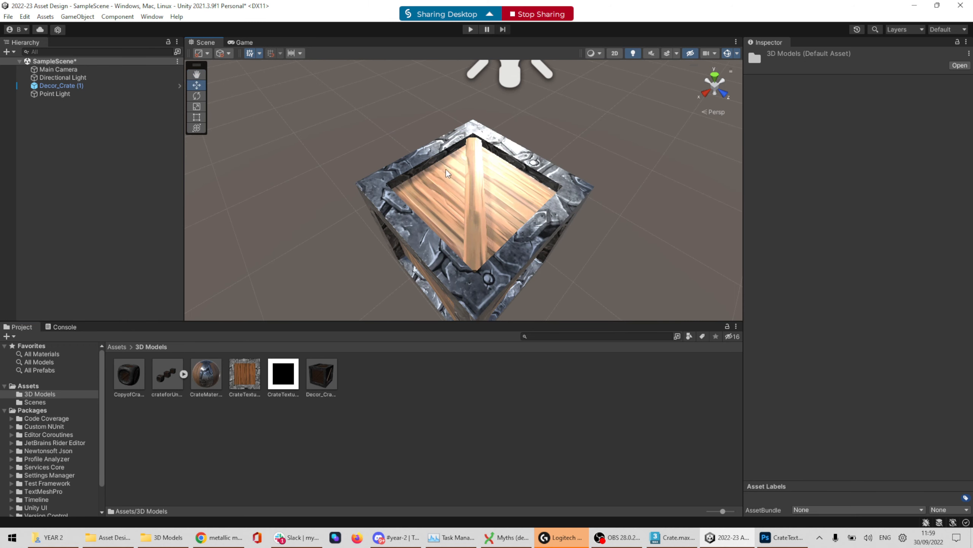
{"action": "left_click", "coordinate": [286, 371]}
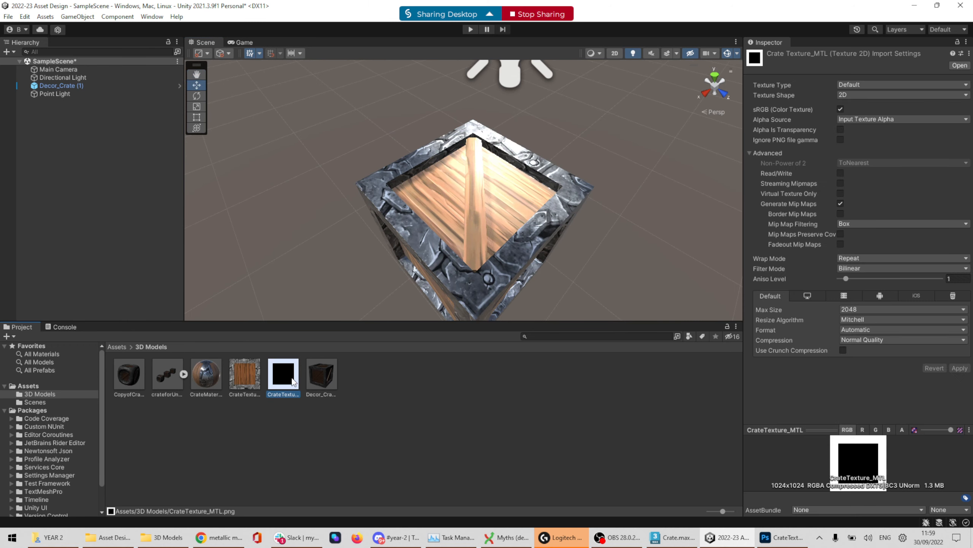
{"action": "left_click", "coordinate": [231, 384]}
{"action": "left_click", "coordinate": [210, 384]}
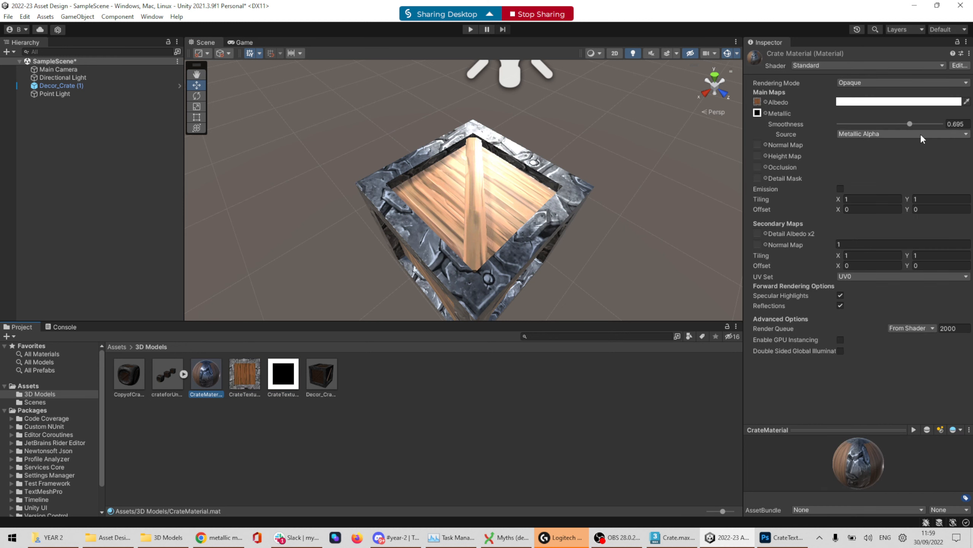
{"action": "left_click_drag", "start_coordinate": [910, 123], "coordinate": [936, 115]}
{"action": "left_click_drag", "start_coordinate": [558, 142], "coordinate": [499, 149], "text": "alt"}
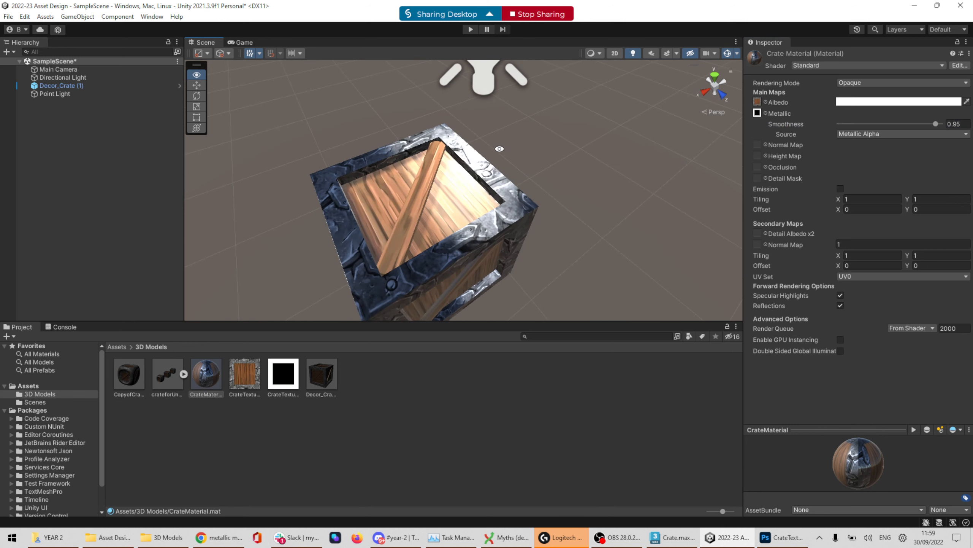
Step: Change the Point Light's color to red, hexadecimal FD4949
{"action": "left_click", "coordinate": [54, 93]}
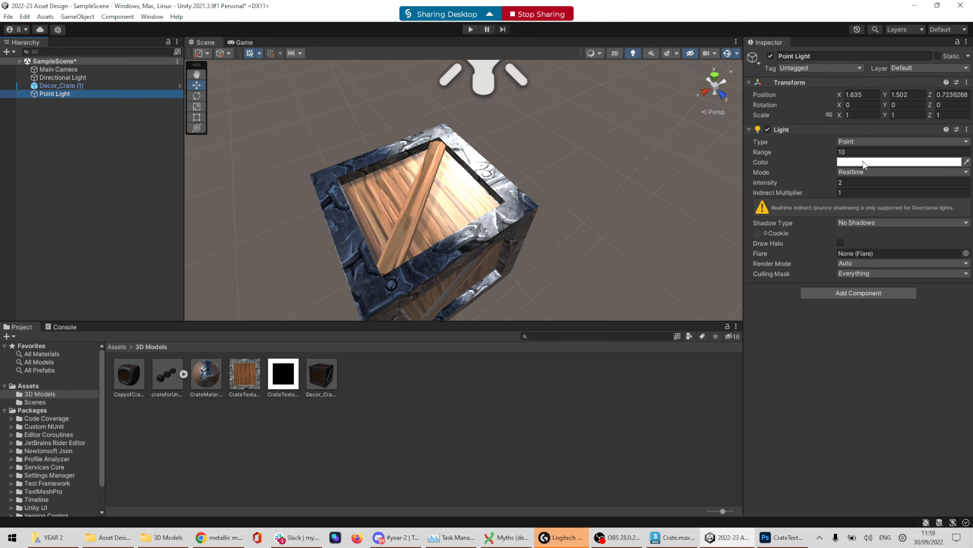
{"action": "left_click", "coordinate": [897, 162]}
{"action": "left_click_drag", "start_coordinate": [914, 241], "coordinate": [921, 214]}
{"action": "scroll", "coordinate": [583, 134], "scroll_direction": "down", "scroll_amount": 3}
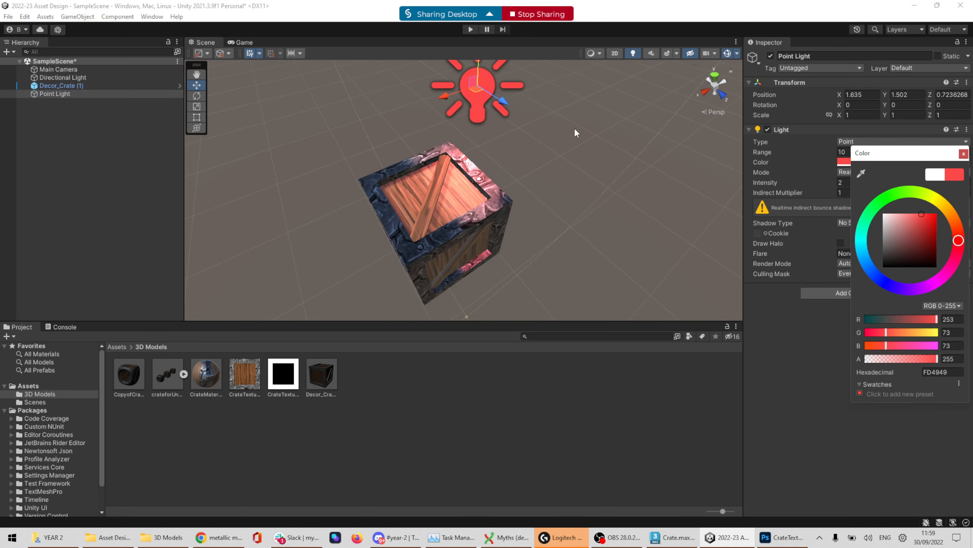
Step: Move the Point Light along its X axis above the crate to an X position of about 2.47
{"action": "left_click_drag", "start_coordinate": [445, 100], "coordinate": [378, 146]}
{"action": "scroll", "coordinate": [385, 169], "scroll_direction": "up", "scroll_amount": 5}
{"action": "scroll", "coordinate": [383, 166], "scroll_direction": "down", "scroll_amount": 3}
{"action": "left_click", "coordinate": [341, 92]}
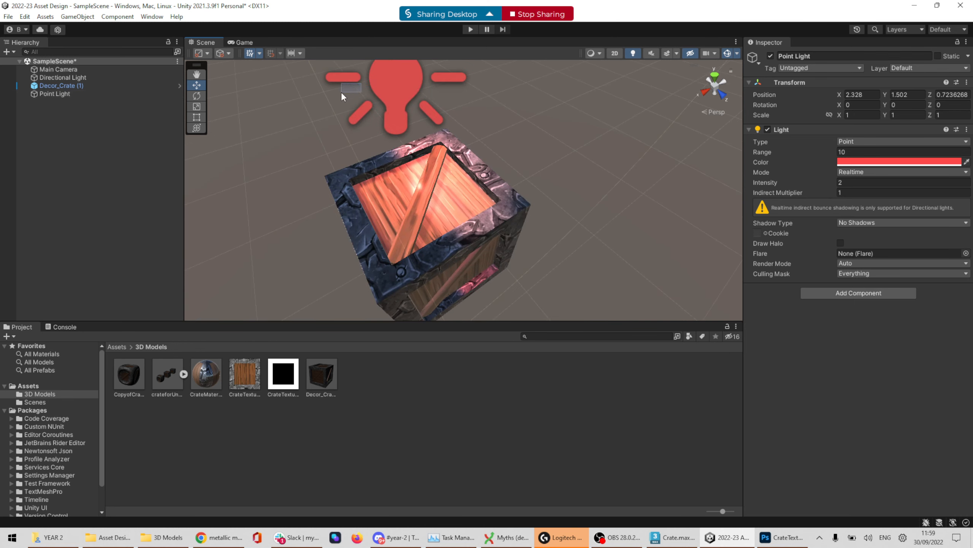
{"action": "left_click", "coordinate": [399, 83]}
{"action": "left_click_drag", "start_coordinate": [371, 88], "coordinate": [356, 108]}
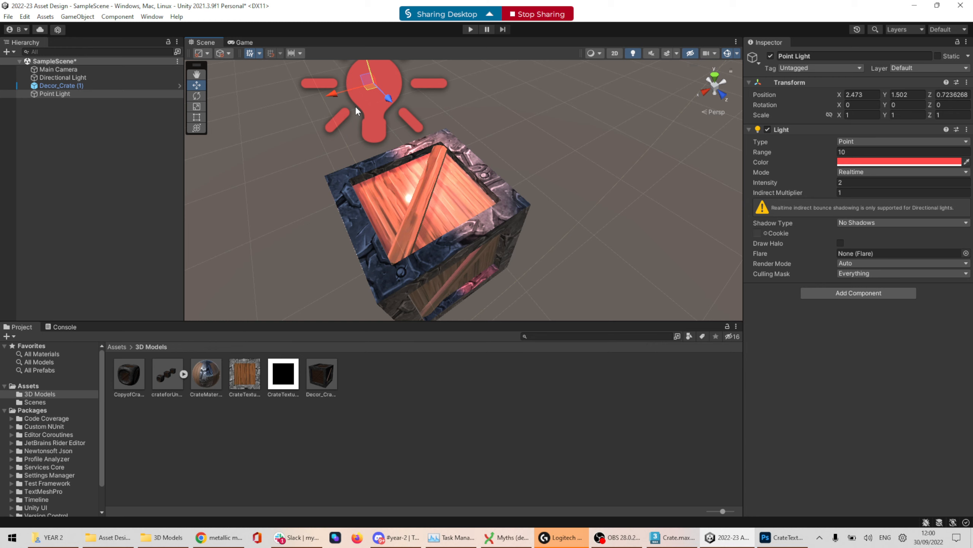
Step: Show the CrateMaterial settings, and switch to the CrateTexture document in Photoshop, dismissing the history eraser error
{"action": "left_click", "coordinate": [289, 373]}
{"action": "left_click", "coordinate": [218, 381]}
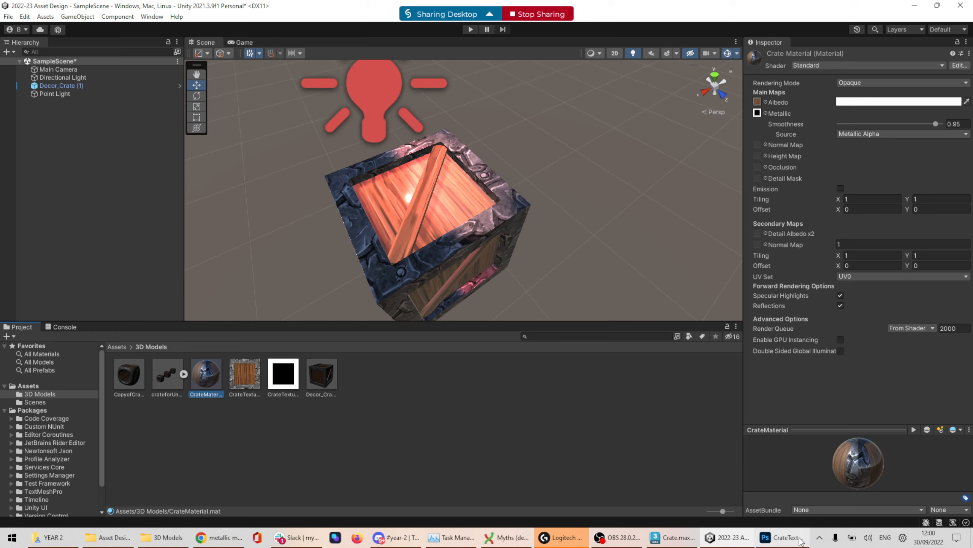
{"action": "left_click", "coordinate": [782, 537]}
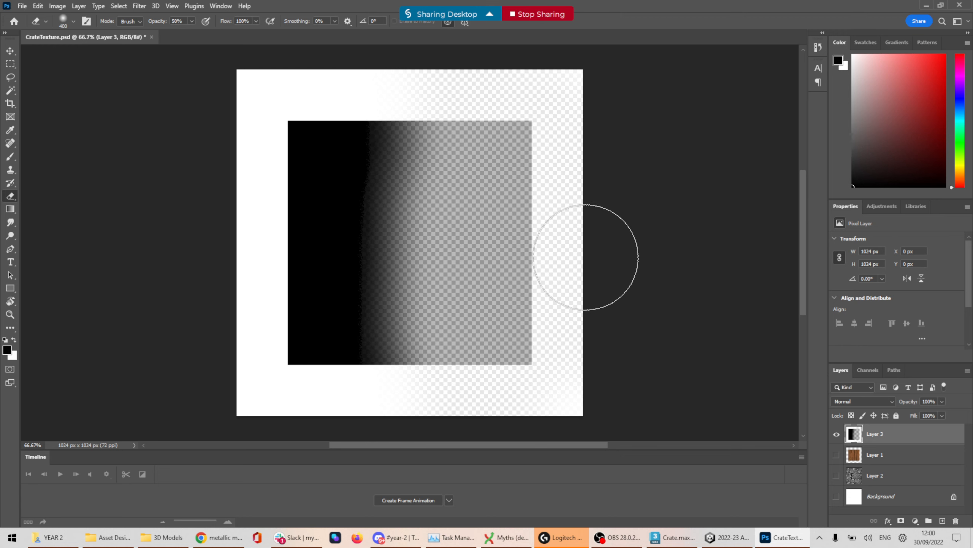
{"action": "left_click", "coordinate": [669, 247]}
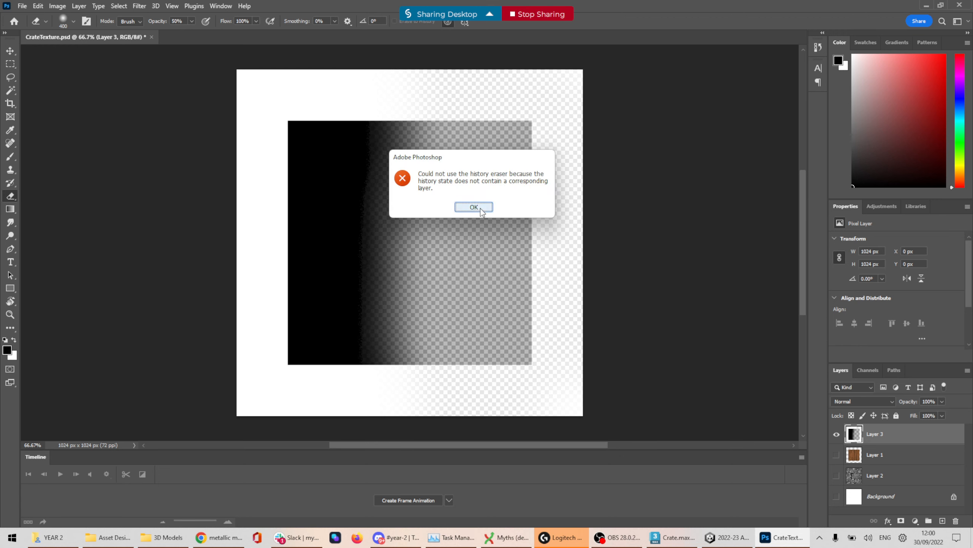
{"action": "left_click", "coordinate": [454, 209]}
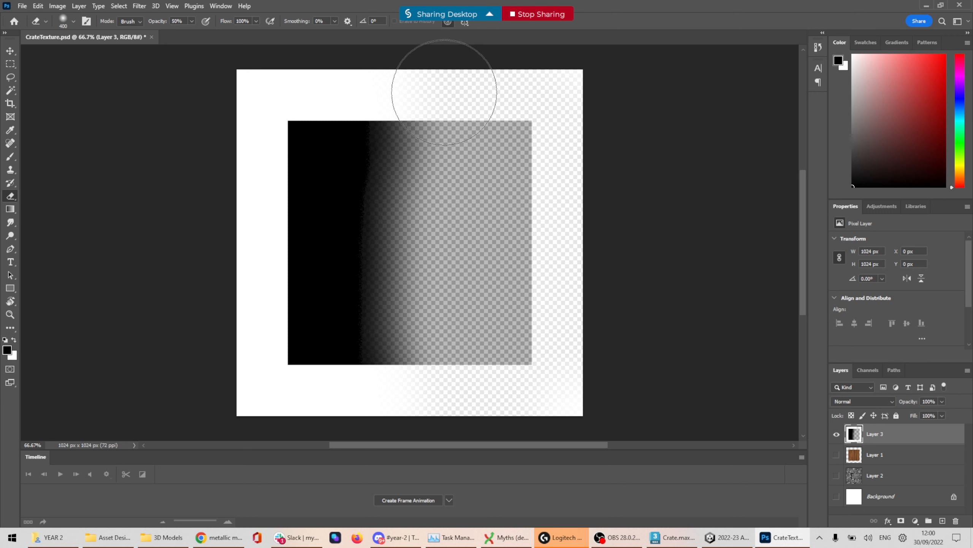
Step: Add a new alpha channel to the image and erase its right side at 50% opacity
{"action": "left_click", "coordinate": [872, 371]}
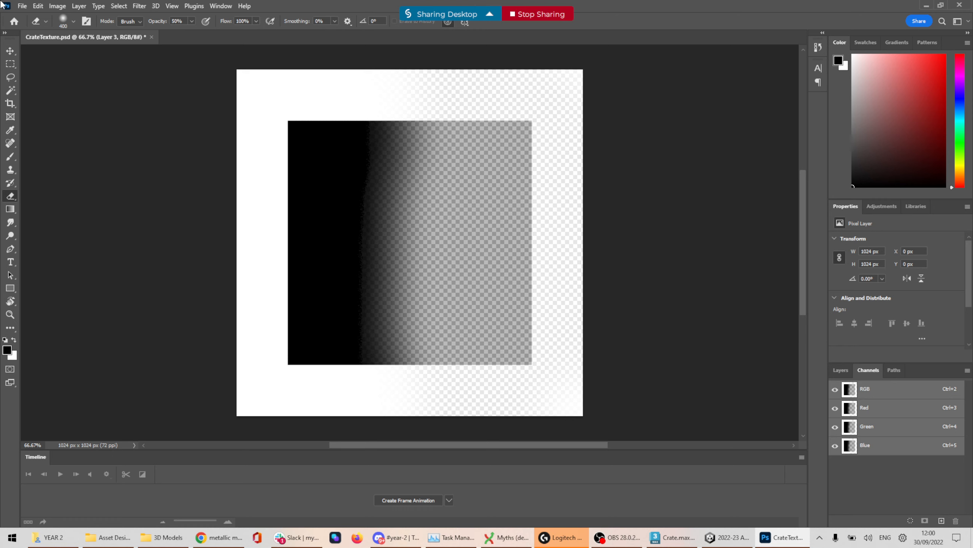
{"action": "left_click", "coordinate": [941, 520]}
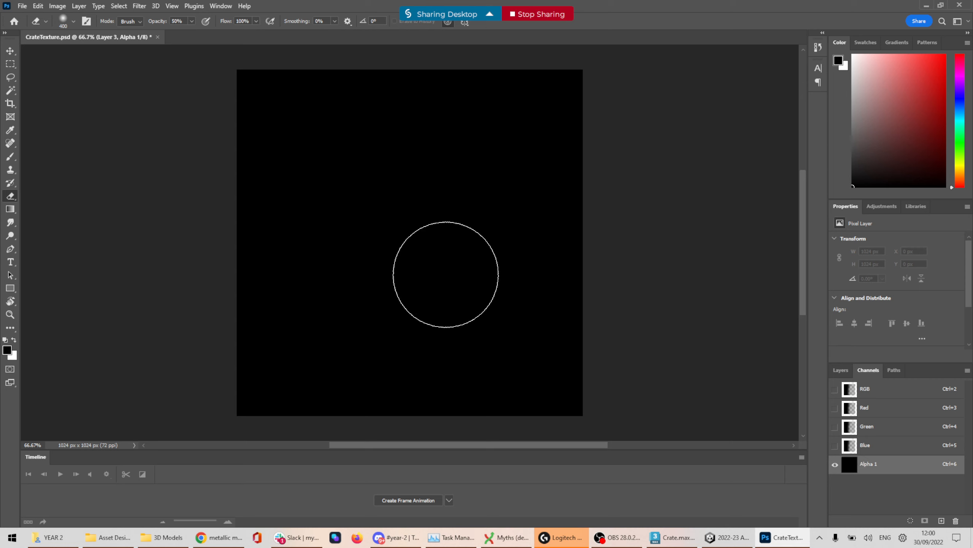
{"action": "mouse_move", "coordinate": [498, 111]}
{"action": "left_mouse_down"}
{"action": "mouse_move", "coordinate": [504, 355]}
{"action": "mouse_move", "coordinate": [554, 113]}
{"action": "mouse_move", "coordinate": [502, 371]}
{"action": "mouse_move", "coordinate": [544, 385]}
{"action": "left_mouse_up"}
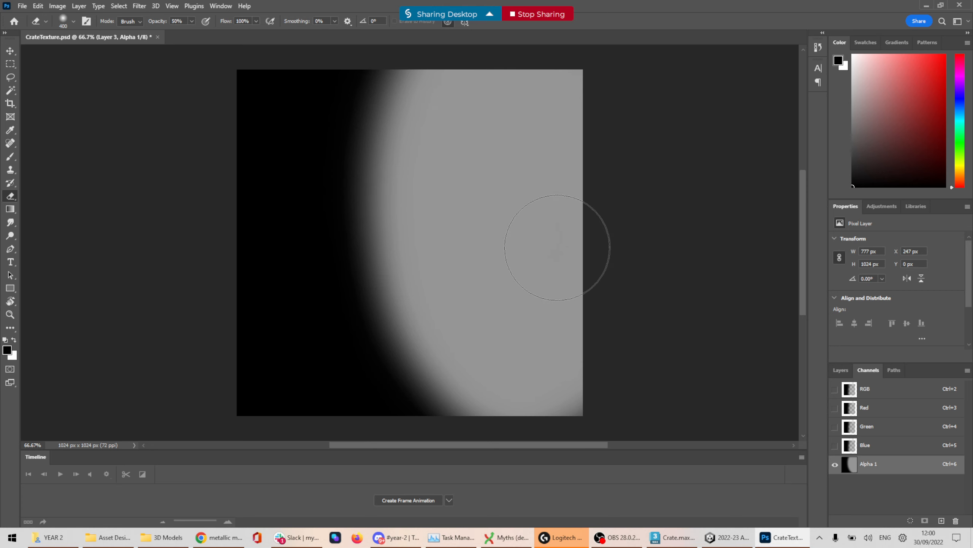
Step: Delete the Alpha 1 channel from the image
{"action": "left_click", "coordinate": [840, 370]}
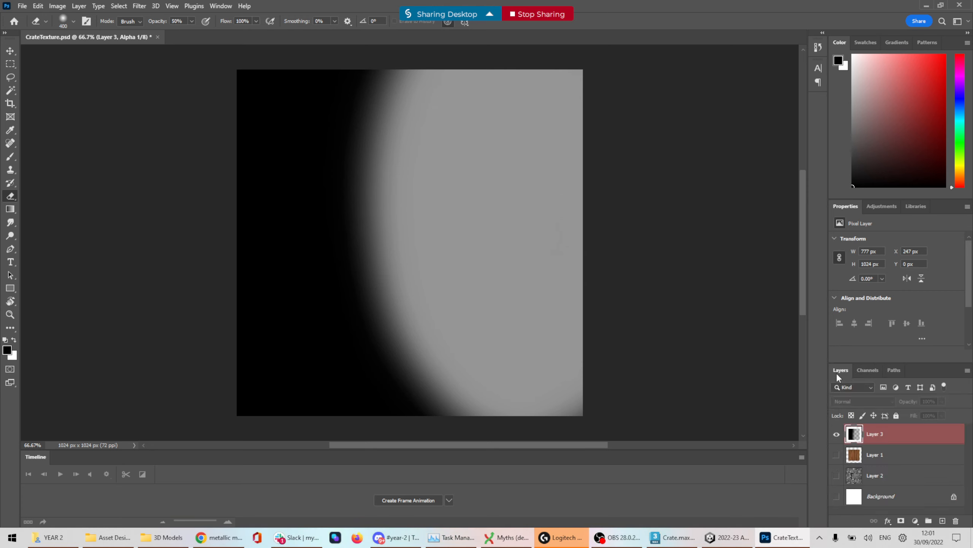
{"action": "left_click", "coordinate": [868, 370]}
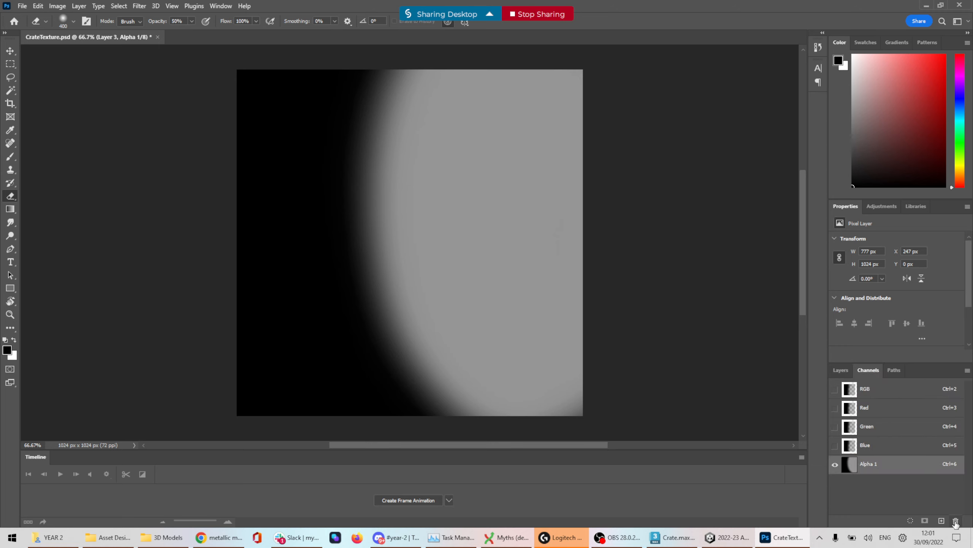
{"action": "left_click", "coordinate": [956, 521]}
{"action": "left_click", "coordinate": [440, 200]}
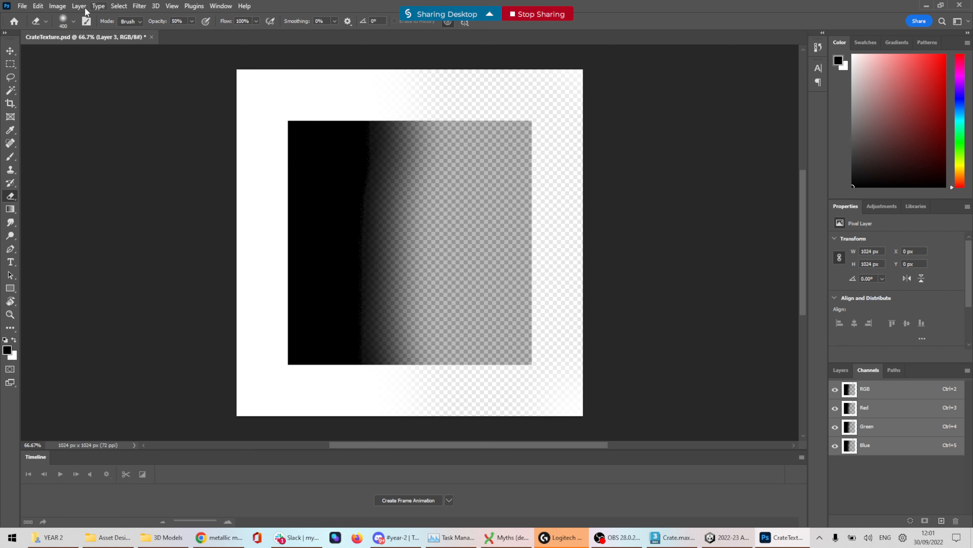
Step: Convert the image to CMYK Color mode without merging the layers
{"action": "left_click", "coordinate": [56, 6]}
{"action": "mouse_move", "coordinate": [100, 19]}
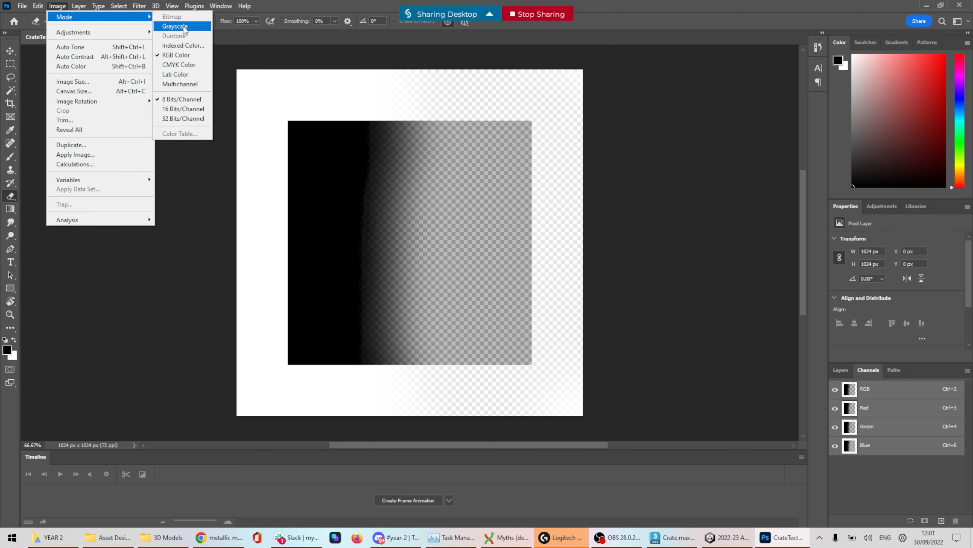
{"action": "left_click", "coordinate": [187, 66]}
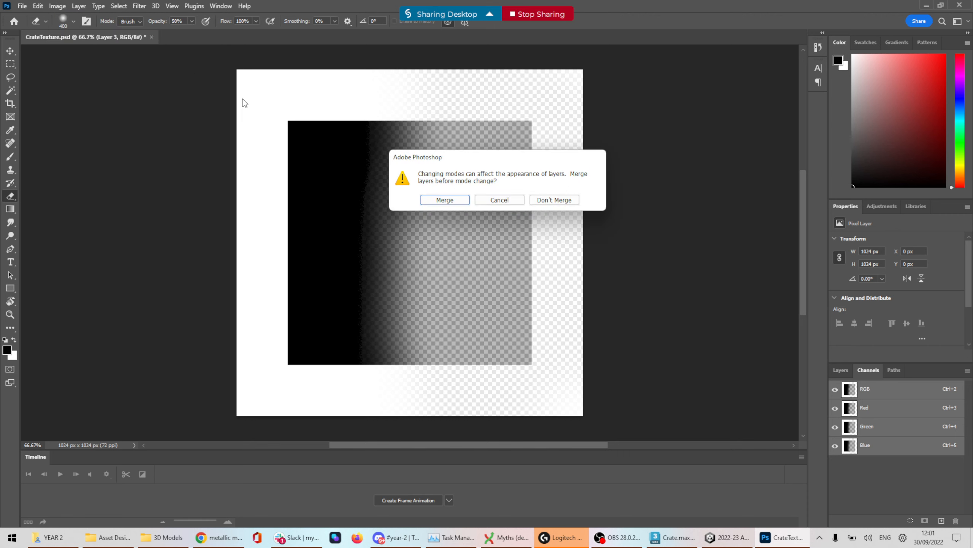
{"action": "left_click", "coordinate": [543, 200]}
{"action": "left_click", "coordinate": [491, 217]}
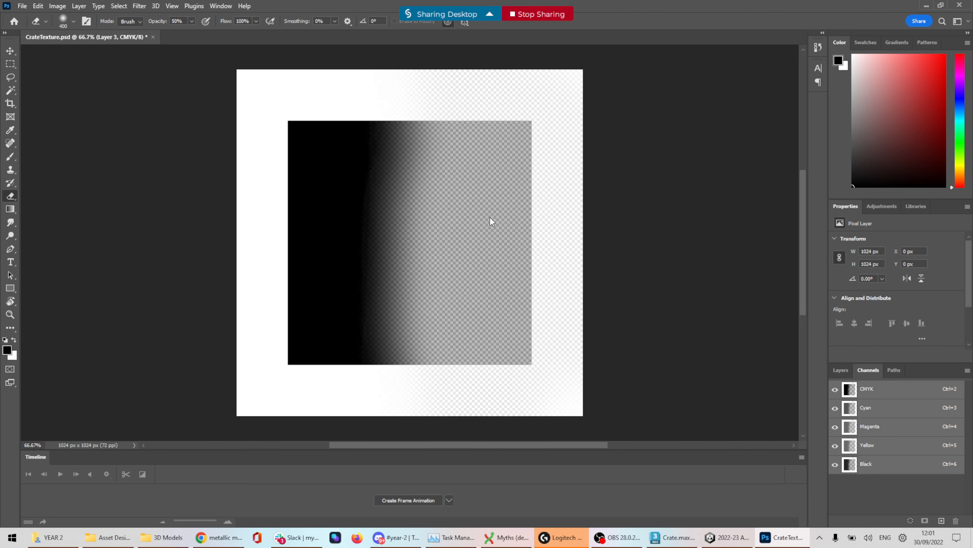
Step: Convert the image back to RGB Color mode without merging the layers
{"action": "left_click", "coordinate": [58, 5]}
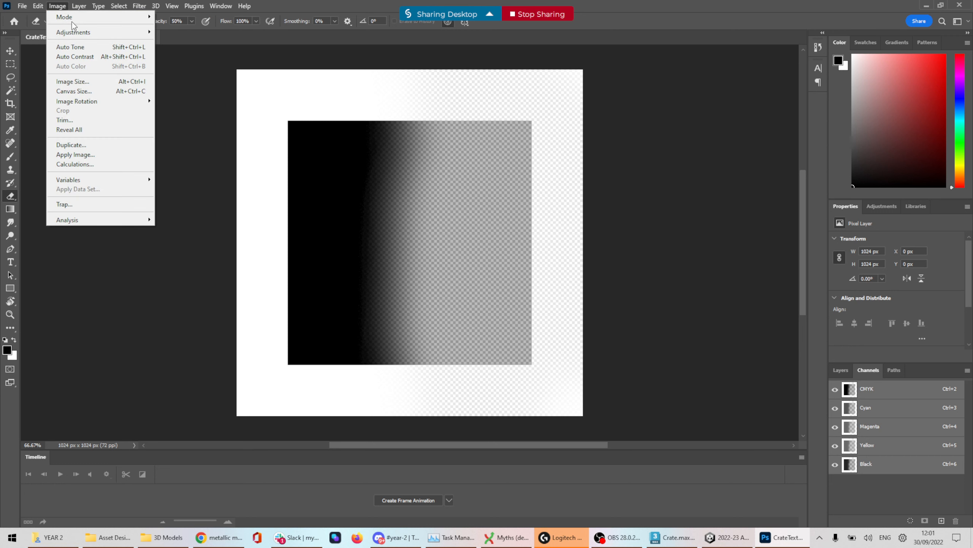
{"action": "mouse_move", "coordinate": [135, 16]}
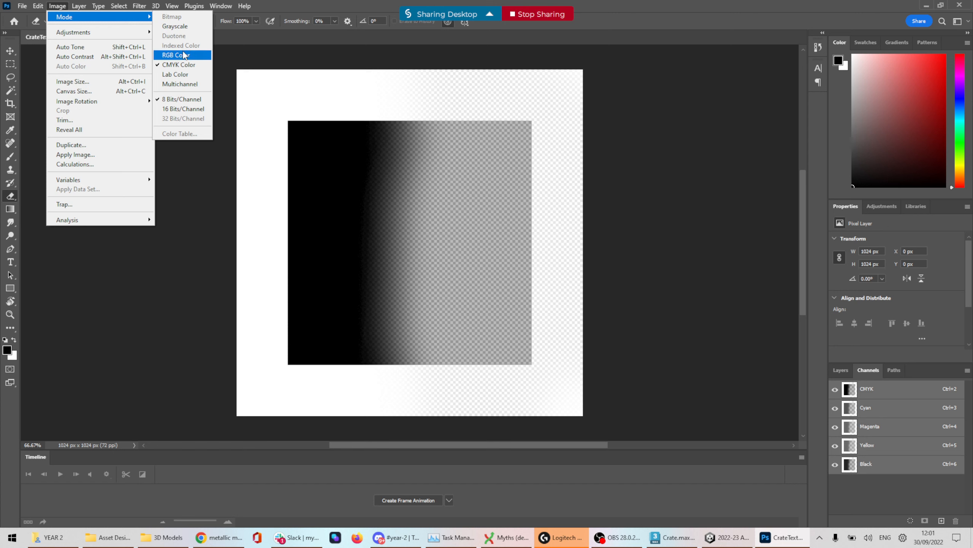
{"action": "left_click", "coordinate": [177, 55]}
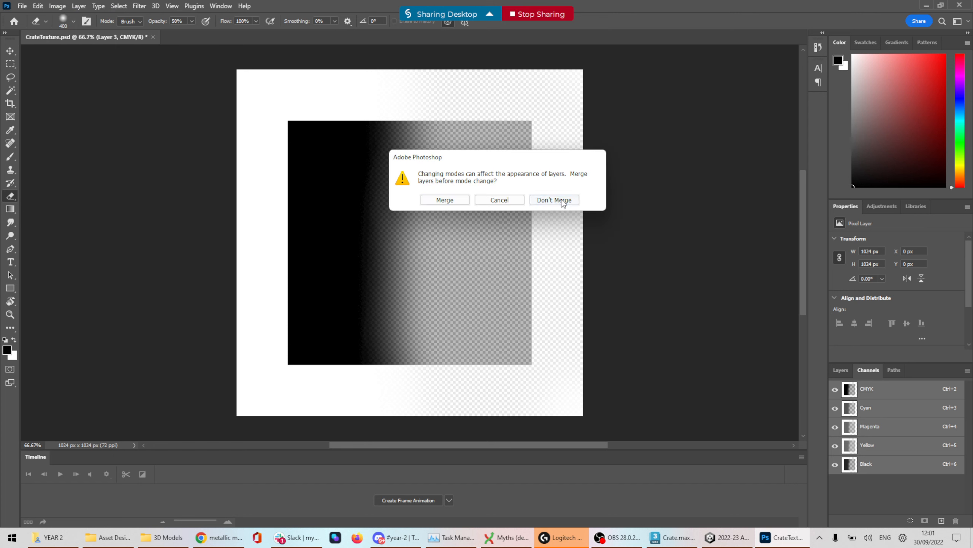
{"action": "left_click", "coordinate": [559, 200]}
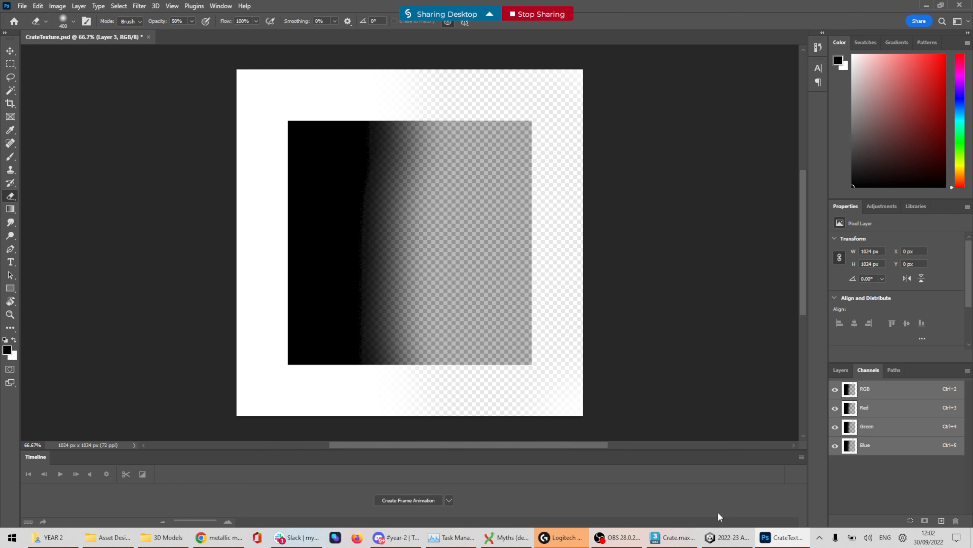
Step: Switch to Unity to review the crate material, and return to Photoshop to view the image's layers
{"action": "left_click", "coordinate": [725, 537]}
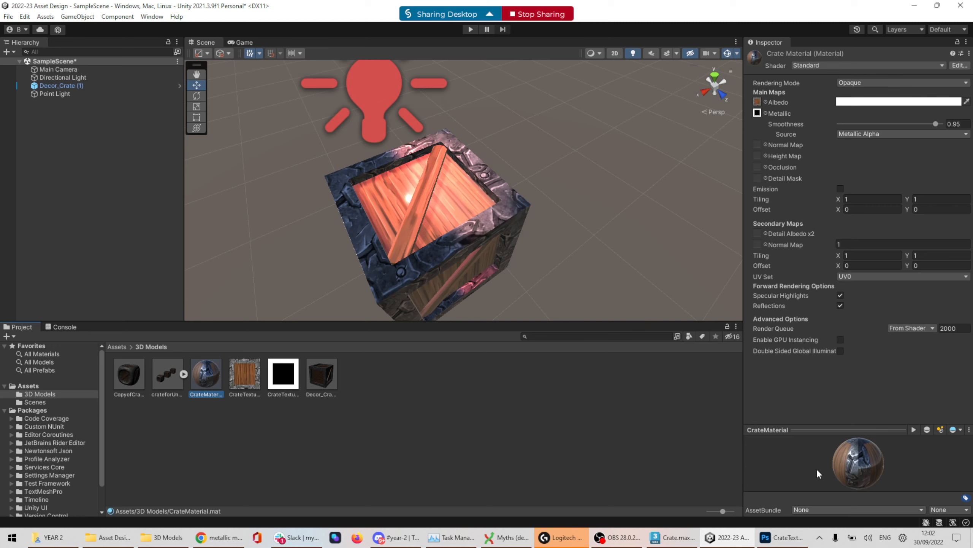
{"action": "left_click", "coordinate": [781, 537]}
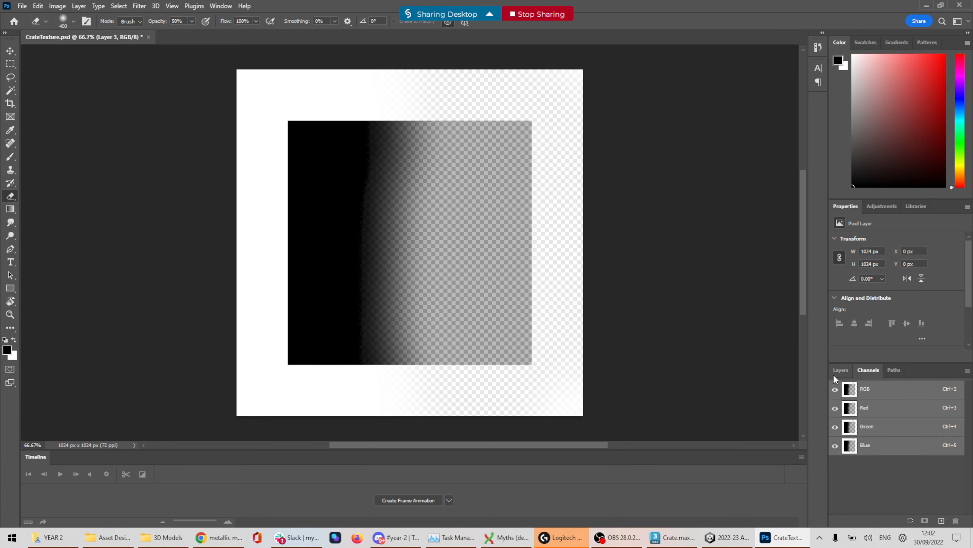
{"action": "left_click", "coordinate": [835, 373]}
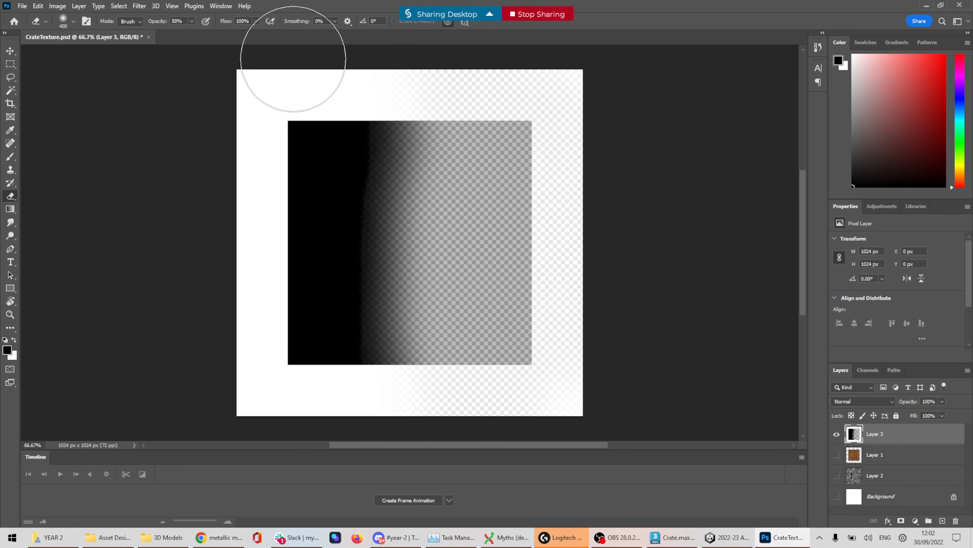
Step: Erase the remaining semi-transparent right side of Layer 3 with the Eraser at 100% opacity
{"action": "key", "text": "0"}
{"action": "mouse_move", "coordinate": [622, 174]}
{"action": "left_mouse_down"}
{"action": "mouse_move", "coordinate": [563, 126]}
{"action": "mouse_move", "coordinate": [500, 434]}
{"action": "mouse_move", "coordinate": [568, 225]}
{"action": "mouse_move", "coordinate": [482, 20]}
{"action": "mouse_move", "coordinate": [499, 154]}
{"action": "left_mouse_up"}
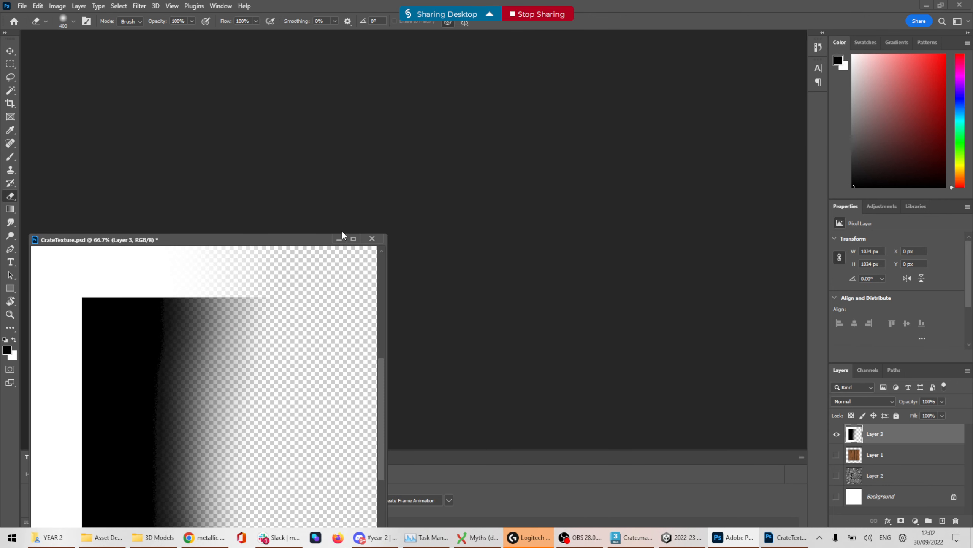
{"action": "left_click_drag", "start_coordinate": [342, 235], "coordinate": [502, 31]}
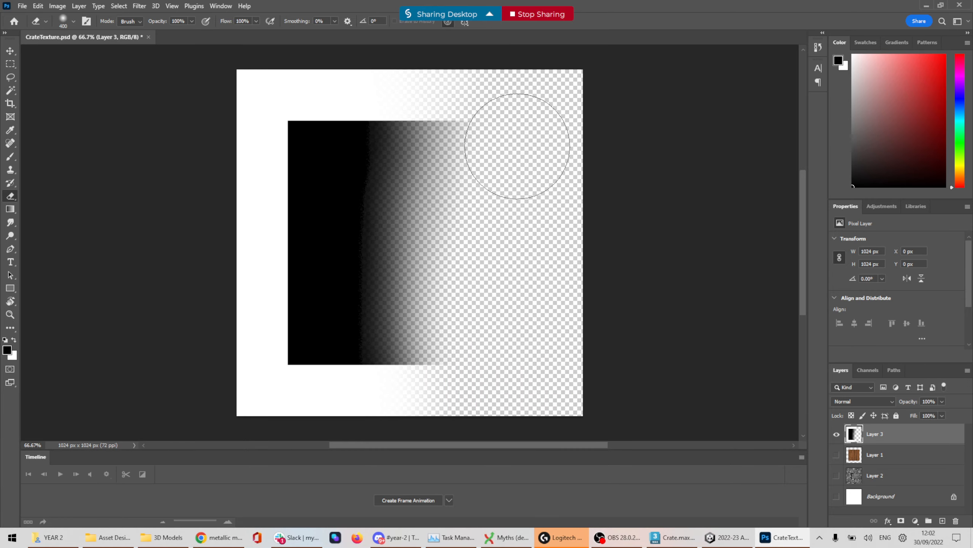
{"action": "left_click_drag", "start_coordinate": [517, 198], "coordinate": [528, 285]}
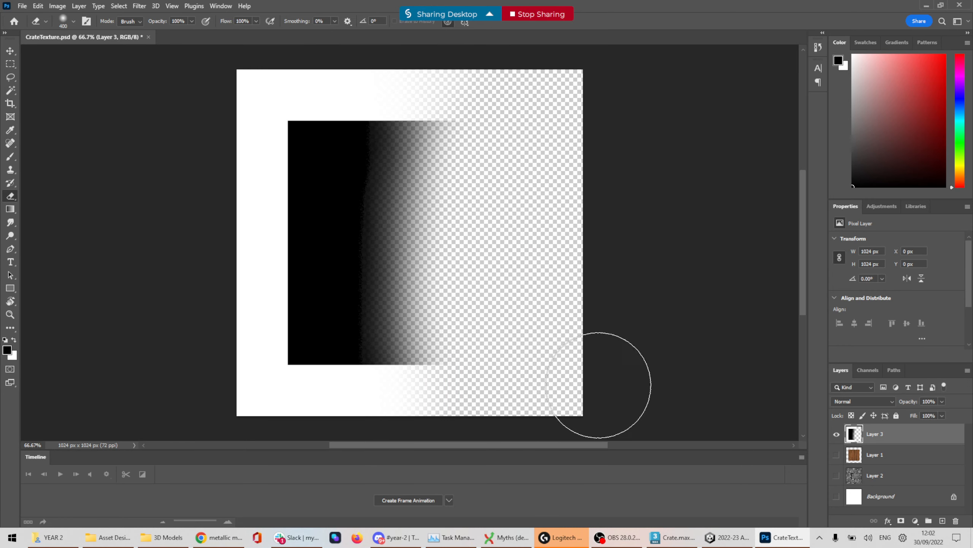
{"action": "scroll", "coordinate": [623, 344], "scroll_direction": "down", "scroll_amount": 2}
{"action": "scroll", "coordinate": [614, 338], "scroll_direction": "down", "scroll_amount": 2, "text": "alt"}
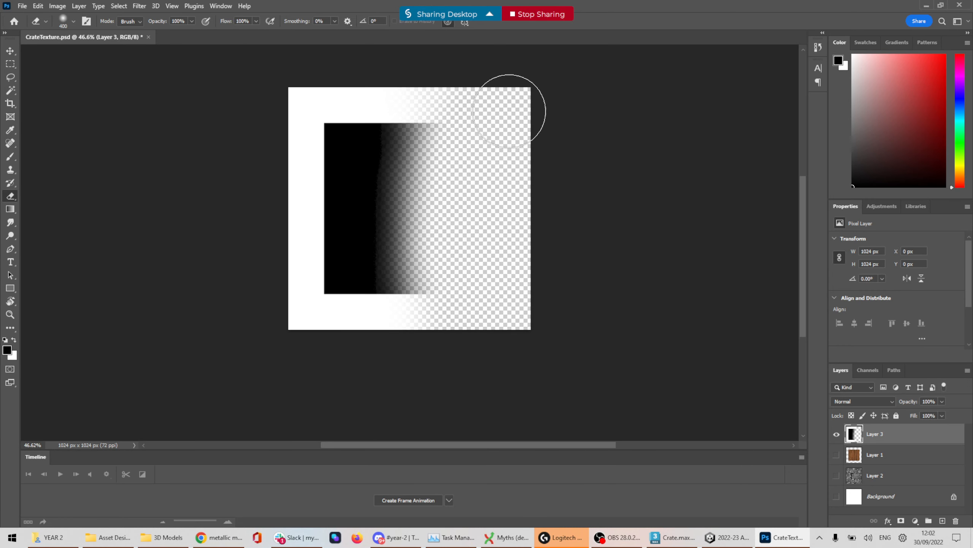
Step: Save a PNG copy over the existing CrateTexture_MTL file, using the large file size option
{"action": "left_click", "coordinate": [22, 6]}
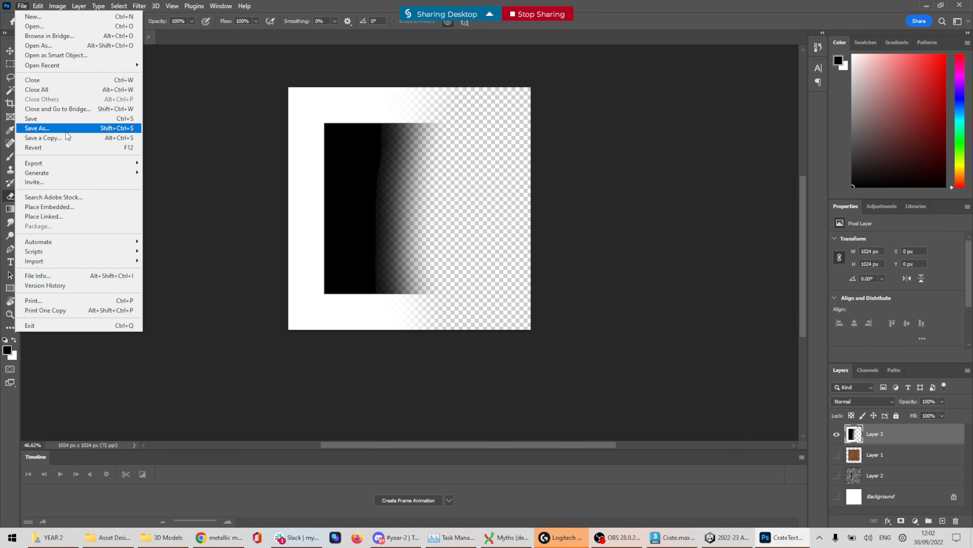
{"action": "left_click", "coordinate": [53, 138]}
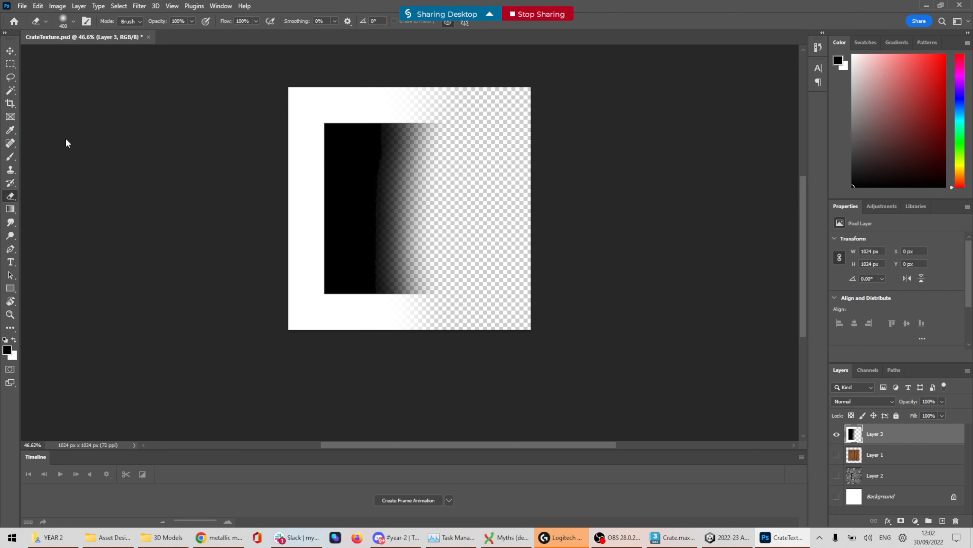
{"action": "left_click", "coordinate": [396, 287]}
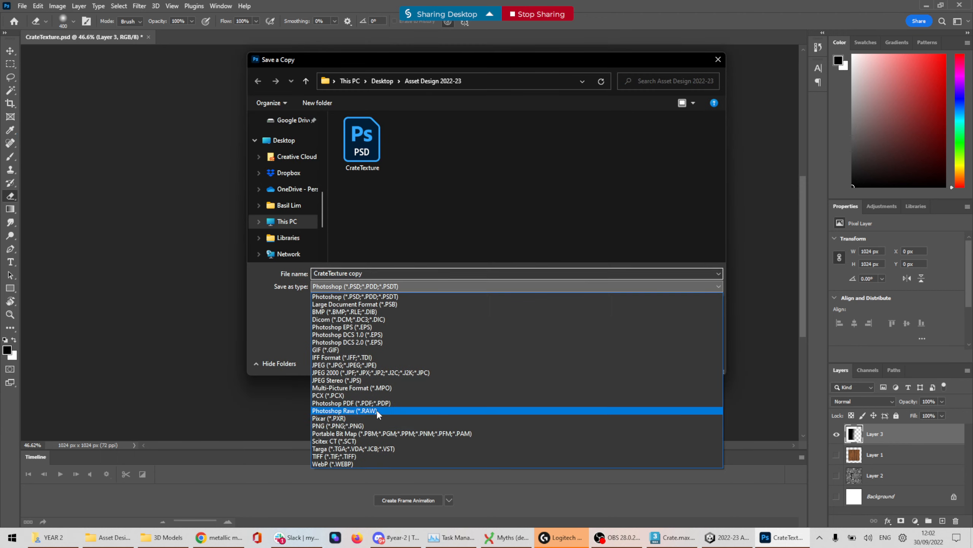
{"action": "left_click", "coordinate": [384, 483]}
{"action": "double_click", "coordinate": [417, 132]}
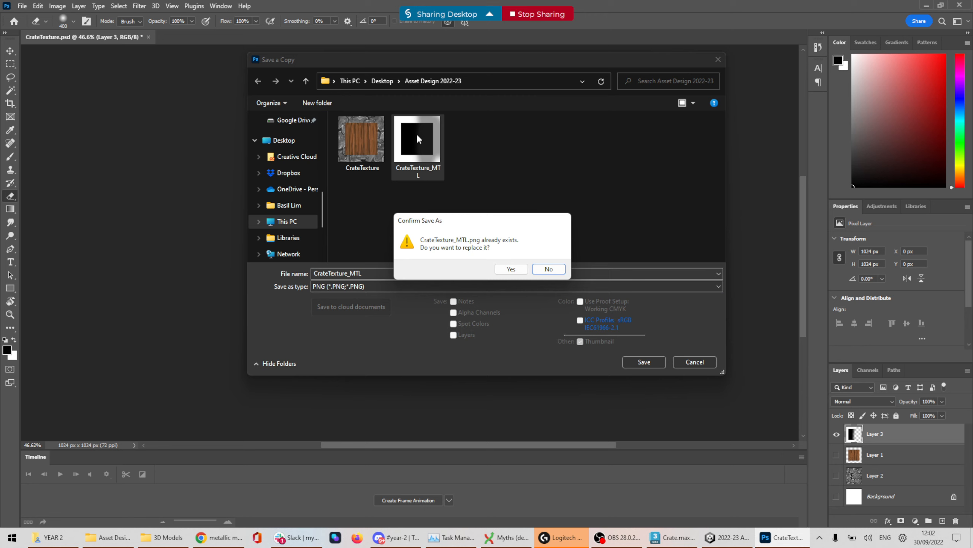
{"action": "left_click", "coordinate": [516, 270]}
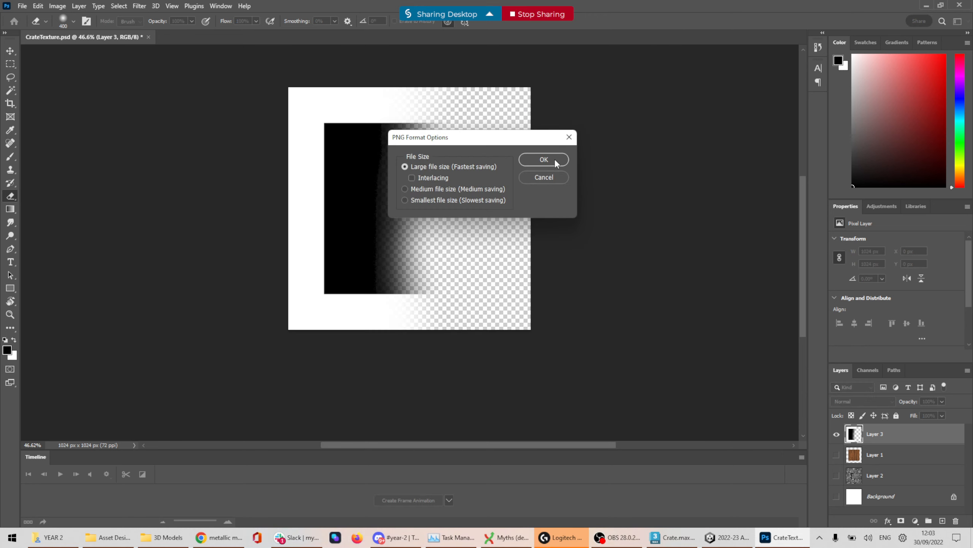
{"action": "left_click", "coordinate": [544, 159]}
Step: Copy CrateTexture_MTL from the Asset Design 2022-23 folder into the Unity project's 3D Models folder, replacing the existing file
{"action": "left_click", "coordinate": [108, 537]}
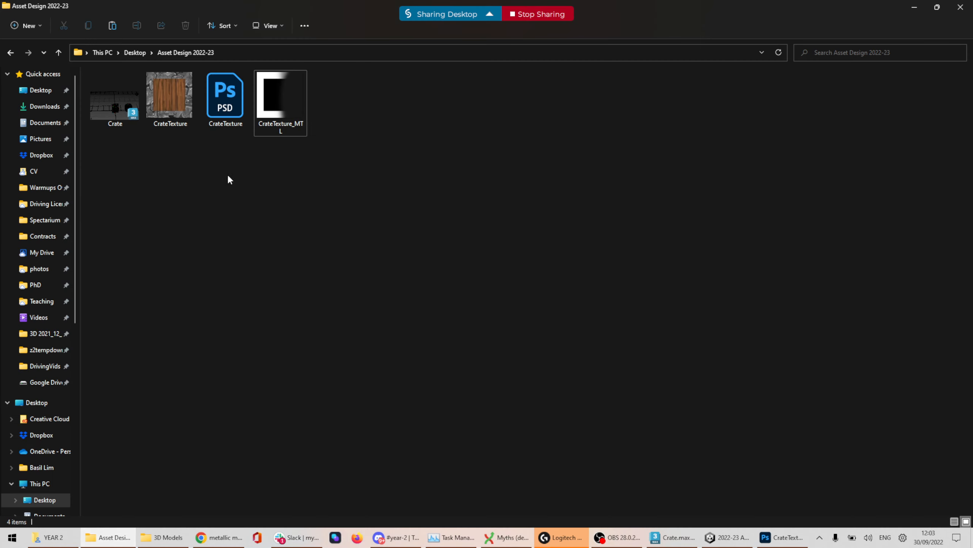
{"action": "left_click", "coordinate": [283, 130]}
{"action": "left_click", "coordinate": [162, 537]}
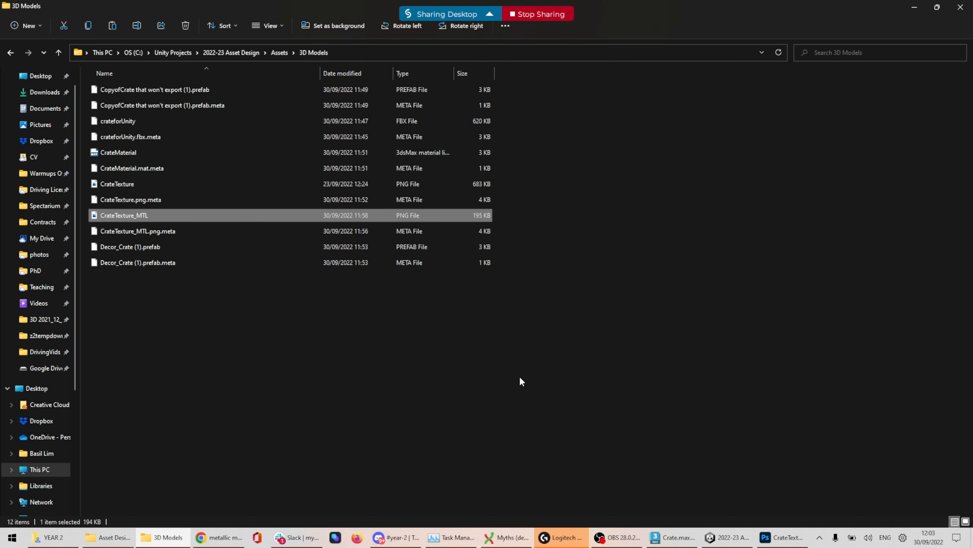
{"action": "left_click", "coordinate": [615, 266]}
{"action": "key", "text": "ctrl+v"}
{"action": "left_click", "coordinate": [481, 202]}
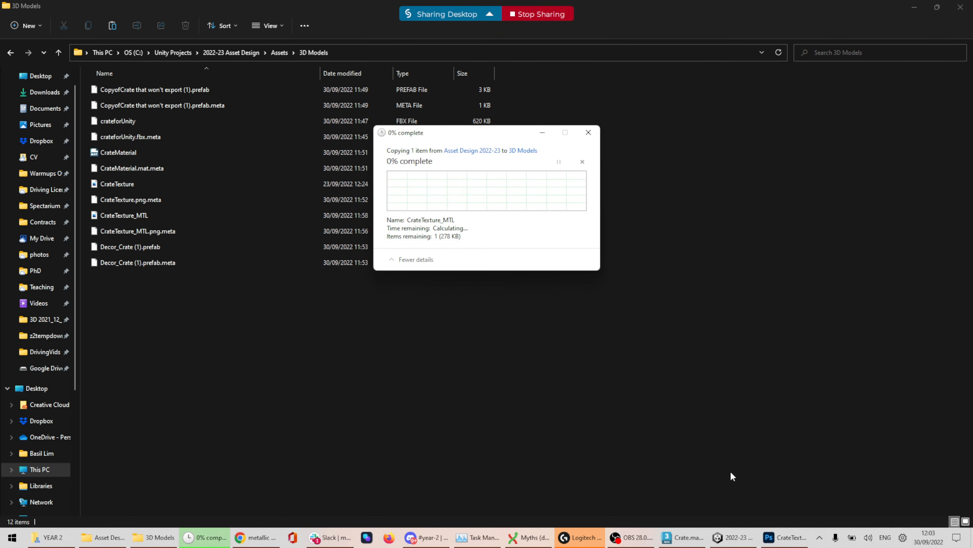
Step: Switch to Unity and examine the metallic and smoothness reflections across the crate's surfaces from several angles
{"action": "left_click", "coordinate": [769, 536]}
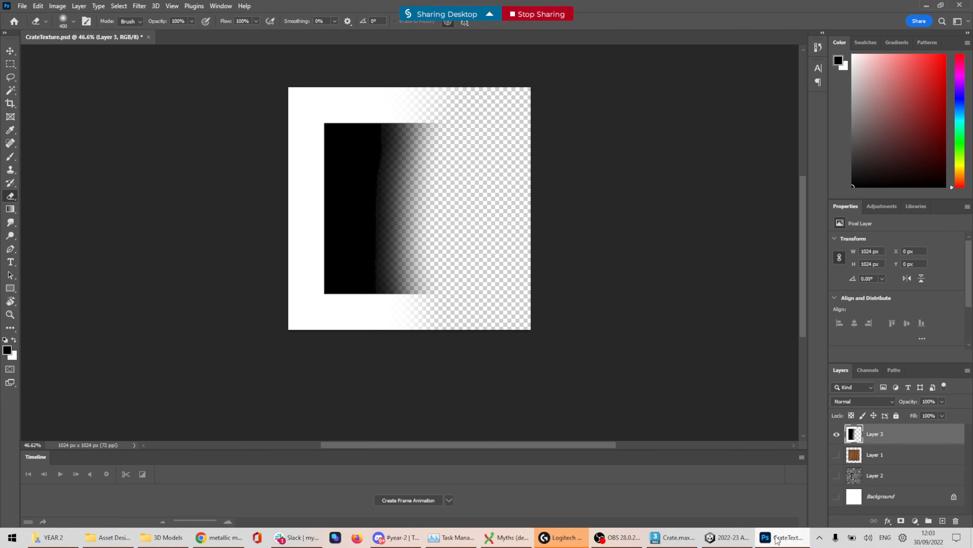
{"action": "left_click", "coordinate": [743, 537]}
{"action": "left_click_drag", "start_coordinate": [505, 233], "coordinate": [368, 174], "text": "alt"}
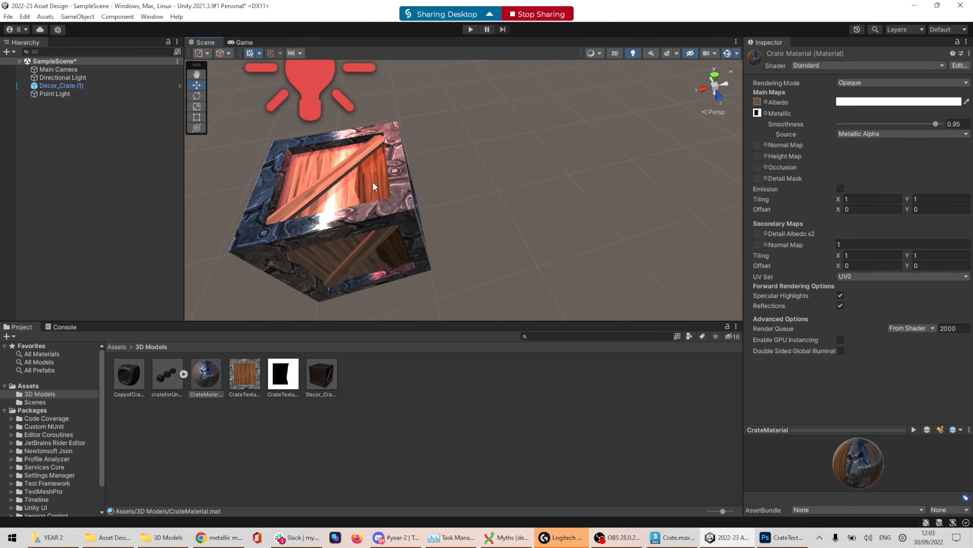
{"action": "left_click_drag", "start_coordinate": [377, 162], "coordinate": [396, 213], "text": "alt"}
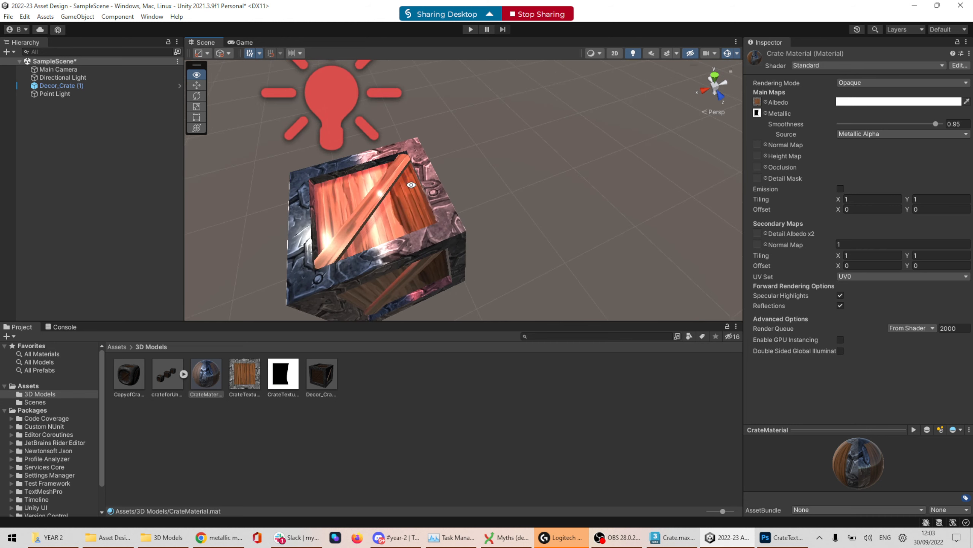
{"action": "scroll", "coordinate": [396, 213], "scroll_direction": "up", "scroll_amount": 5}
{"action": "scroll", "coordinate": [396, 213], "scroll_direction": "up", "scroll_amount": 2}
{"action": "left_click_drag", "start_coordinate": [338, 222], "coordinate": [343, 216], "text": "alt"}
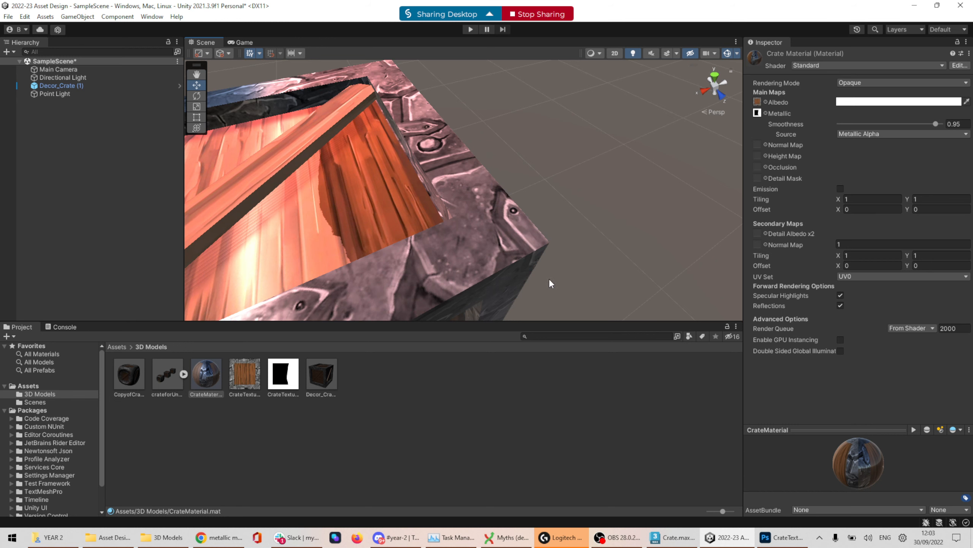
{"action": "scroll", "coordinate": [551, 277], "scroll_direction": "down", "scroll_amount": 3}
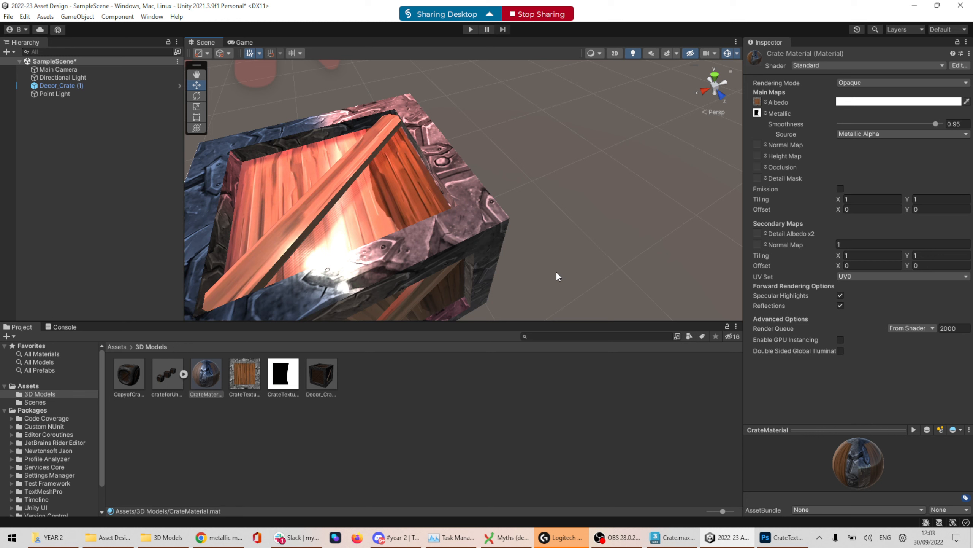
{"action": "left_click_drag", "start_coordinate": [489, 221], "coordinate": [499, 212], "text": "alt"}
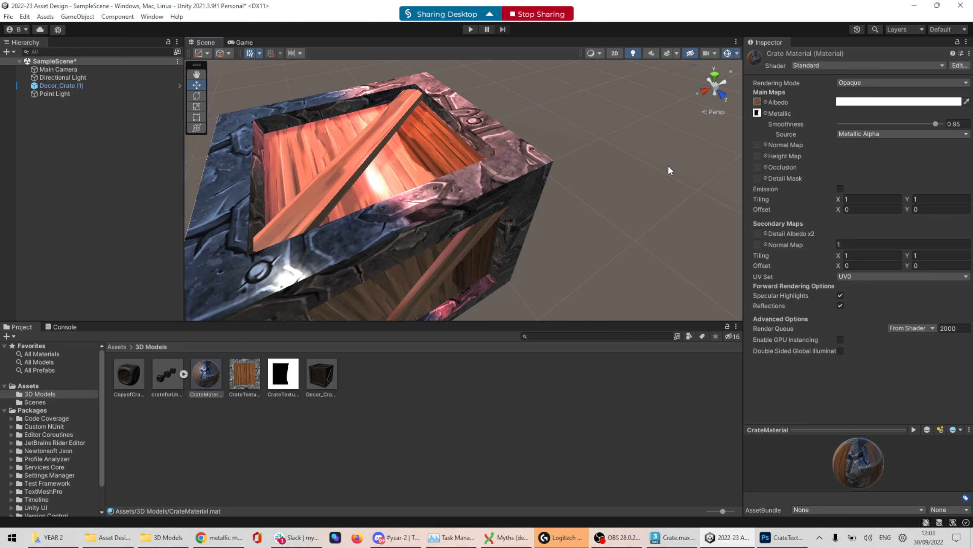
{"action": "scroll", "coordinate": [604, 162], "scroll_direction": "down", "scroll_amount": 4}
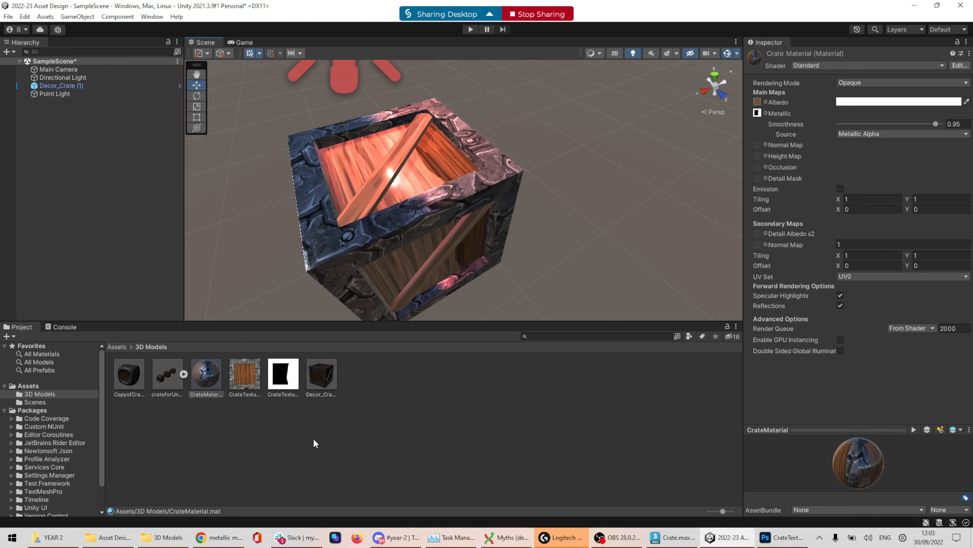
Step: Switch to Chrome and search Google Images for "normal map unity"
{"action": "left_click", "coordinate": [219, 537]}
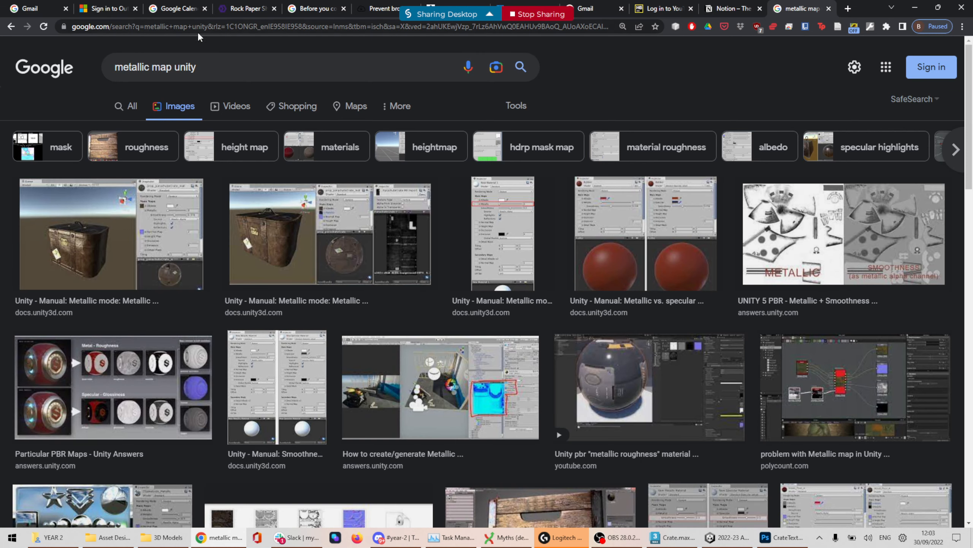
{"action": "double_click", "coordinate": [139, 68]}
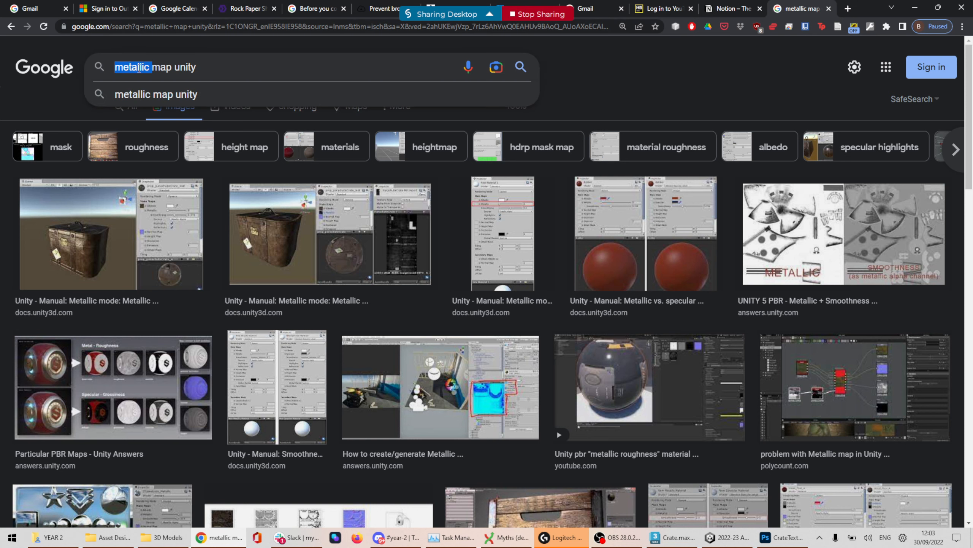
{"action": "type", "text": "normal"}
{"action": "key", "text": "Return"}
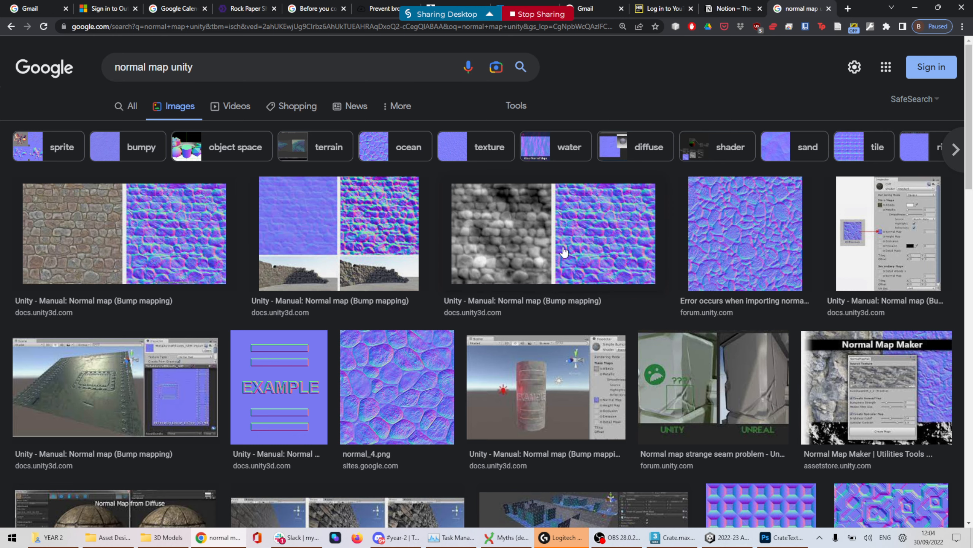
Step: Open the Unity Manual page on Normal map (Bump mapping) and read through its explanation of bump maps and surface normals
{"action": "left_click", "coordinate": [548, 305]}
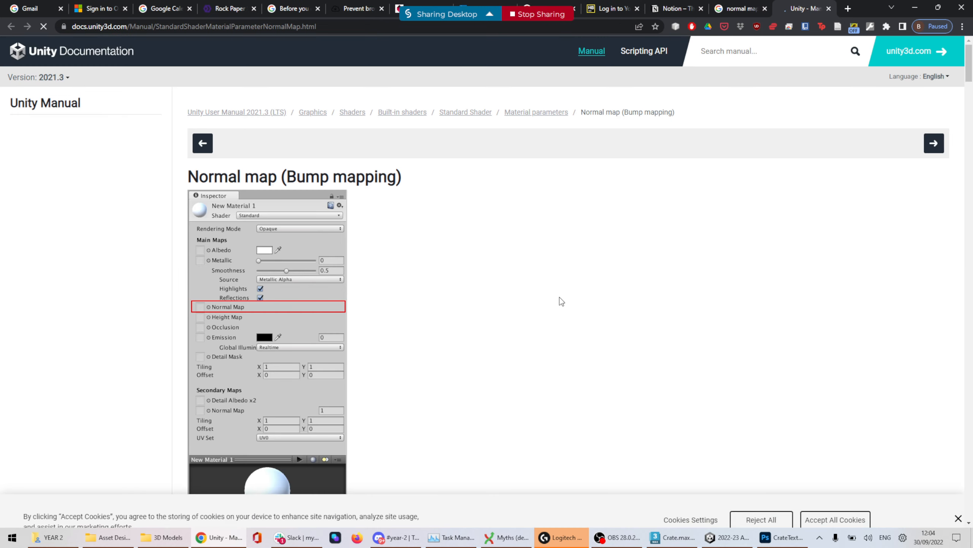
{"action": "scroll", "coordinate": [539, 287], "scroll_direction": "down", "scroll_amount": 6}
{"action": "scroll", "coordinate": [529, 250], "scroll_direction": "down", "scroll_amount": 5}
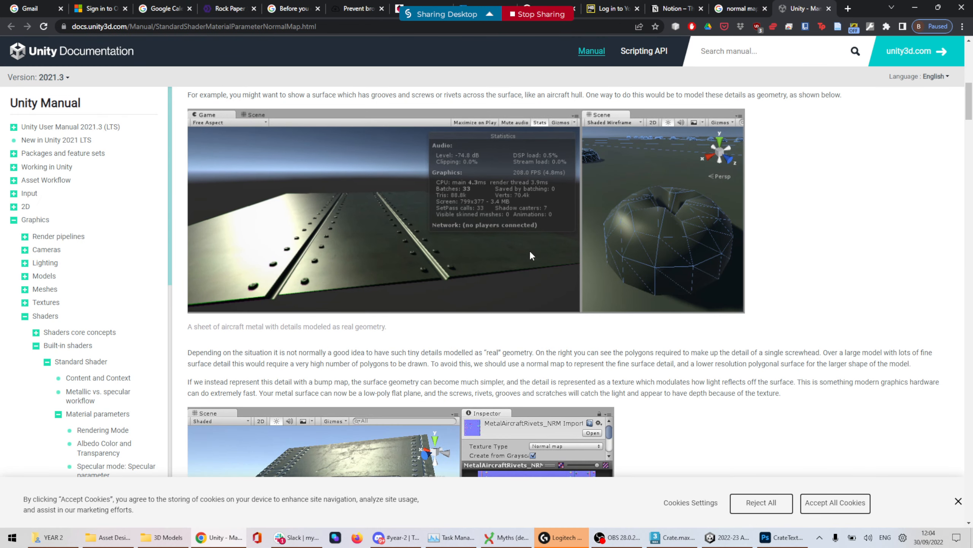
{"action": "scroll", "coordinate": [529, 251], "scroll_direction": "down", "scroll_amount": 5}
{"action": "scroll", "coordinate": [546, 275], "scroll_direction": "down", "scroll_amount": 7}
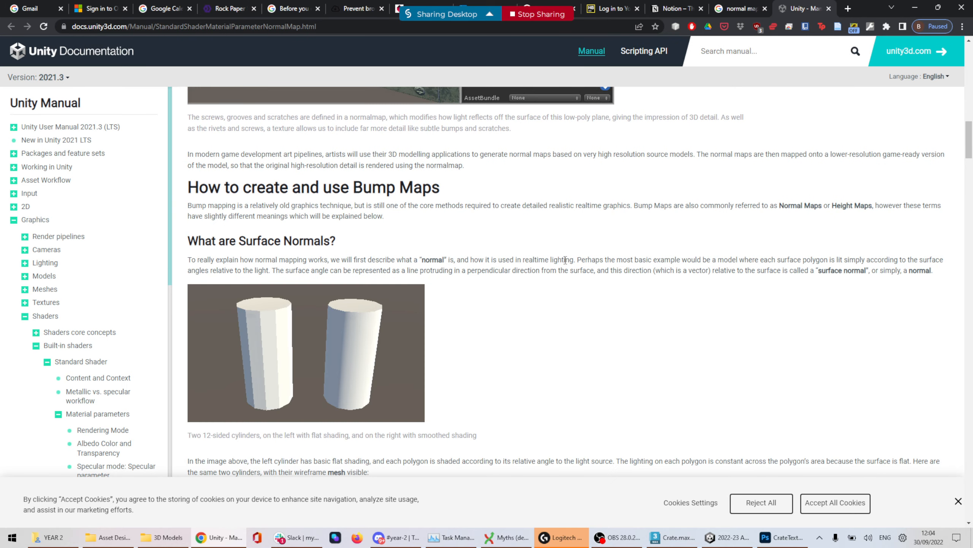
{"action": "scroll", "coordinate": [565, 260], "scroll_direction": "down", "scroll_amount": 7}
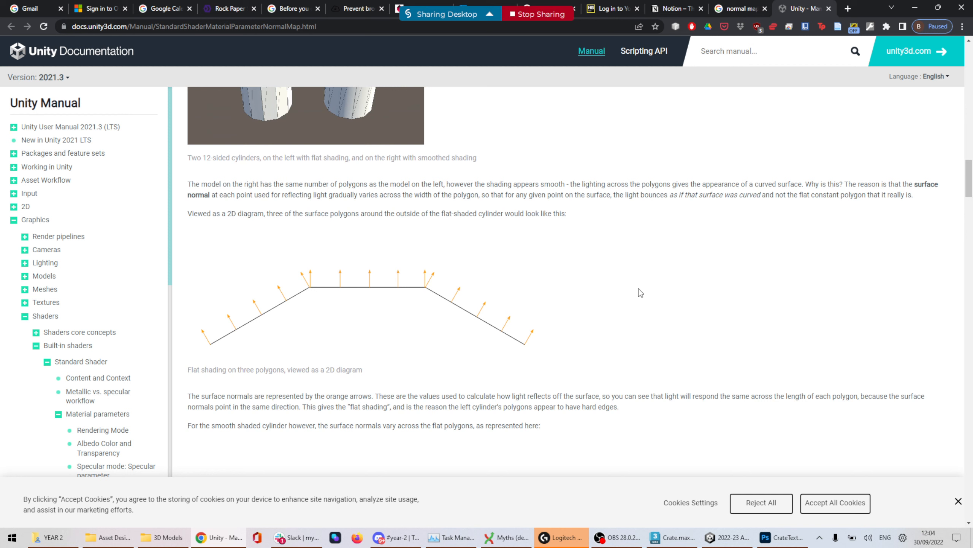
Step: Return to Photoshop, hide Layer 3, show Layer 1 and Layer 2, and select Layer 1
{"action": "left_click", "coordinate": [914, 8]}
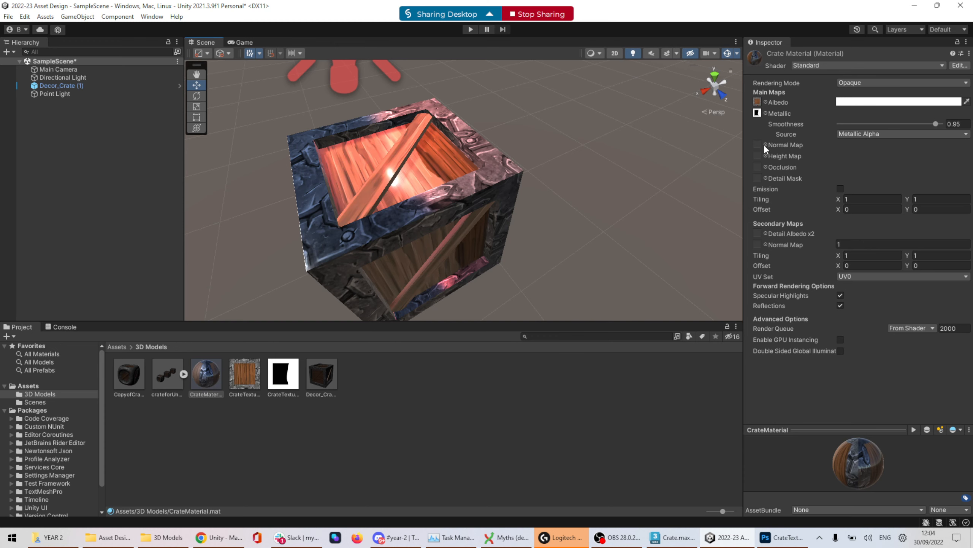
{"action": "left_click", "coordinate": [782, 537]}
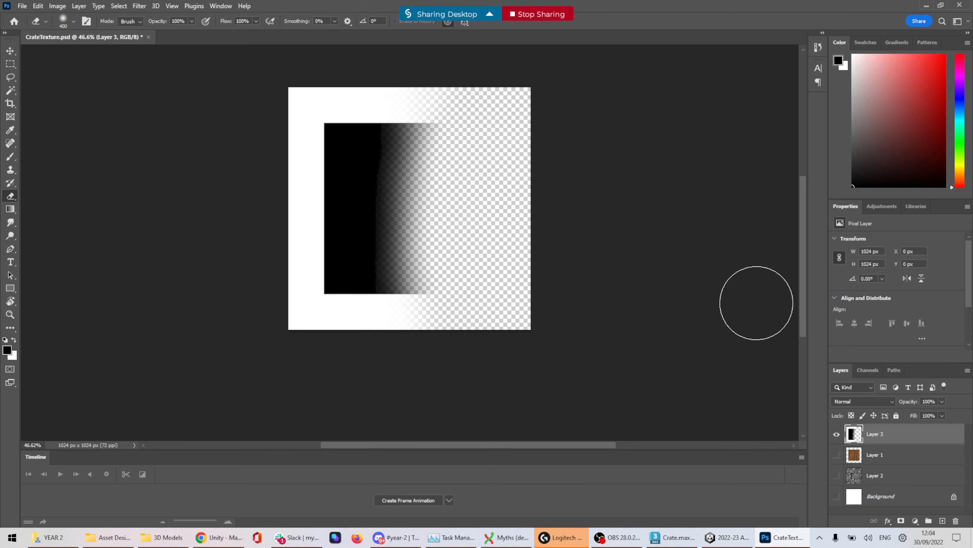
{"action": "left_click", "coordinate": [836, 434]}
{"action": "left_click", "coordinate": [836, 454]}
{"action": "left_click", "coordinate": [837, 474]}
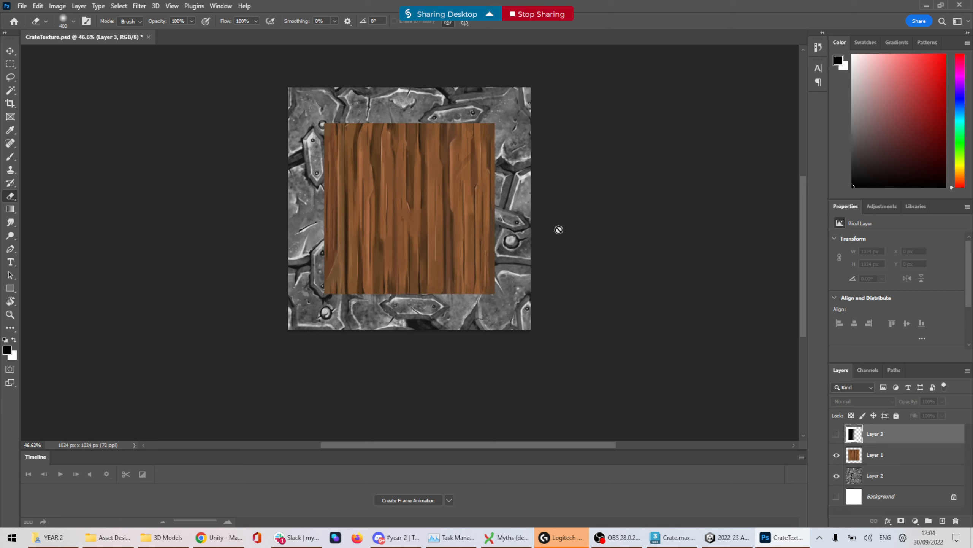
{"action": "left_click", "coordinate": [878, 460]}
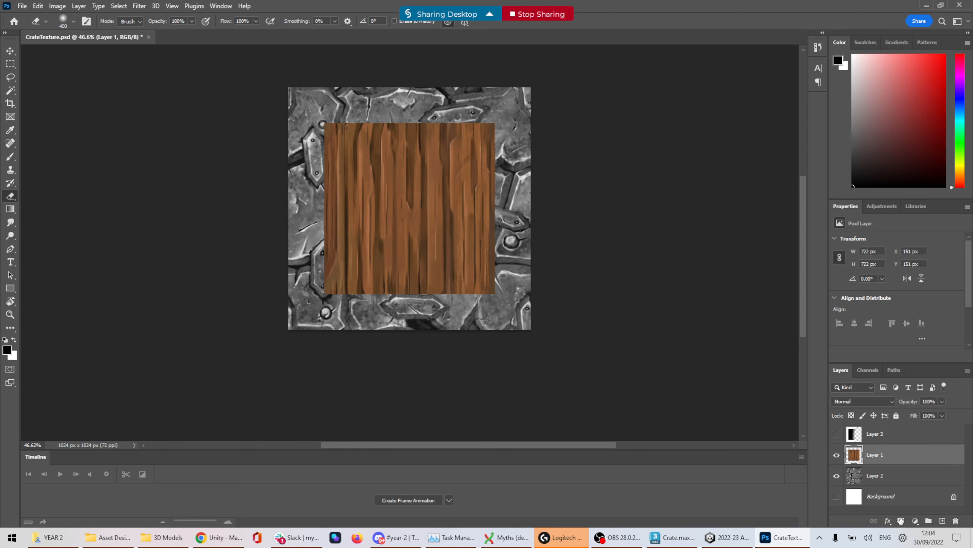
{"action": "left_click", "coordinate": [57, 6]}
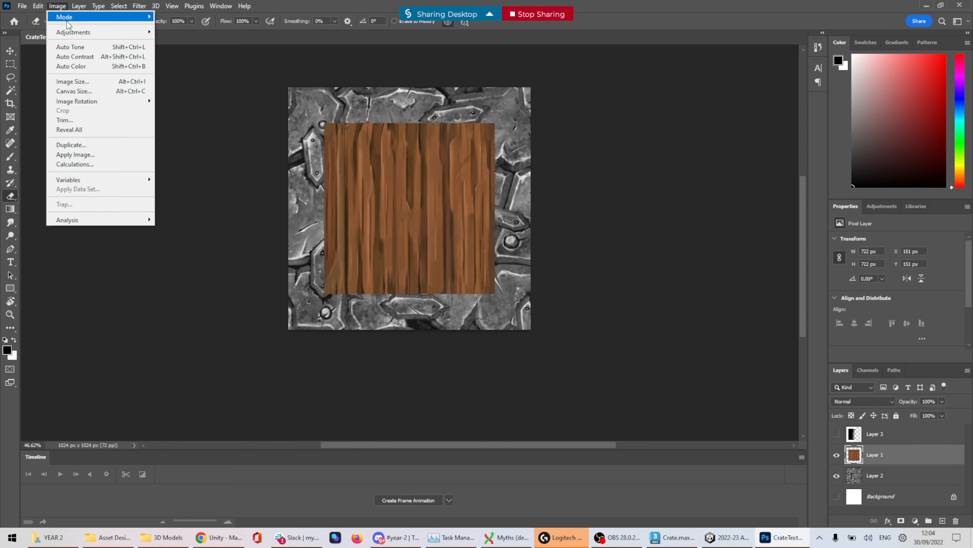
{"action": "mouse_move", "coordinate": [96, 17]}
{"action": "left_click", "coordinate": [202, 27]}
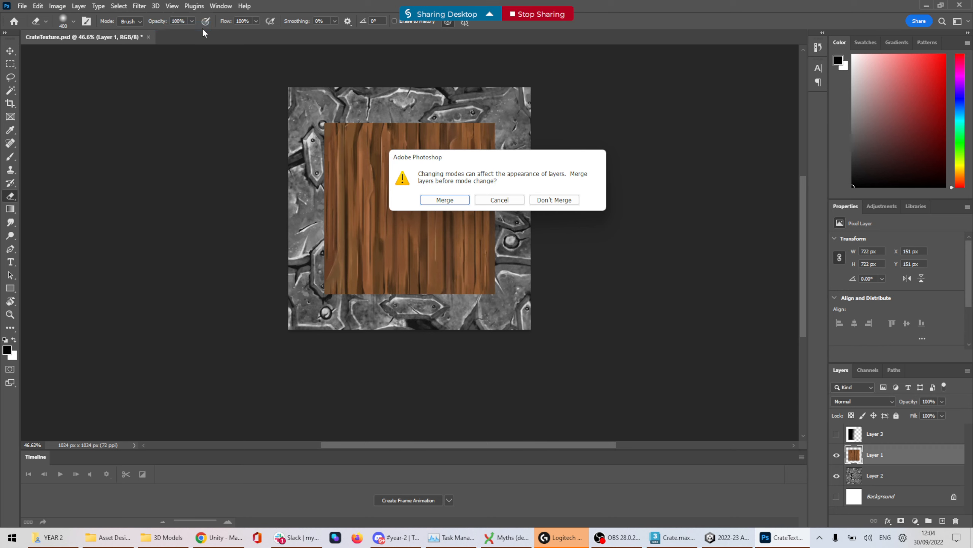
{"action": "left_click", "coordinate": [562, 200]}
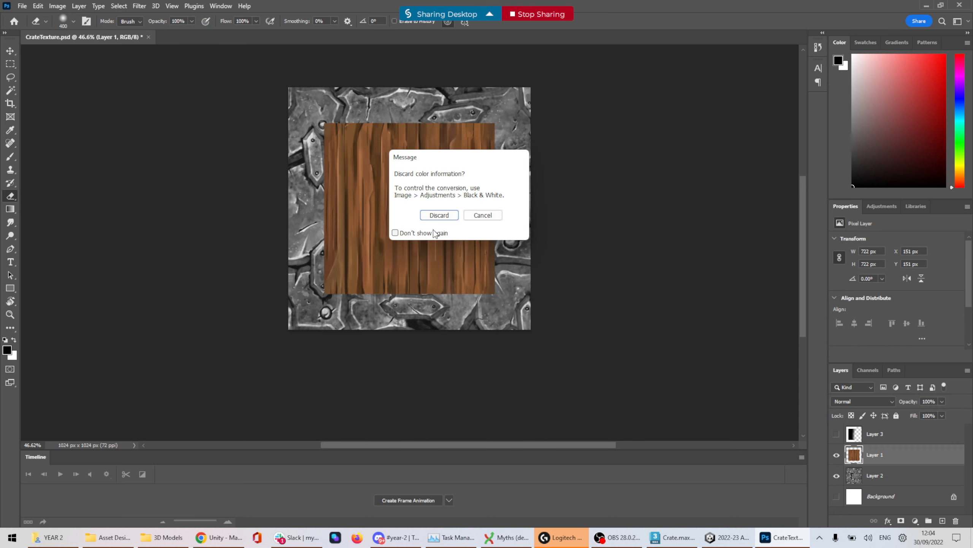
{"action": "left_click", "coordinate": [476, 217]}
Step: Apply a Black & White adjustment with the Default preset to the wood planks on Layer 1
{"action": "left_click", "coordinate": [51, 5]}
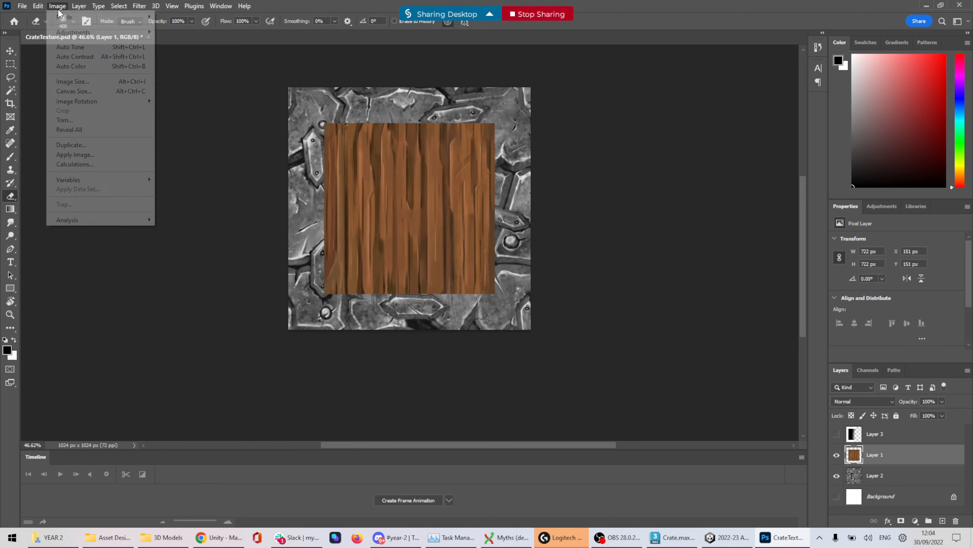
{"action": "mouse_move", "coordinate": [77, 35]}
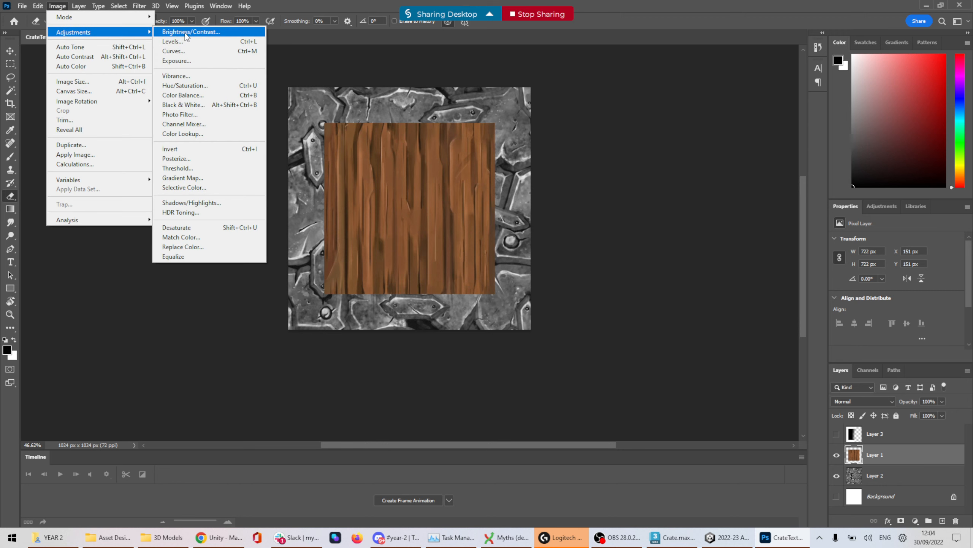
{"action": "left_click", "coordinate": [198, 104]}
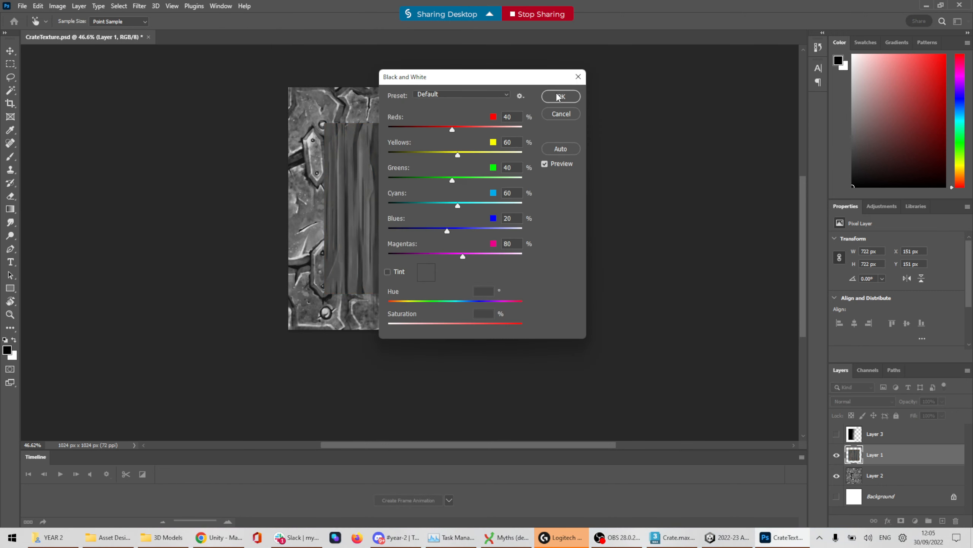
{"action": "left_click", "coordinate": [562, 96]}
{"action": "key", "text": "e"}
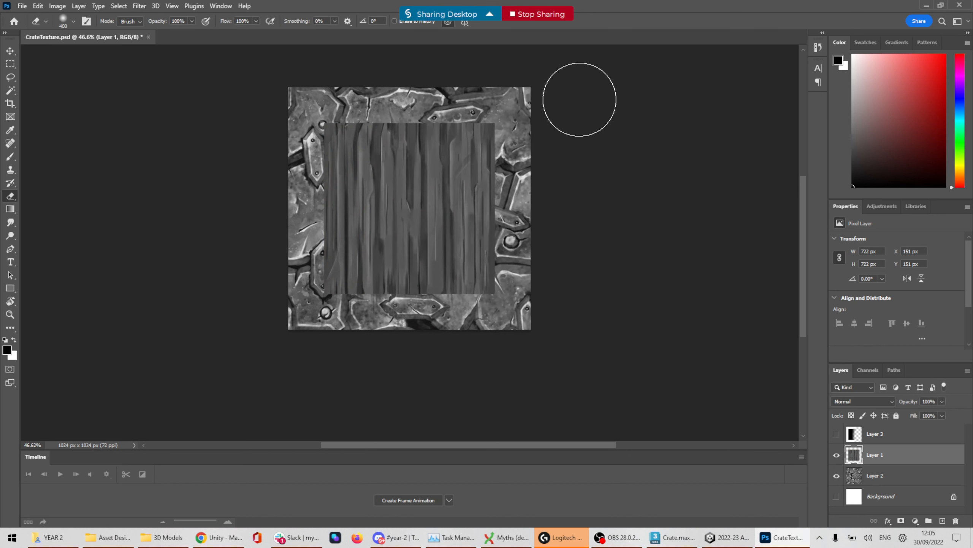
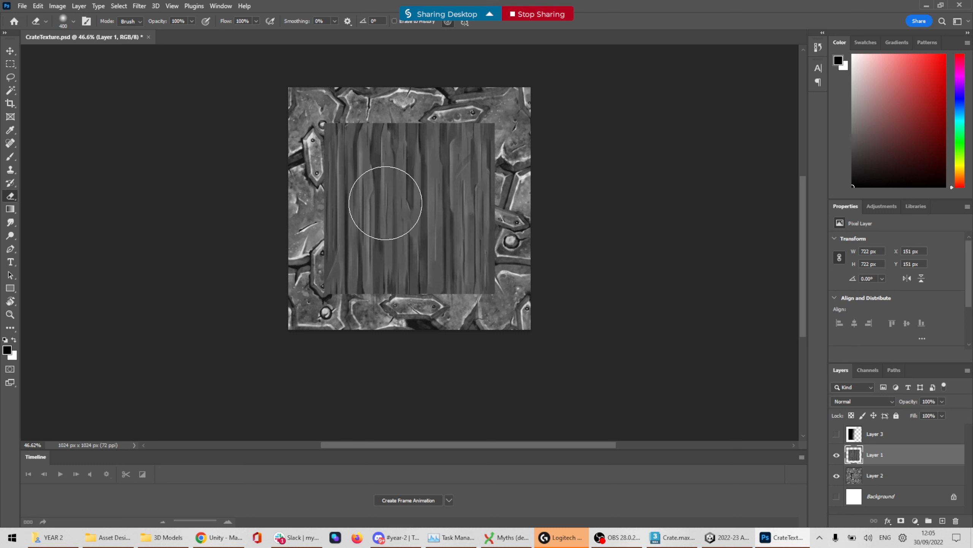
Step: Undo the Black & White adjustment on Layer 1
{"action": "key", "text": "v"}
{"action": "key", "text": "ctrl+z"}
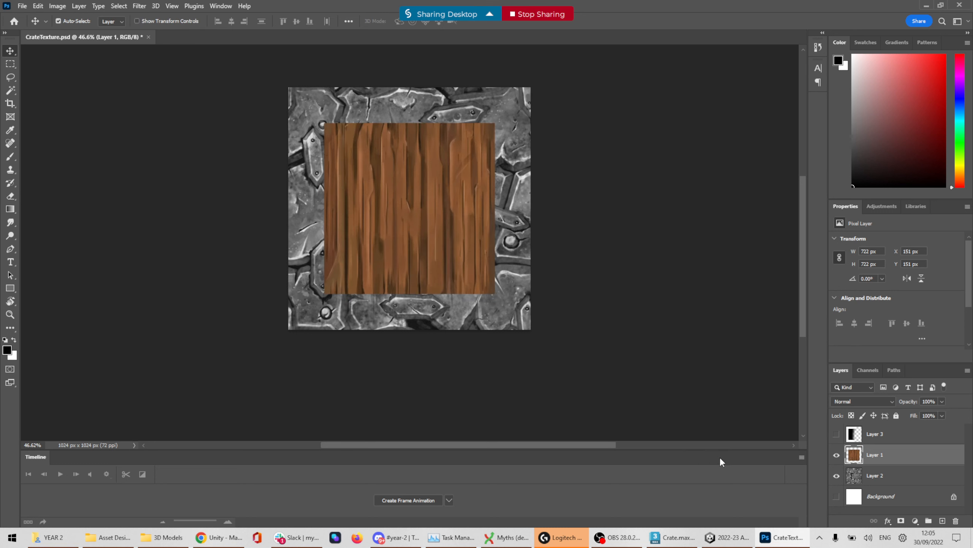
Step: Switch to Unity and duplicate the CrateTexture image in the 3D Models folder
{"action": "left_click", "coordinate": [727, 537]}
{"action": "left_click", "coordinate": [251, 385]}
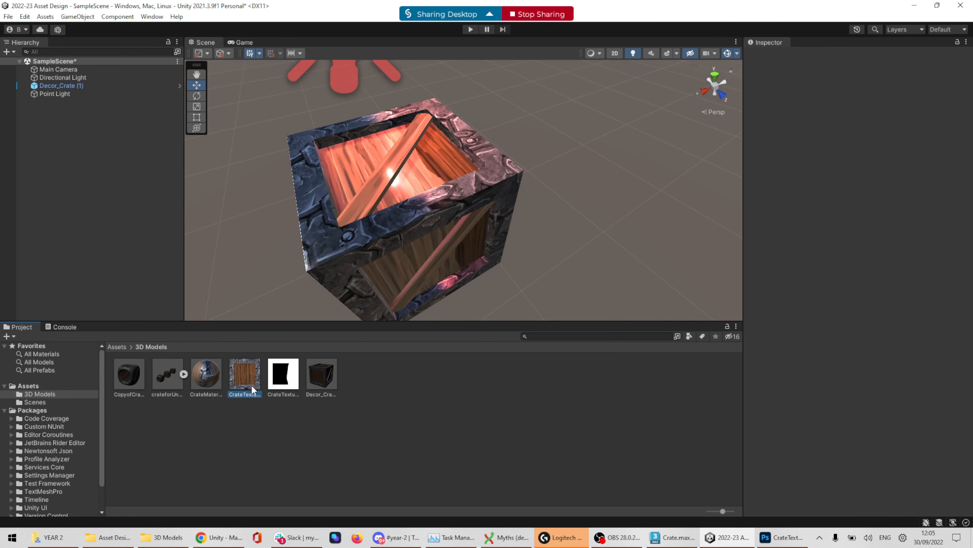
{"action": "key", "text": "ctrl+d"}
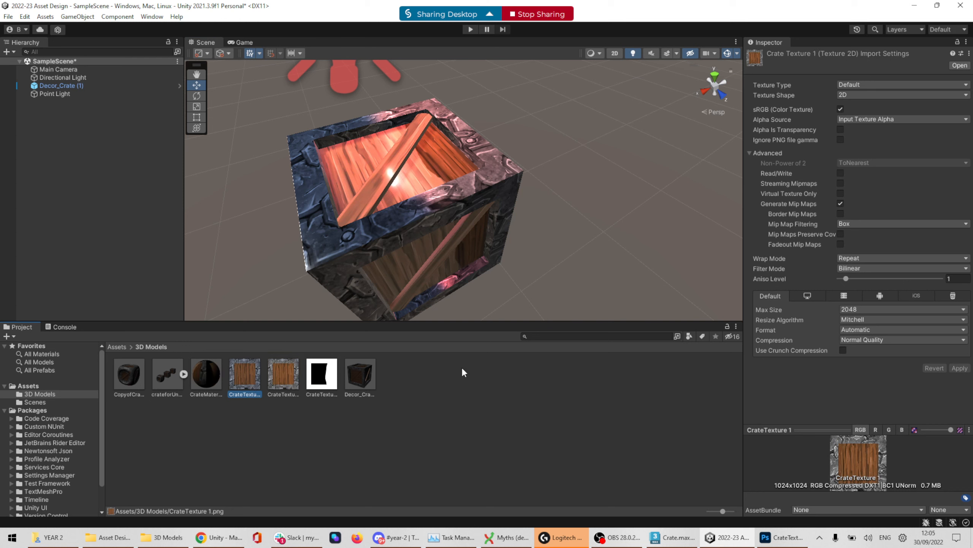
Step: Change the duplicated CrateTexture 1 to the Normal map texture type, enable Create from Grayscale and apply the import settings
{"action": "left_click", "coordinate": [906, 84]}
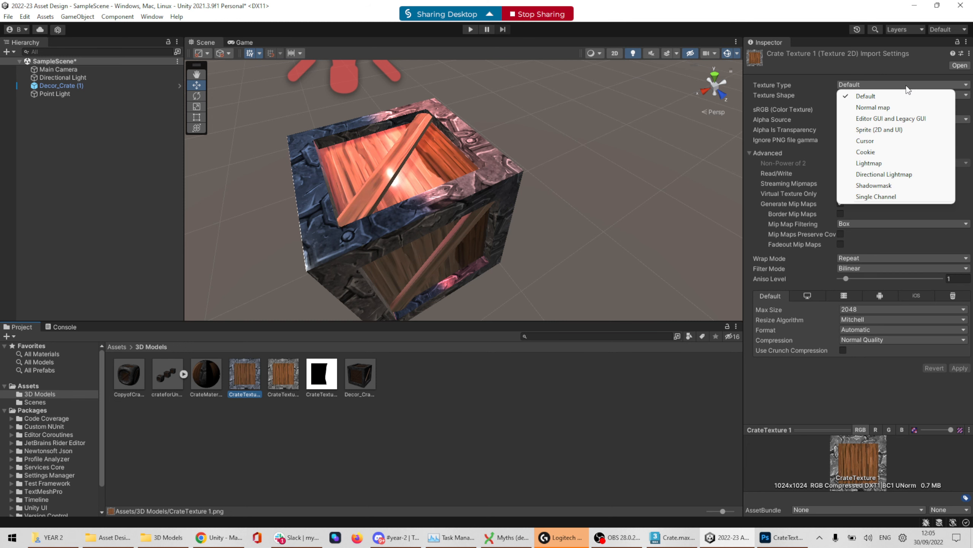
{"action": "left_click", "coordinate": [889, 70]}
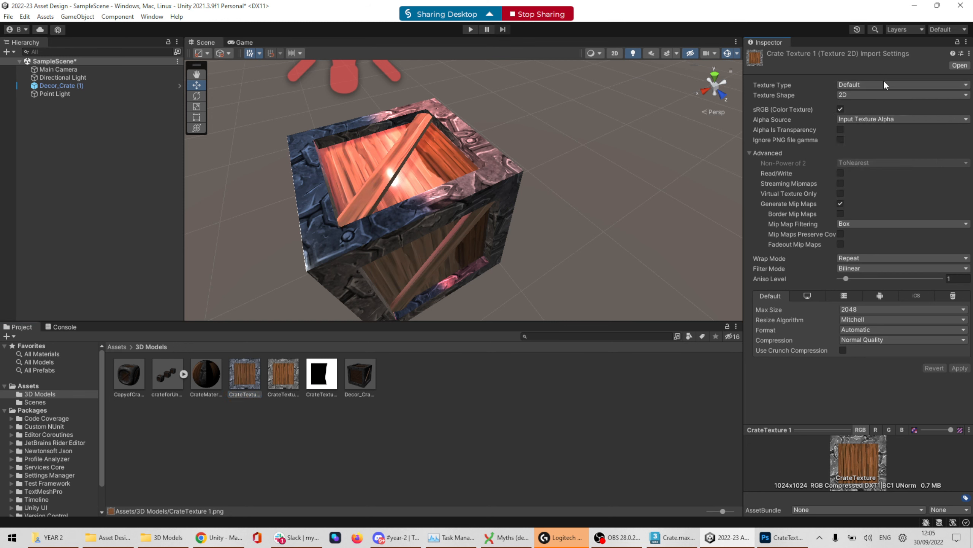
{"action": "left_click", "coordinate": [869, 84]}
{"action": "left_click", "coordinate": [873, 108]}
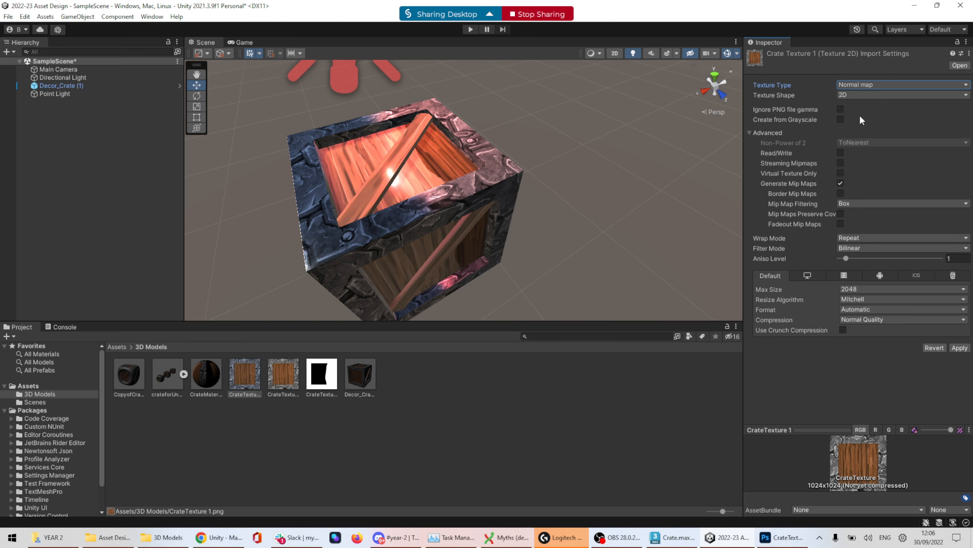
{"action": "left_click", "coordinate": [839, 119]}
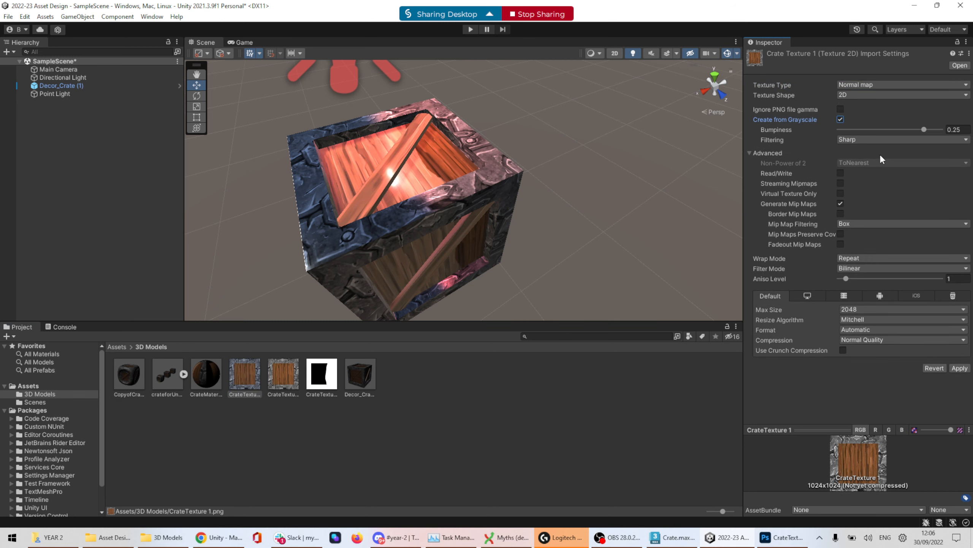
{"action": "left_click", "coordinate": [960, 367]}
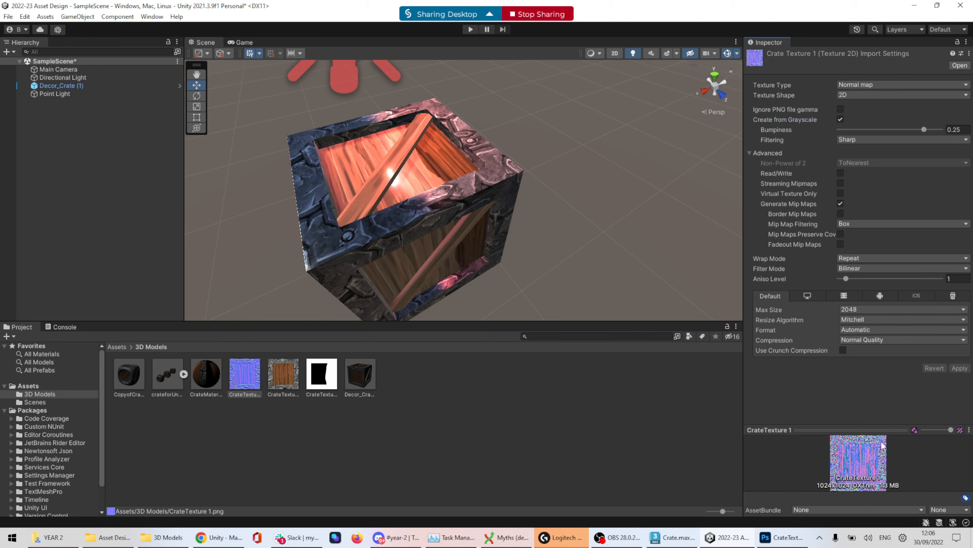
Step: Enlarge the CrateTexture 1 preview to examine the generated normal map and review its texture type
{"action": "left_click_drag", "start_coordinate": [853, 429], "coordinate": [859, 230]}
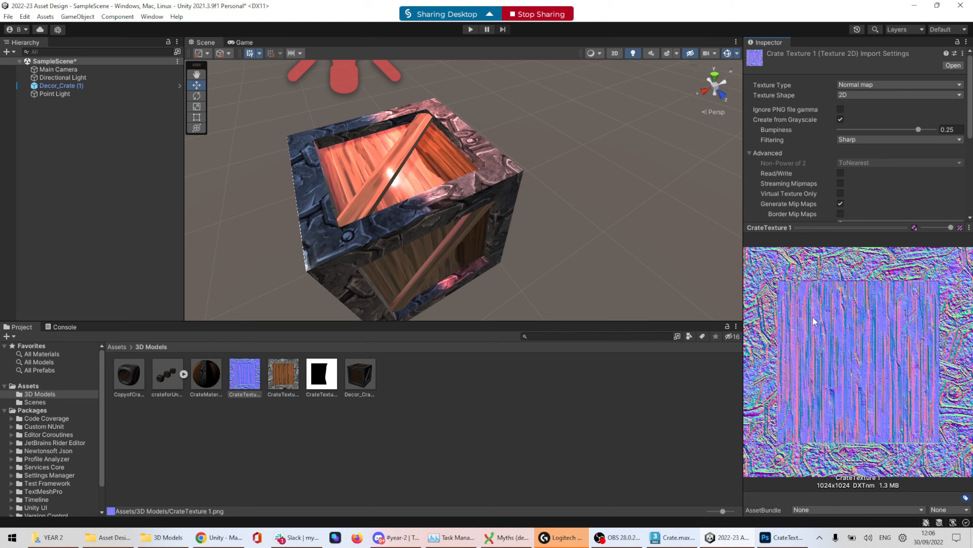
{"action": "left_click", "coordinate": [272, 448]}
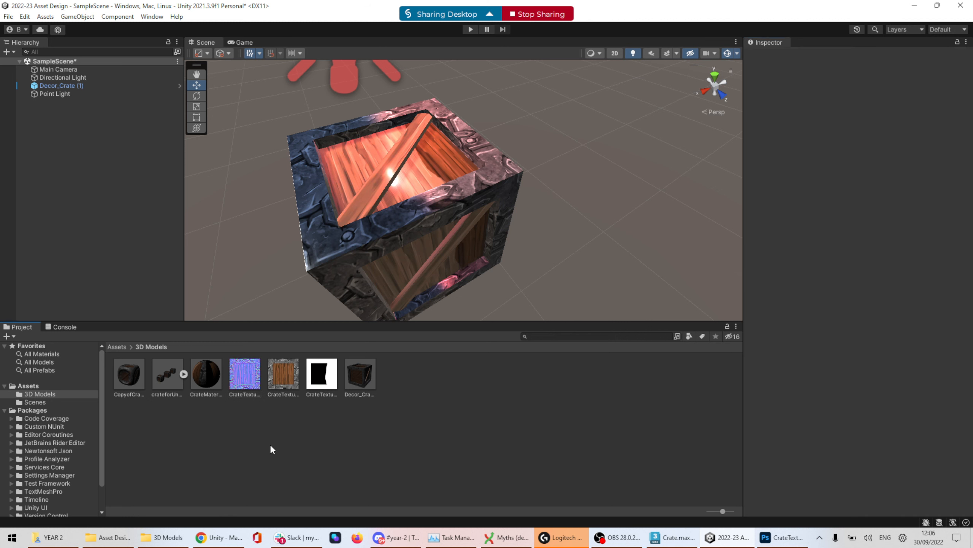
{"action": "left_click", "coordinate": [244, 374]}
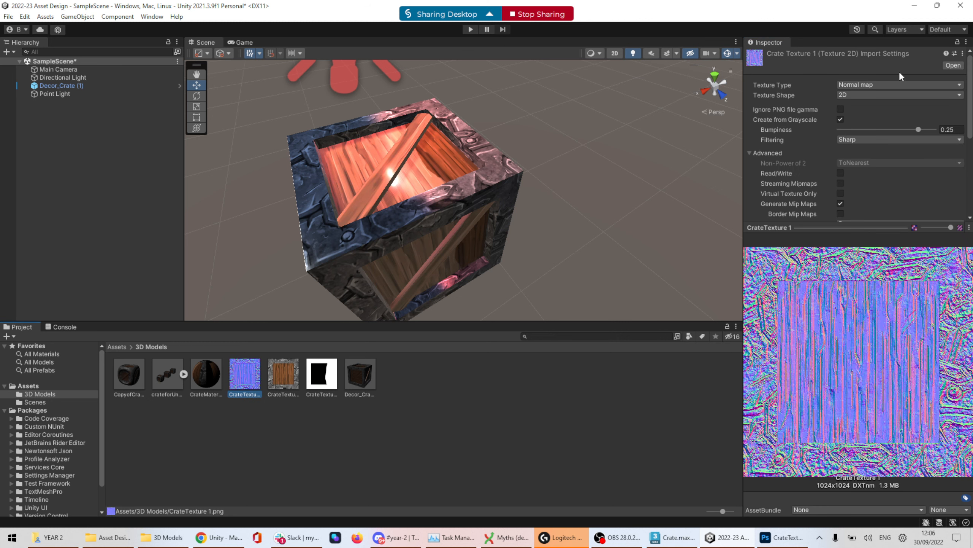
{"action": "left_click", "coordinate": [866, 86]}
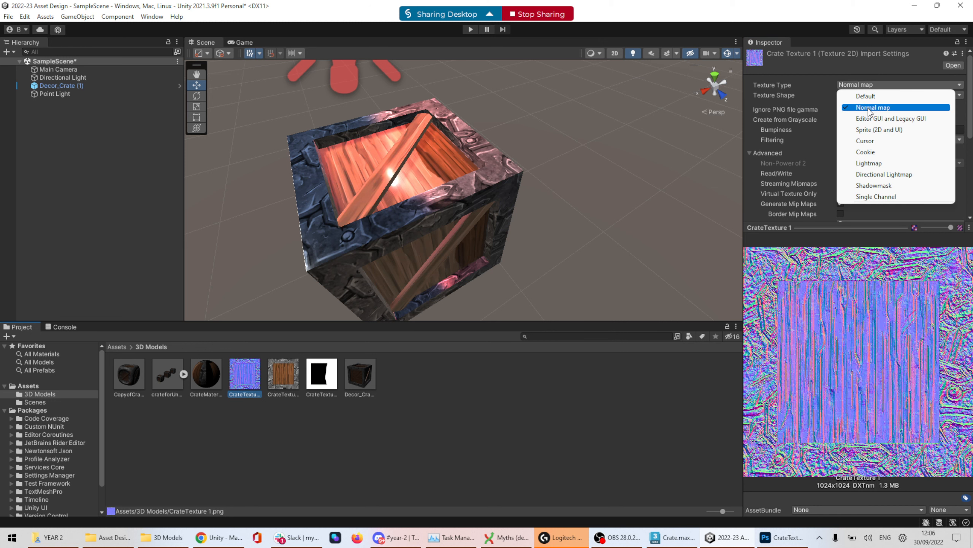
{"action": "left_click", "coordinate": [861, 106]}
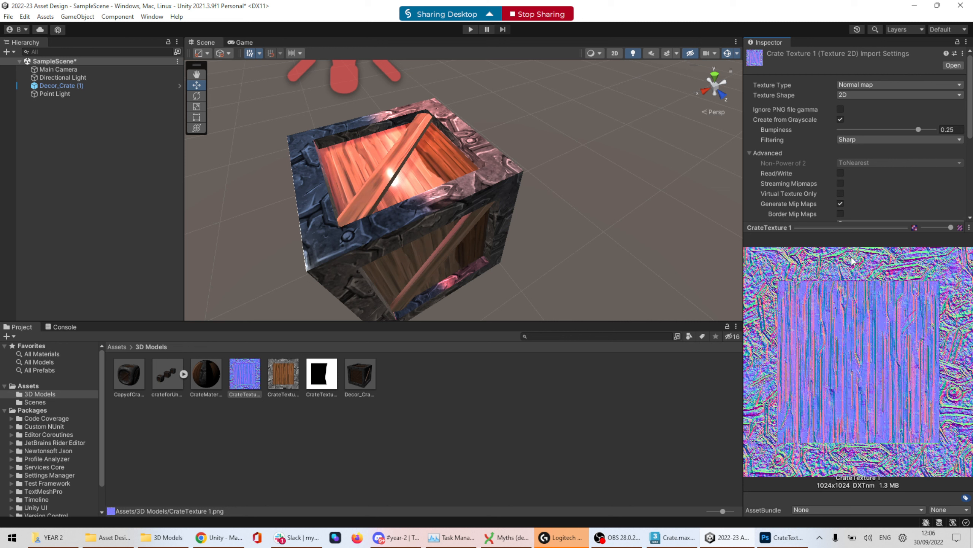
Step: Try a Bumpiness of 0.057 with Smooth filtering on the CrateTexture 1 normal map and apply it
{"action": "left_click_drag", "start_coordinate": [920, 128], "coordinate": [852, 129]}
{"action": "left_click_drag", "start_coordinate": [911, 132], "coordinate": [858, 137]}
{"action": "left_click", "coordinate": [865, 139]}
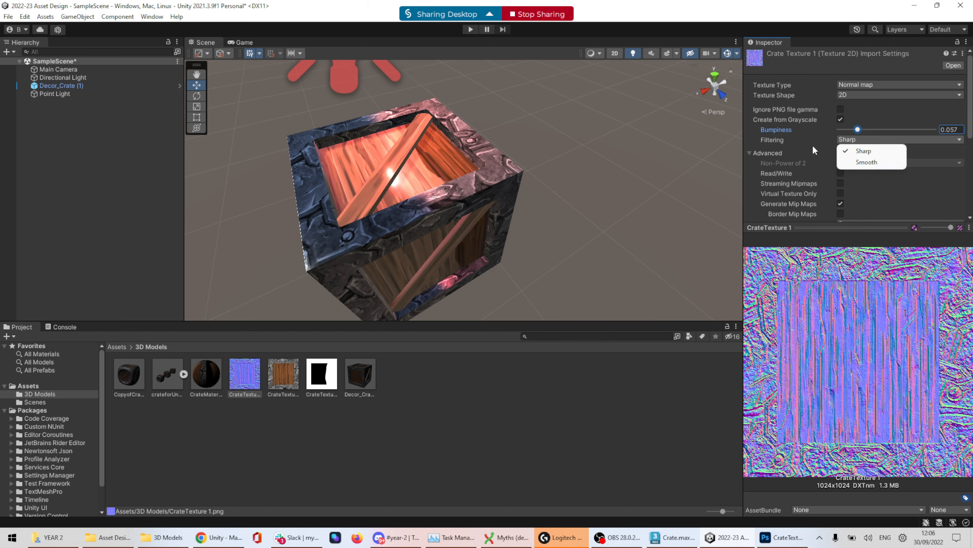
{"action": "left_click", "coordinate": [872, 163]}
{"action": "scroll", "coordinate": [912, 194], "scroll_direction": "down", "scroll_amount": 3}
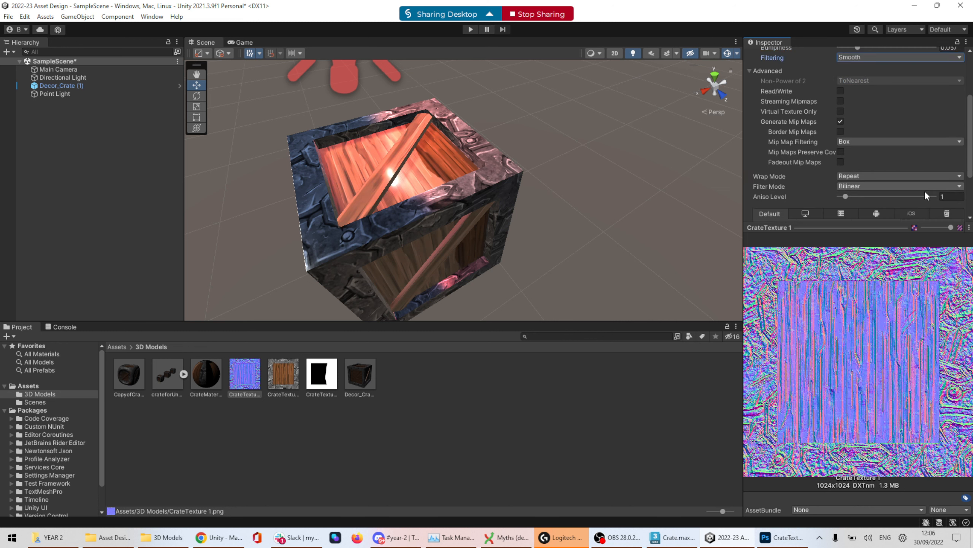
{"action": "scroll", "coordinate": [925, 190], "scroll_direction": "down", "scroll_amount": 2}
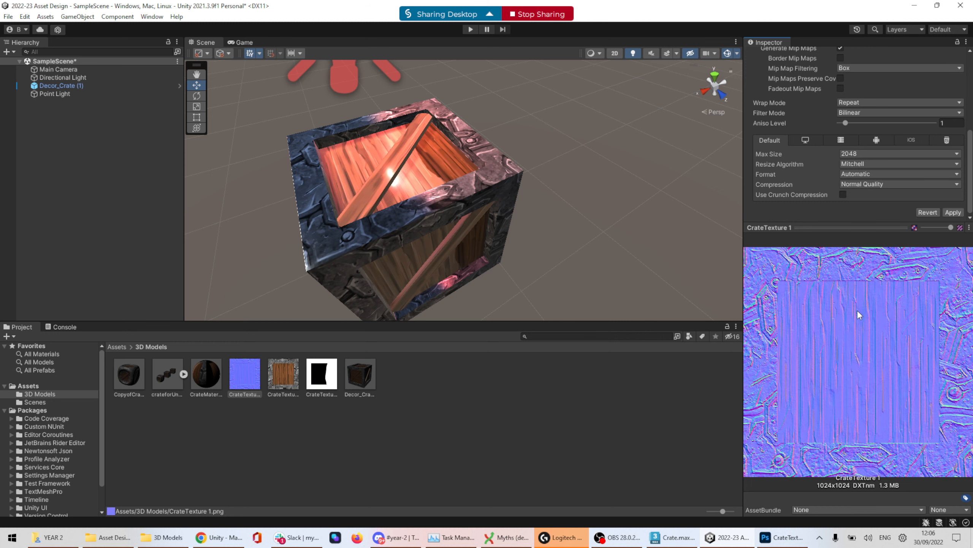
Step: Return the CrateTexture 1 normal map to a Bumpiness of 0.25 with Sharp filtering and apply it
{"action": "scroll", "coordinate": [817, 139], "scroll_direction": "up", "scroll_amount": 3}
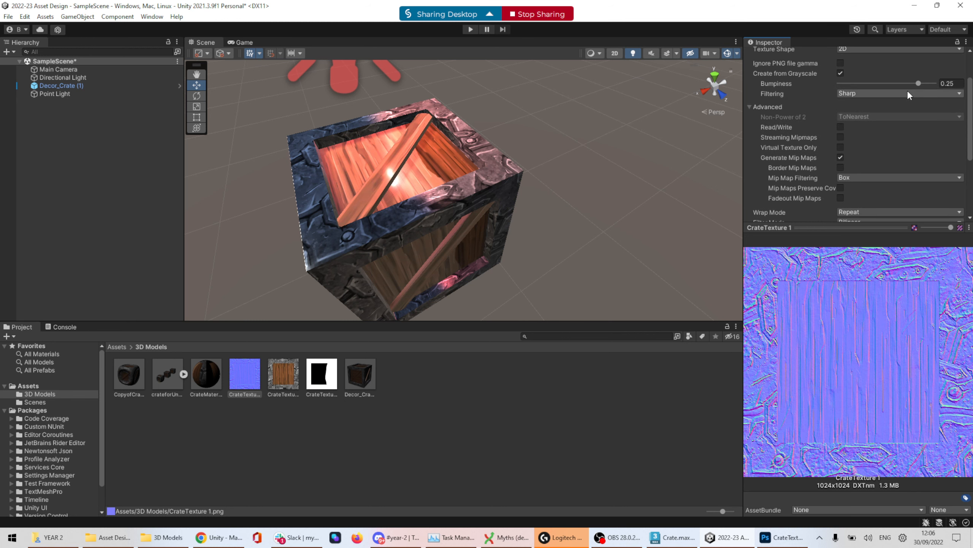
{"action": "scroll", "coordinate": [908, 93], "scroll_direction": "down", "scroll_amount": 3}
{"action": "left_click", "coordinate": [953, 212]}
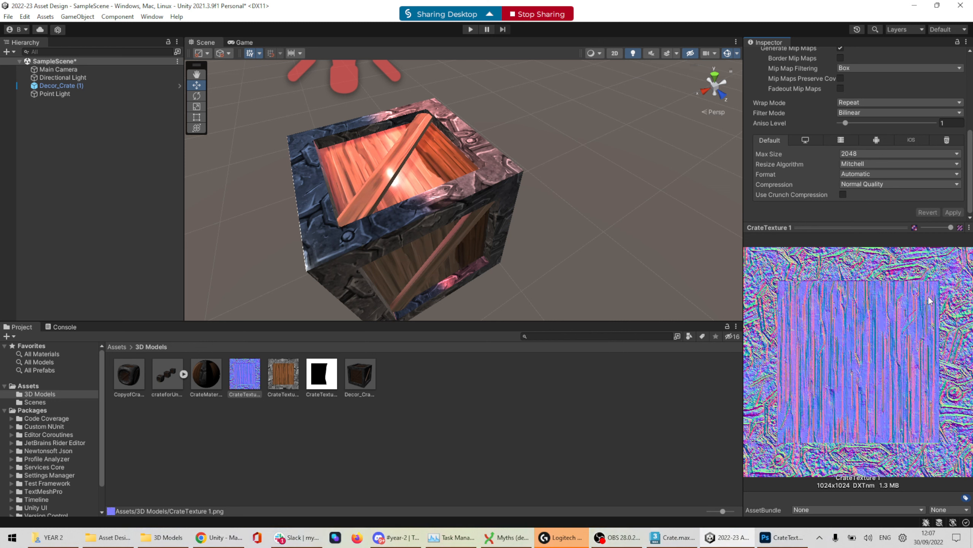
Step: Set the CrateTexture 1 normal map to Smooth filtering with a lower Bumpiness and apply the import settings
{"action": "scroll", "coordinate": [865, 149], "scroll_direction": "up", "scroll_amount": 2}
{"action": "scroll", "coordinate": [864, 145], "scroll_direction": "up", "scroll_amount": 2}
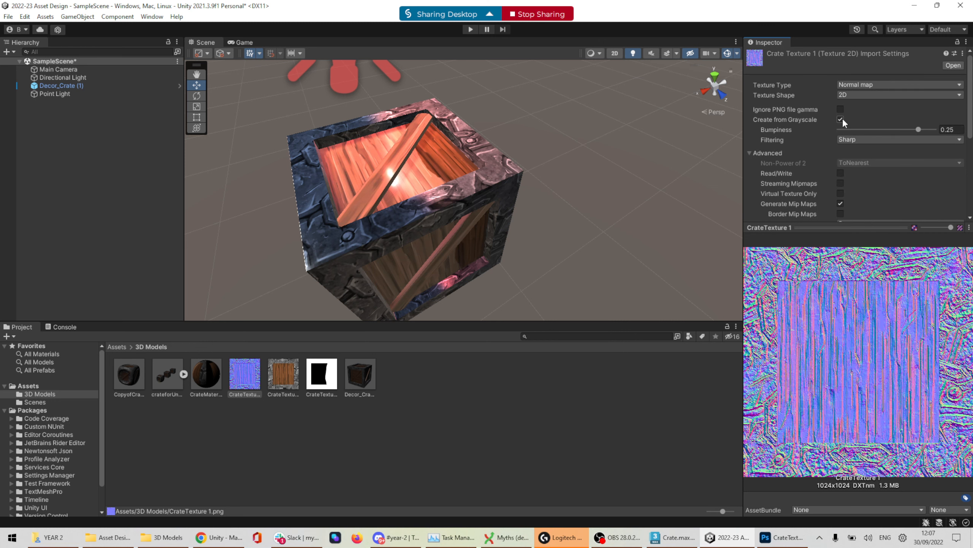
{"action": "left_click", "coordinate": [859, 138]}
{"action": "left_click", "coordinate": [864, 162]}
{"action": "left_click_drag", "start_coordinate": [919, 130], "coordinate": [872, 133]}
{"action": "scroll", "coordinate": [942, 192], "scroll_direction": "down", "scroll_amount": 5}
{"action": "left_click", "coordinate": [954, 214]}
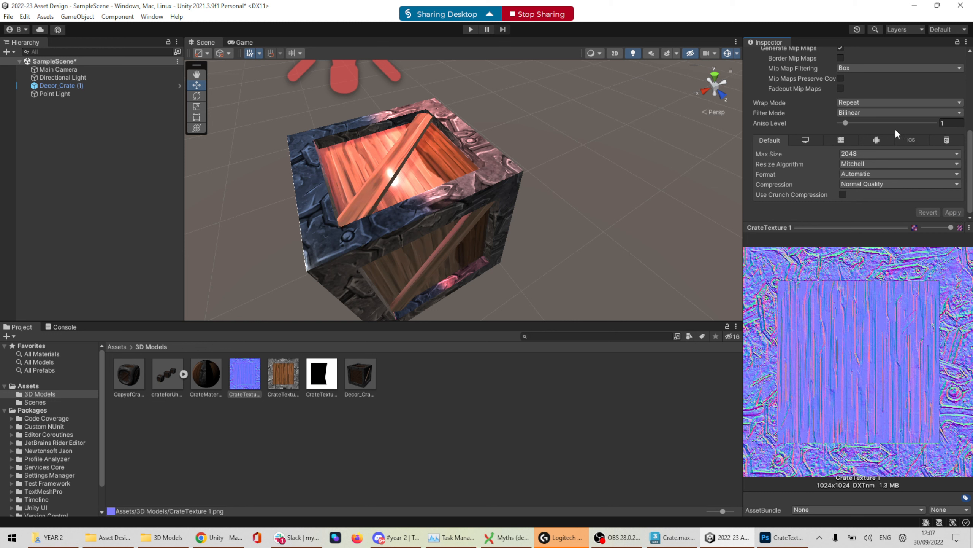
{"action": "scroll", "coordinate": [892, 128], "scroll_direction": "up", "scroll_amount": 5}
{"action": "scroll", "coordinate": [912, 183], "scroll_direction": "down", "scroll_amount": 5}
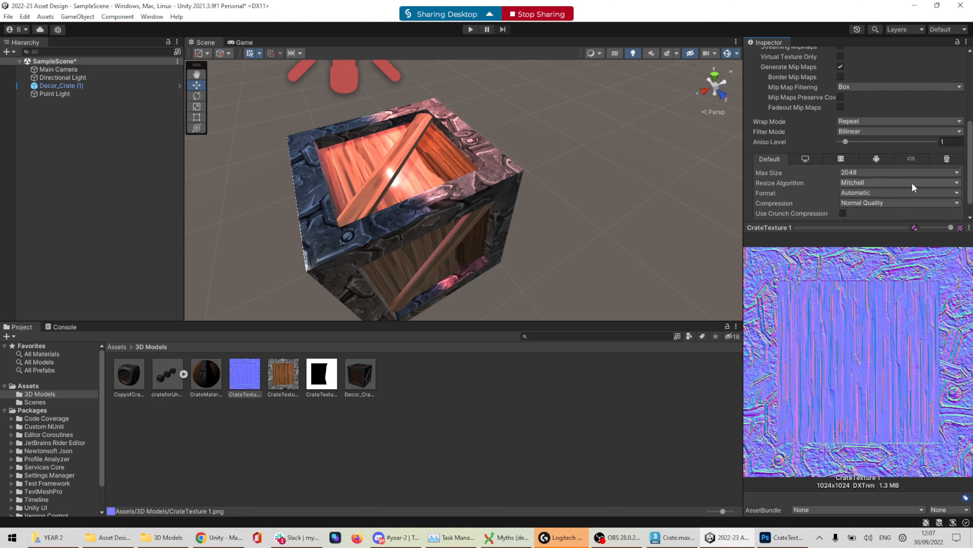
{"action": "left_click", "coordinate": [952, 213]}
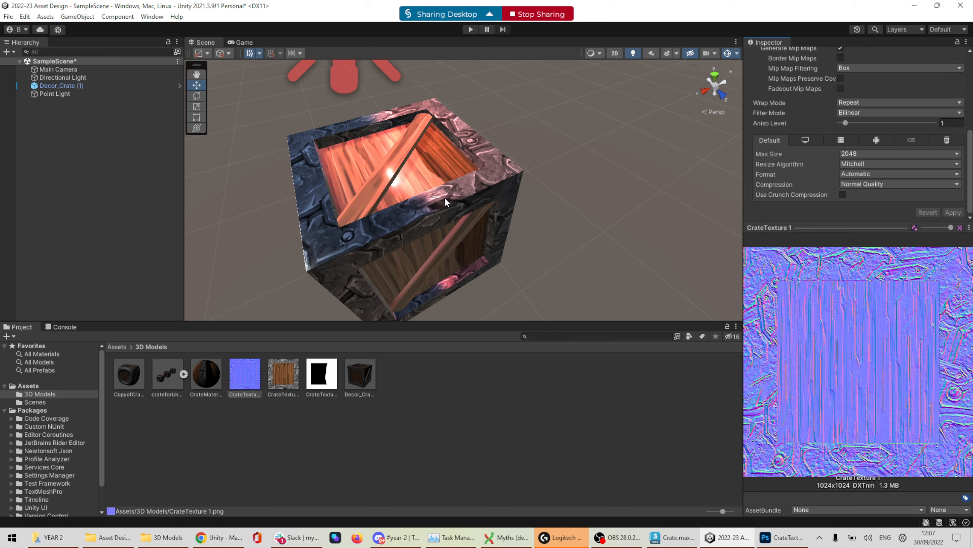
Step: Assign the CrateTexture 1 normal map to the Normal Map slot of CrateMaterial
{"action": "left_click", "coordinate": [212, 383]}
{"action": "scroll", "coordinate": [804, 176], "scroll_direction": "up", "scroll_amount": 10}
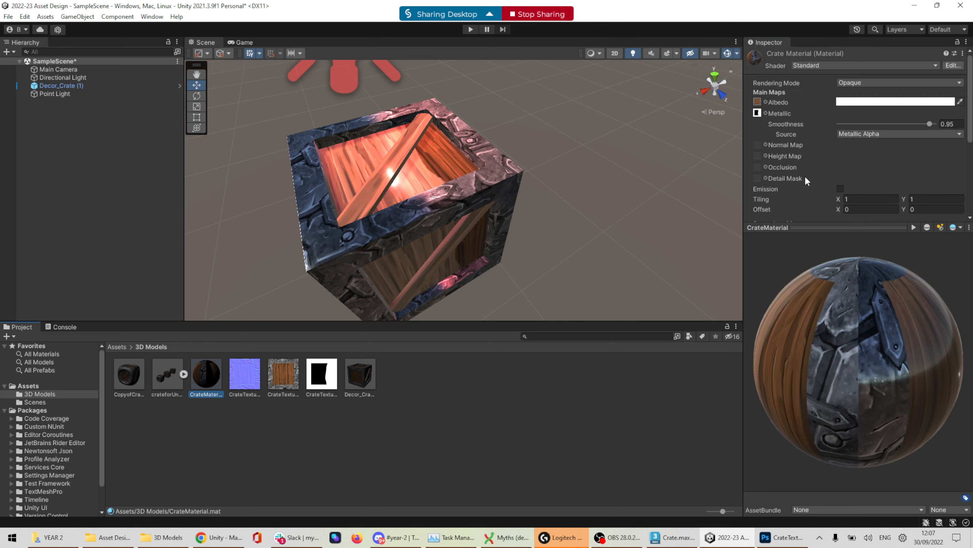
{"action": "scroll", "coordinate": [800, 178], "scroll_direction": "down", "scroll_amount": 2}
{"action": "scroll", "coordinate": [795, 170], "scroll_direction": "up", "scroll_amount": 2}
{"action": "left_click_drag", "start_coordinate": [245, 374], "coordinate": [761, 145]}
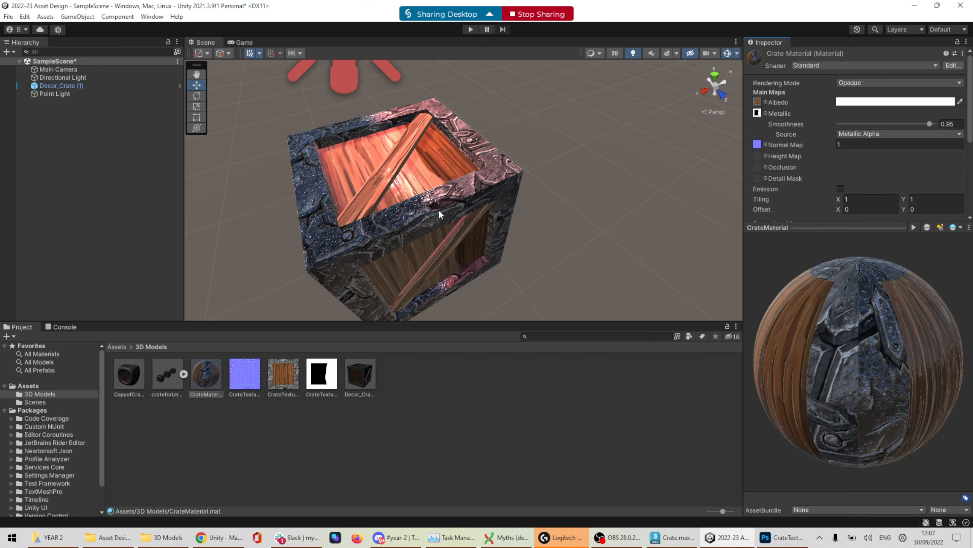
Step: Examine the normal-mapped wood and metal surfaces of the crate from several angles in the scene
{"action": "mouse_move", "coordinate": [454, 200]}
{"action": "left_mouse_down", "text": "alt"}
{"action": "mouse_move", "coordinate": [521, 184]}
{"action": "mouse_move", "coordinate": [489, 211]}
{"action": "mouse_move", "coordinate": [466, 203]}
{"action": "left_mouse_up", "text": "alt"}
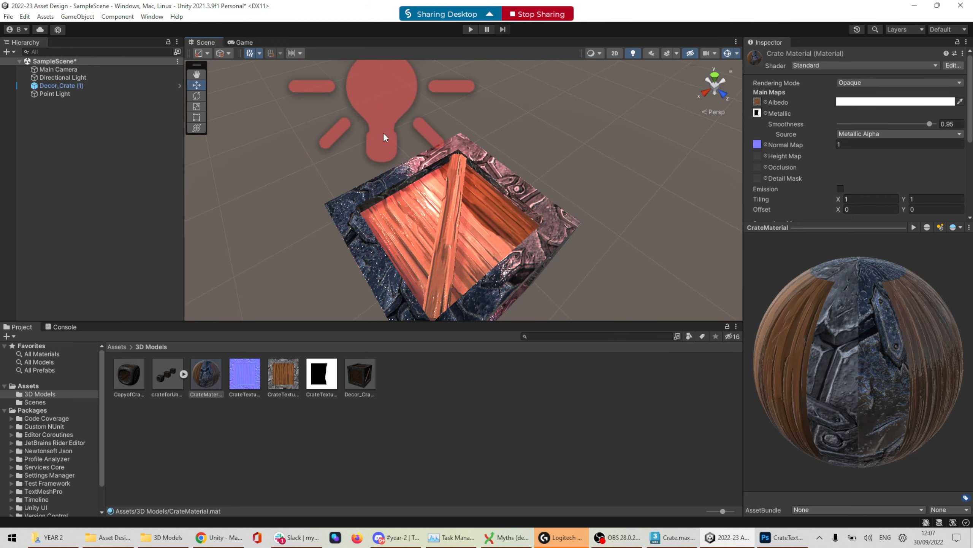
{"action": "left_click", "coordinate": [330, 121]}
{"action": "left_click_drag", "start_coordinate": [396, 102], "coordinate": [403, 160]}
{"action": "left_click_drag", "start_coordinate": [584, 245], "coordinate": [591, 220]}
{"action": "key", "text": "x"}
{"action": "key", "text": "x"}
{"action": "key", "text": "x"}
{"action": "key", "text": "x"}
{"action": "key", "text": "x"}
{"action": "middle_click_drag", "start_coordinate": [606, 219], "coordinate": [547, 214]}
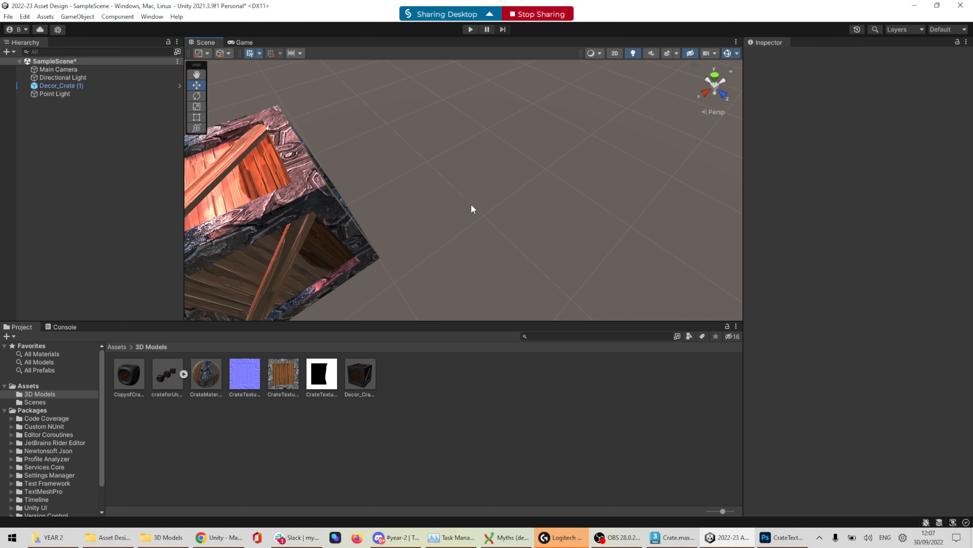
{"action": "left_click_drag", "start_coordinate": [470, 203], "coordinate": [347, 175], "text": "alt"}
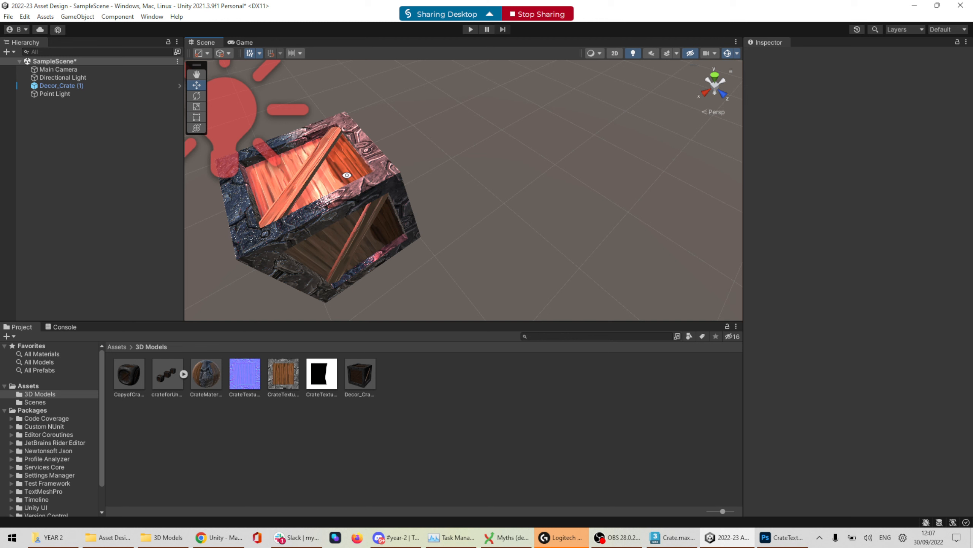
Step: Move the point light above the crate to X 2.427, Y 1.502, Z 1.196
{"action": "left_click", "coordinate": [368, 191]}
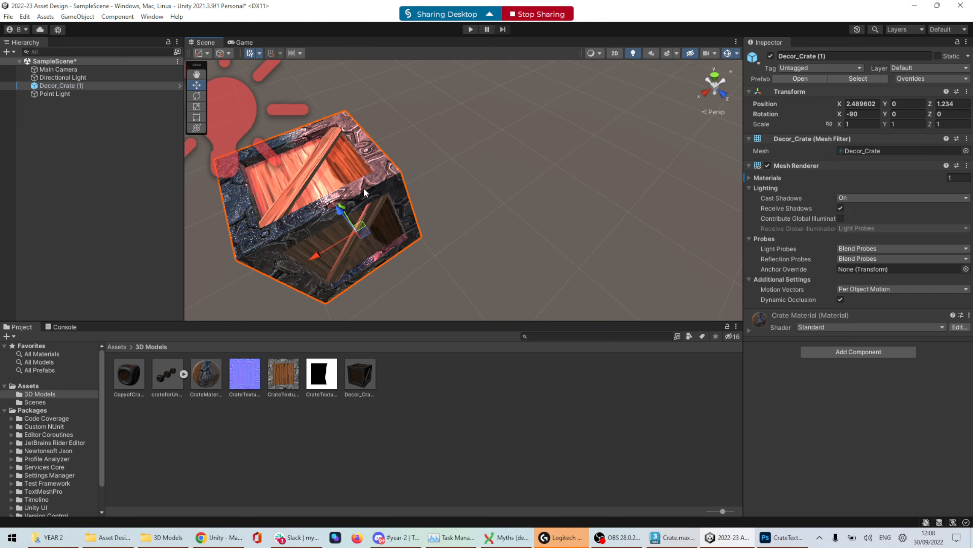
{"action": "left_click", "coordinate": [214, 387]}
{"action": "scroll", "coordinate": [354, 256], "scroll_direction": "down", "scroll_amount": 5}
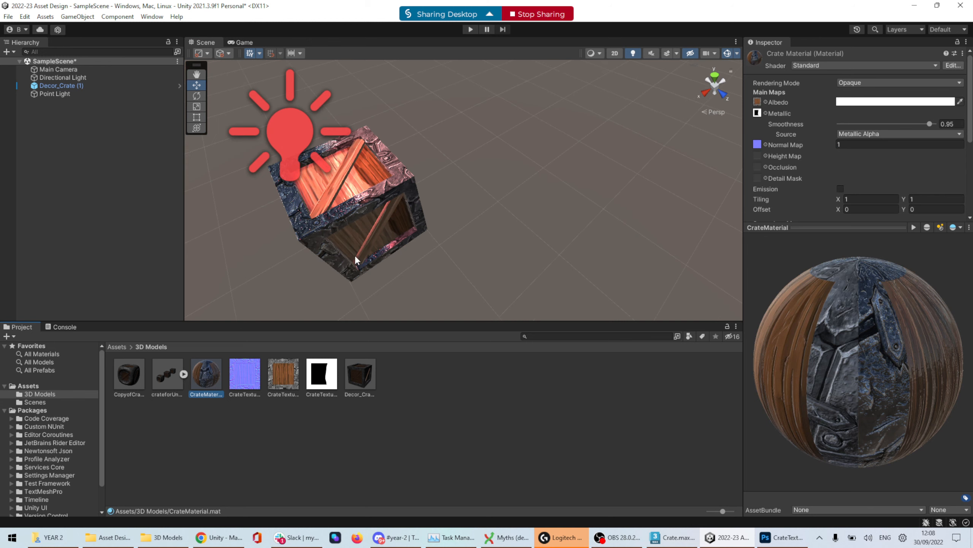
{"action": "scroll", "coordinate": [278, 143], "scroll_direction": "up", "scroll_amount": 3}
{"action": "left_click_drag", "start_coordinate": [236, 83], "coordinate": [303, 111]}
Step: Try CrateMaterial smoothness values of 0.409 and 0.859, settle on 0.398, and inspect the selected crate from another angle
{"action": "left_click", "coordinate": [206, 373]}
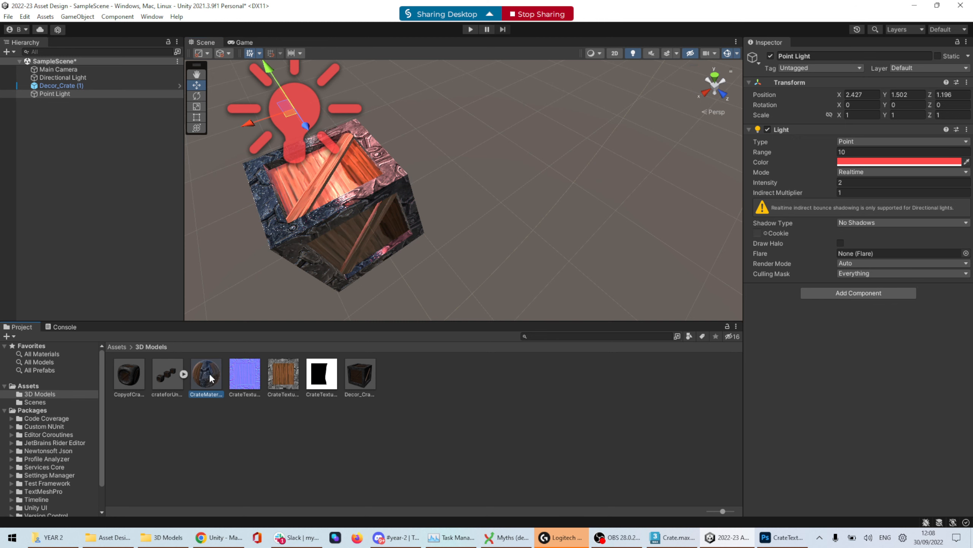
{"action": "left_click_drag", "start_coordinate": [930, 124], "coordinate": [879, 125]}
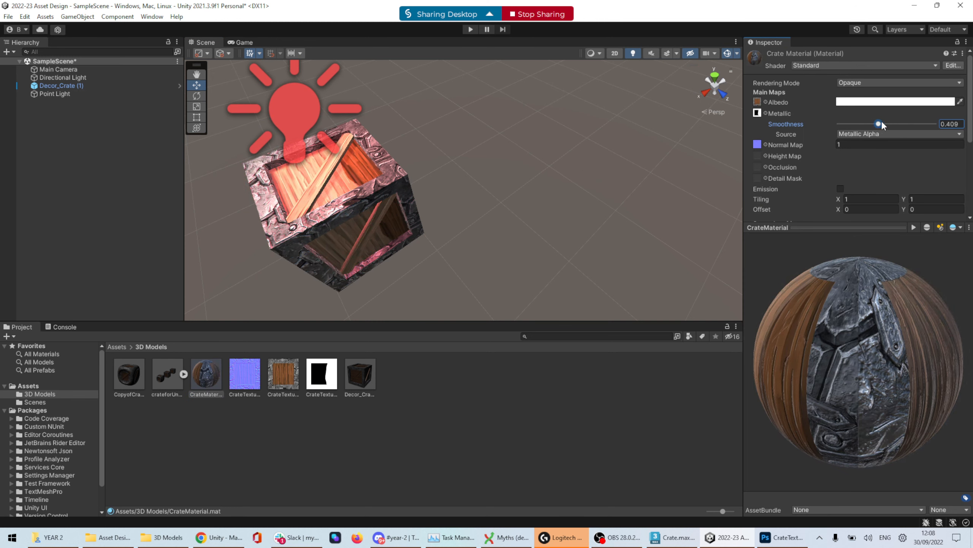
{"action": "scroll", "coordinate": [374, 228], "scroll_direction": "up", "scroll_amount": 5}
{"action": "scroll", "coordinate": [372, 218], "scroll_direction": "down", "scroll_amount": 4}
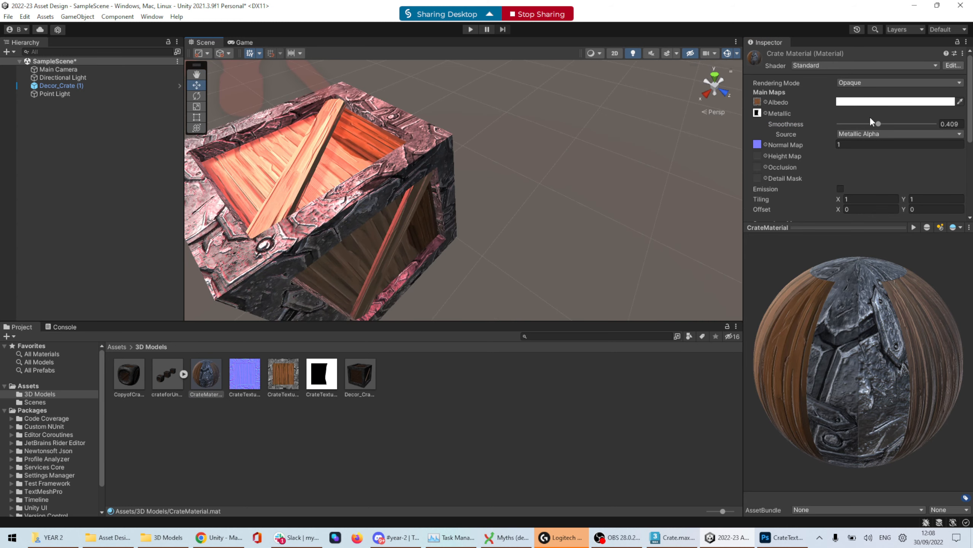
{"action": "left_click_drag", "start_coordinate": [878, 124], "coordinate": [921, 124]}
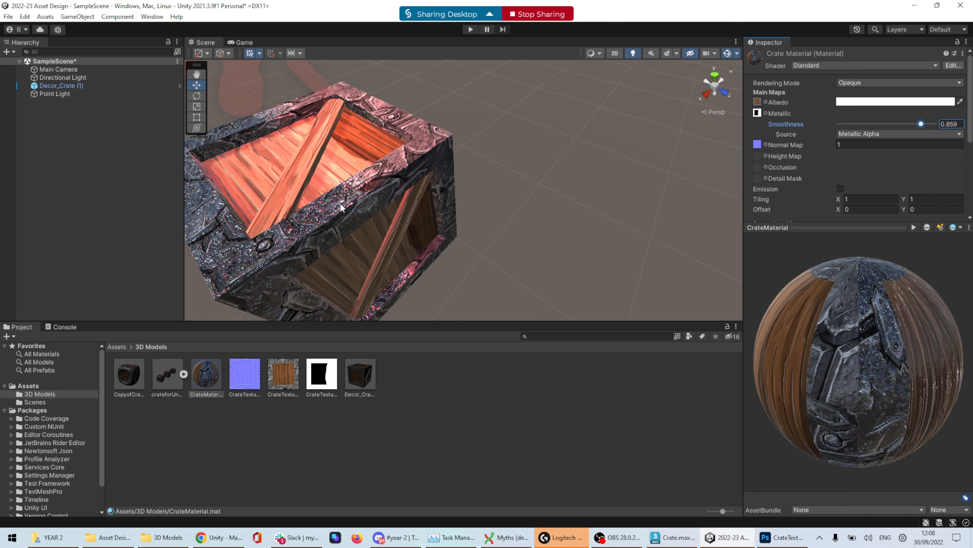
{"action": "left_click_drag", "start_coordinate": [929, 125], "coordinate": [879, 124]}
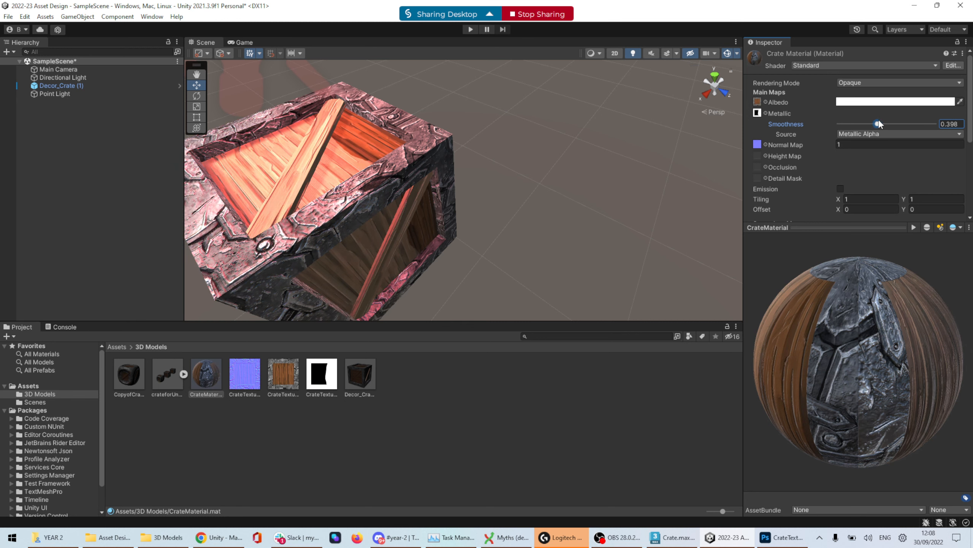
{"action": "left_click", "coordinate": [364, 215]}
{"action": "left_click_drag", "start_coordinate": [364, 215], "coordinate": [460, 220], "text": "alt"}
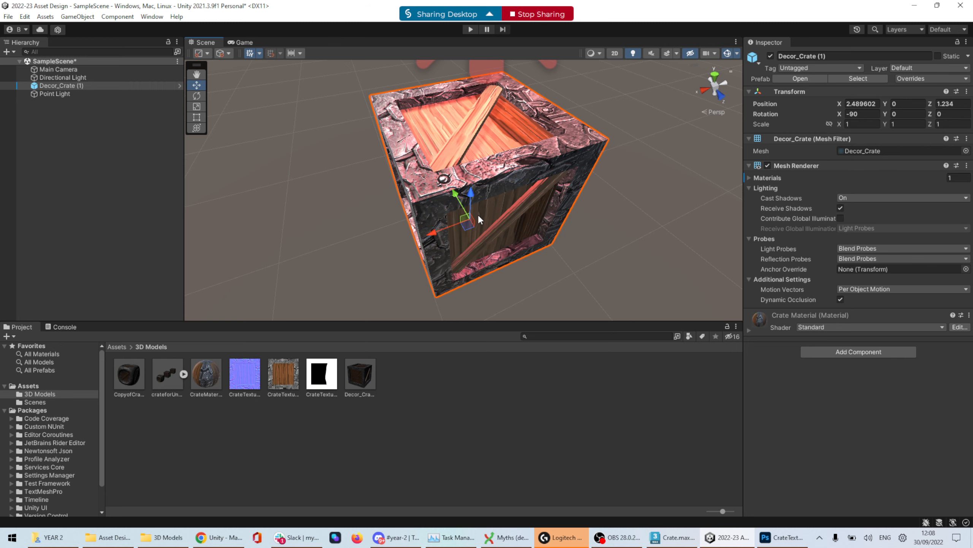
{"action": "left_click", "coordinate": [715, 538]}
{"action": "left_click", "coordinate": [715, 537]}
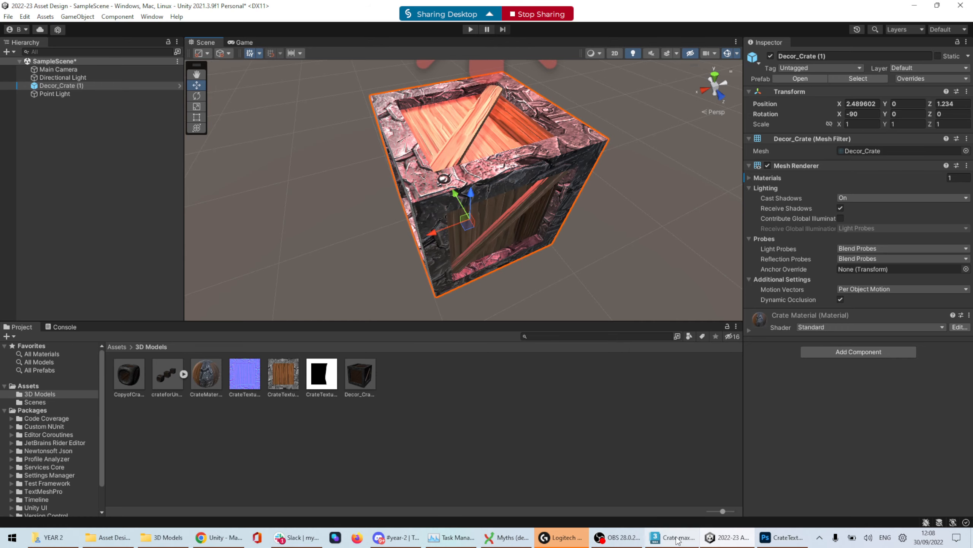
{"action": "left_click", "coordinate": [671, 537]}
{"action": "left_click", "coordinate": [670, 537]}
{"action": "left_click", "coordinate": [617, 537]}
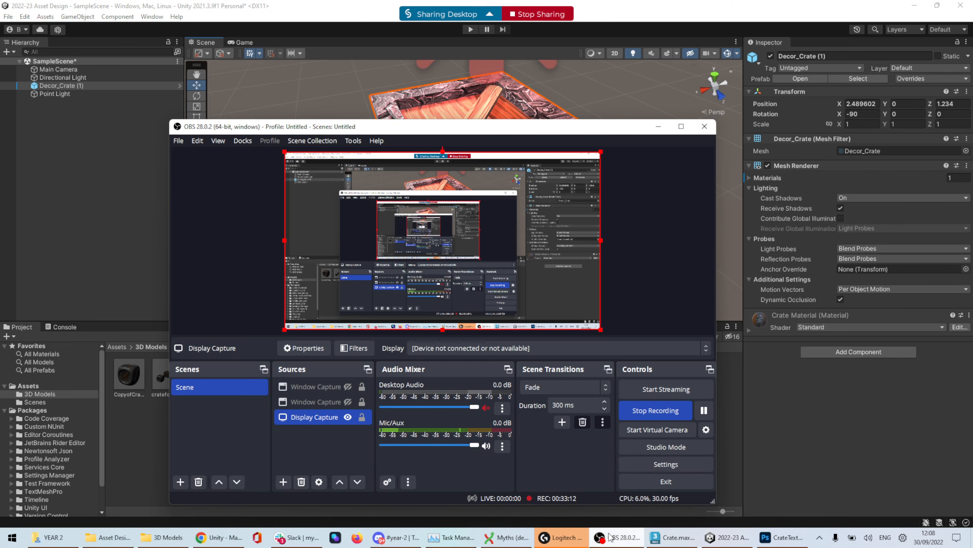
{"action": "left_click", "coordinate": [703, 411]}
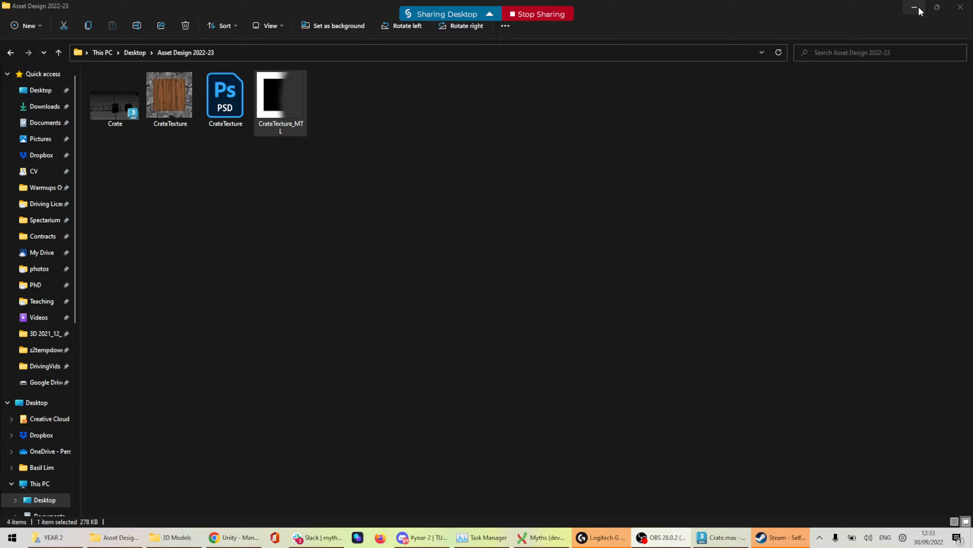
Step: Switch to Substance Painter, continue despite the outdated GPU driver and decline the new version download
{"action": "left_click", "coordinate": [917, 8]}
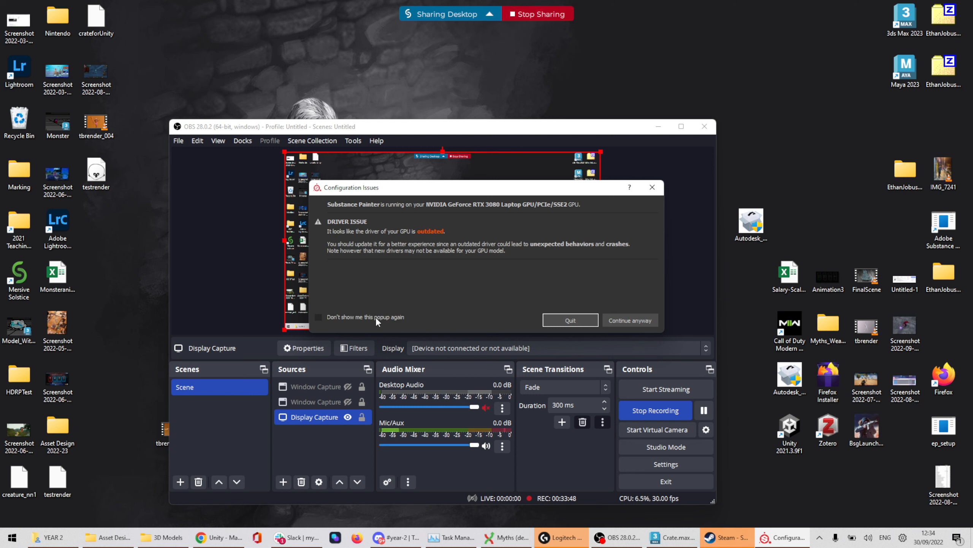
{"action": "left_click", "coordinate": [640, 320]}
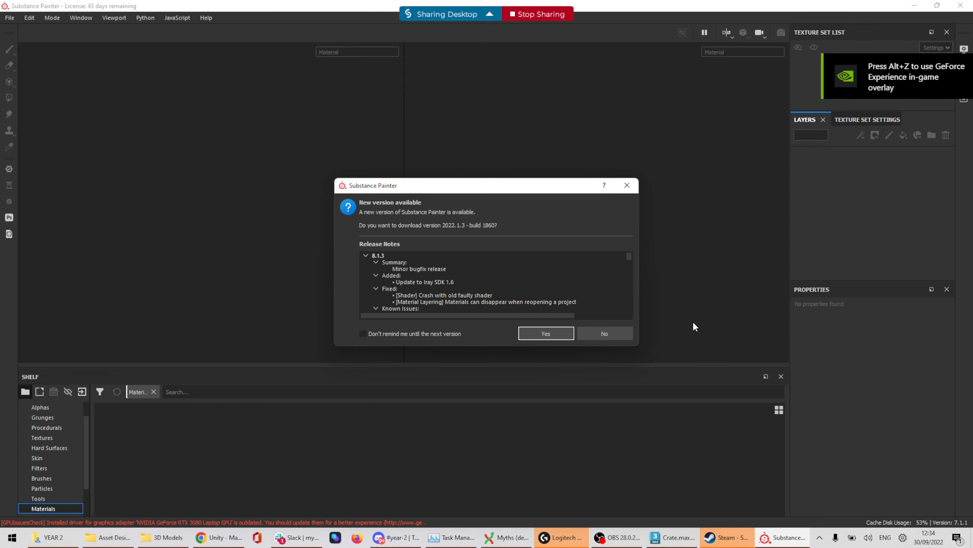
{"action": "left_click", "coordinate": [615, 332]}
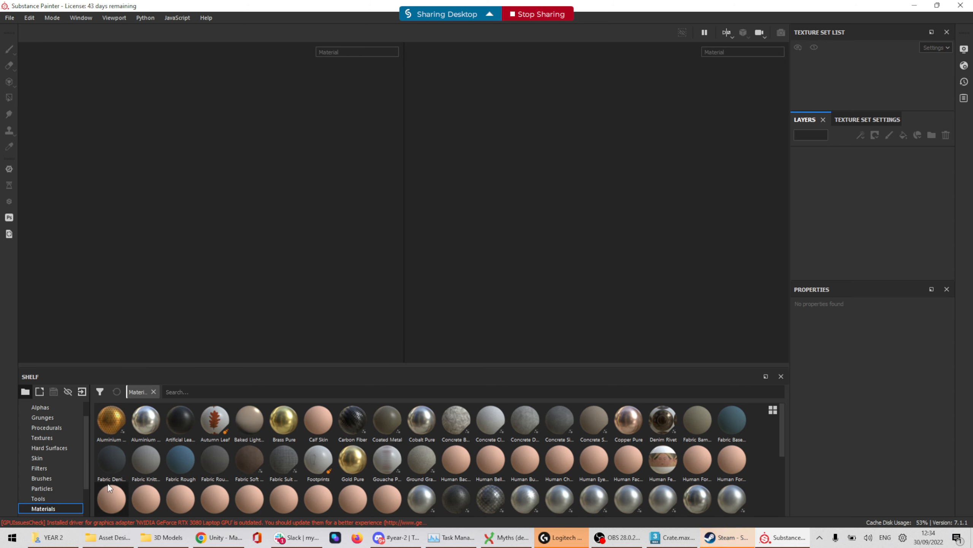
{"action": "scroll", "coordinate": [429, 460], "scroll_direction": "down", "scroll_amount": 3}
{"action": "scroll", "coordinate": [429, 459], "scroll_direction": "down", "scroll_amount": 1}
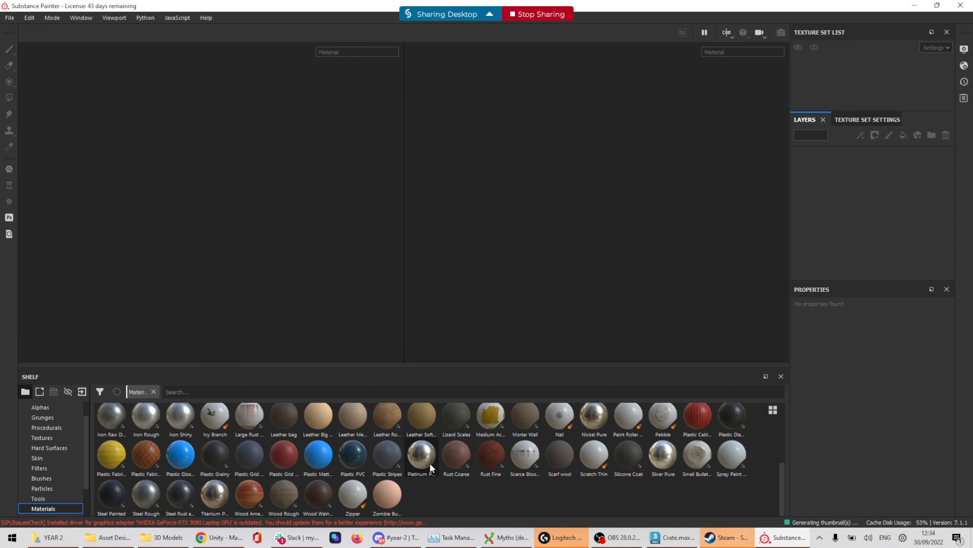
{"action": "scroll", "coordinate": [492, 452], "scroll_direction": "up", "scroll_amount": 4}
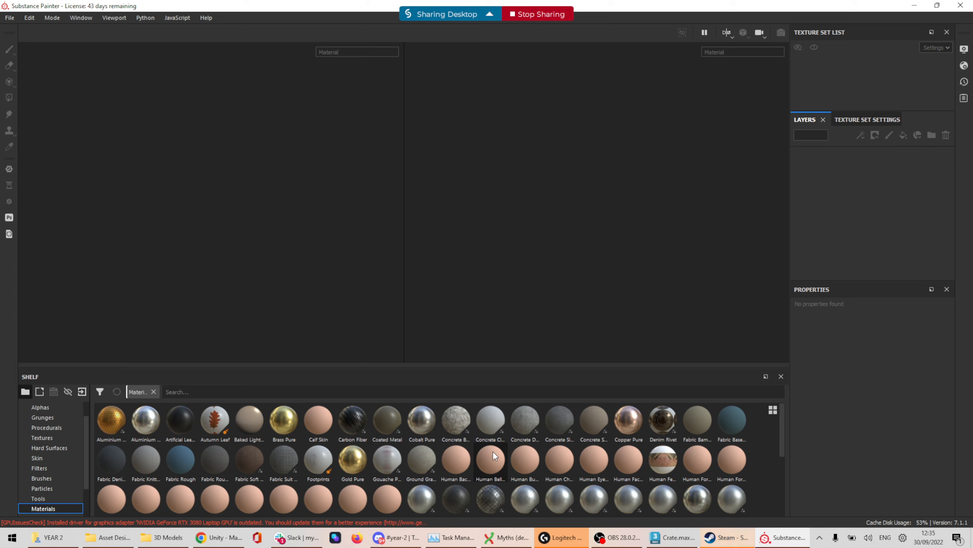
Step: Start a new project using the PBR - Metallic Roughness Alpha-blend template
{"action": "left_click", "coordinate": [10, 18]}
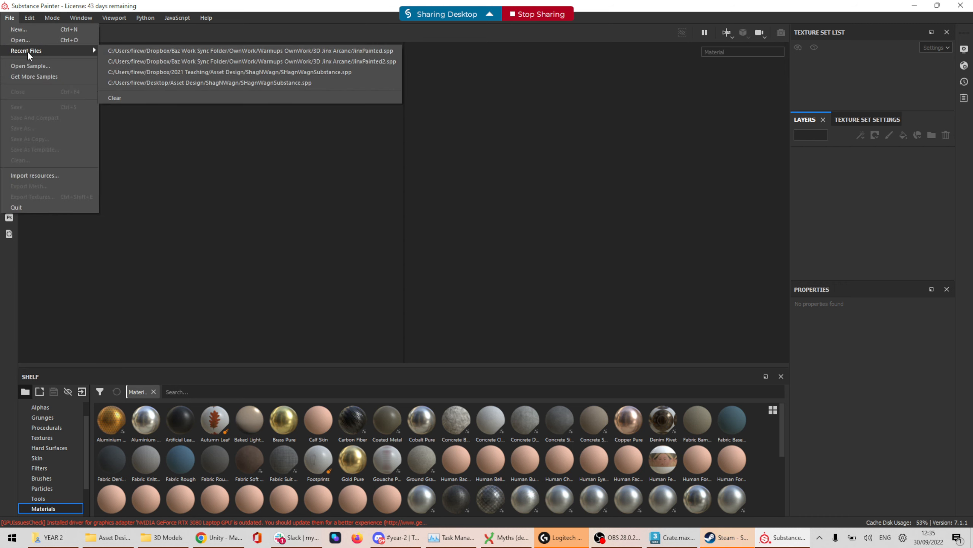
{"action": "left_click", "coordinate": [48, 32]}
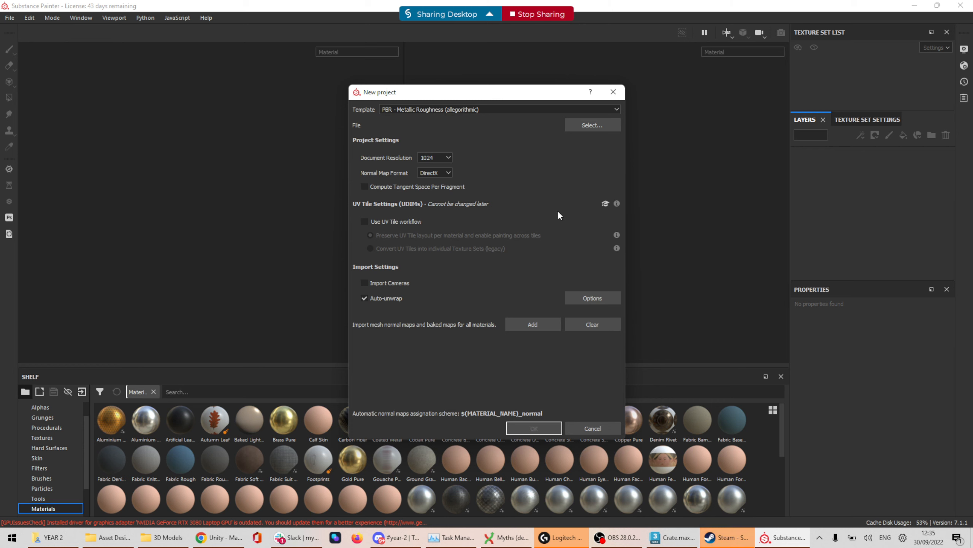
{"action": "left_click", "coordinate": [427, 111]}
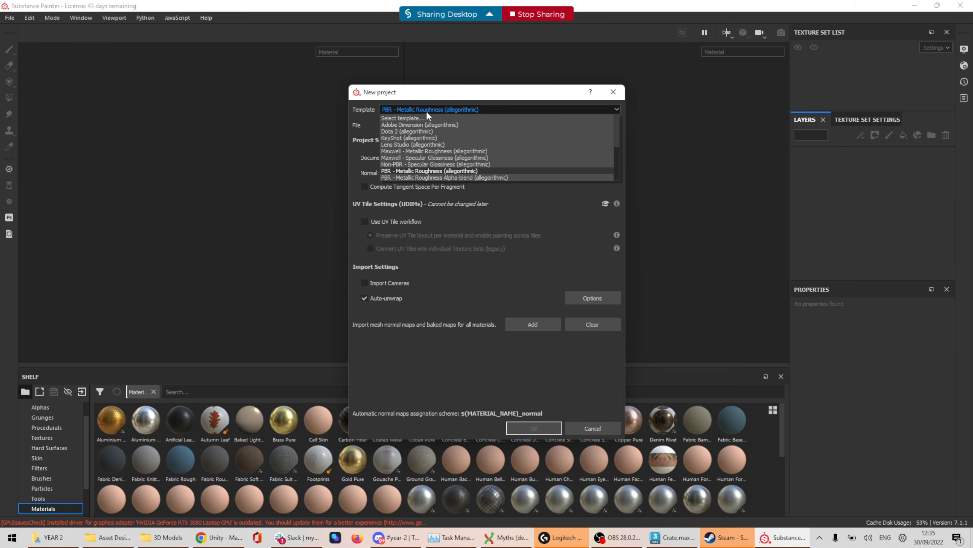
{"action": "scroll", "coordinate": [429, 116], "scroll_direction": "down", "scroll_amount": 3}
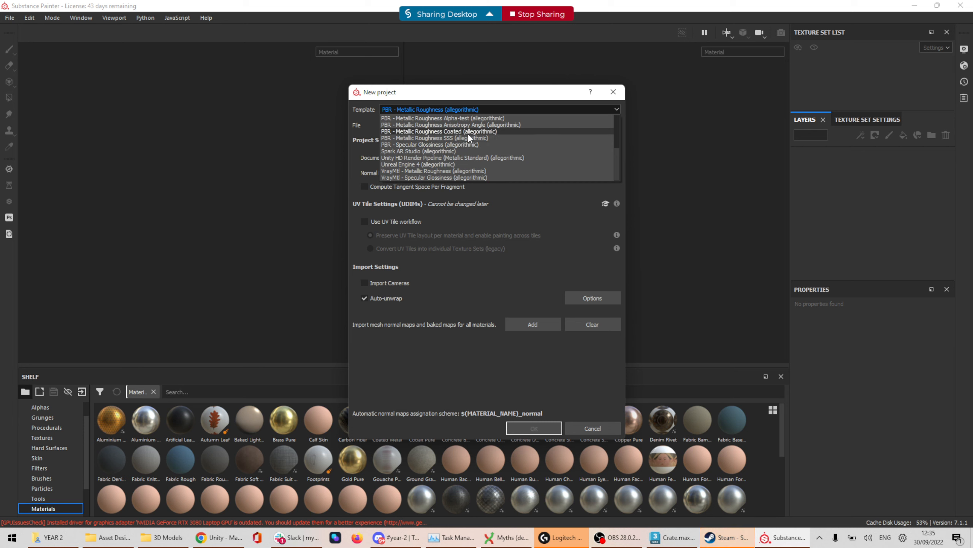
{"action": "scroll", "coordinate": [444, 134], "scroll_direction": "up", "scroll_amount": 3}
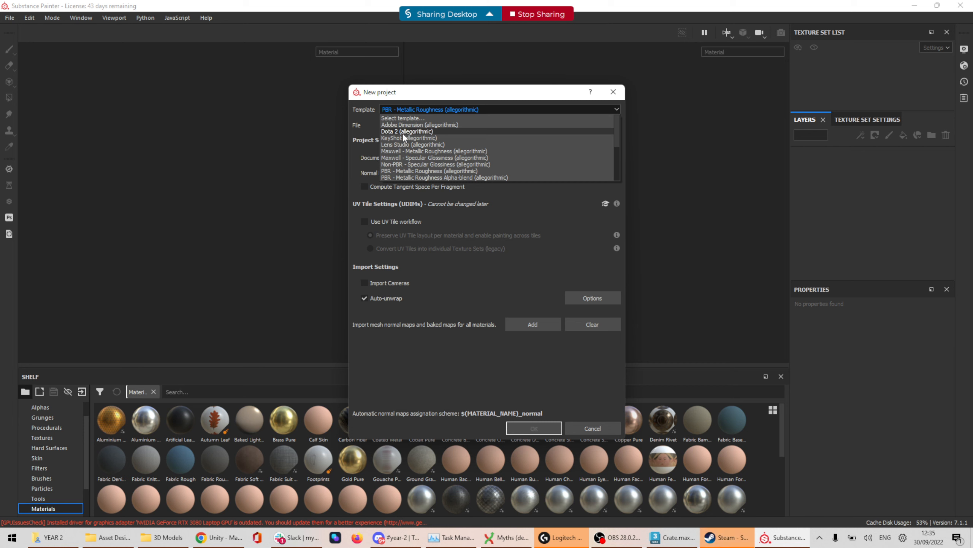
{"action": "scroll", "coordinate": [398, 153], "scroll_direction": "down", "scroll_amount": 1}
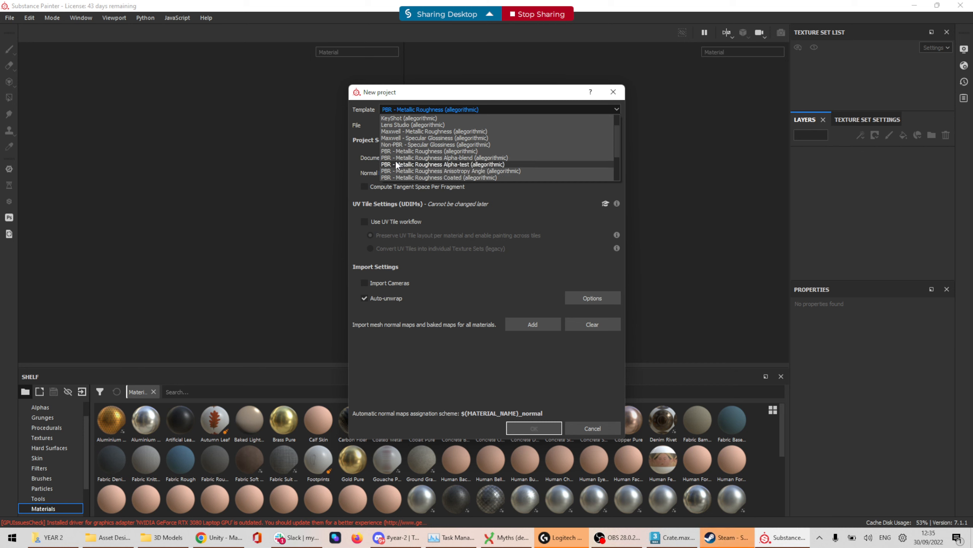
{"action": "scroll", "coordinate": [395, 163], "scroll_direction": "down", "scroll_amount": 3}
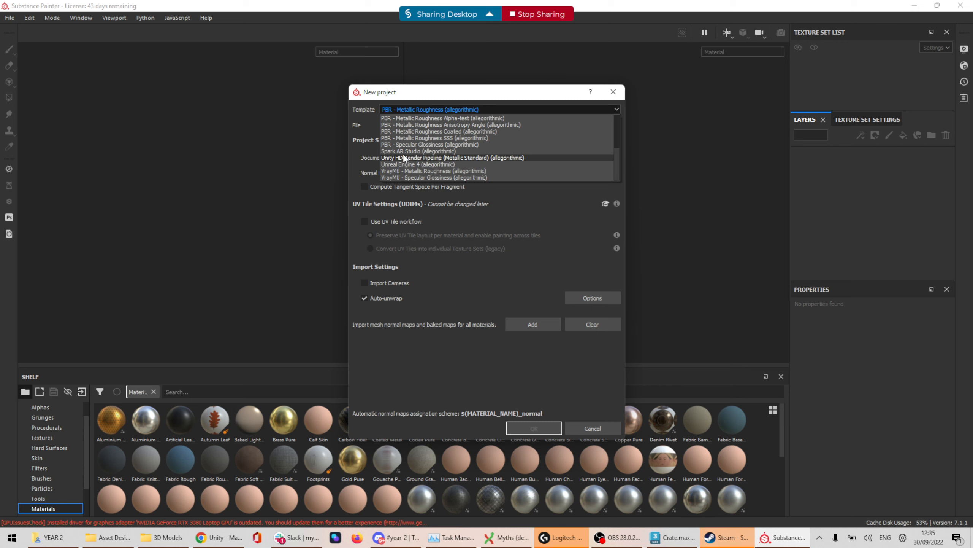
{"action": "scroll", "coordinate": [403, 157], "scroll_direction": "up", "scroll_amount": 2}
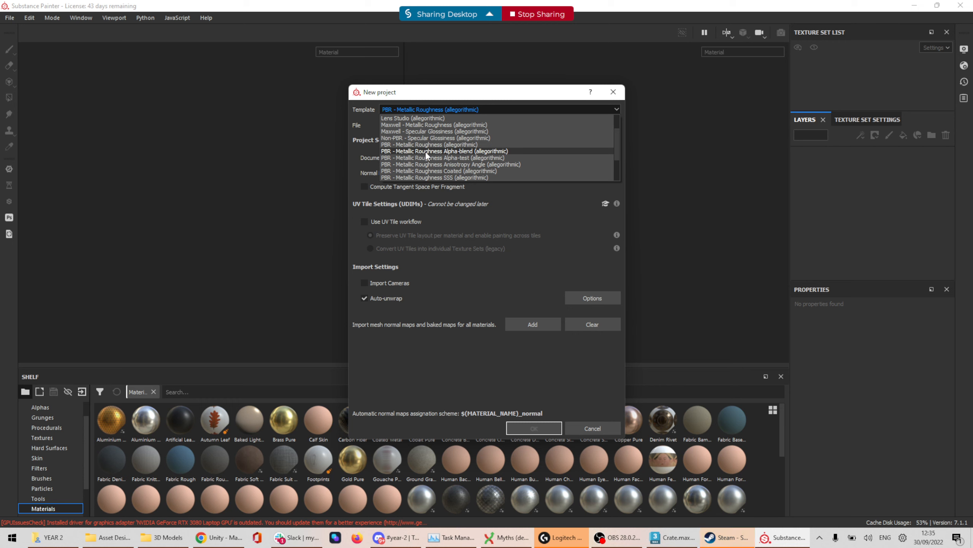
{"action": "left_click", "coordinate": [427, 153]}
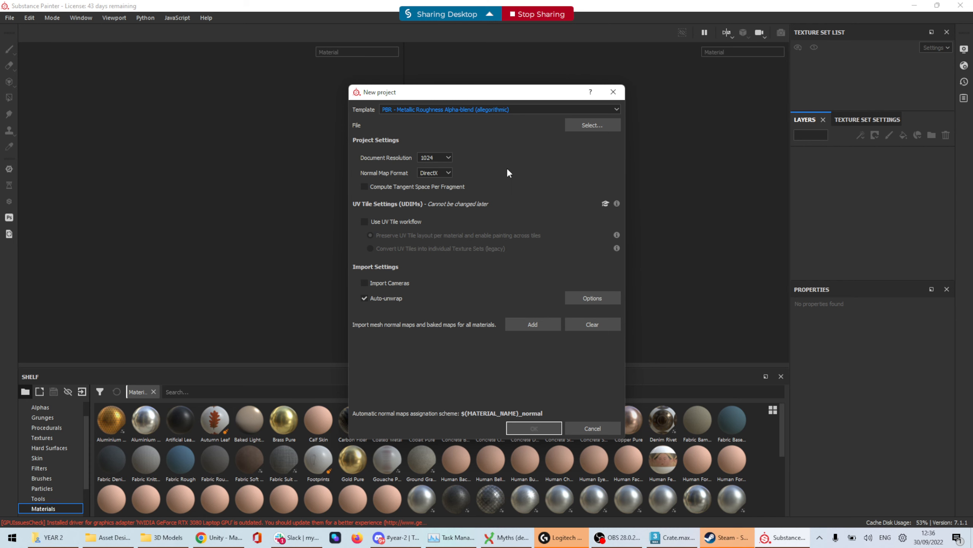
Step: Choose the crateforUnity FBX file on the Desktop as the new project's mesh
{"action": "left_click", "coordinate": [575, 124]}
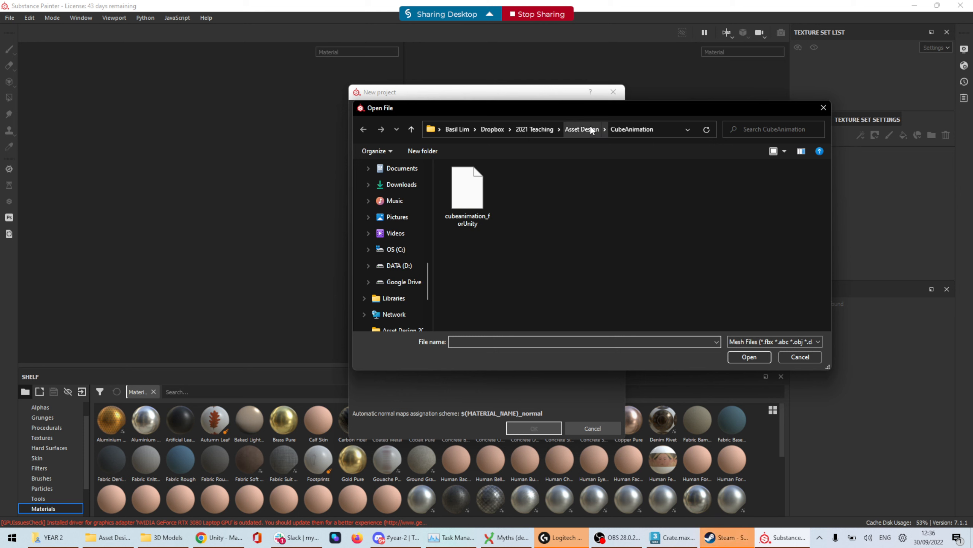
{"action": "left_click", "coordinate": [590, 131]}
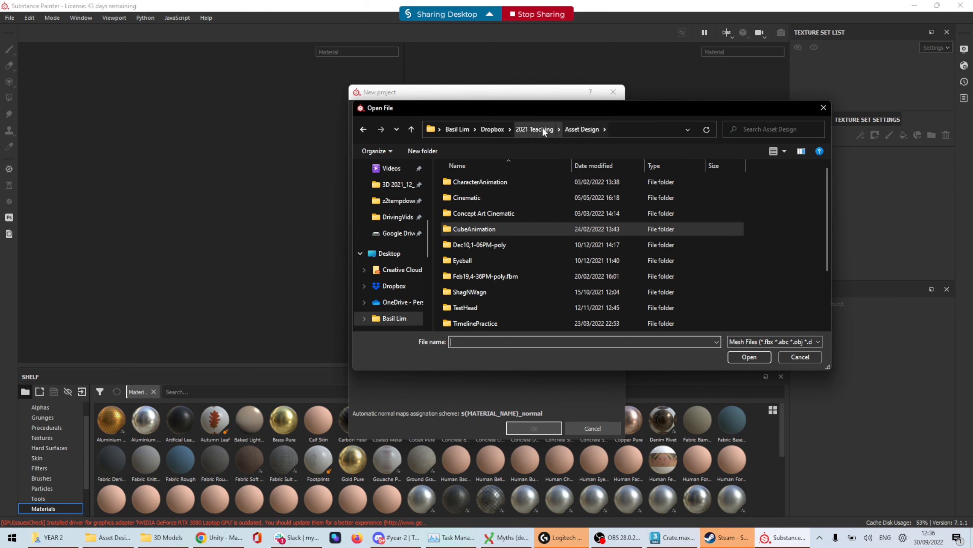
{"action": "left_click", "coordinate": [492, 129]}
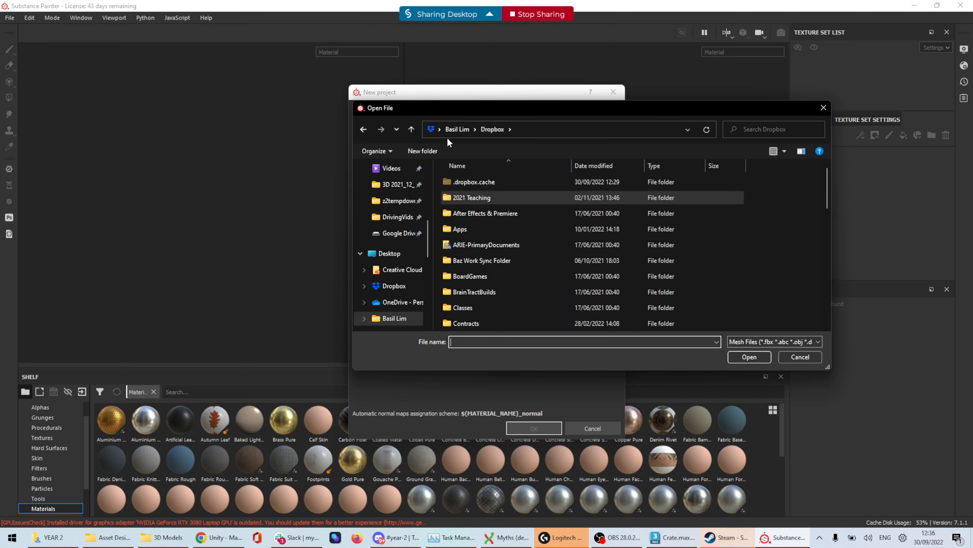
{"action": "scroll", "coordinate": [389, 230], "scroll_direction": "up", "scroll_amount": 8}
{"action": "left_click", "coordinate": [389, 184]}
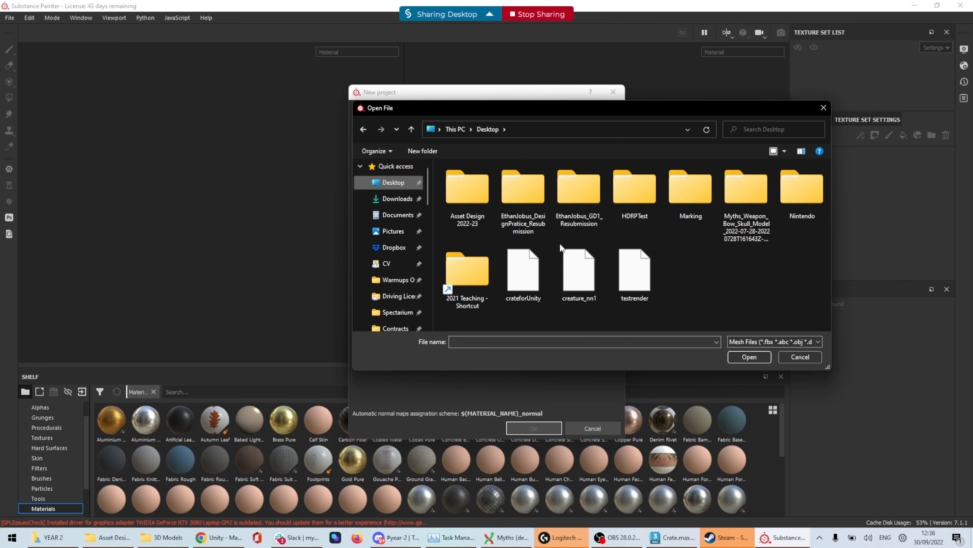
{"action": "double_click", "coordinate": [457, 203]}
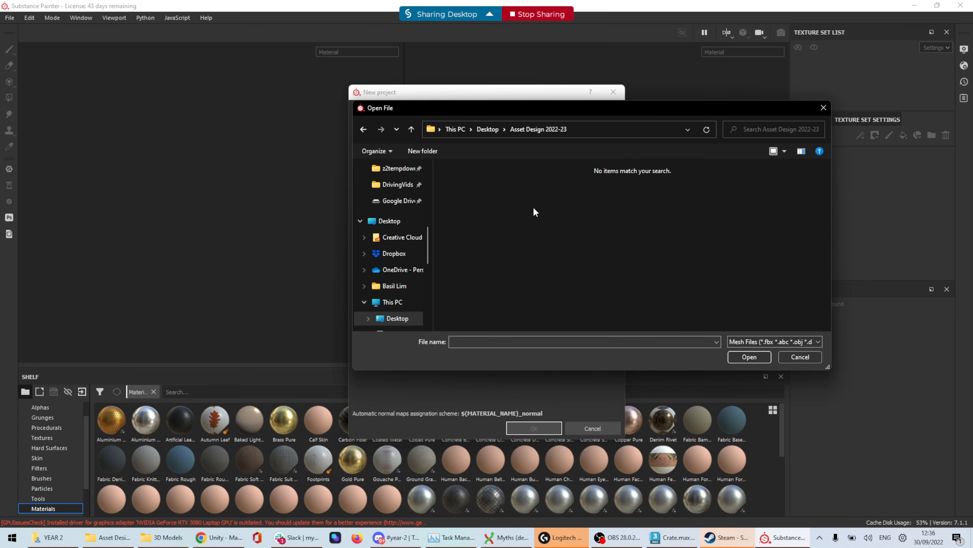
{"action": "scroll", "coordinate": [412, 215], "scroll_direction": "up", "scroll_amount": 5}
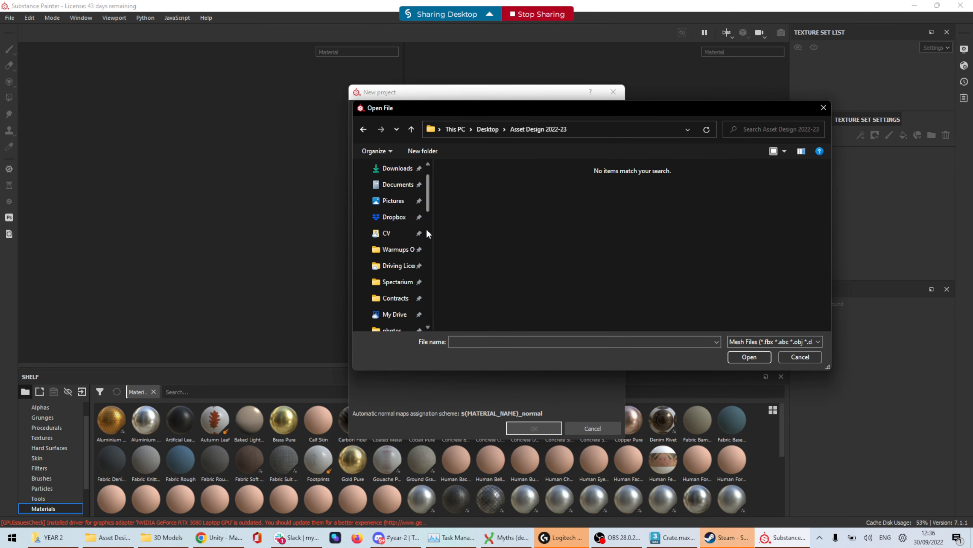
{"action": "scroll", "coordinate": [422, 227], "scroll_direction": "up", "scroll_amount": 2}
{"action": "left_click", "coordinate": [406, 187]}
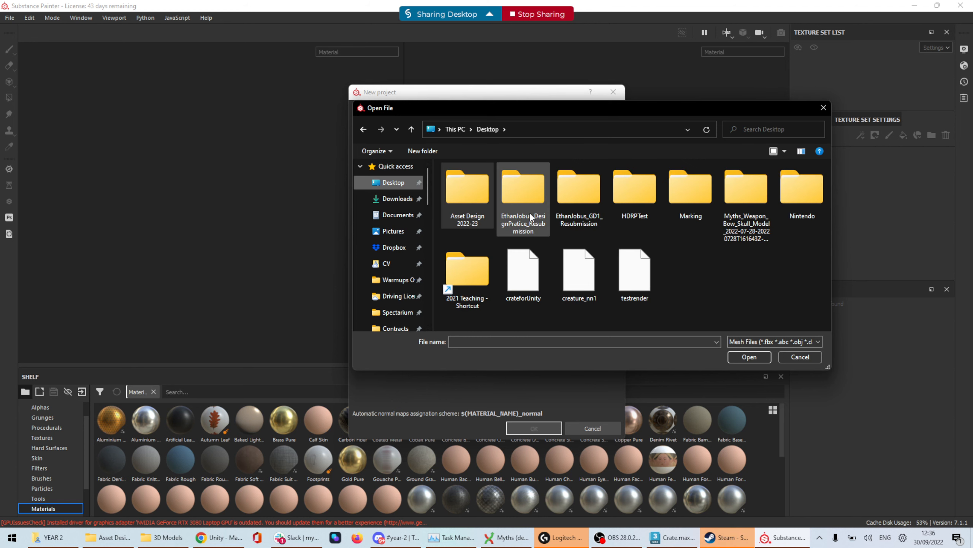
{"action": "double_click", "coordinate": [462, 206]}
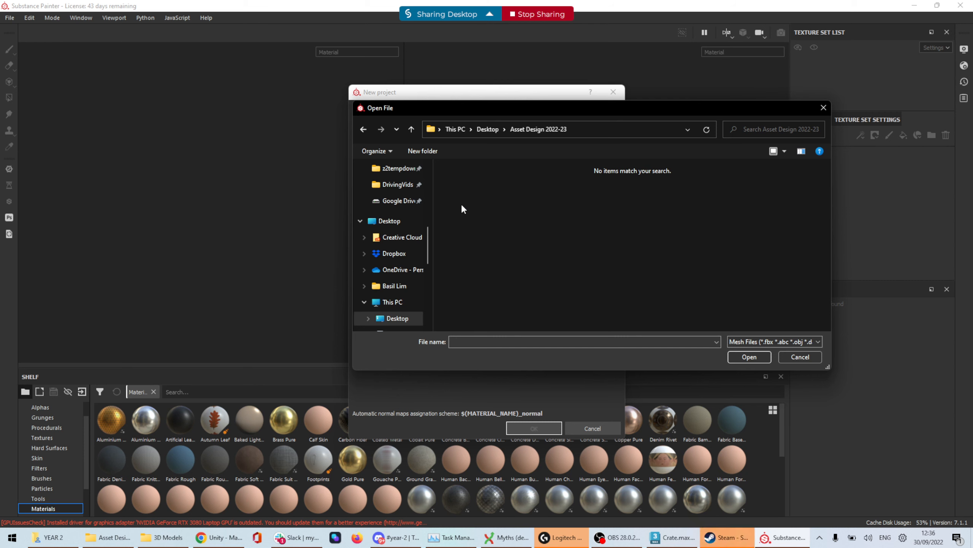
{"action": "left_click", "coordinate": [495, 131]}
{"action": "left_click", "coordinate": [518, 284]}
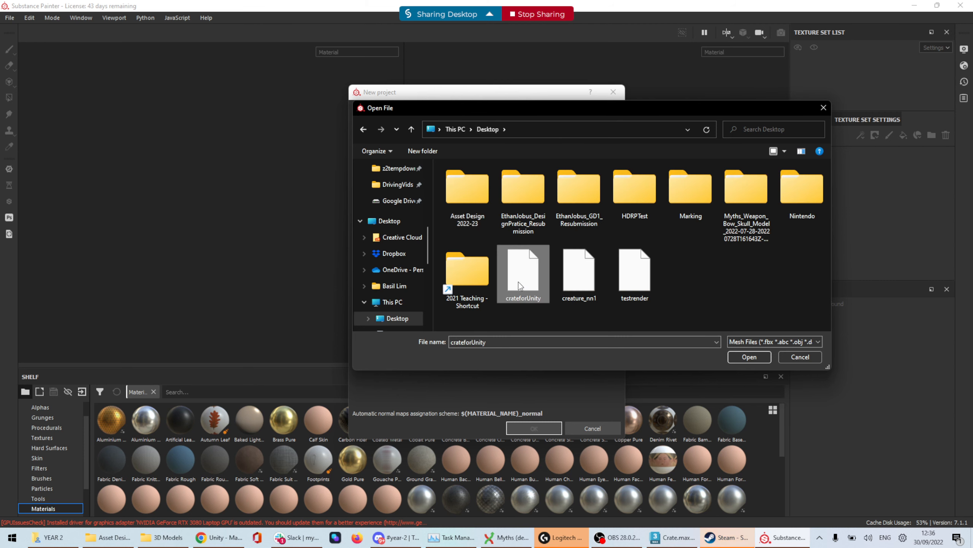
{"action": "double_click", "coordinate": [519, 282]}
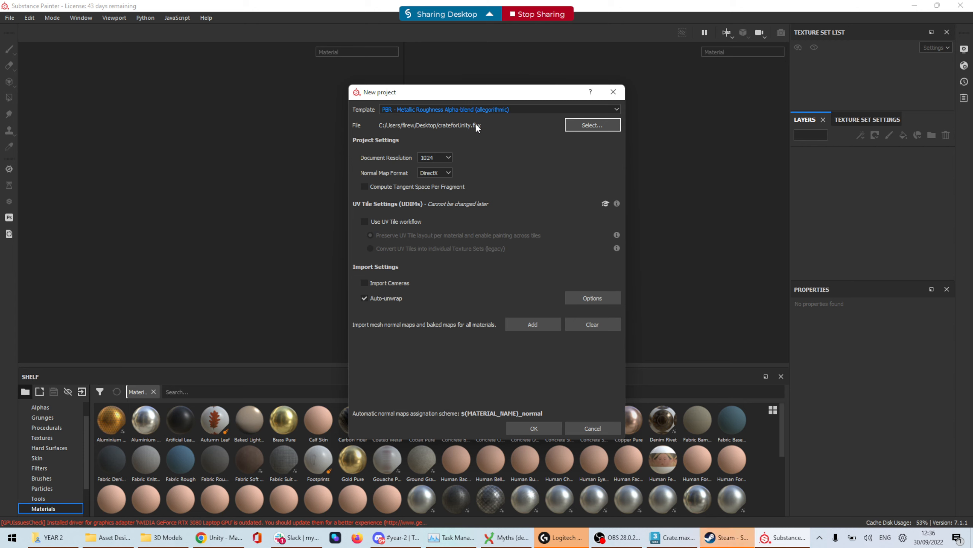
Step: Turn off Auto-unwrap, keep the DirectX normal map format, and create the project
{"action": "left_click", "coordinate": [364, 299]}
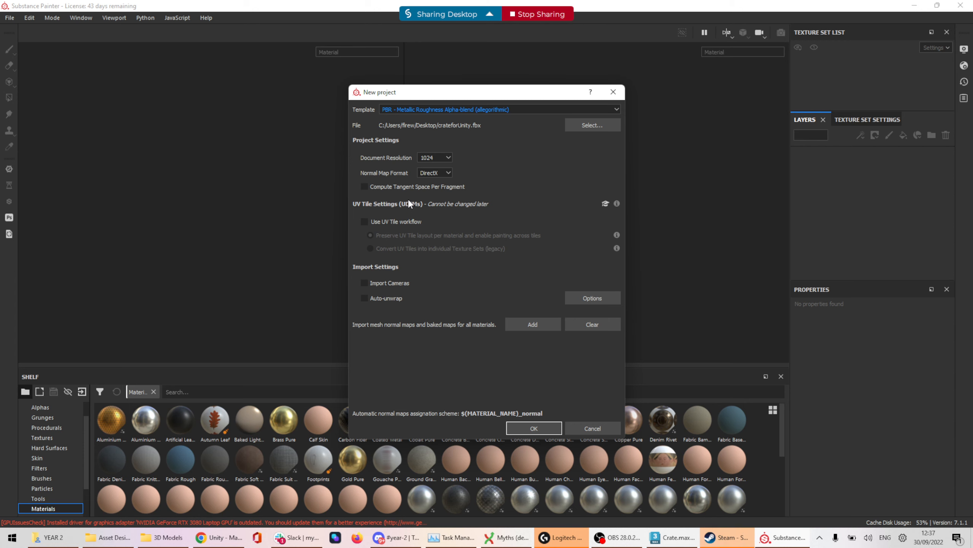
{"action": "left_click", "coordinate": [446, 173]}
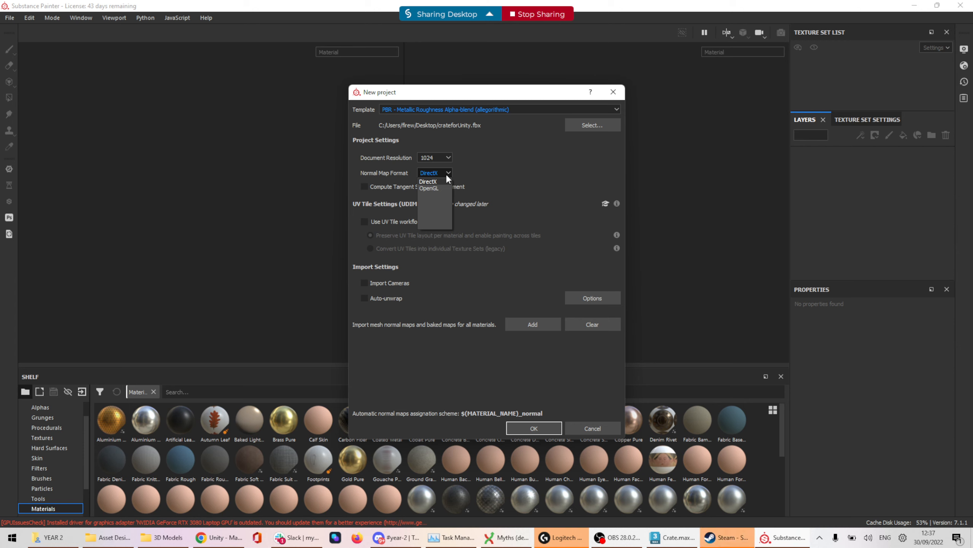
{"action": "left_click", "coordinate": [472, 158]}
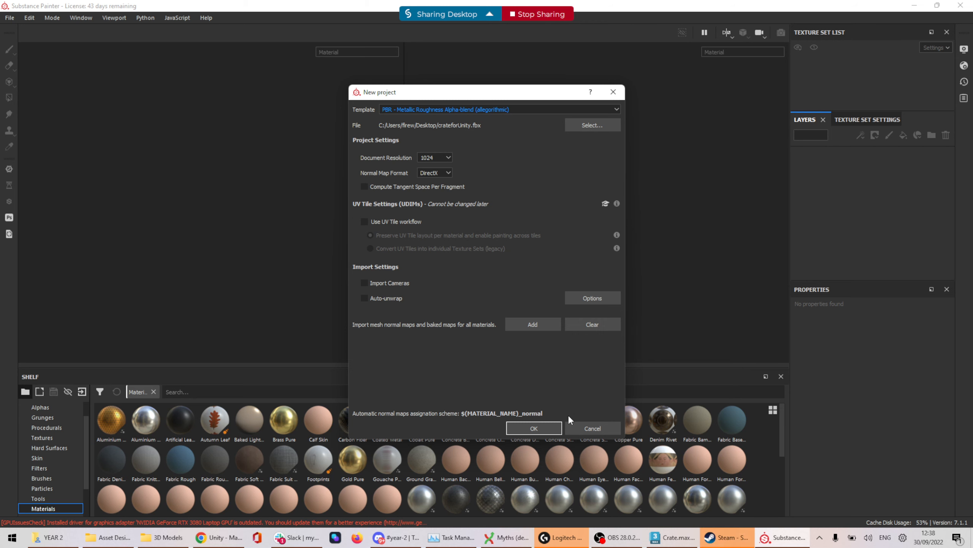
{"action": "left_click", "coordinate": [538, 431]}
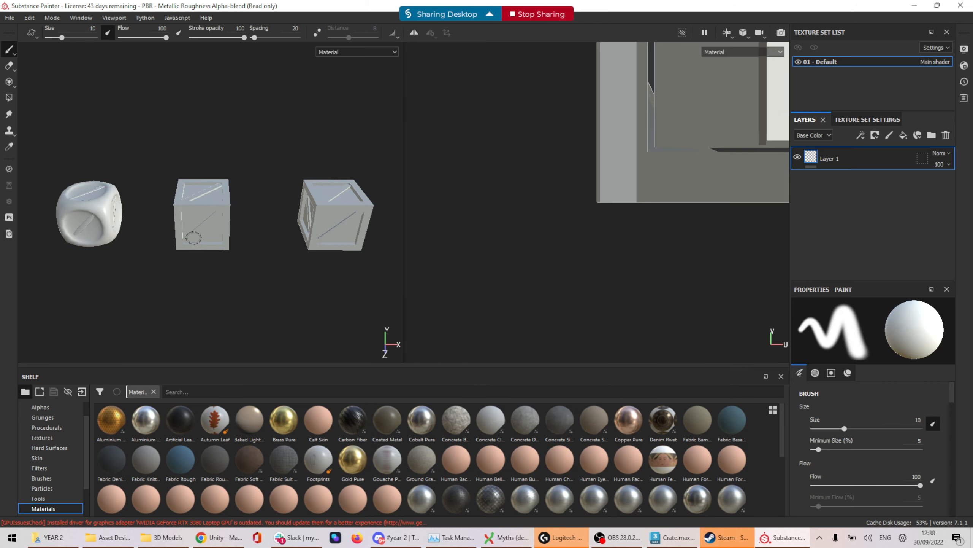
Step: Inspect the imported crates in the 3D view and their UV layout in the 2D view
{"action": "mouse_move", "coordinate": [278, 202]}
{"action": "left_mouse_down", "text": "alt"}
{"action": "mouse_move", "coordinate": [179, 210]}
{"action": "mouse_move", "coordinate": [293, 198]}
{"action": "mouse_move", "coordinate": [205, 201]}
{"action": "left_mouse_up", "text": "alt"}
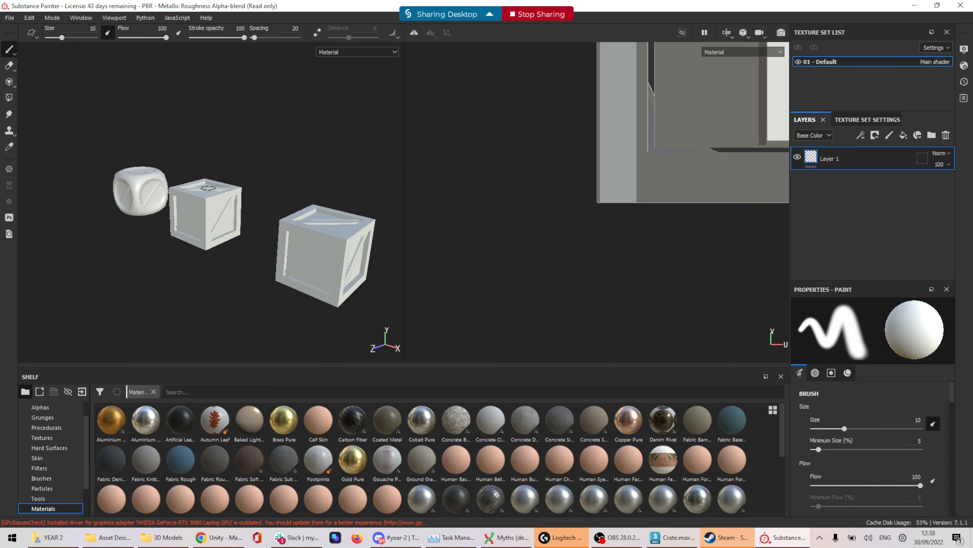
{"action": "scroll", "coordinate": [708, 169], "scroll_direction": "up", "scroll_amount": 5}
{"action": "scroll", "coordinate": [708, 180], "scroll_direction": "down", "scroll_amount": 5}
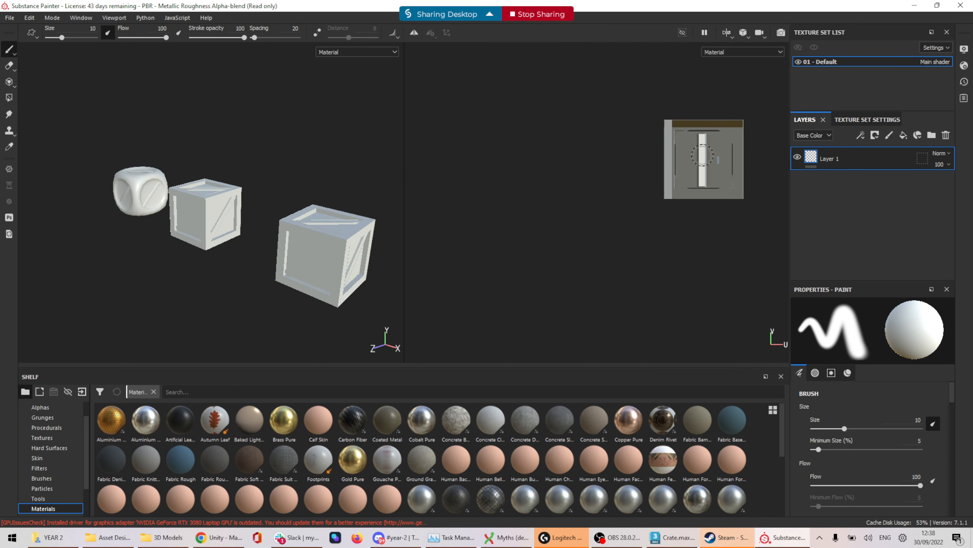
{"action": "mouse_move", "coordinate": [701, 172]}
{"action": "left_mouse_down", "text": "alt"}
{"action": "mouse_move", "coordinate": [676, 146]}
{"action": "mouse_move", "coordinate": [703, 158]}
{"action": "left_mouse_up", "text": "alt"}
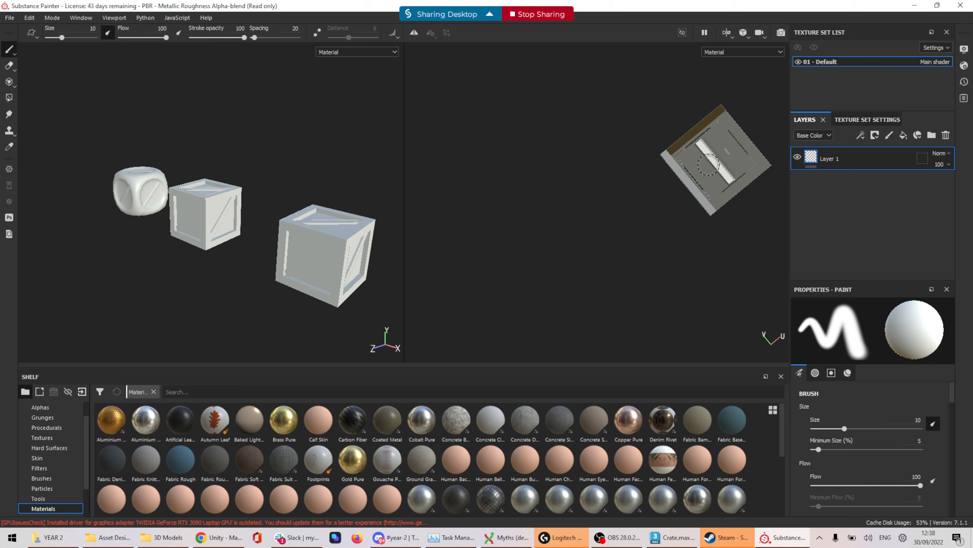
{"action": "left_click_drag", "start_coordinate": [709, 196], "coordinate": [728, 202], "text": "alt"}
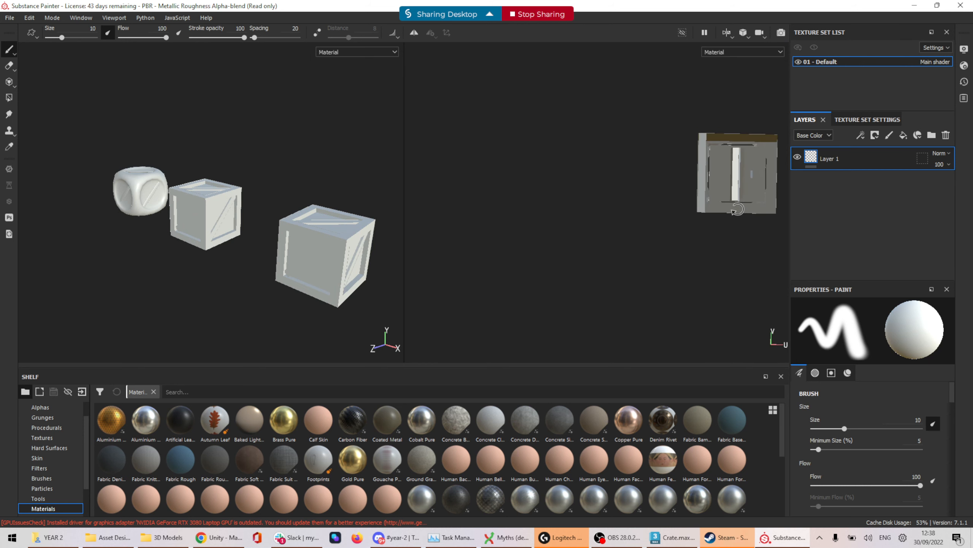
Step: Examine the crate's UV layout up close and view the three crates from several angles
{"action": "middle_click_drag", "start_coordinate": [732, 177], "coordinate": [610, 182], "text": "alt"}
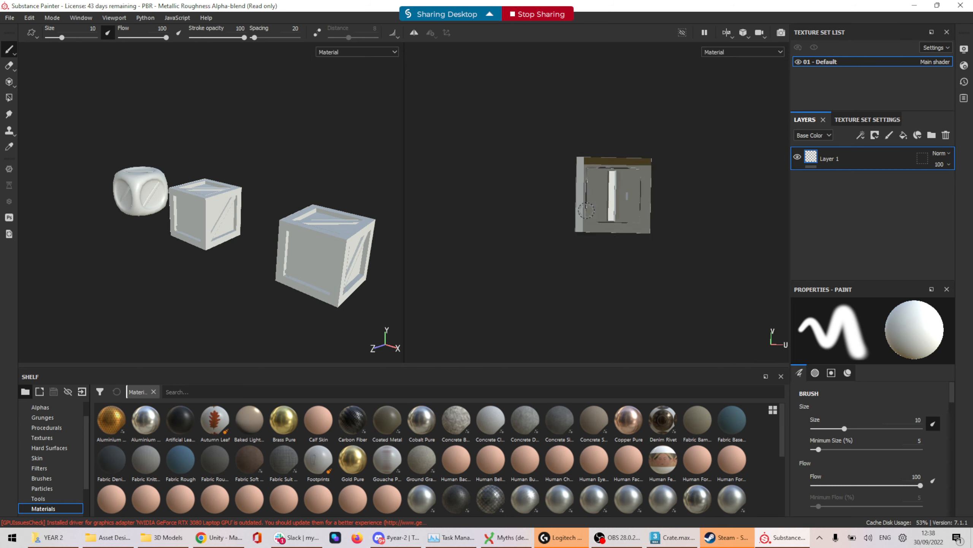
{"action": "scroll", "coordinate": [617, 191], "scroll_direction": "up", "scroll_amount": 4}
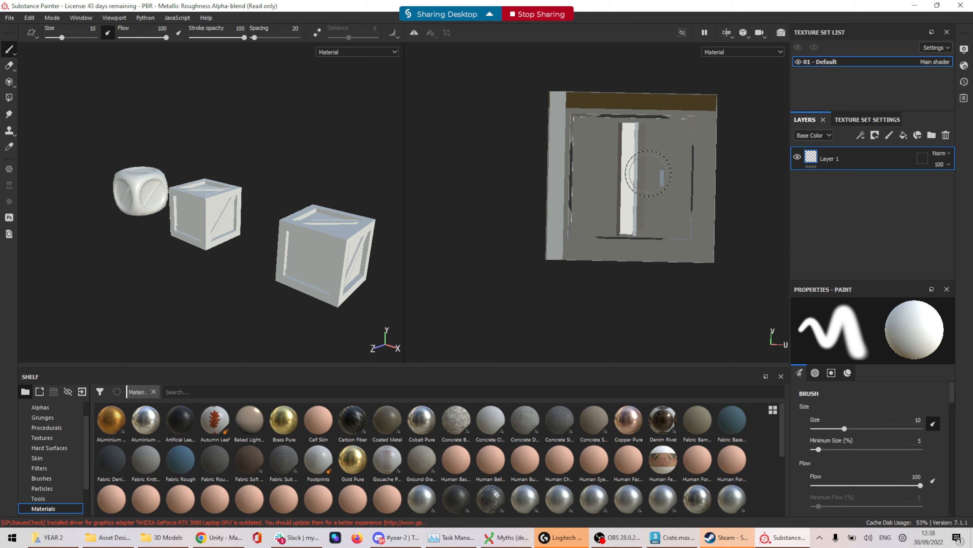
{"action": "mouse_move", "coordinate": [648, 172]}
{"action": "middle_mouse_down", "text": "alt"}
{"action": "mouse_move", "coordinate": [667, 201]}
{"action": "mouse_move", "coordinate": [645, 171]}
{"action": "middle_mouse_up", "text": "alt"}
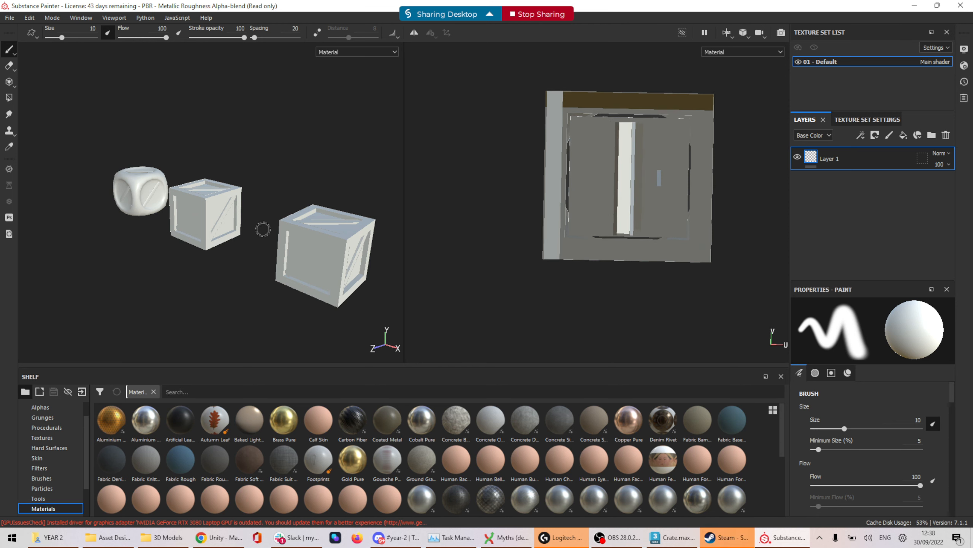
{"action": "mouse_move", "coordinate": [263, 226]}
{"action": "middle_mouse_down", "text": "alt"}
{"action": "mouse_move", "coordinate": [152, 193]}
{"action": "mouse_move", "coordinate": [283, 239]}
{"action": "middle_mouse_up", "text": "alt"}
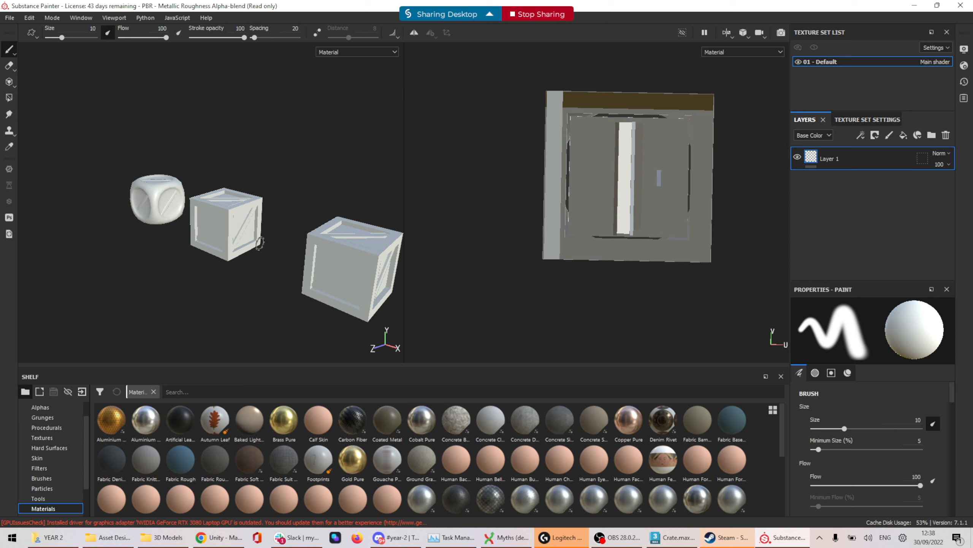
{"action": "mouse_move", "coordinate": [260, 243]}
{"action": "left_mouse_down", "text": "alt"}
{"action": "mouse_move", "coordinate": [285, 252]}
{"action": "mouse_move", "coordinate": [304, 177]}
{"action": "mouse_move", "coordinate": [269, 251]}
{"action": "left_mouse_up", "text": "alt"}
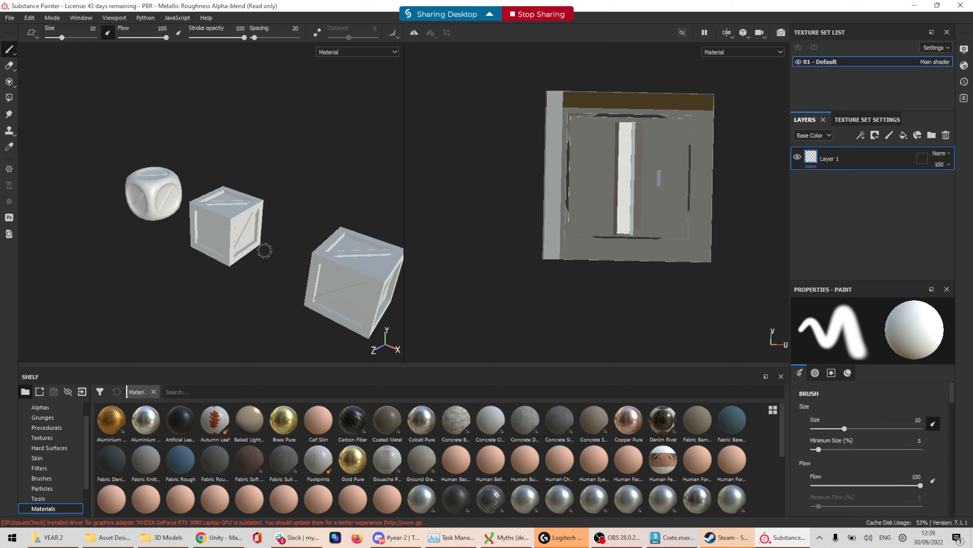
{"action": "middle_click_drag", "start_coordinate": [259, 241], "coordinate": [236, 229], "text": "alt"}
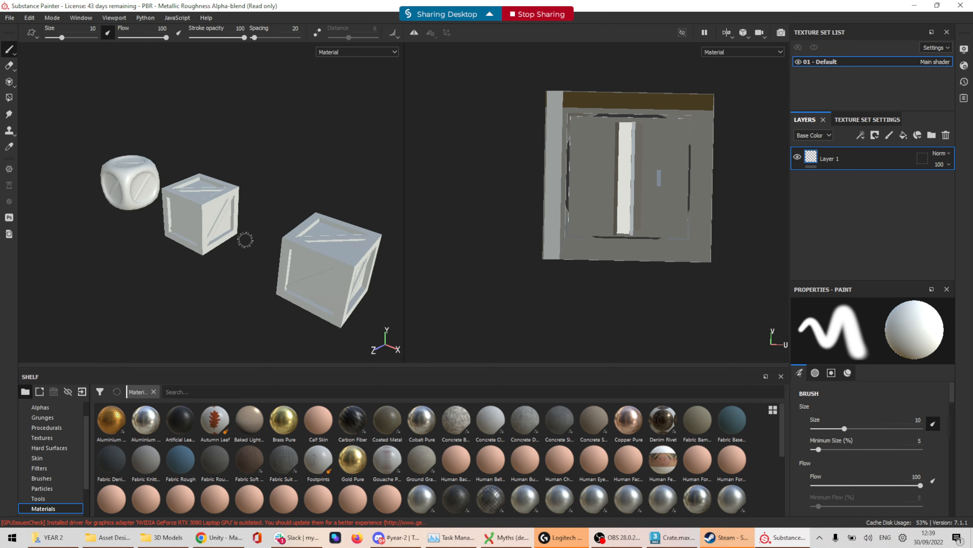
{"action": "scroll", "coordinate": [244, 234], "scroll_direction": "up", "scroll_amount": 2}
{"action": "scroll", "coordinate": [245, 233], "scroll_direction": "down", "scroll_amount": 2}
{"action": "mouse_move", "coordinate": [227, 254]}
{"action": "left_mouse_down", "text": "alt"}
{"action": "mouse_move", "coordinate": [318, 246]}
{"action": "mouse_move", "coordinate": [299, 248]}
{"action": "left_mouse_up", "text": "alt"}
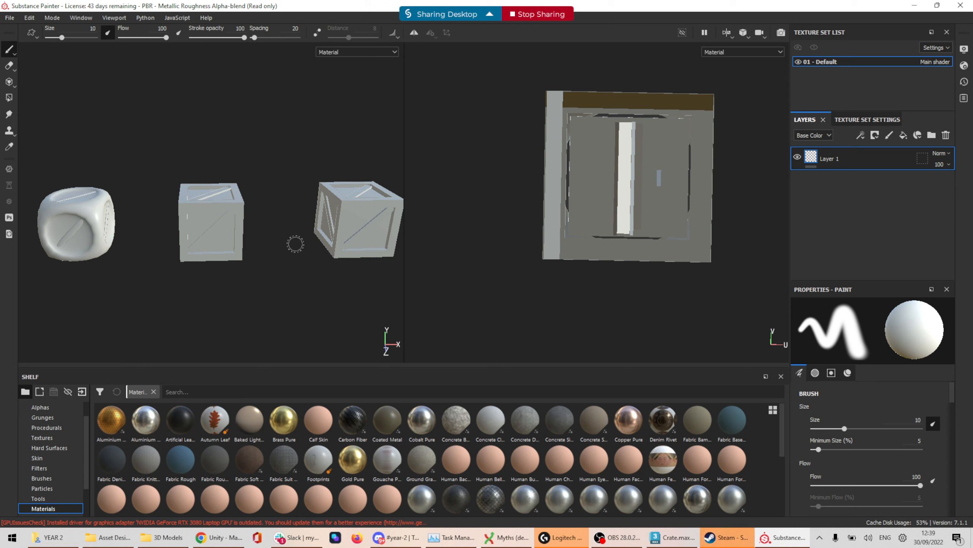
Step: Try brush strokes on the faces of the crates and undo each one
{"action": "mouse_move", "coordinate": [226, 214]}
{"action": "left_mouse_down"}
{"action": "mouse_move", "coordinate": [186, 232]}
{"action": "mouse_move", "coordinate": [252, 221]}
{"action": "mouse_move", "coordinate": [214, 242]}
{"action": "mouse_move", "coordinate": [237, 222]}
{"action": "left_mouse_up"}
{"action": "key", "text": "ctrl+z"}
{"action": "mouse_move", "coordinate": [366, 210]}
{"action": "left_mouse_down"}
{"action": "mouse_move", "coordinate": [377, 247]}
{"action": "mouse_move", "coordinate": [363, 242]}
{"action": "left_mouse_up"}
{"action": "key", "text": "ctrl+z"}
{"action": "mouse_move", "coordinate": [218, 253]}
{"action": "left_mouse_down"}
{"action": "mouse_move", "coordinate": [210, 245]}
{"action": "mouse_move", "coordinate": [233, 246]}
{"action": "mouse_move", "coordinate": [222, 253]}
{"action": "left_mouse_up"}
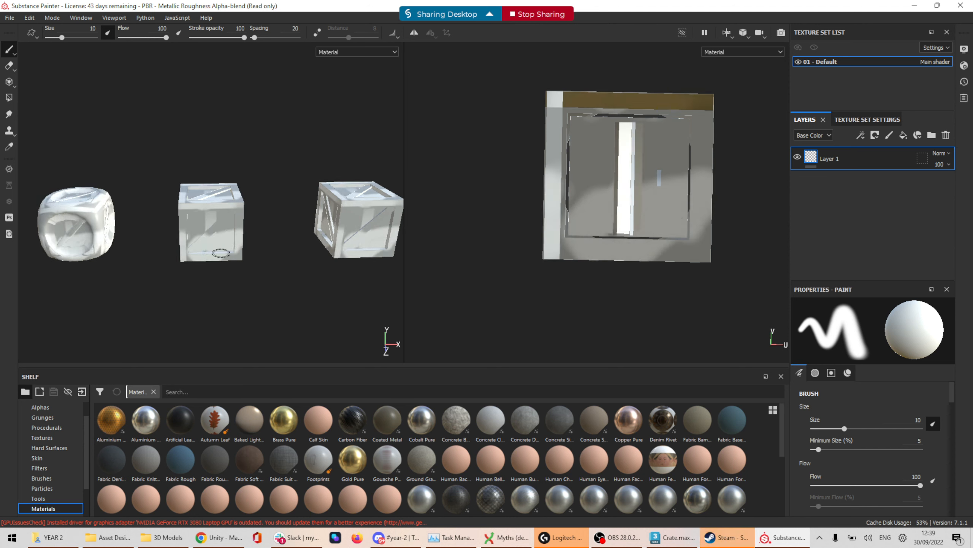
{"action": "key", "text": "ctrl+z"}
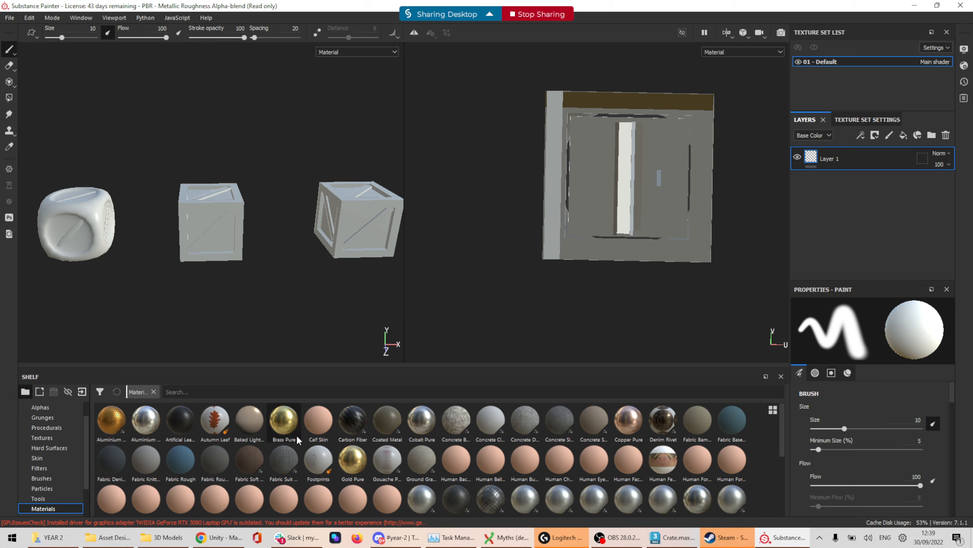
Step: Add the Aluminium Insulator material as a fill layer above Layer 1 and check it on the crate
{"action": "left_click", "coordinate": [114, 427]}
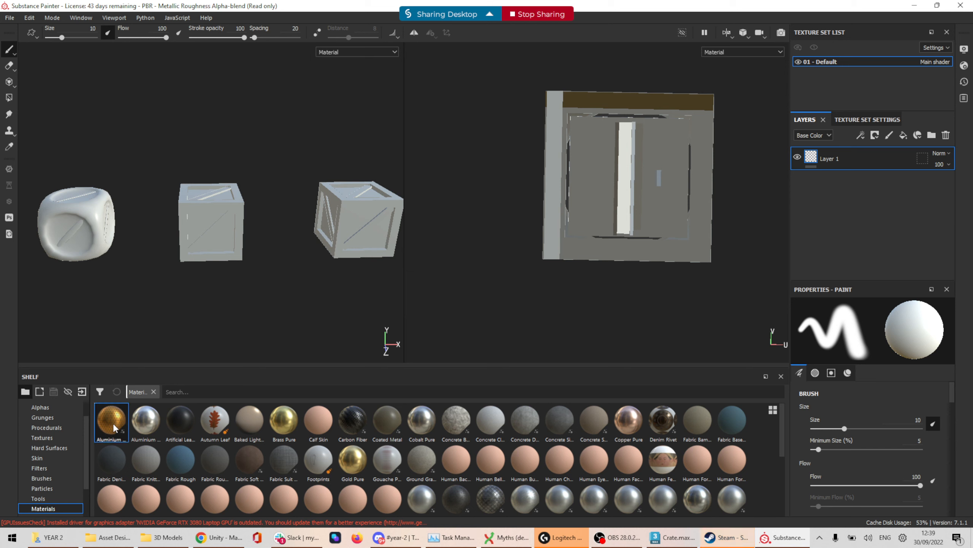
{"action": "left_click_drag", "start_coordinate": [114, 428], "coordinate": [827, 147]}
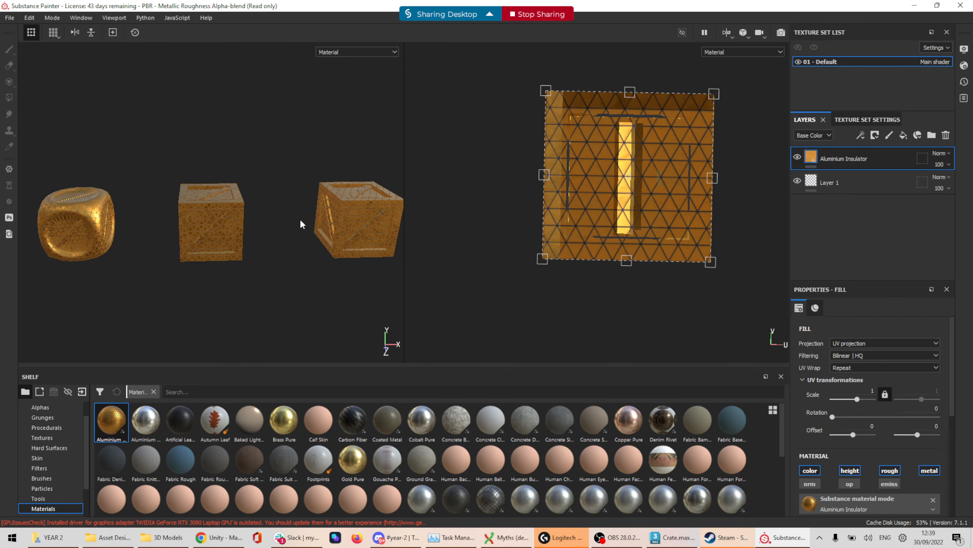
{"action": "left_click_drag", "start_coordinate": [250, 227], "coordinate": [347, 214], "text": "alt"}
{"action": "scroll", "coordinate": [240, 216], "scroll_direction": "up", "scroll_amount": 4}
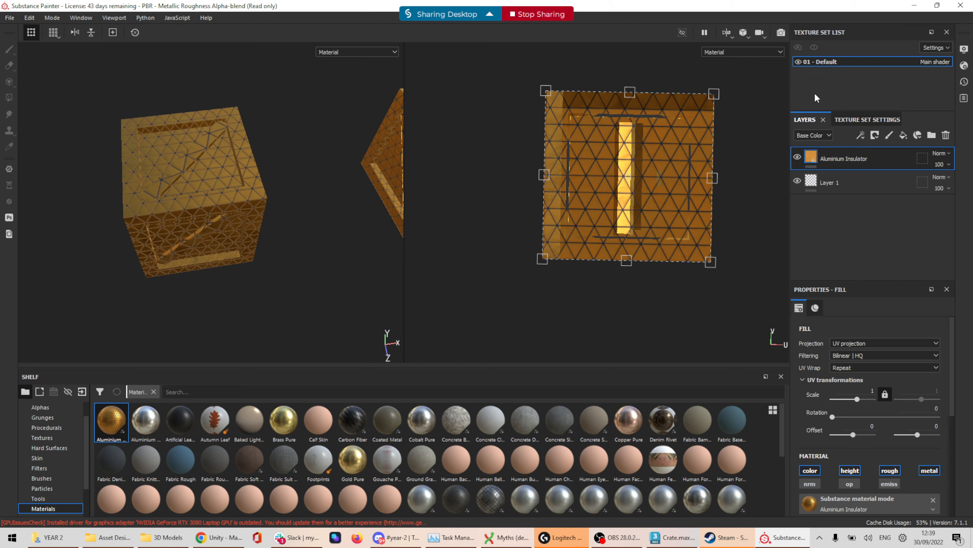
Step: Display the layers' Metallic and Normal channel settings, and return to Base Color
{"action": "left_click", "coordinate": [820, 134]}
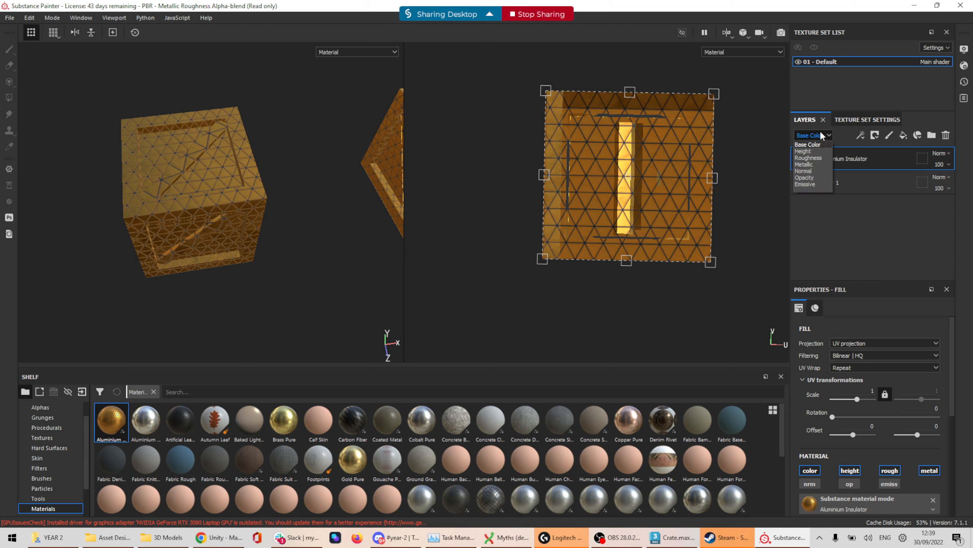
{"action": "left_click", "coordinate": [809, 165]}
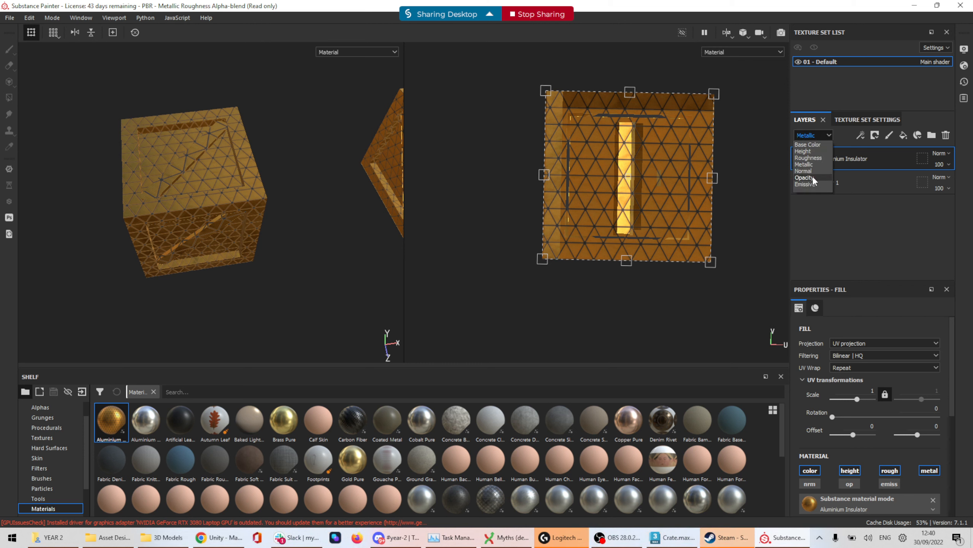
{"action": "left_click", "coordinate": [810, 171]}
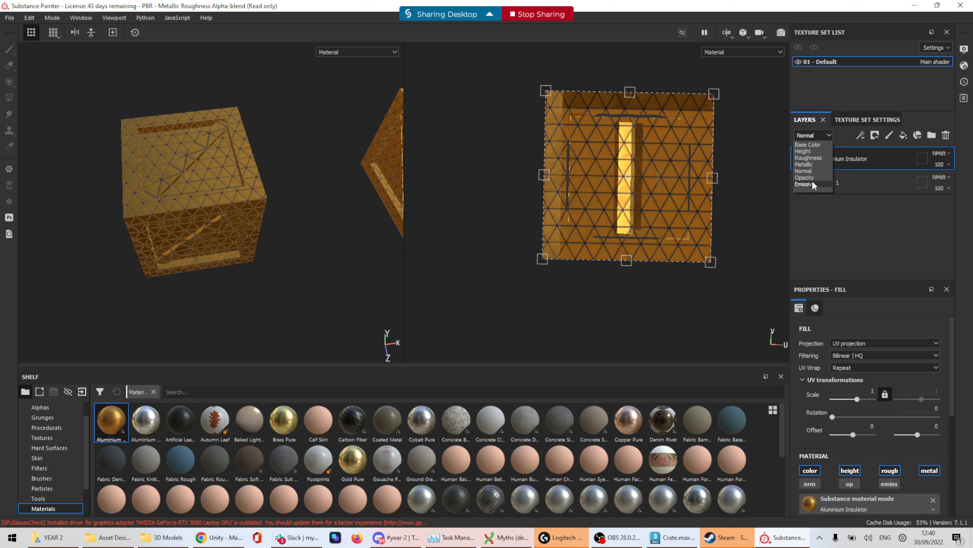
{"action": "left_click", "coordinate": [808, 144]}
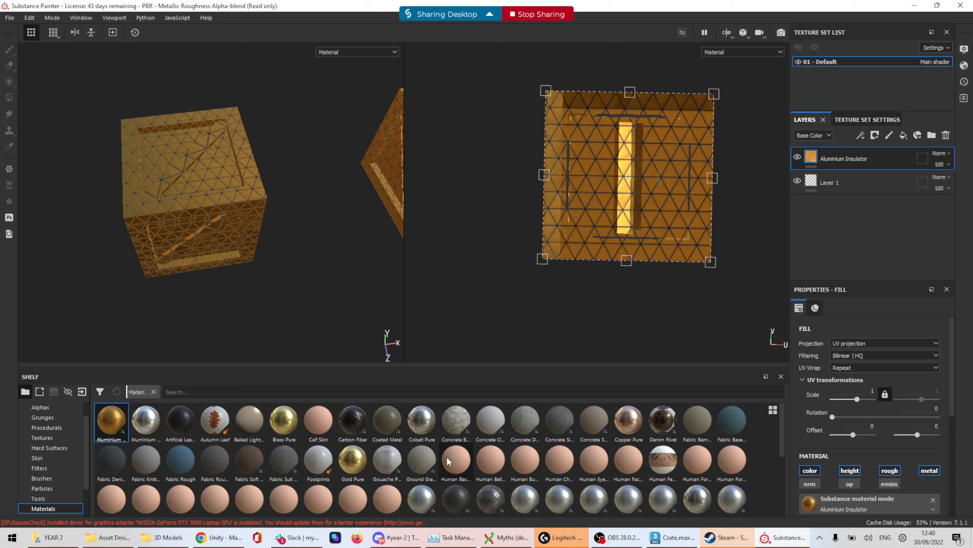
Step: Insert a Wood American Cherry fill layer beneath Aluminium Insulator and give Aluminium Insulator a white mask
{"action": "scroll", "coordinate": [447, 457], "scroll_direction": "down", "scroll_amount": 5}
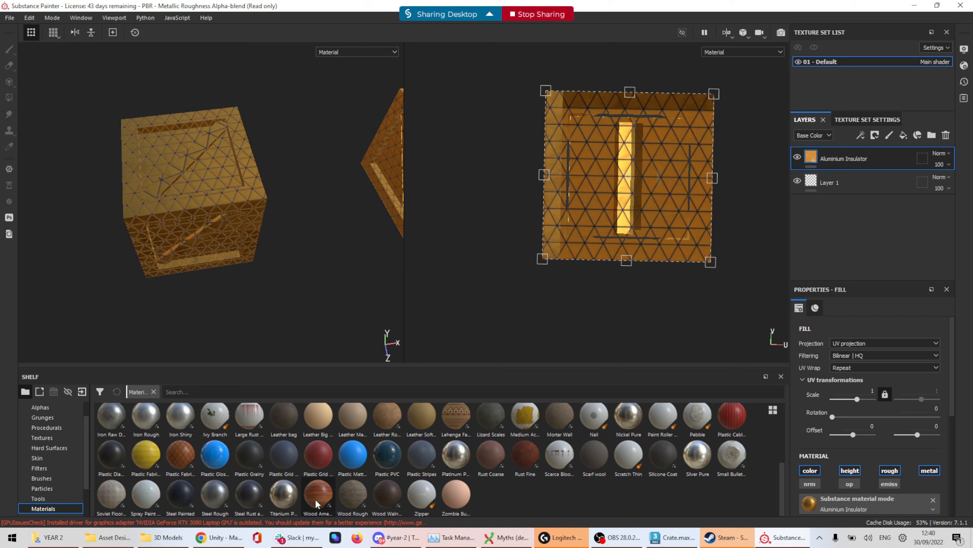
{"action": "left_click_drag", "start_coordinate": [315, 500], "coordinate": [811, 166]}
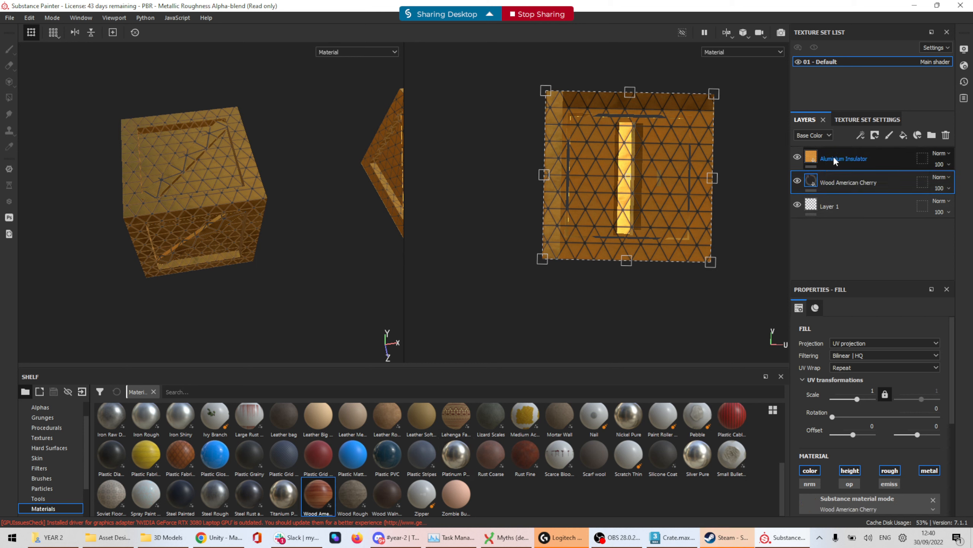
{"action": "right_click", "coordinate": [834, 155]}
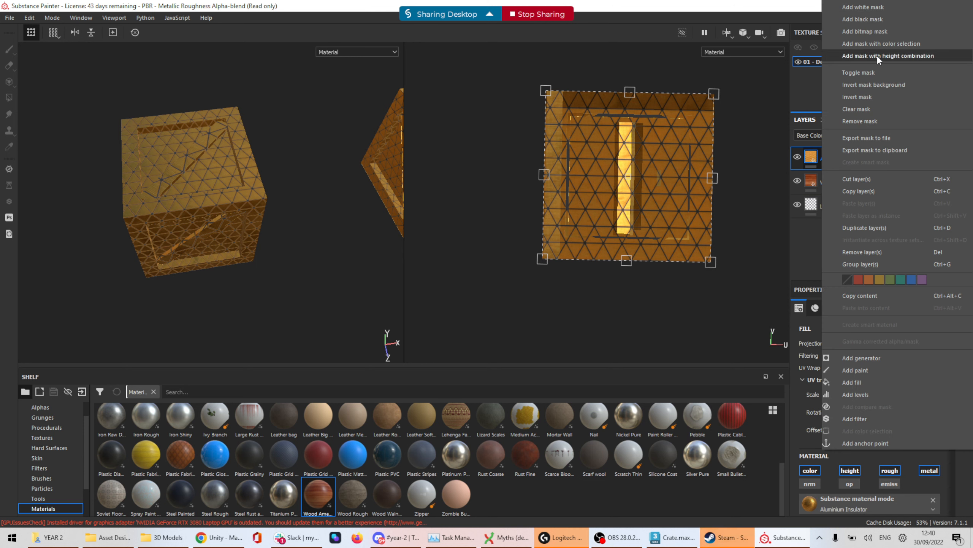
{"action": "left_click", "coordinate": [867, 7]}
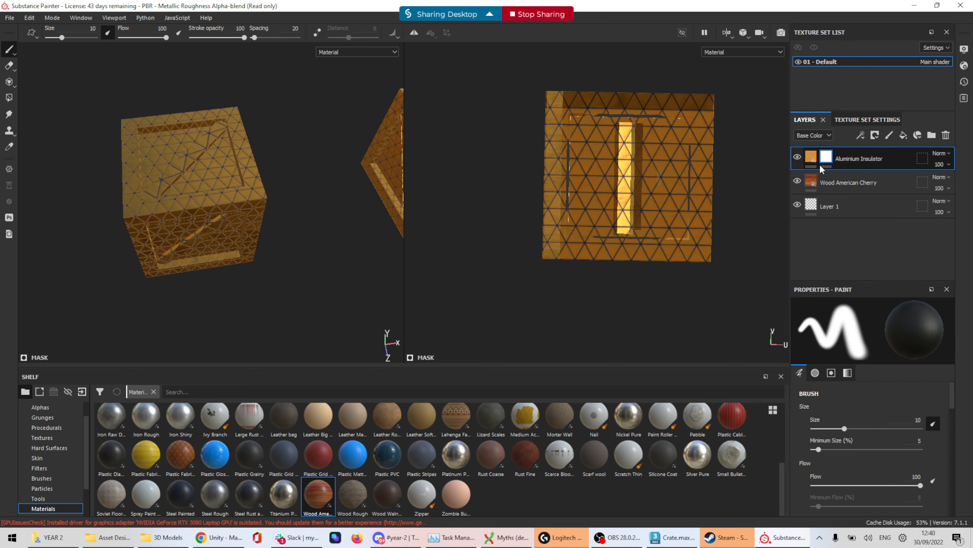
Step: Set up Polygon Fill for the Aluminium Insulator mask with colour value 0 and polygon (quad) fill mode
{"action": "left_click", "coordinate": [9, 97]}
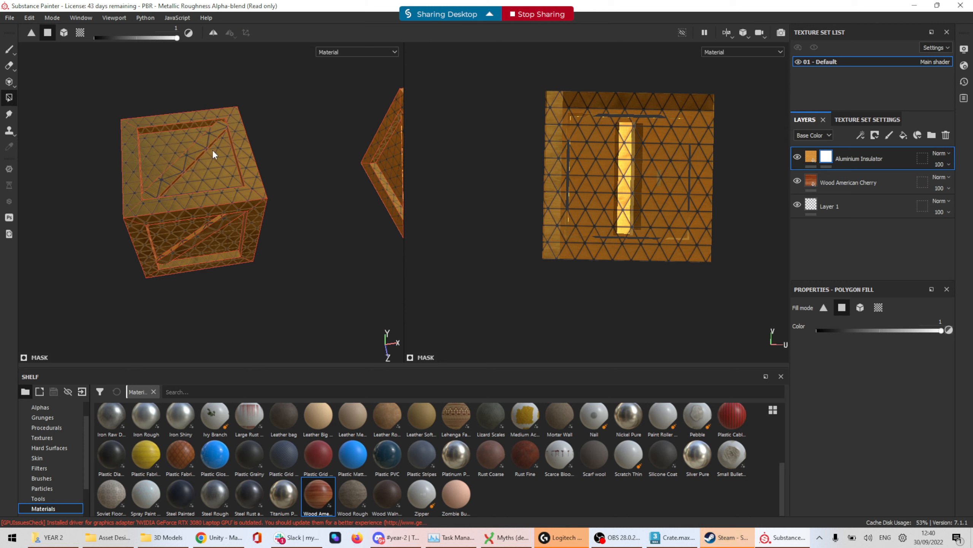
{"action": "left_click", "coordinate": [861, 307]}
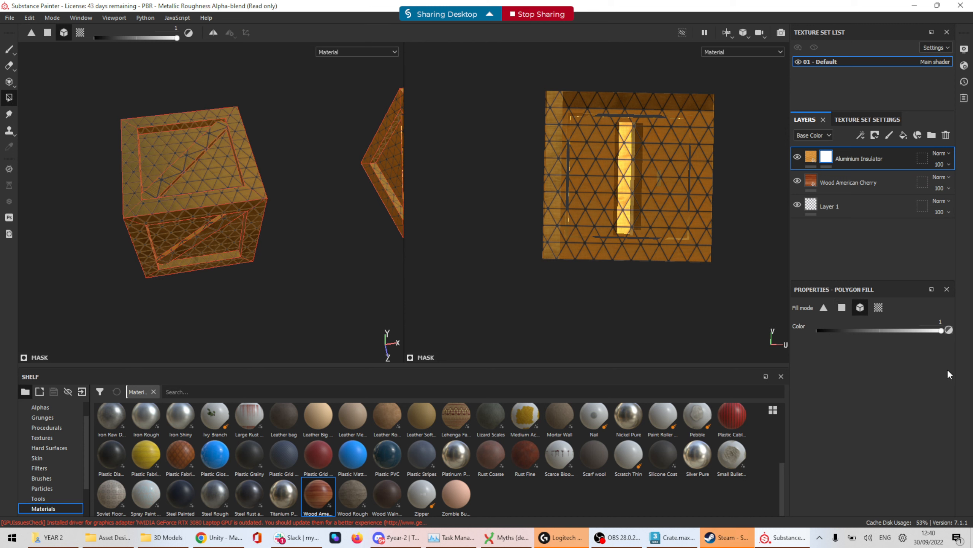
{"action": "left_click_drag", "start_coordinate": [941, 330], "coordinate": [818, 331]}
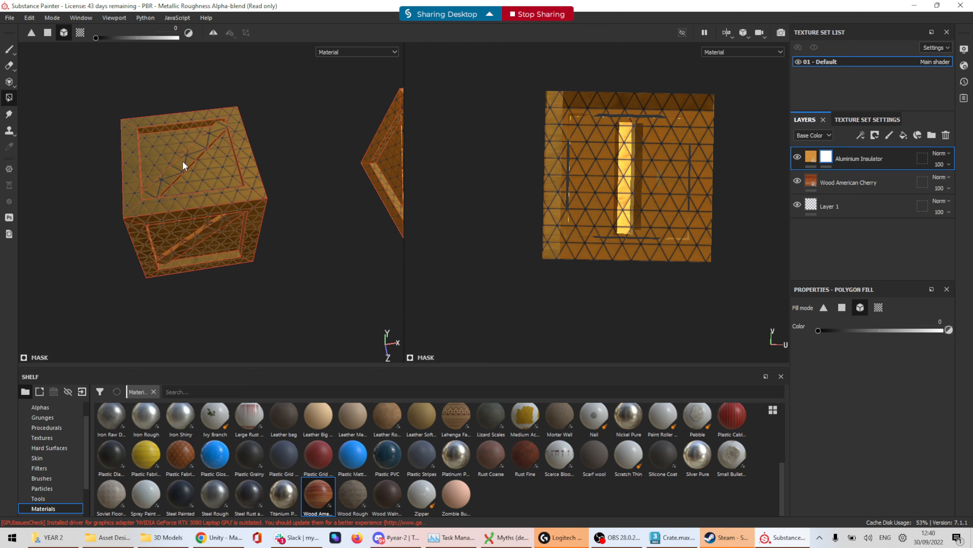
{"action": "scroll", "coordinate": [183, 165], "scroll_direction": "up", "scroll_amount": 5}
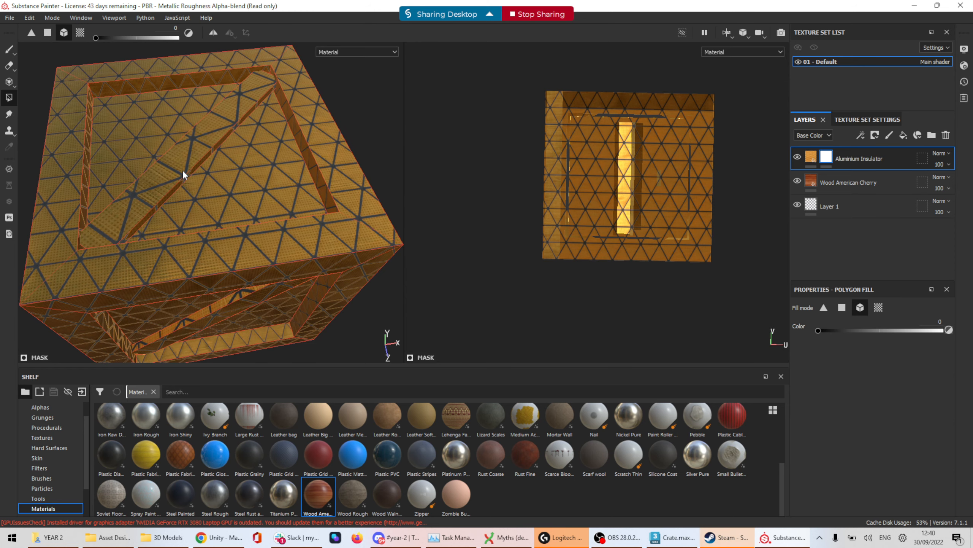
{"action": "left_click_drag", "start_coordinate": [187, 155], "coordinate": [74, 113], "text": "alt"}
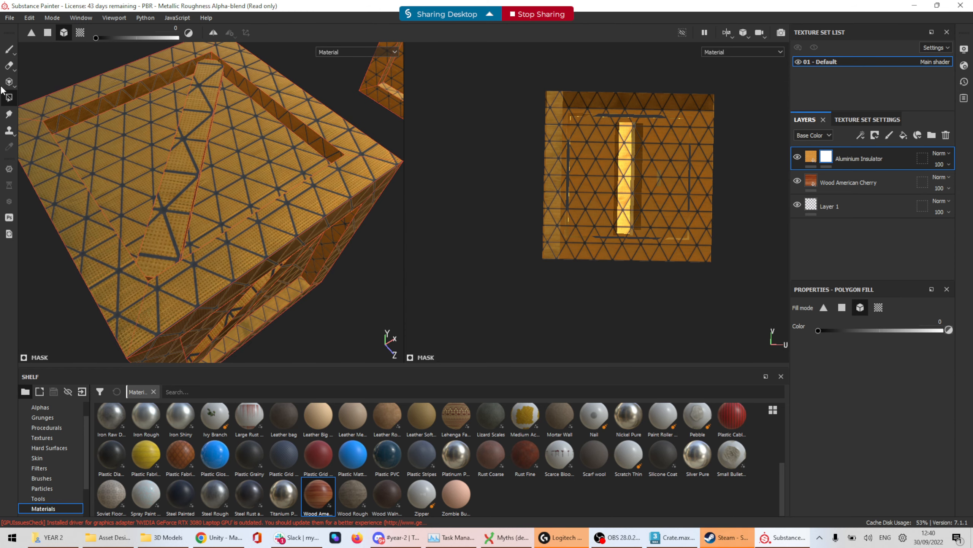
{"action": "left_click", "coordinate": [32, 33]}
{"action": "left_click", "coordinate": [47, 33]}
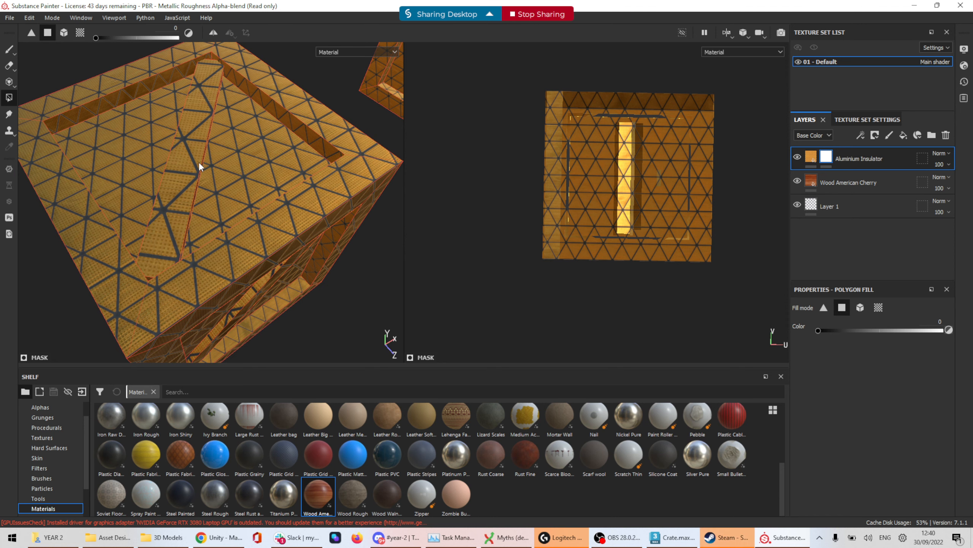
{"action": "left_click_drag", "start_coordinate": [193, 164], "coordinate": [209, 245], "text": "alt"}
{"action": "scroll", "coordinate": [393, 227], "scroll_direction": "up", "scroll_amount": 4}
{"action": "key", "text": "ctrl+z"}
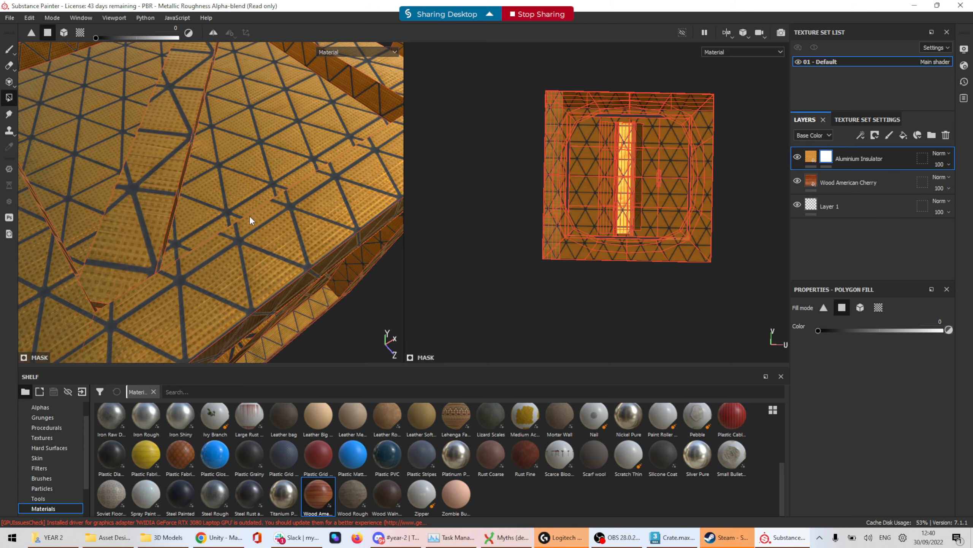
{"action": "left_click", "coordinate": [222, 167]}
{"action": "key", "text": "ctrl+z"}
Step: Mask Aluminium Insulator out of the crate's recessed panels and diagonal braces, leaving it on the outer frame
{"action": "left_click", "coordinate": [241, 126]}
{"action": "scroll", "coordinate": [303, 174], "scroll_direction": "down", "scroll_amount": 5}
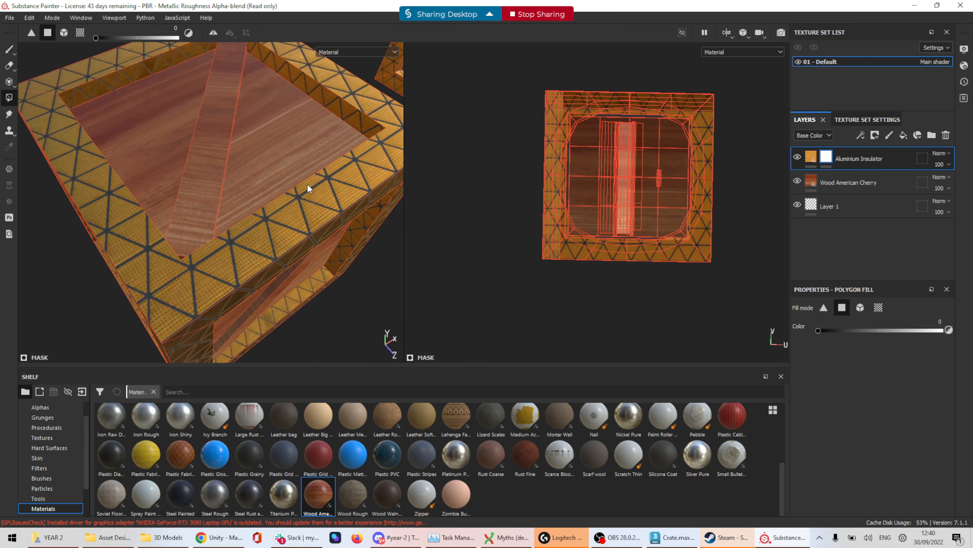
{"action": "scroll", "coordinate": [308, 185], "scroll_direction": "down", "scroll_amount": 5}
{"action": "left_click_drag", "start_coordinate": [308, 187], "coordinate": [272, 205], "text": "alt"}
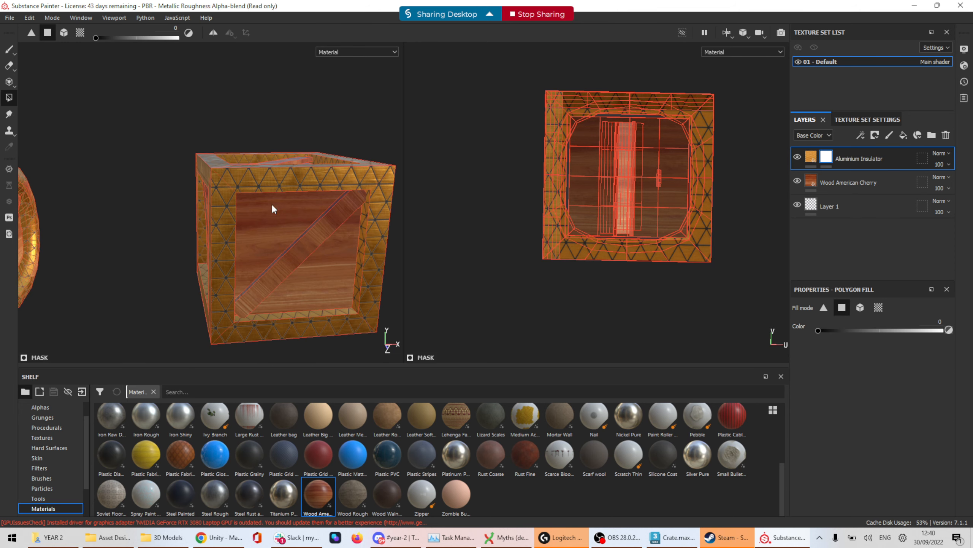
Step: Rotate the Wood American Cherry layer's UV projection to about 90.6 degrees and check the grain on the crate
{"action": "left_click", "coordinate": [830, 184]}
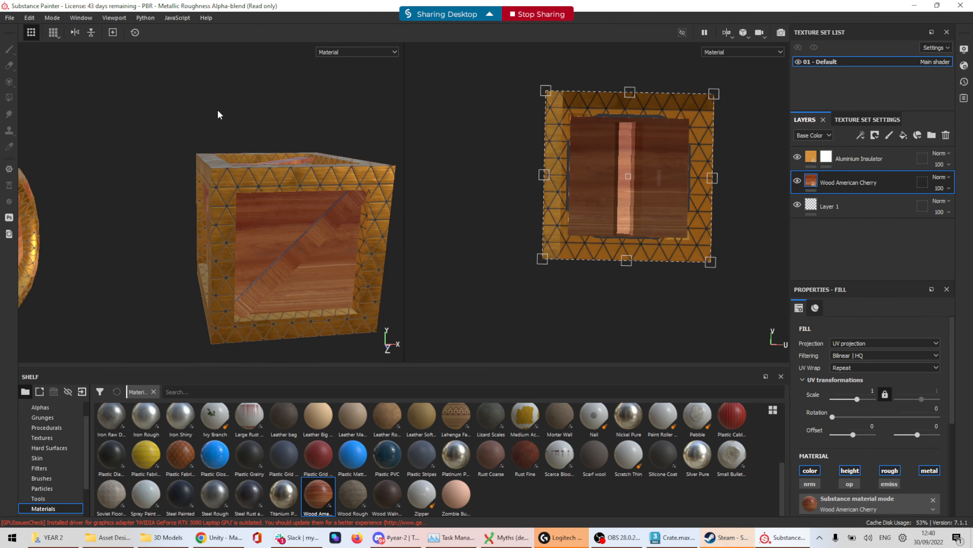
{"action": "left_click_drag", "start_coordinate": [218, 114], "coordinate": [295, 175], "text": "alt"}
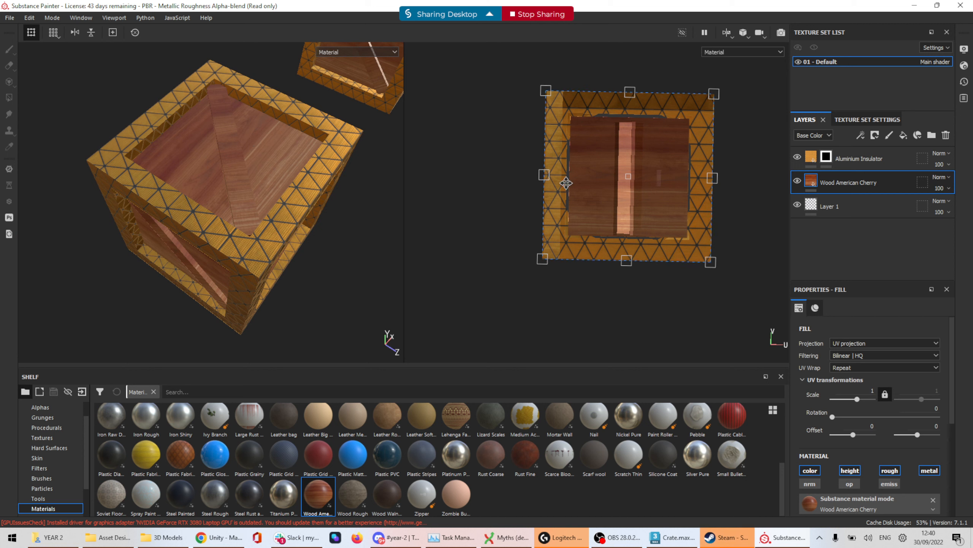
{"action": "left_click_drag", "start_coordinate": [536, 86], "coordinate": [553, 252]}
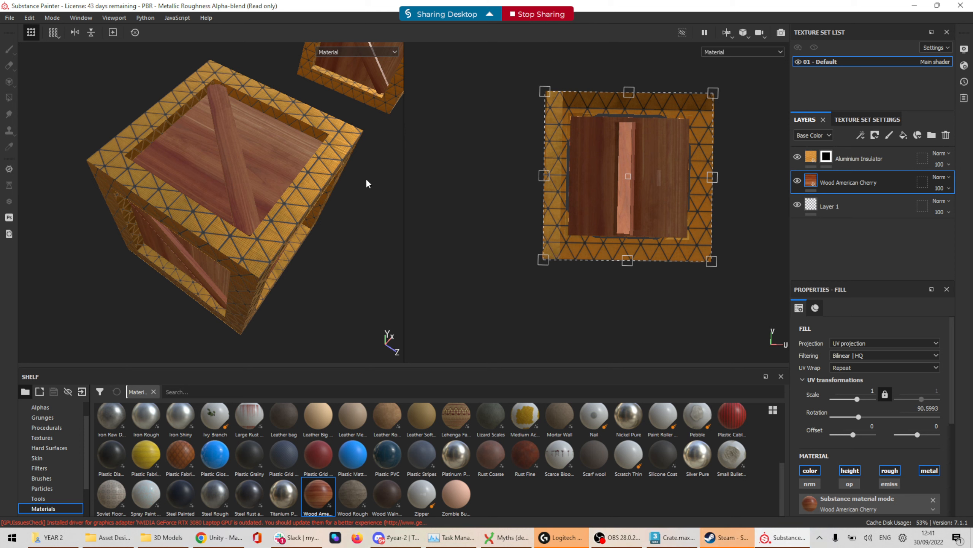
{"action": "left_click_drag", "start_coordinate": [334, 237], "coordinate": [289, 195], "text": "alt"}
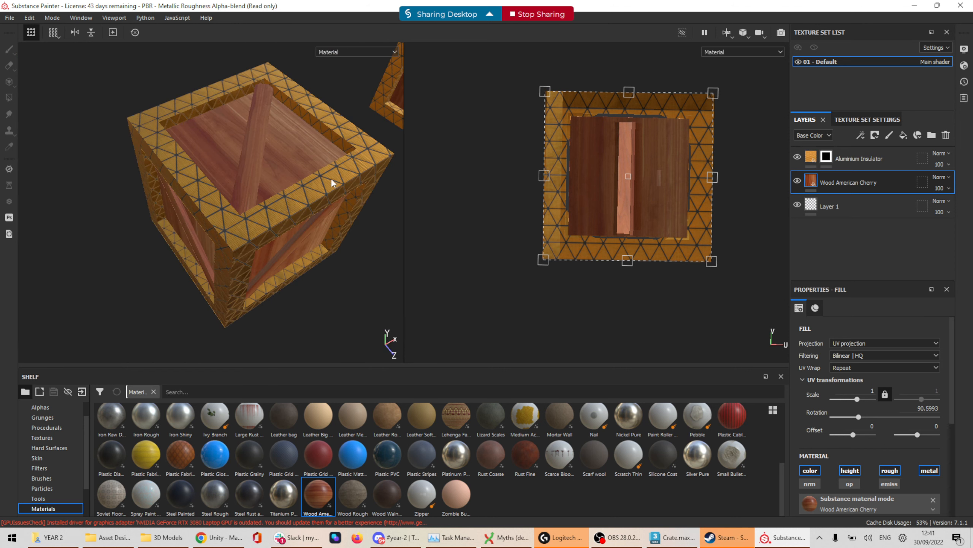
Step: Add the Lehenga Fabric material as a fill layer at the top of the layer stack
{"action": "left_click_drag", "start_coordinate": [459, 456], "coordinate": [487, 452]}
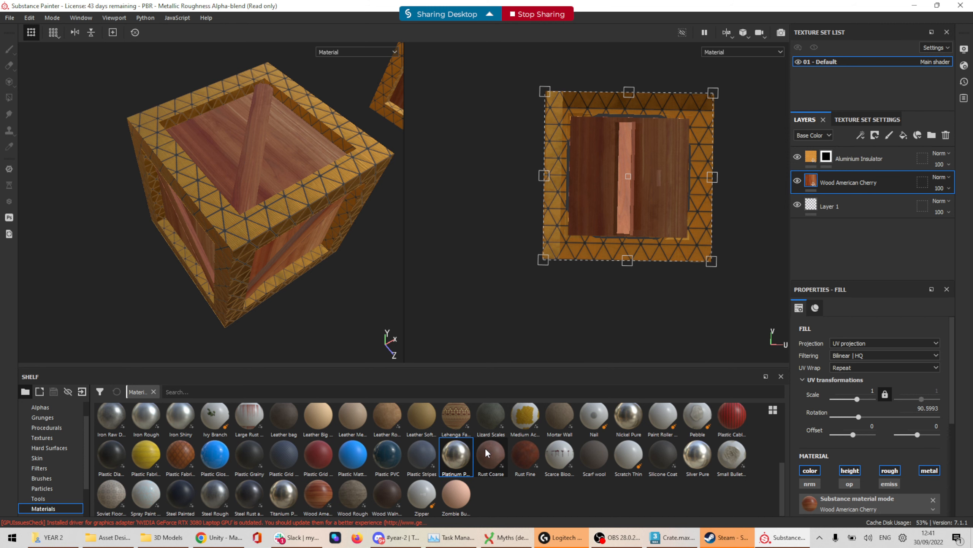
{"action": "left_click_drag", "start_coordinate": [456, 417], "coordinate": [816, 150]}
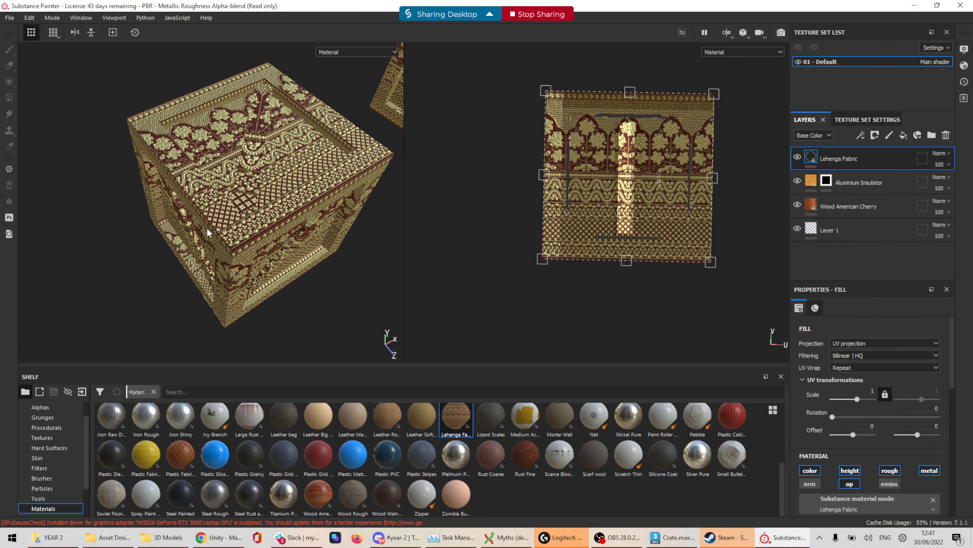
Step: Add a black mask to the Lehenga Fabric layer and activate Polygon Fill with quad fill mode and colour value 1
{"action": "left_click_drag", "start_coordinate": [208, 233], "coordinate": [343, 191], "text": "alt"}
{"action": "scroll", "coordinate": [235, 175], "scroll_direction": "up", "scroll_amount": 5}
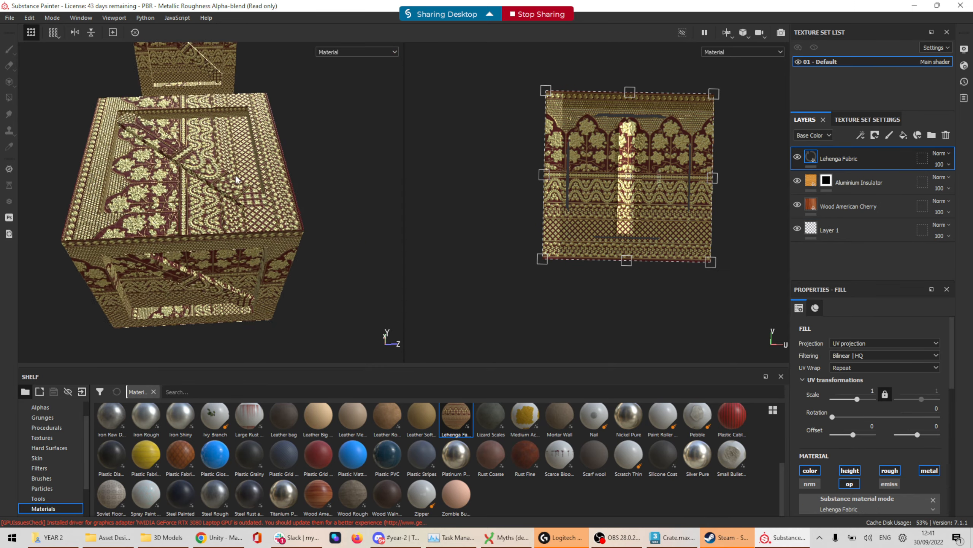
{"action": "left_click_drag", "start_coordinate": [242, 200], "coordinate": [282, 217], "text": "alt"}
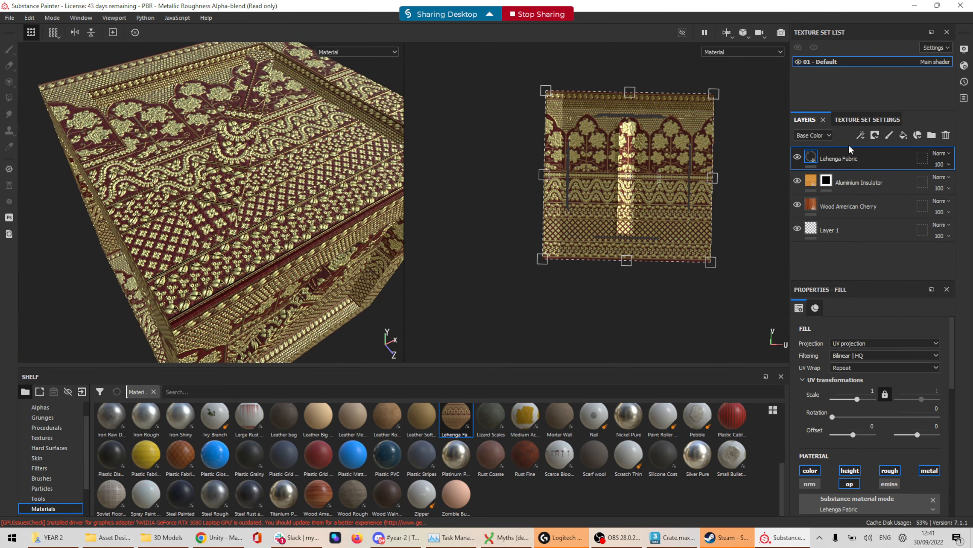
{"action": "right_click", "coordinate": [845, 153]}
{"action": "left_click", "coordinate": [894, 20]}
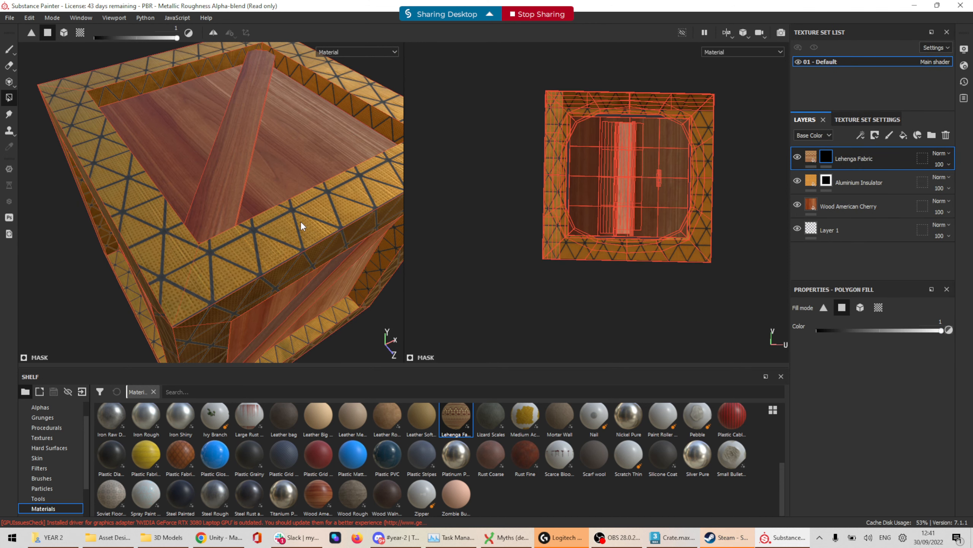
Step: Fill the Lehenga Fabric mask on opposite rails of the crate's outer frame so the fabric covers them
{"action": "left_click_drag", "start_coordinate": [304, 227], "coordinate": [348, 347], "text": "alt"}
{"action": "scroll", "coordinate": [367, 249], "scroll_direction": "up", "scroll_amount": 2}
{"action": "scroll", "coordinate": [366, 241], "scroll_direction": "down", "scroll_amount": 5}
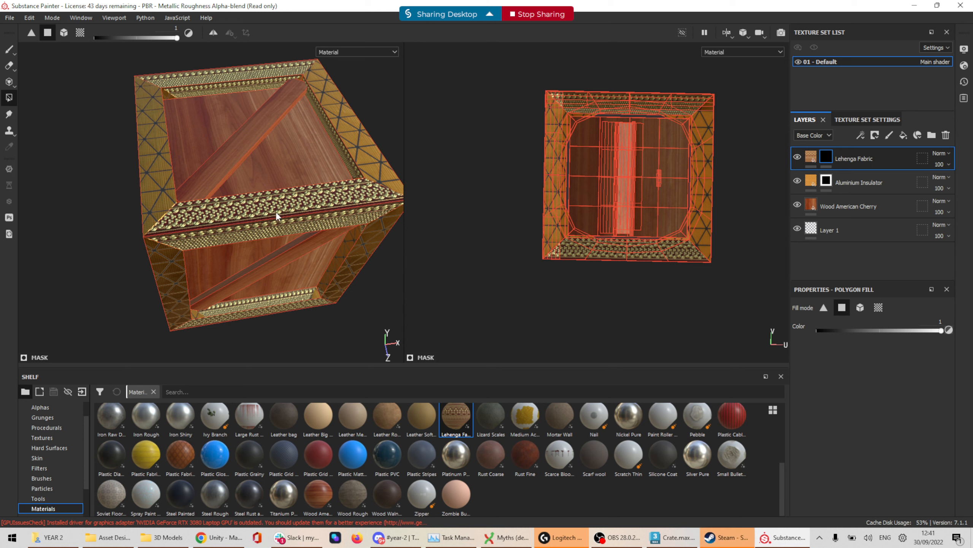
{"action": "left_click_drag", "start_coordinate": [277, 143], "coordinate": [315, 159], "text": "alt"}
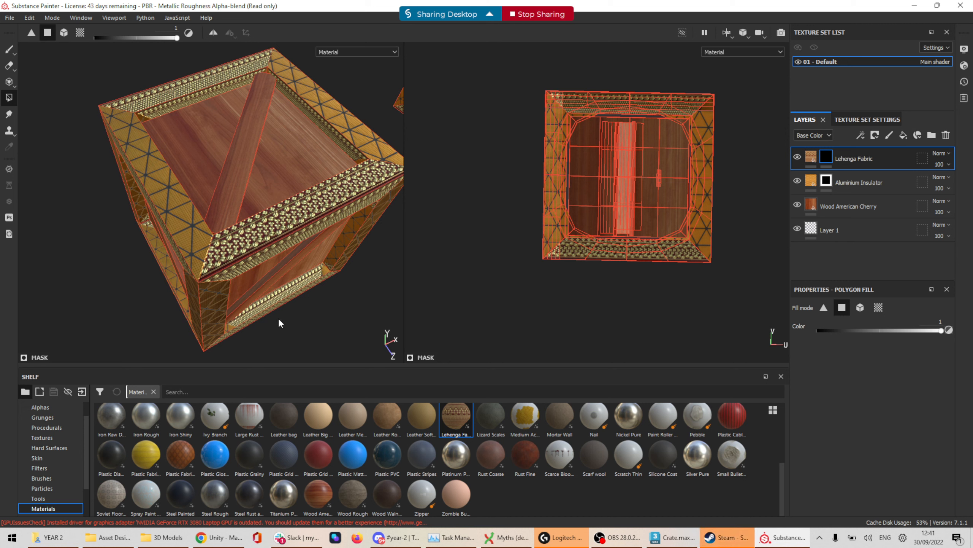
{"action": "scroll", "coordinate": [500, 469], "scroll_direction": "up", "scroll_amount": 5}
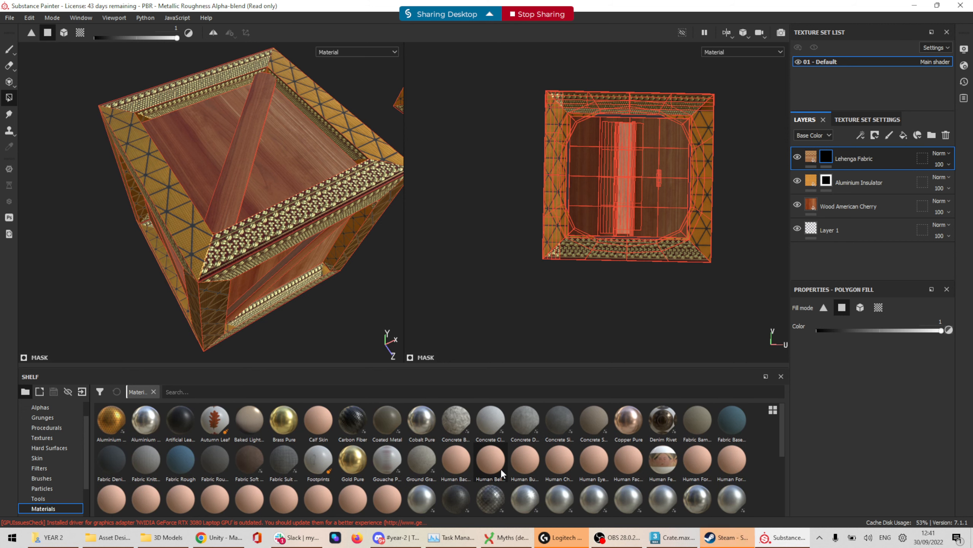
{"action": "scroll", "coordinate": [257, 445], "scroll_direction": "down", "scroll_amount": 5}
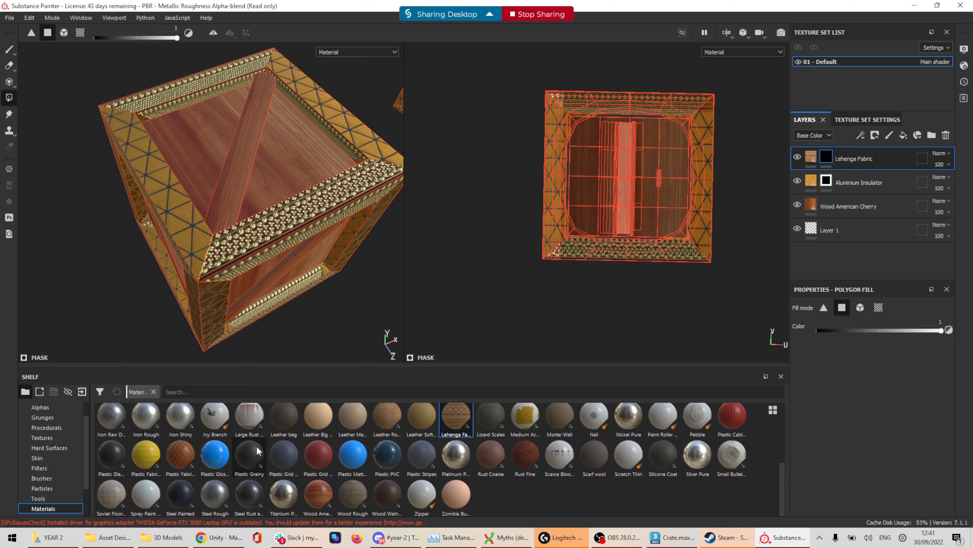
Step: Switch to Chrome, search the web for "substance materials", and open the Substance 3D Community Assets site with all cookies enabled
{"action": "left_click", "coordinate": [218, 537]}
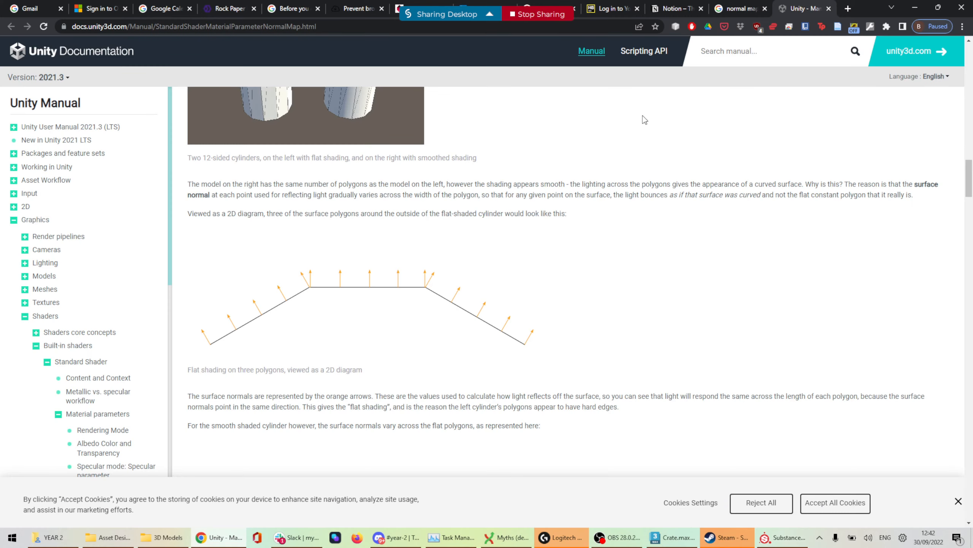
{"action": "left_click", "coordinate": [586, 26]}
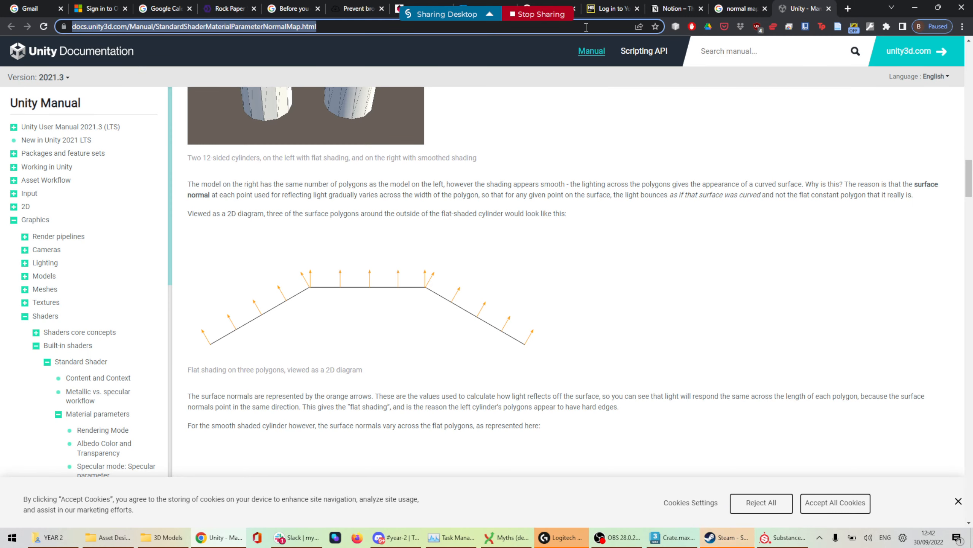
{"action": "type", "text": "substance materials"}
{"action": "key", "text": "Return"}
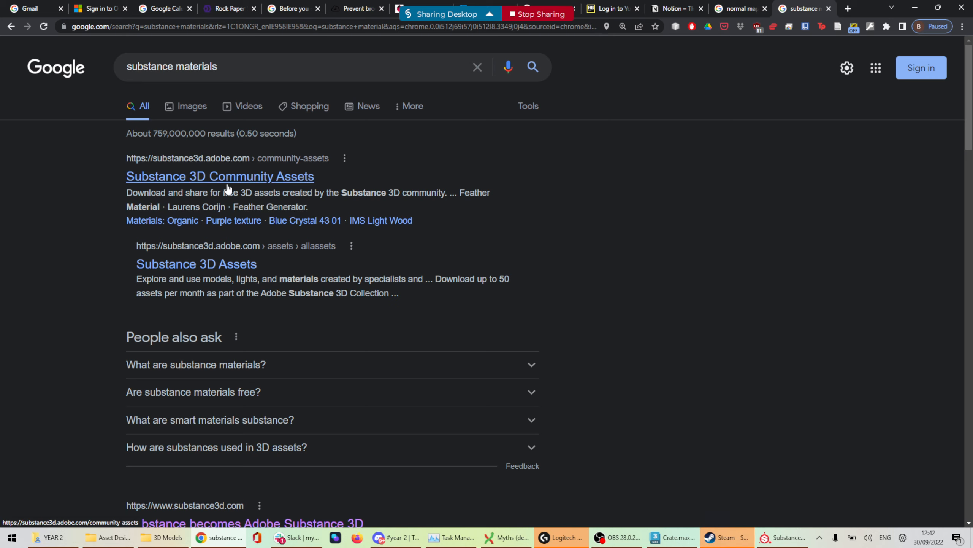
{"action": "left_click", "coordinate": [227, 186]}
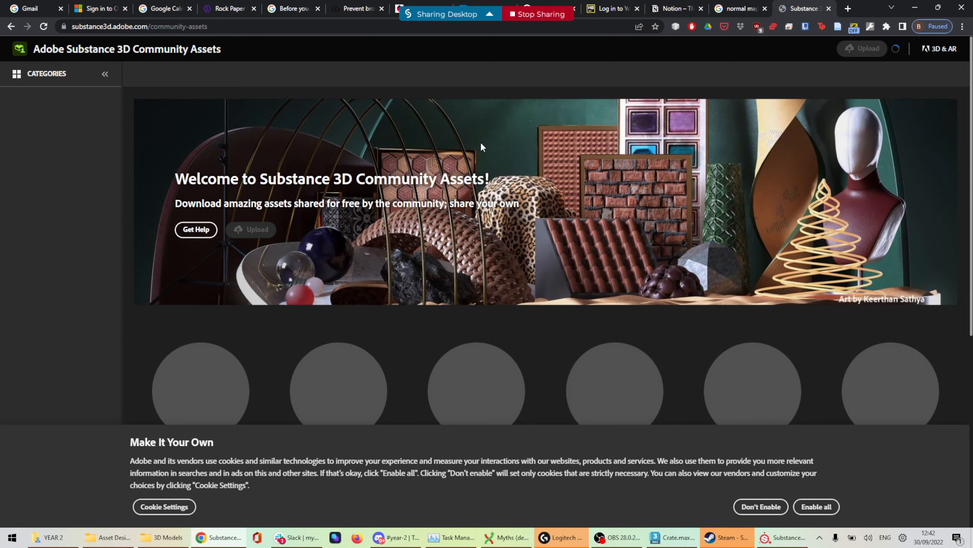
{"action": "scroll", "coordinate": [480, 142], "scroll_direction": "down", "scroll_amount": 2}
{"action": "left_click", "coordinate": [812, 507]}
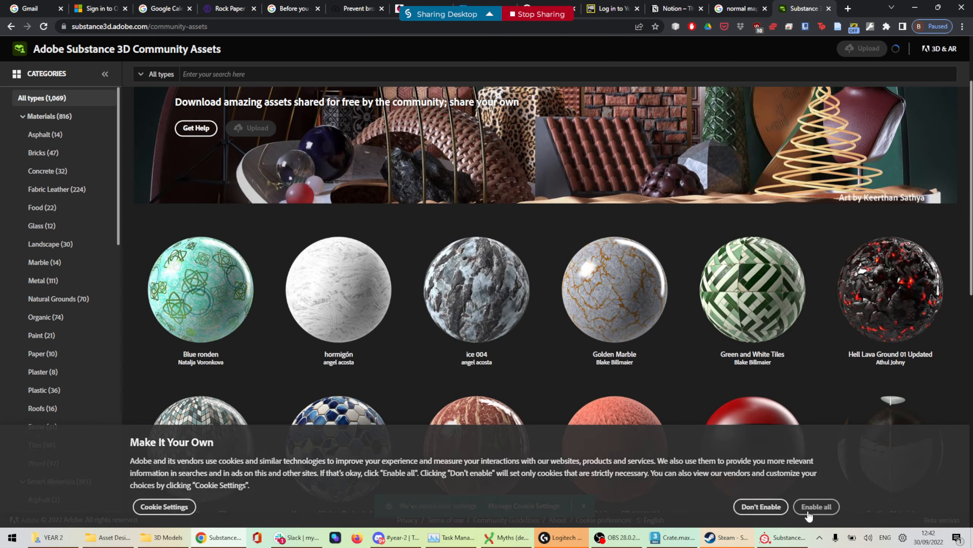
Step: Browse the community assets for the Mesh Caning Wicker material and request its .sbsar download
{"action": "scroll", "coordinate": [488, 237], "scroll_direction": "down", "scroll_amount": 1}
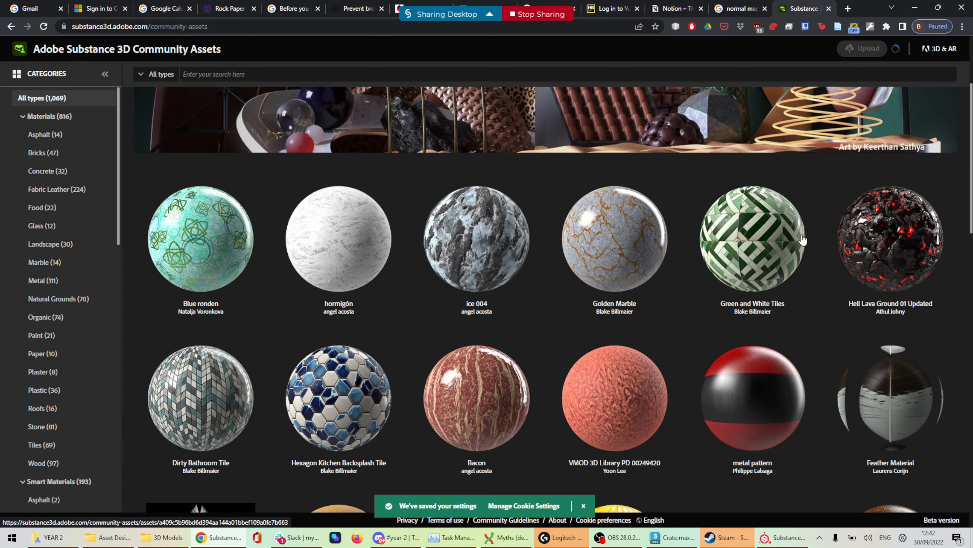
{"action": "scroll", "coordinate": [263, 255], "scroll_direction": "down", "scroll_amount": 2}
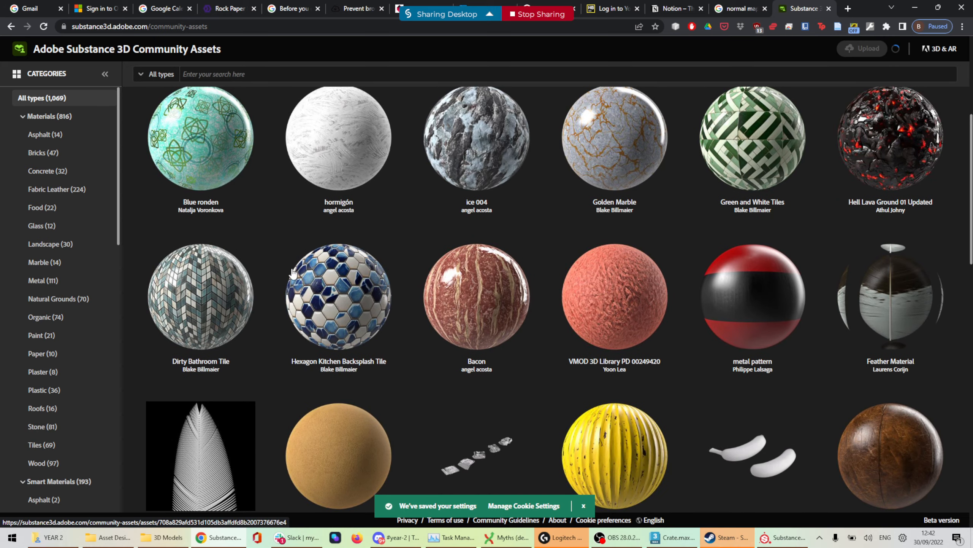
{"action": "scroll", "coordinate": [318, 271], "scroll_direction": "down", "scroll_amount": 4}
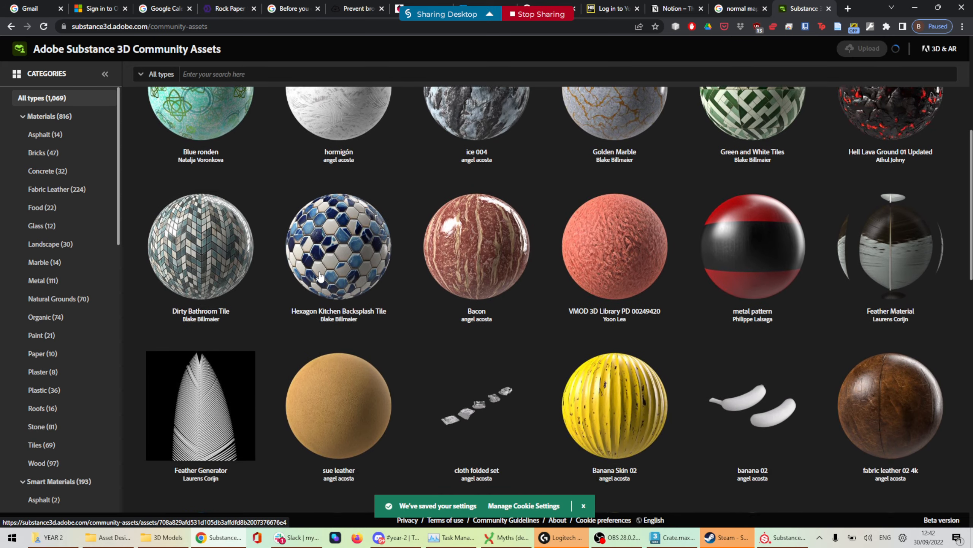
{"action": "scroll", "coordinate": [346, 273], "scroll_direction": "down", "scroll_amount": 3}
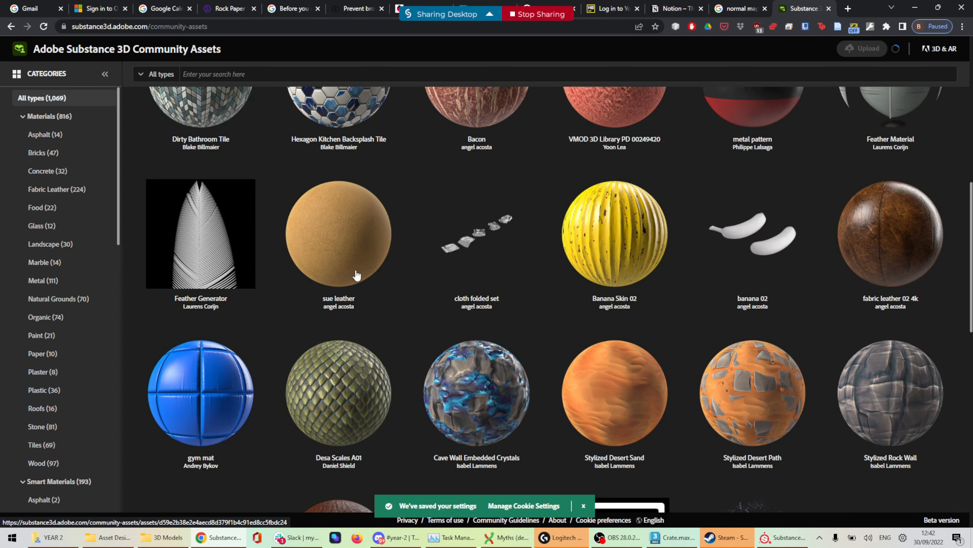
{"action": "scroll", "coordinate": [792, 311], "scroll_direction": "down", "scroll_amount": 3}
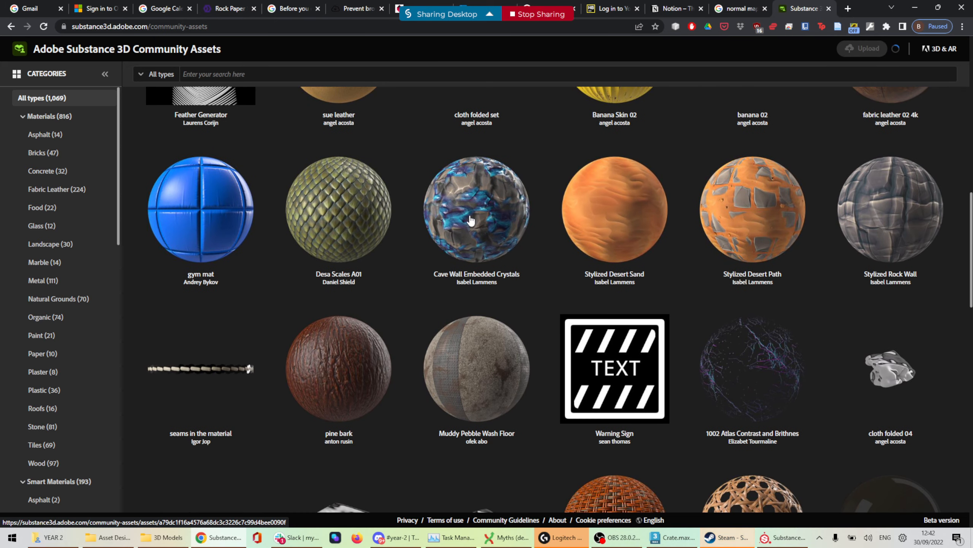
{"action": "scroll", "coordinate": [810, 335], "scroll_direction": "down", "scroll_amount": 3}
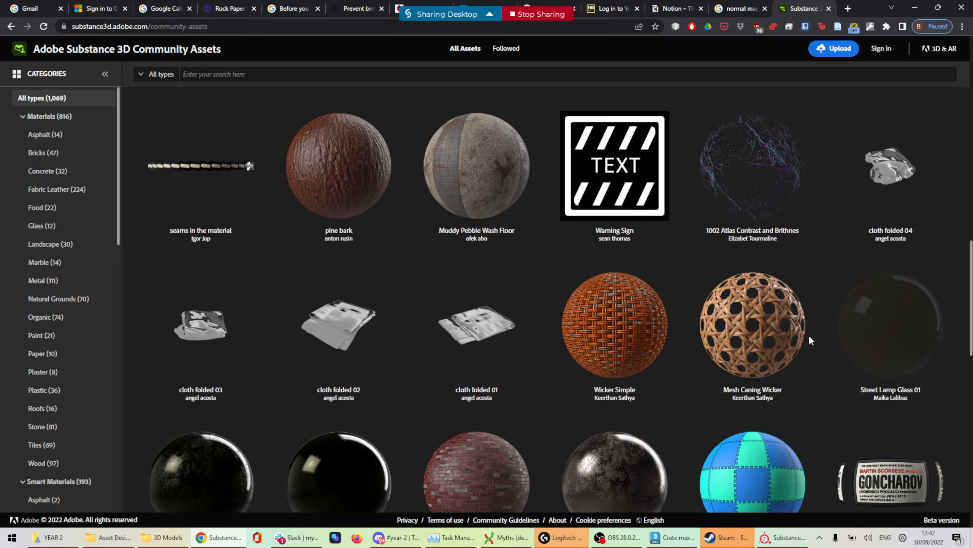
{"action": "scroll", "coordinate": [809, 336], "scroll_direction": "down", "scroll_amount": 3}
{"action": "left_click", "coordinate": [711, 228]}
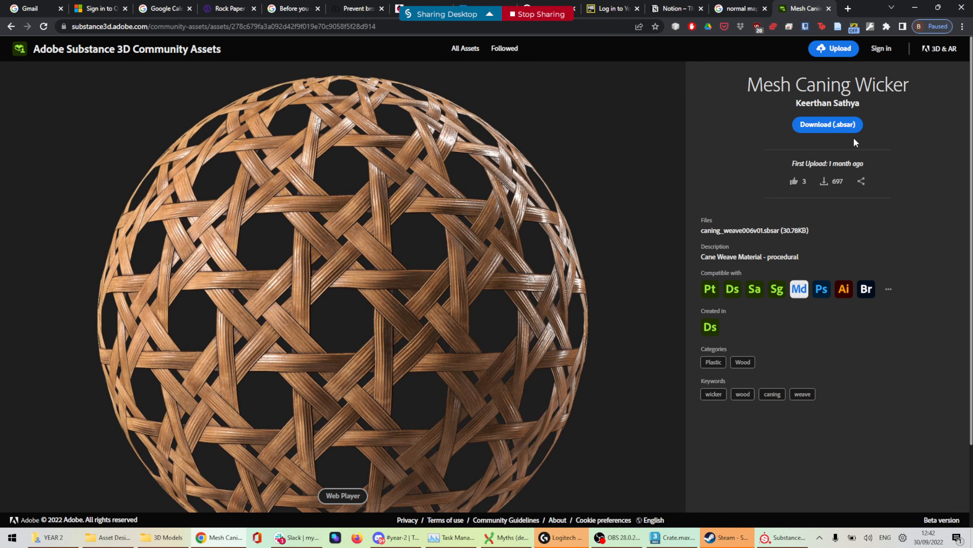
{"action": "left_click", "coordinate": [843, 125]}
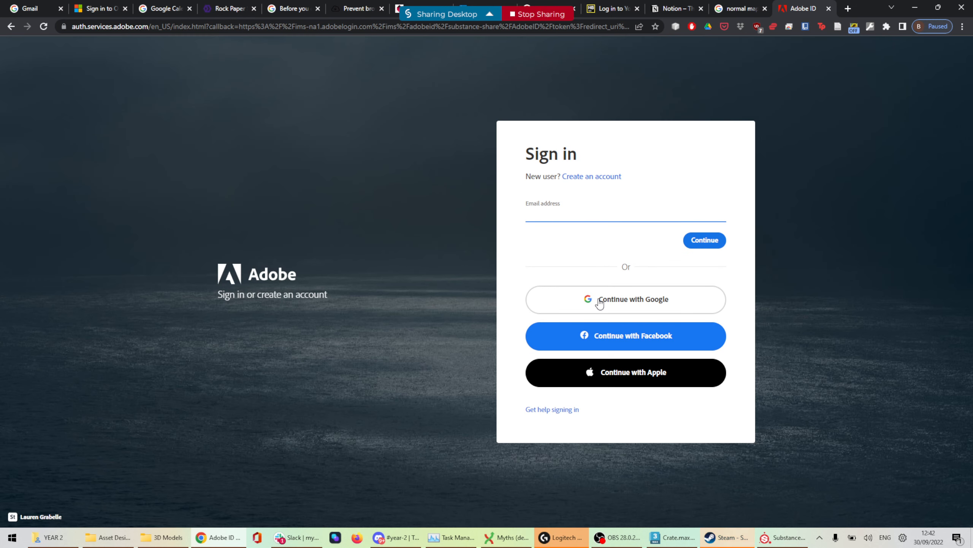
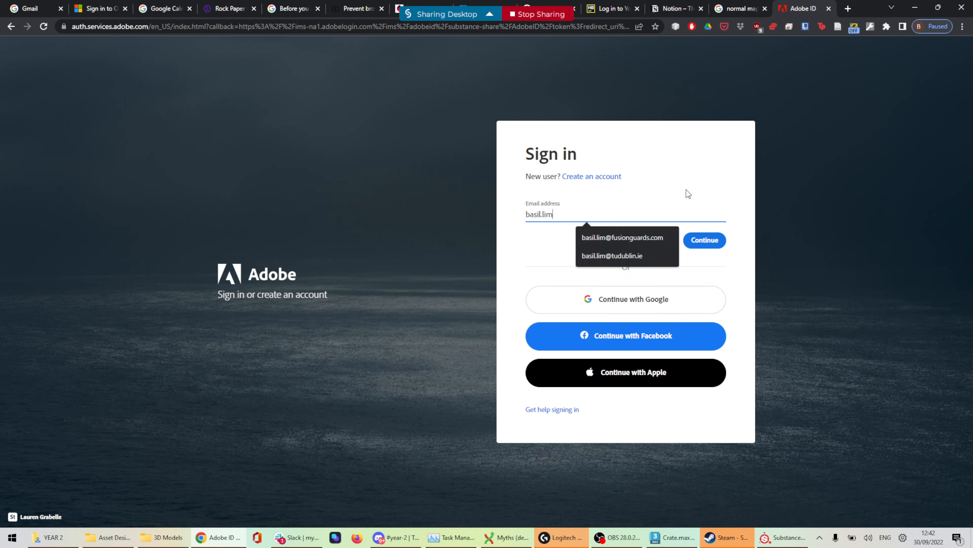
Step: Try to sign in to Adobe with the school e-mail address
{"action": "key", "text": "Return"}
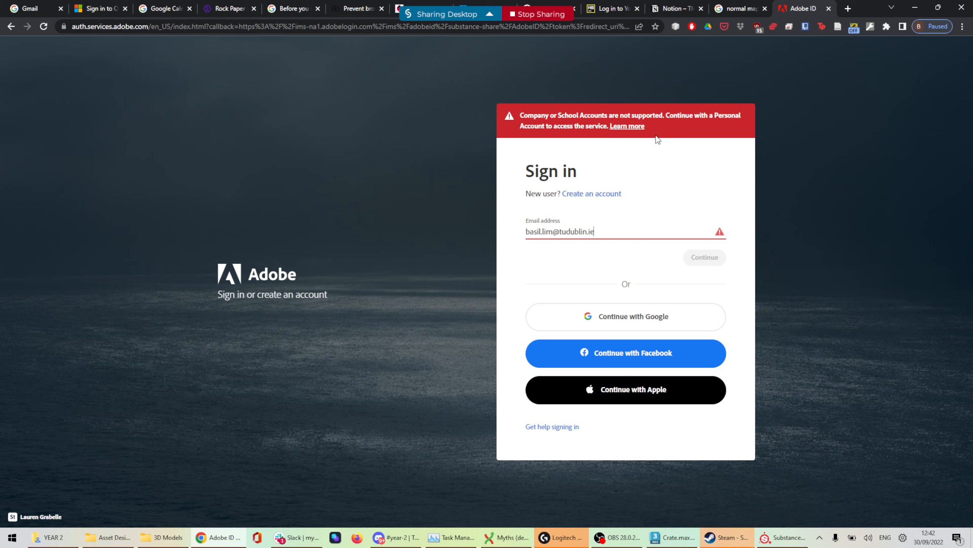
Step: Try the personal e-mail address for the Adobe sign-in and return from the password page to the sign-in options
{"action": "key", "text": "ctrl+a"}
{"action": "type", "text": "basil."}
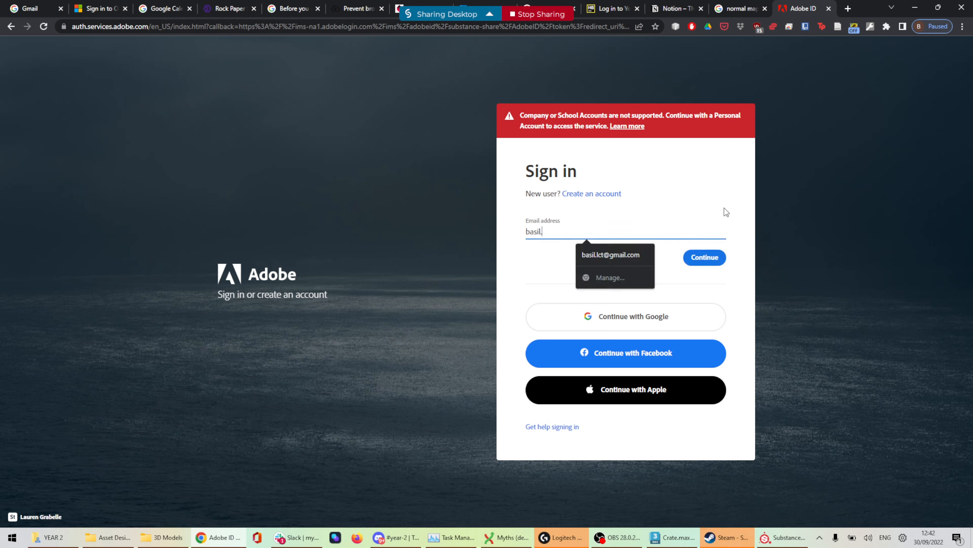
{"action": "key", "text": "Down"}
{"action": "key", "text": "Return"}
{"action": "key", "text": "Return"}
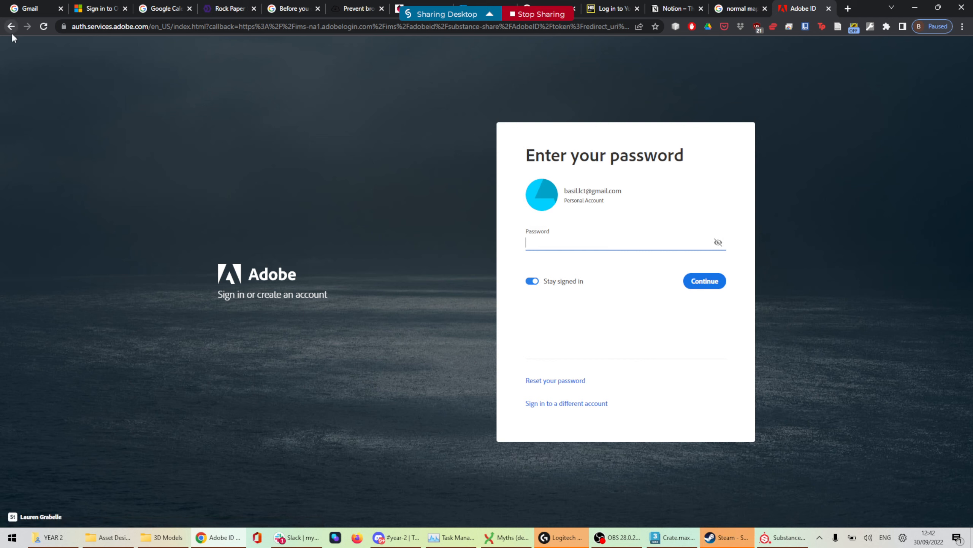
{"action": "left_click", "coordinate": [11, 27]}
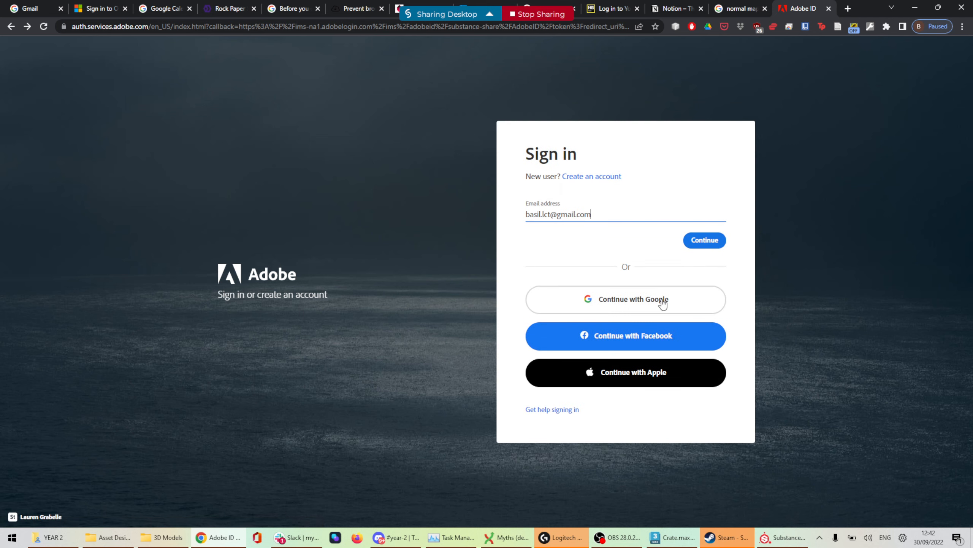
Step: Continue the Adobe sign-in with the personal Google account and submit the account password
{"action": "left_click", "coordinate": [663, 303]}
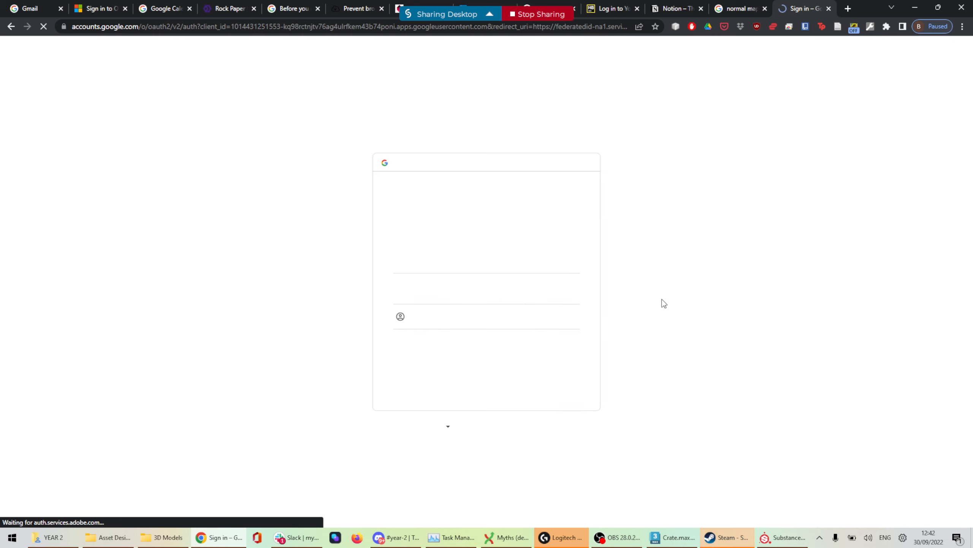
{"action": "left_click", "coordinate": [513, 265]}
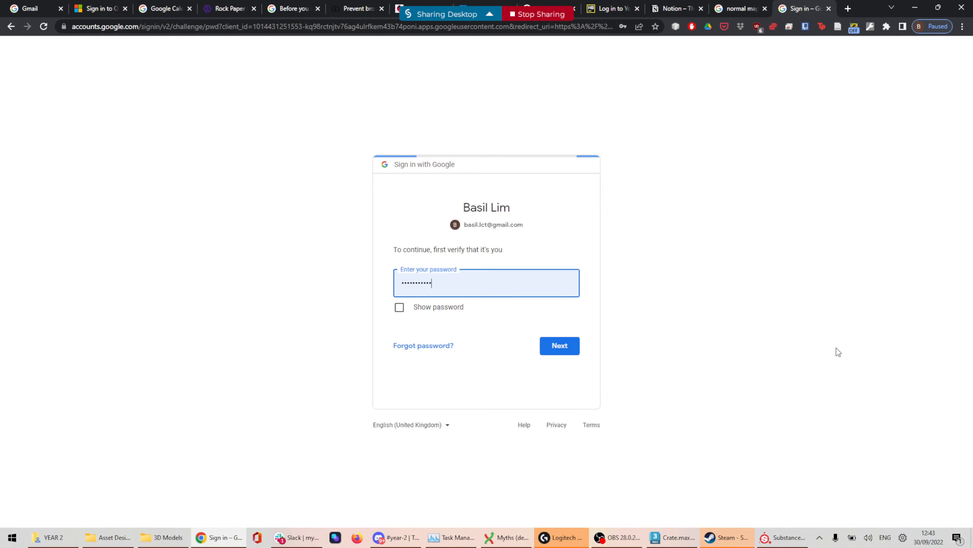
{"action": "left_click", "coordinate": [570, 347]}
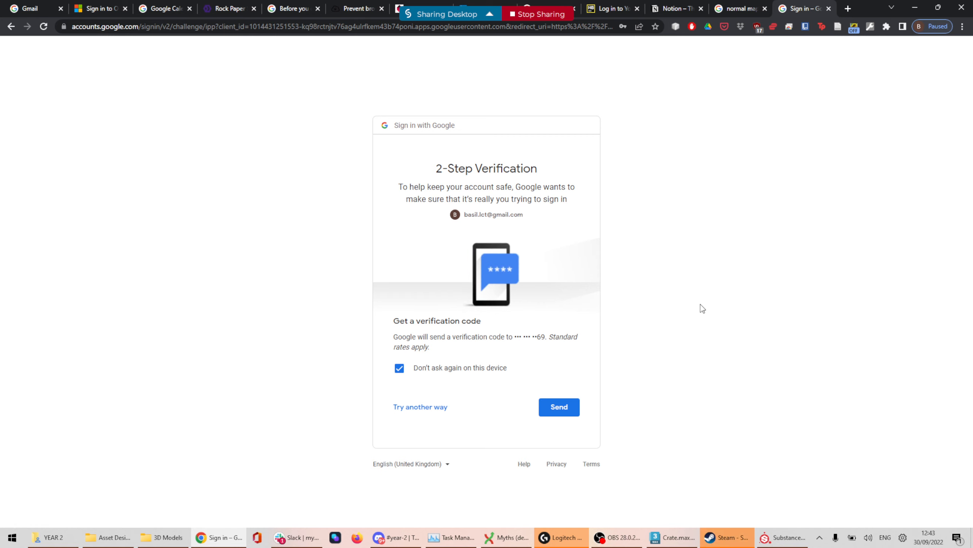
Step: Request and enter the two-step verification code, and accept Adobe's updated Terms of Use
{"action": "left_click", "coordinate": [562, 409]}
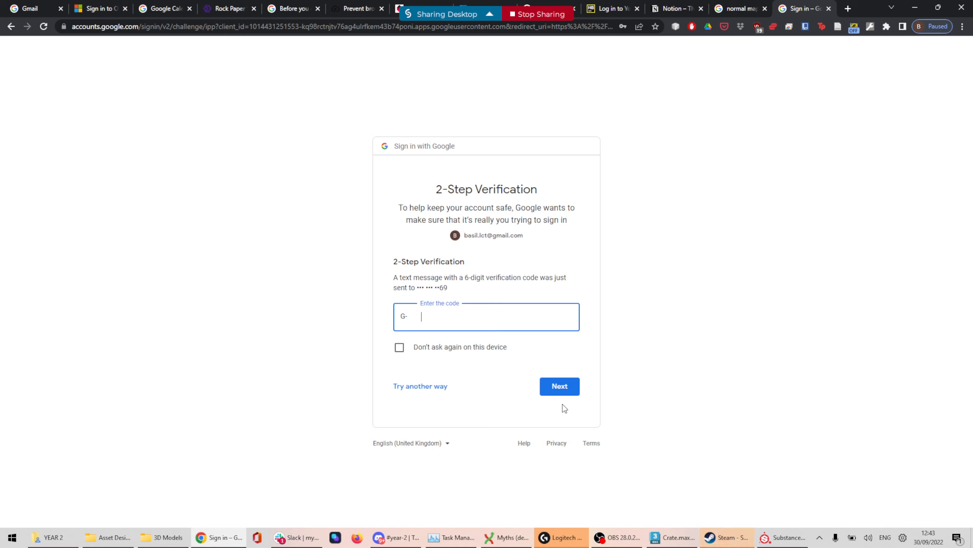
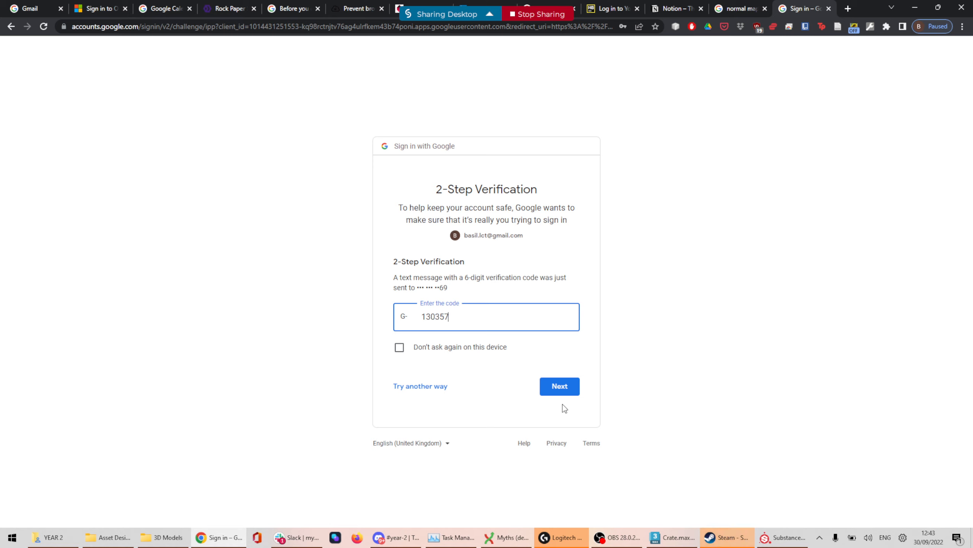
{"action": "key", "text": "Return"}
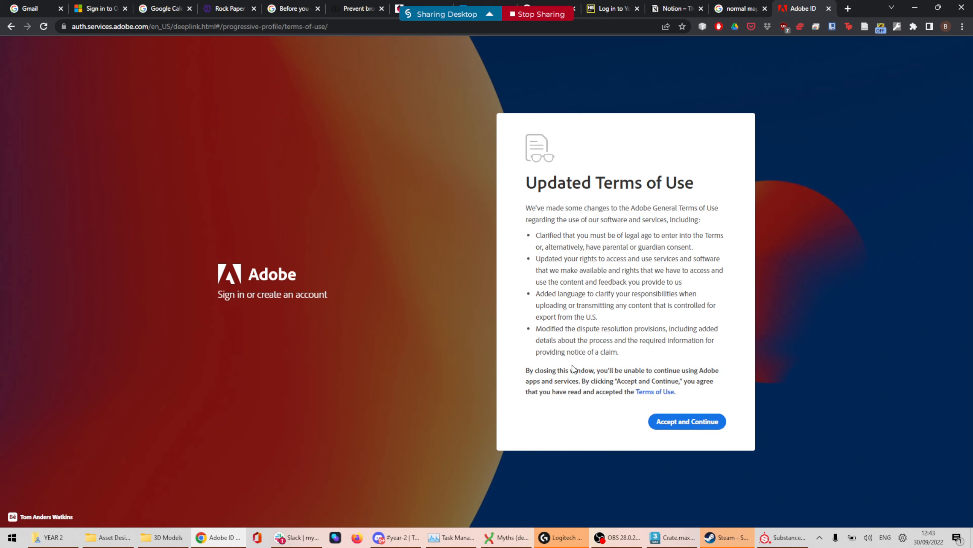
{"action": "left_click", "coordinate": [672, 418]}
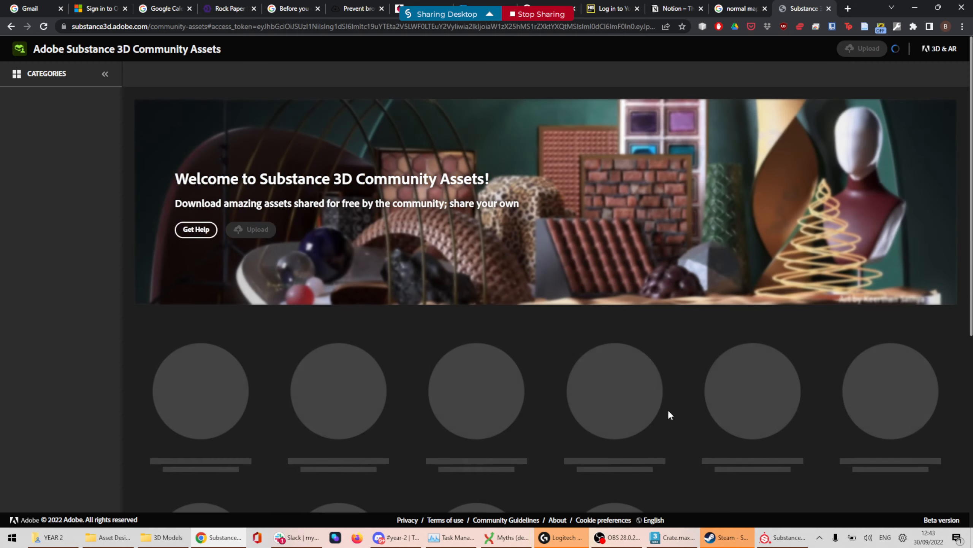
Step: Start downloading Mesh Caning Wicker from the community assets and cancel saving the caning_weave006v01 file
{"action": "scroll", "coordinate": [668, 412], "scroll_direction": "down", "scroll_amount": 14}
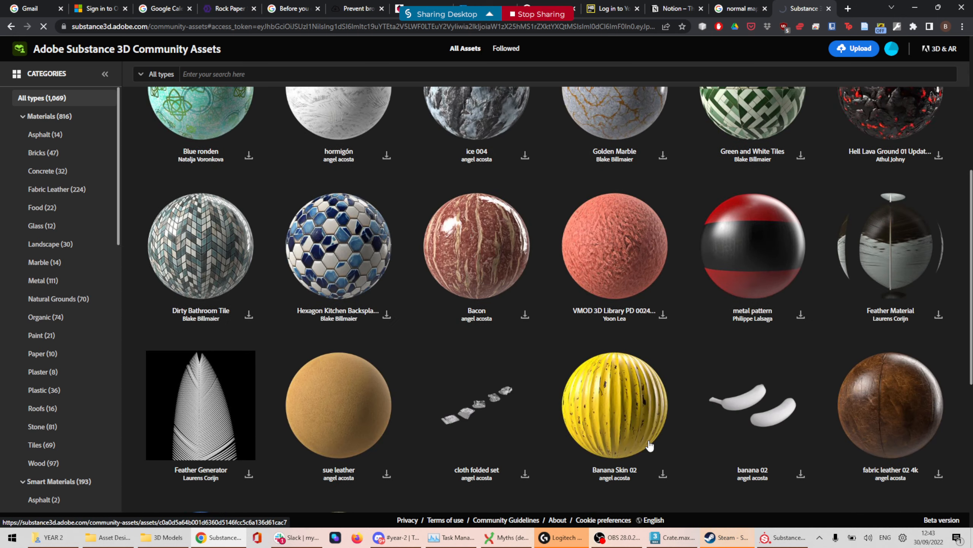
{"action": "scroll", "coordinate": [648, 434], "scroll_direction": "down", "scroll_amount": 4}
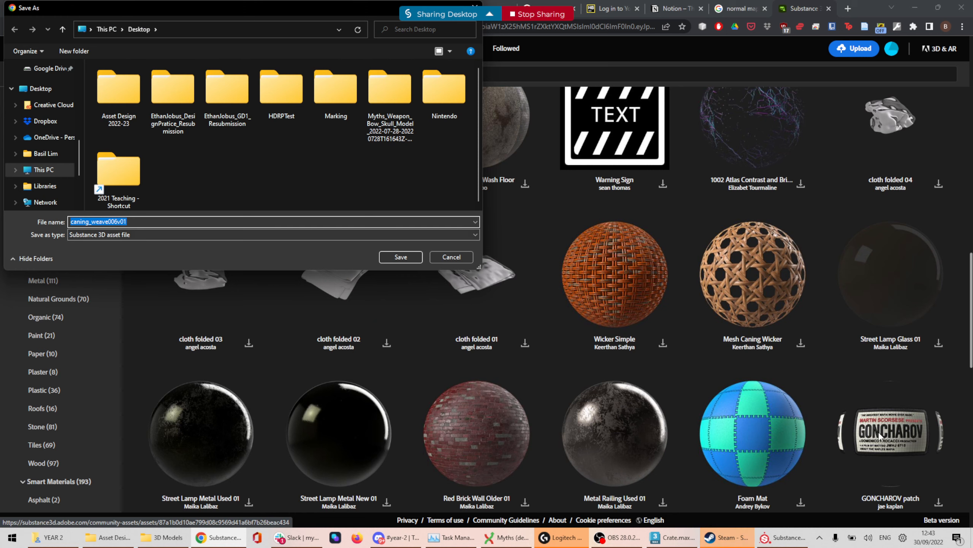
{"action": "left_click", "coordinate": [451, 257]}
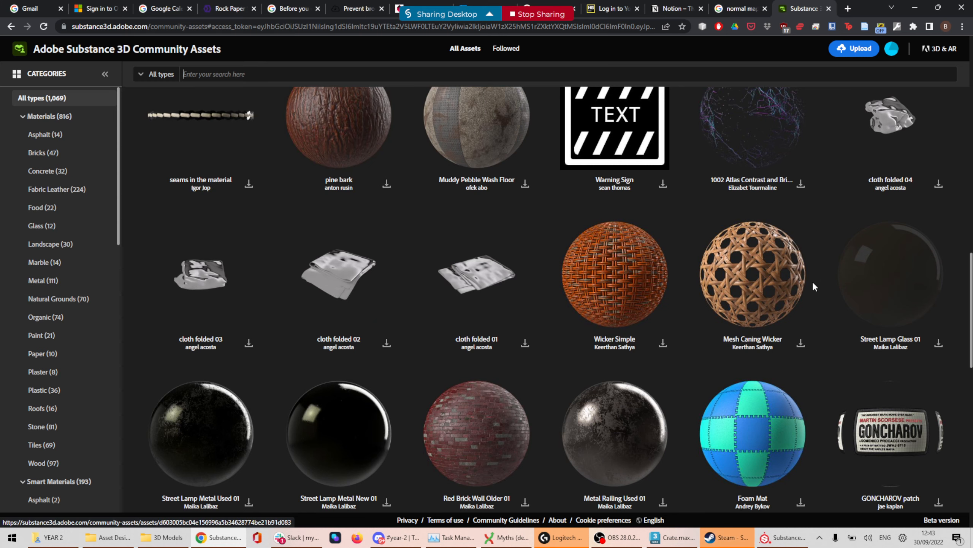
Step: Download the Mesh Caning Wicker material from the community assets and save caning_weave006v01 to the Desktop
{"action": "left_click", "coordinate": [754, 266]}
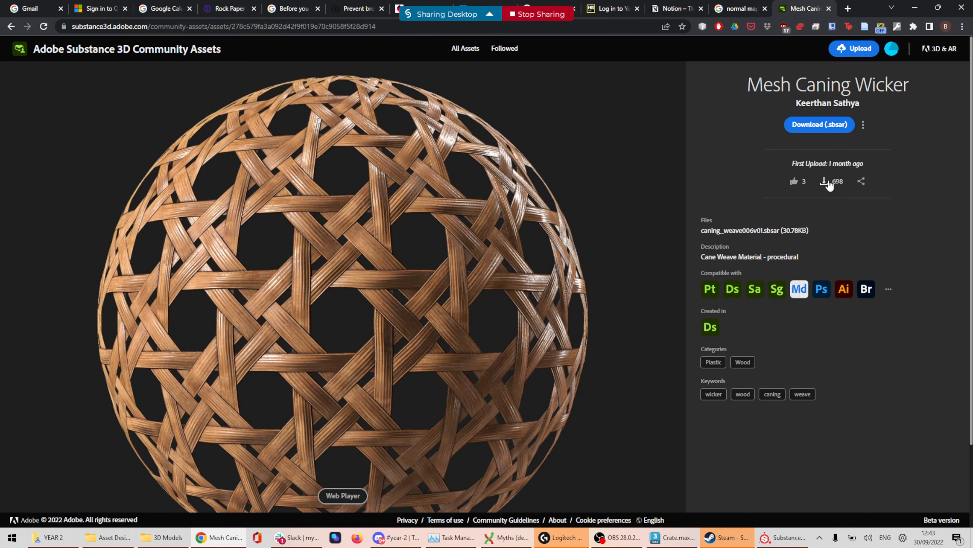
{"action": "left_click", "coordinate": [800, 130]}
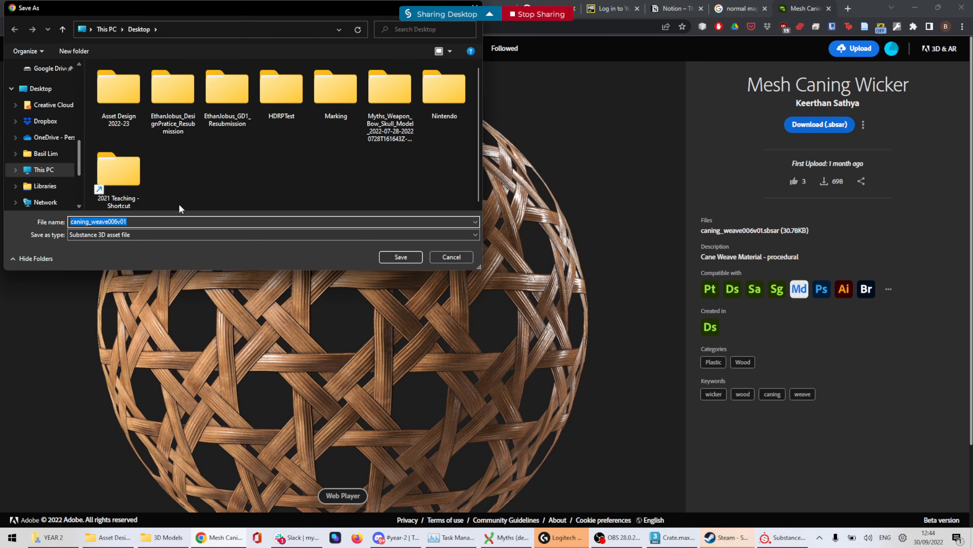
{"action": "left_click", "coordinate": [401, 256]}
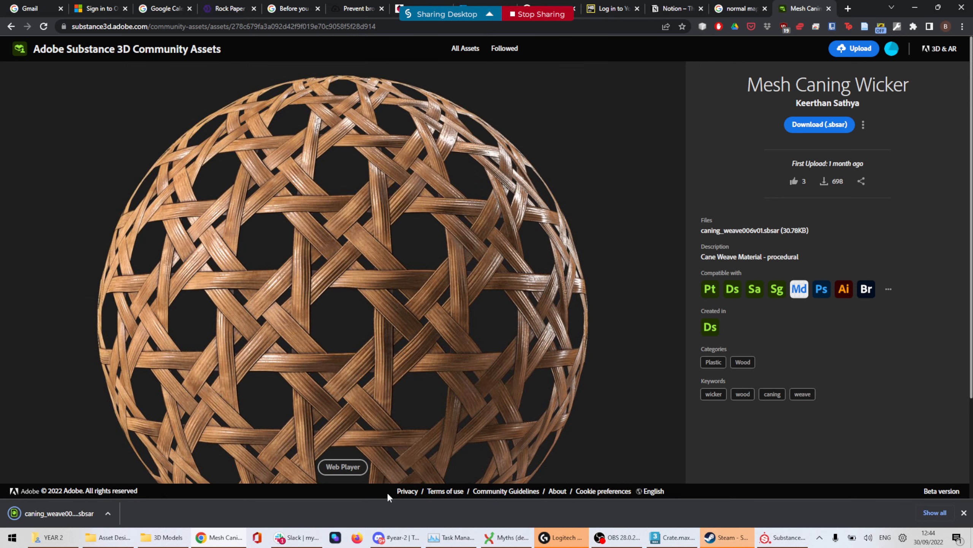
Step: Try to open the downloaded caning_weave006v01 file directly from the browser and return to Substance Painter
{"action": "left_click", "coordinate": [58, 513]}
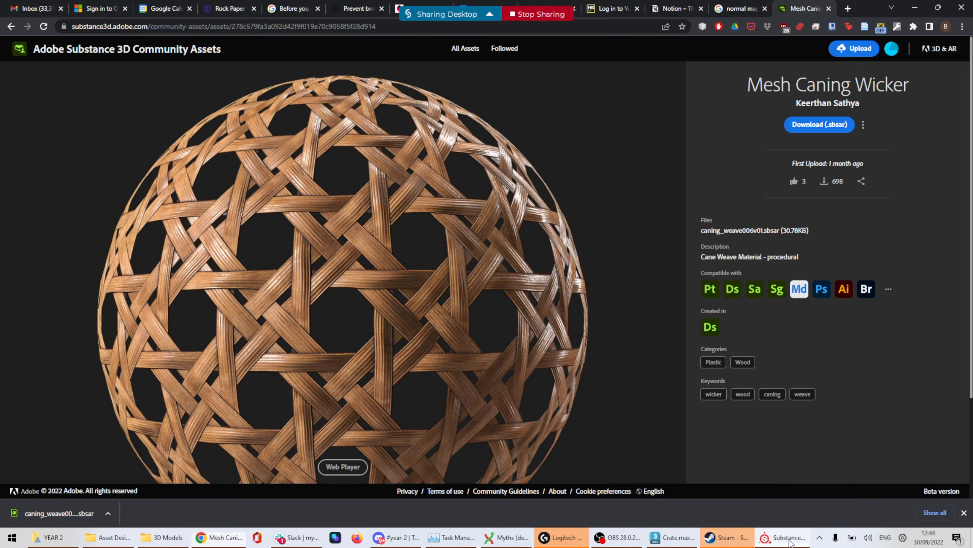
{"action": "left_click", "coordinate": [802, 543]}
{"action": "left_click", "coordinate": [129, 515]}
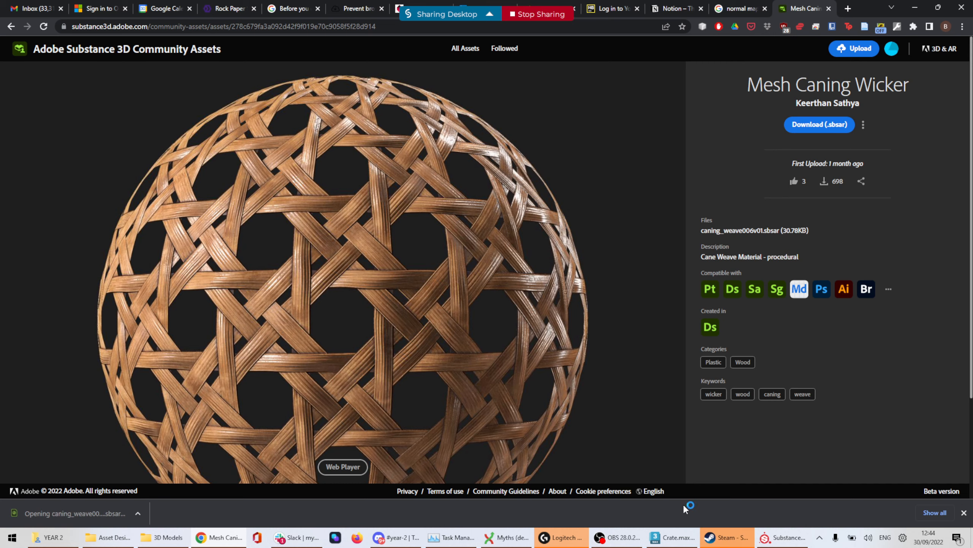
{"action": "left_click", "coordinate": [797, 540]}
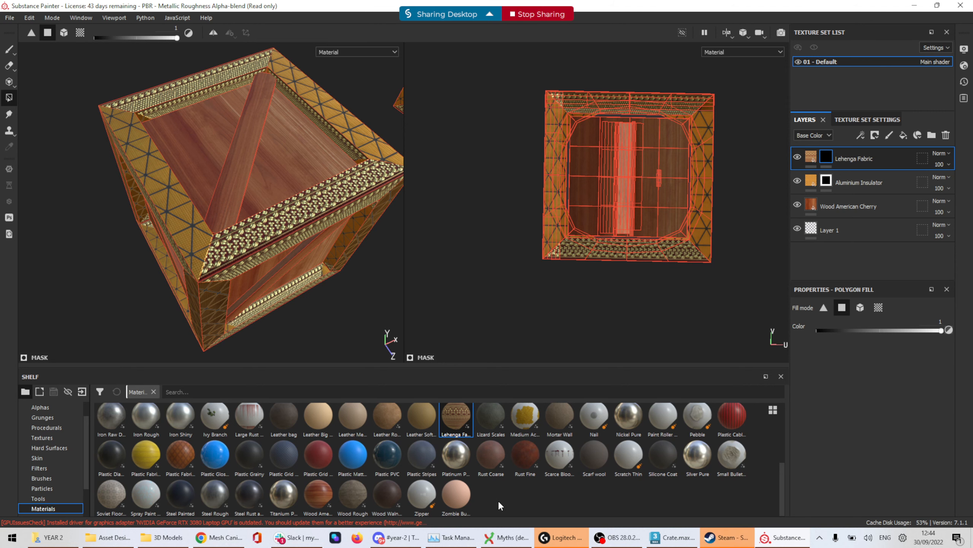
Step: Find caning_weave006v01 in the Desktop folder in File Explorer and bring it into Substance Painter's shelf for import
{"action": "left_click", "coordinate": [104, 538]}
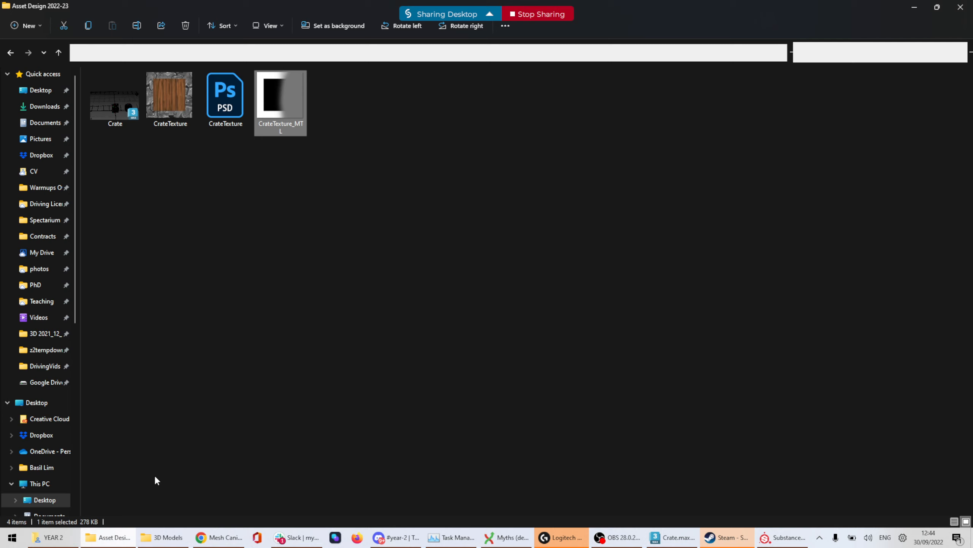
{"action": "left_click", "coordinate": [53, 93]}
{"action": "left_click", "coordinate": [798, 538]}
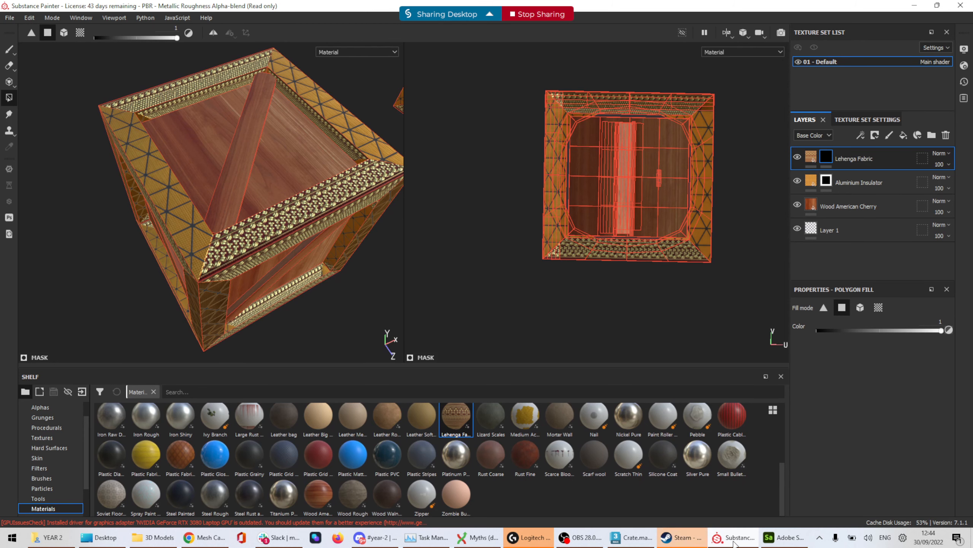
{"action": "left_click", "coordinate": [733, 538]}
{"action": "left_click", "coordinate": [58, 539]}
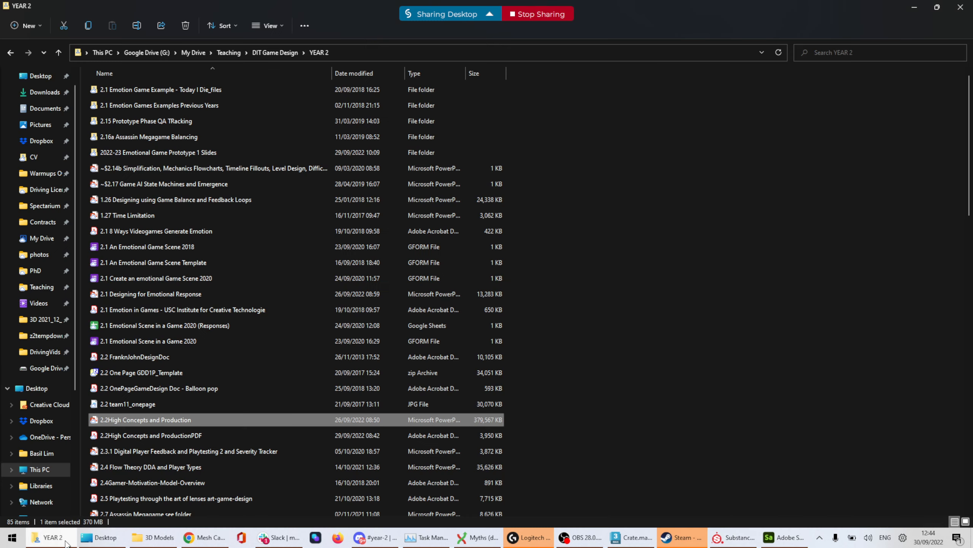
{"action": "left_click", "coordinate": [59, 539]}
{"action": "left_click", "coordinate": [95, 536]}
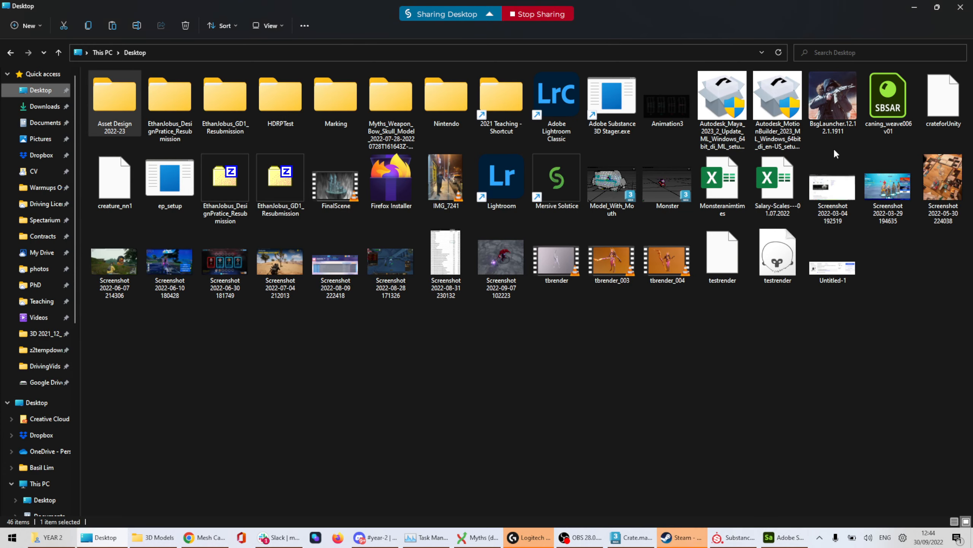
{"action": "mouse_move", "coordinate": [892, 107]}
{"action": "left_mouse_down"}
{"action": "mouse_move", "coordinate": [764, 376]}
{"action": "mouse_move", "coordinate": [730, 535]}
{"action": "mouse_move", "coordinate": [659, 495]}
{"action": "left_mouse_up"}
{"action": "left_click_drag", "start_coordinate": [647, 486], "coordinate": [645, 485]}
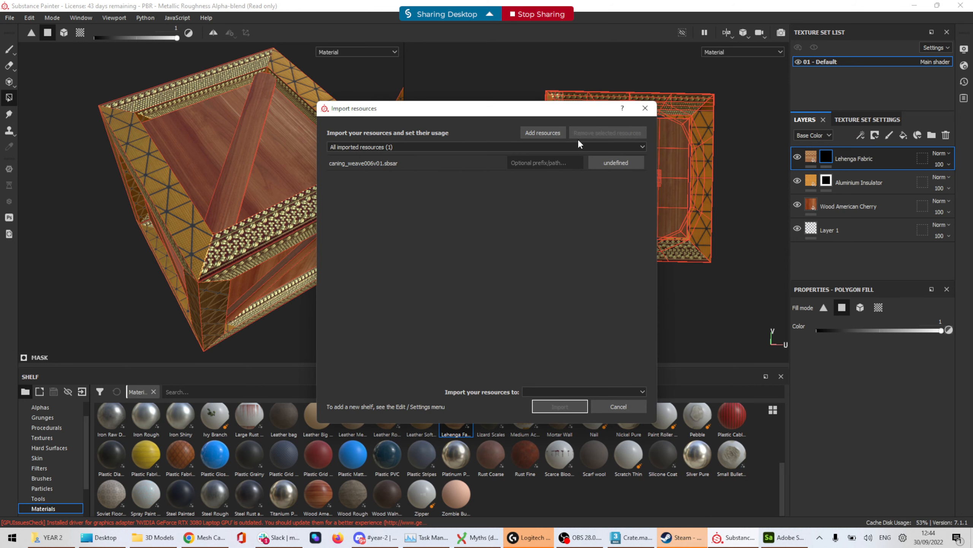
Step: Set the usage of caning_weave006v01.sbsar to basematerial and import it into the shelf 'shelf'
{"action": "left_click", "coordinate": [617, 162]}
{"action": "left_click", "coordinate": [618, 162]}
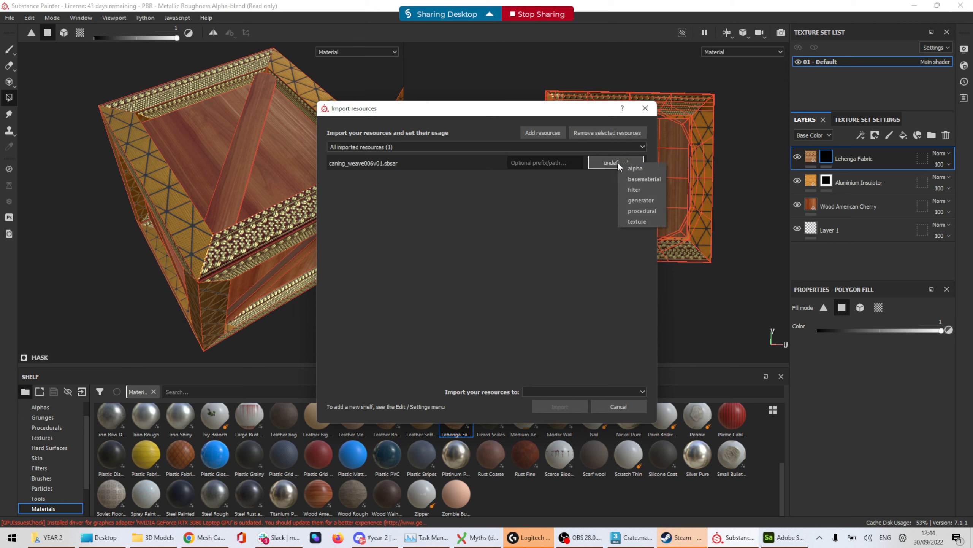
{"action": "left_click", "coordinate": [640, 179]}
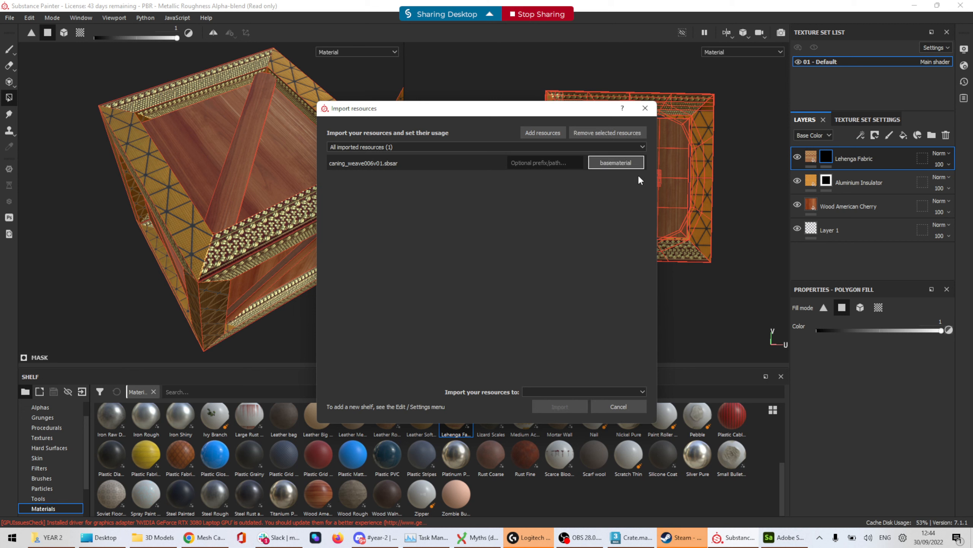
{"action": "left_click", "coordinate": [560, 388]}
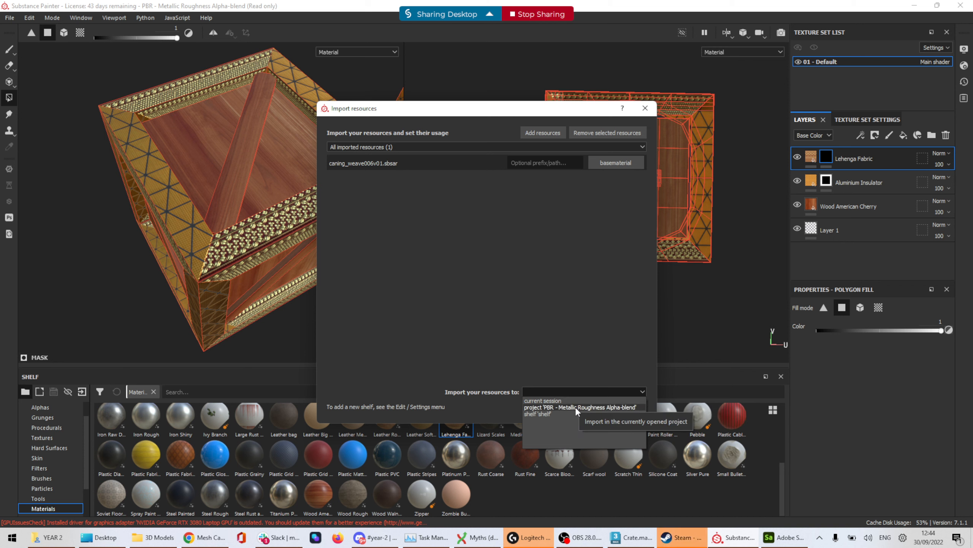
{"action": "left_click", "coordinate": [537, 413]}
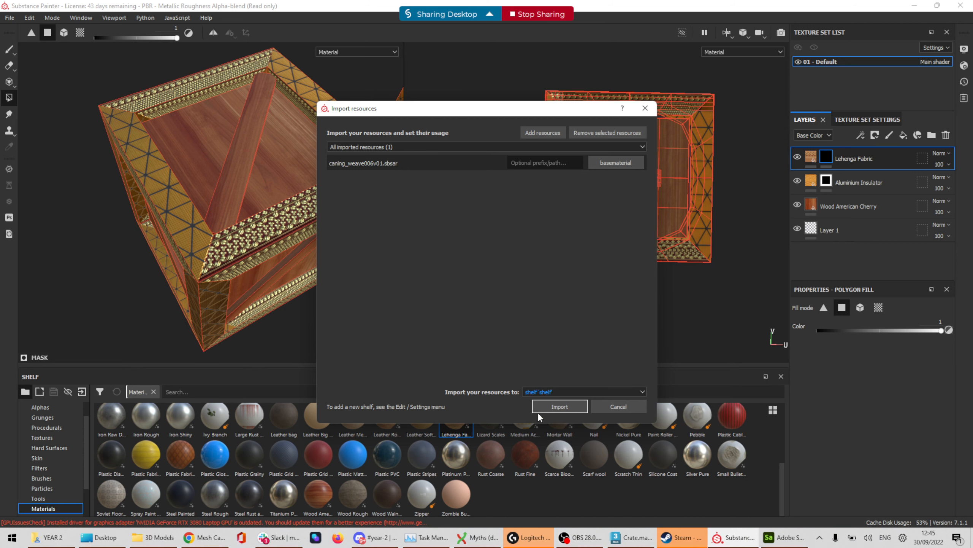
{"action": "left_click", "coordinate": [554, 409]}
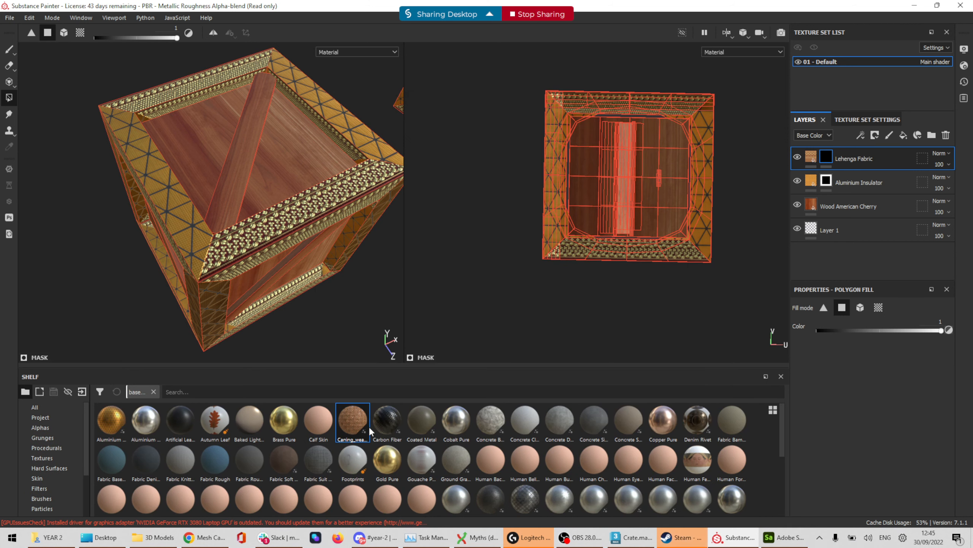
Step: Add the imported Caning_weave material as a fill layer above Lehenga Fabric and give it a black mask
{"action": "left_click_drag", "start_coordinate": [353, 425], "coordinate": [842, 149]}
{"action": "left_click_drag", "start_coordinate": [375, 303], "coordinate": [289, 262], "text": "alt"}
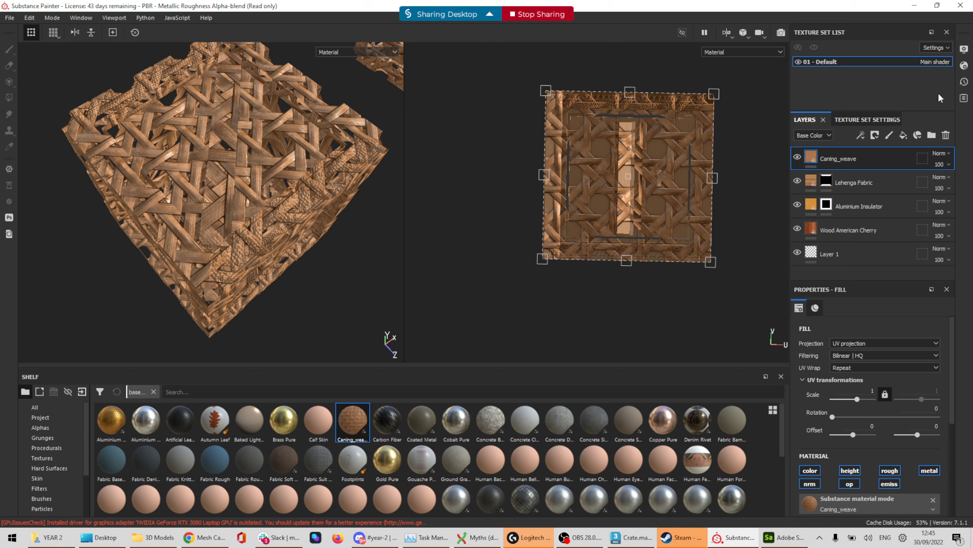
{"action": "left_click", "coordinate": [877, 120]}
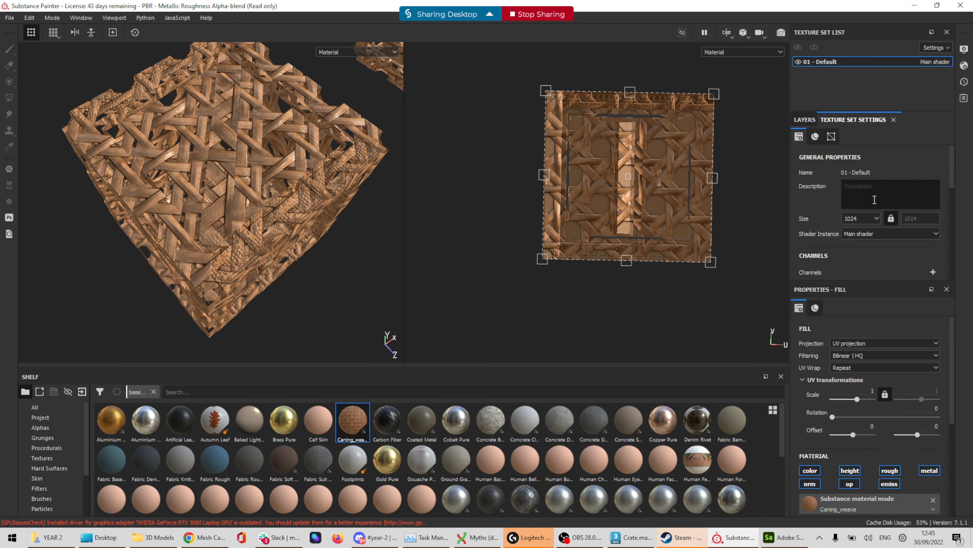
{"action": "left_click", "coordinate": [803, 119]}
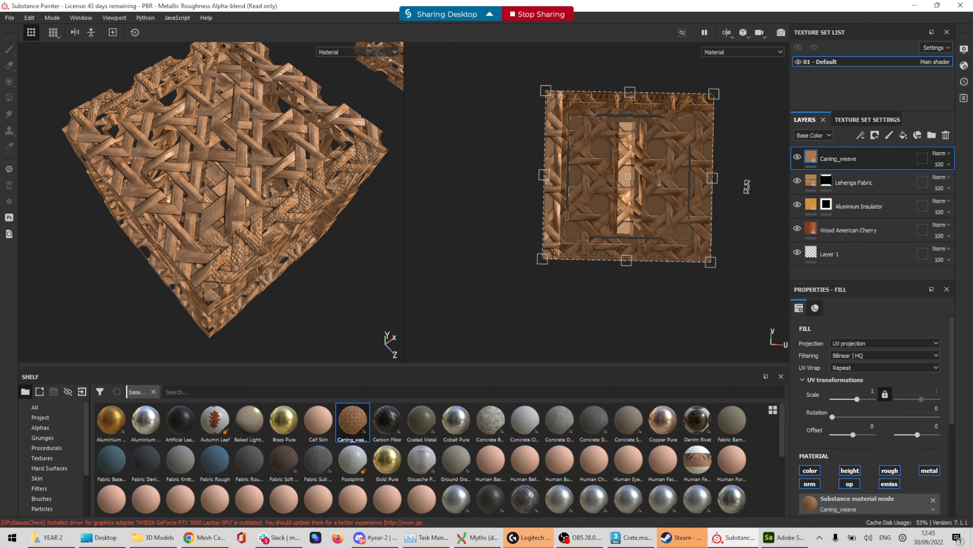
{"action": "right_click", "coordinate": [834, 160]}
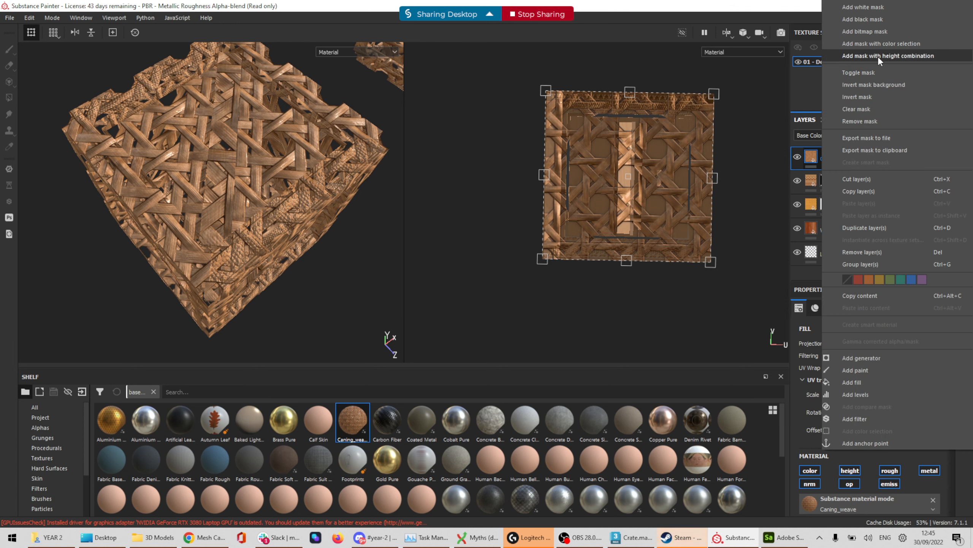
{"action": "left_click", "coordinate": [875, 20]}
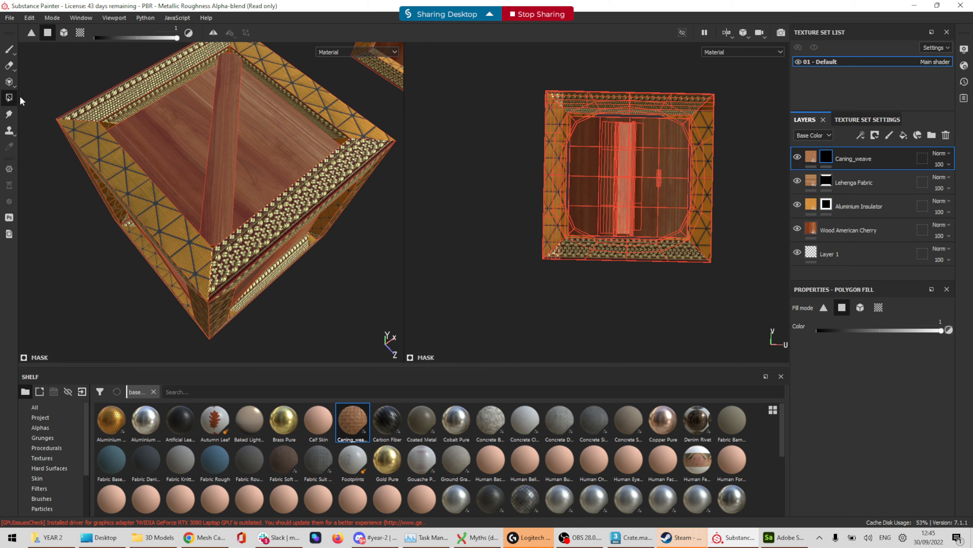
Step: Paint the Caning_weave mask with a brush at grayscale 1 and size 6.58 over part of the crate's wooden panel
{"action": "left_click", "coordinate": [8, 50]}
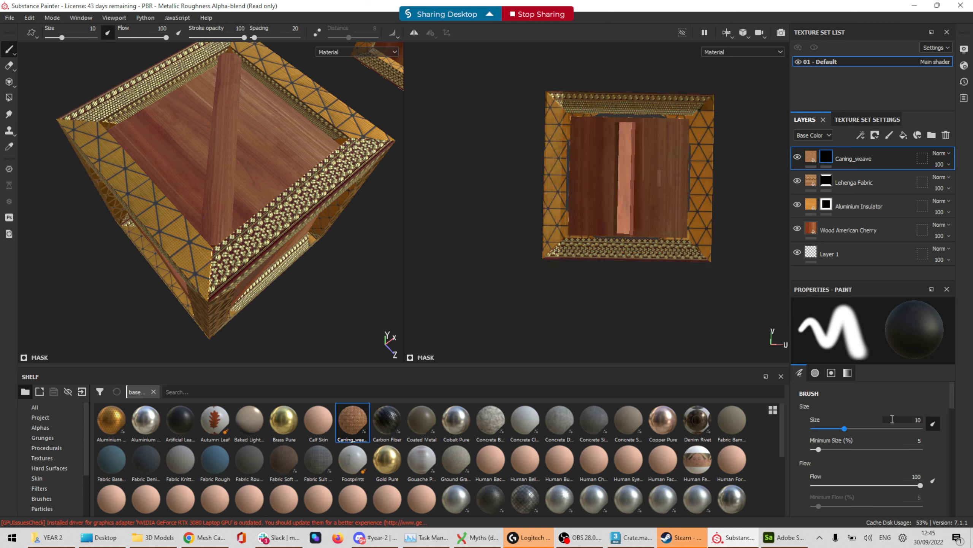
{"action": "scroll", "coordinate": [896, 393], "scroll_direction": "down", "scroll_amount": 5}
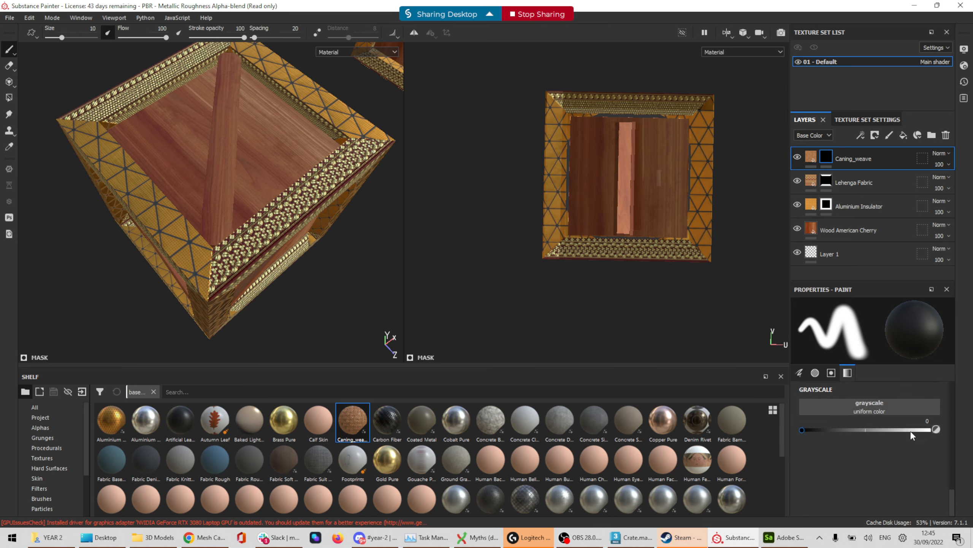
{"action": "scroll", "coordinate": [246, 178], "scroll_direction": "down", "scroll_amount": 2}
{"action": "scroll", "coordinate": [203, 176], "scroll_direction": "up", "scroll_amount": 6}
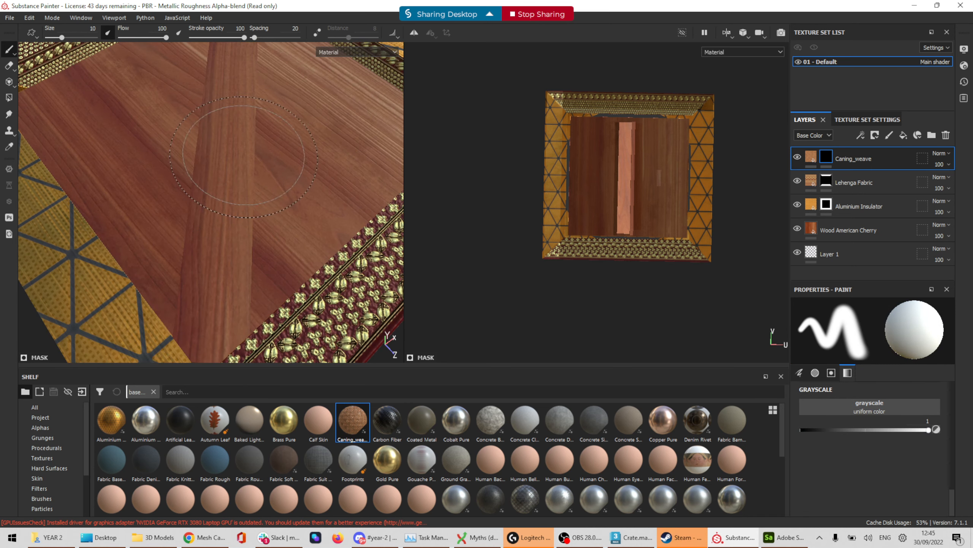
{"action": "mouse_move", "coordinate": [205, 174]}
{"action": "left_mouse_down", "text": "alt"}
{"action": "mouse_move", "coordinate": [274, 171]}
{"action": "mouse_move", "coordinate": [215, 142]}
{"action": "left_mouse_up", "text": "alt"}
{"action": "middle_click_drag", "start_coordinate": [215, 142], "coordinate": [286, 178], "text": "alt"}
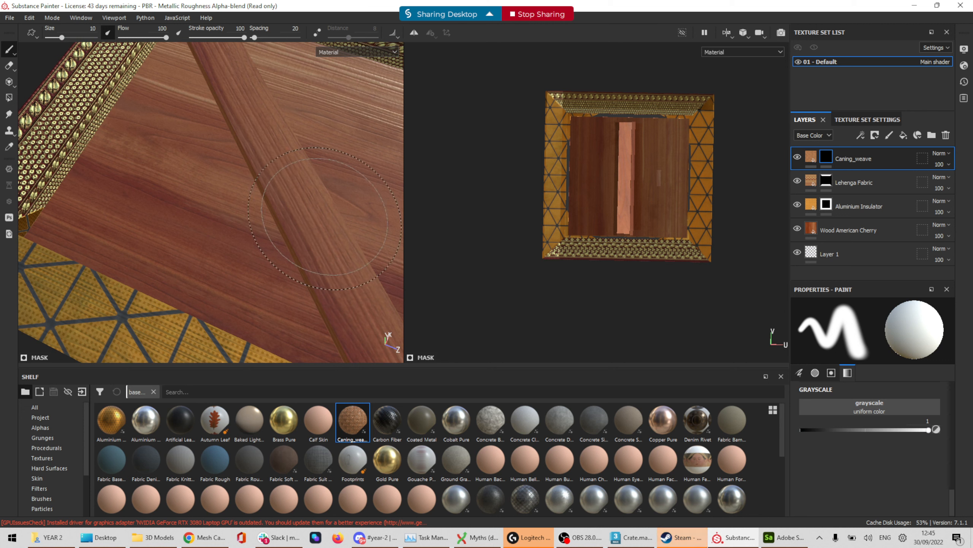
{"action": "right_click_drag", "start_coordinate": [267, 191], "coordinate": [244, 191], "text": "ctrl"}
{"action": "mouse_move", "coordinate": [155, 162]}
{"action": "left_mouse_down"}
{"action": "mouse_move", "coordinate": [134, 174]}
{"action": "mouse_move", "coordinate": [156, 198]}
{"action": "mouse_move", "coordinate": [128, 204]}
{"action": "mouse_move", "coordinate": [160, 196]}
{"action": "left_mouse_up"}
{"action": "right_click_drag", "start_coordinate": [132, 200], "coordinate": [140, 200], "text": "ctrl"}
{"action": "mouse_move", "coordinate": [129, 200]}
{"action": "left_mouse_down"}
{"action": "mouse_move", "coordinate": [123, 209]}
{"action": "mouse_move", "coordinate": [123, 171]}
{"action": "mouse_move", "coordinate": [173, 230]}
{"action": "mouse_move", "coordinate": [100, 180]}
{"action": "mouse_move", "coordinate": [245, 223]}
{"action": "mouse_move", "coordinate": [236, 213]}
{"action": "mouse_move", "coordinate": [304, 180]}
{"action": "mouse_move", "coordinate": [374, 163]}
{"action": "mouse_move", "coordinate": [376, 177]}
{"action": "mouse_move", "coordinate": [302, 187]}
{"action": "mouse_move", "coordinate": [289, 208]}
{"action": "mouse_move", "coordinate": [191, 239]}
{"action": "mouse_move", "coordinate": [243, 205]}
{"action": "mouse_move", "coordinate": [218, 171]}
{"action": "mouse_move", "coordinate": [213, 192]}
{"action": "left_mouse_up"}
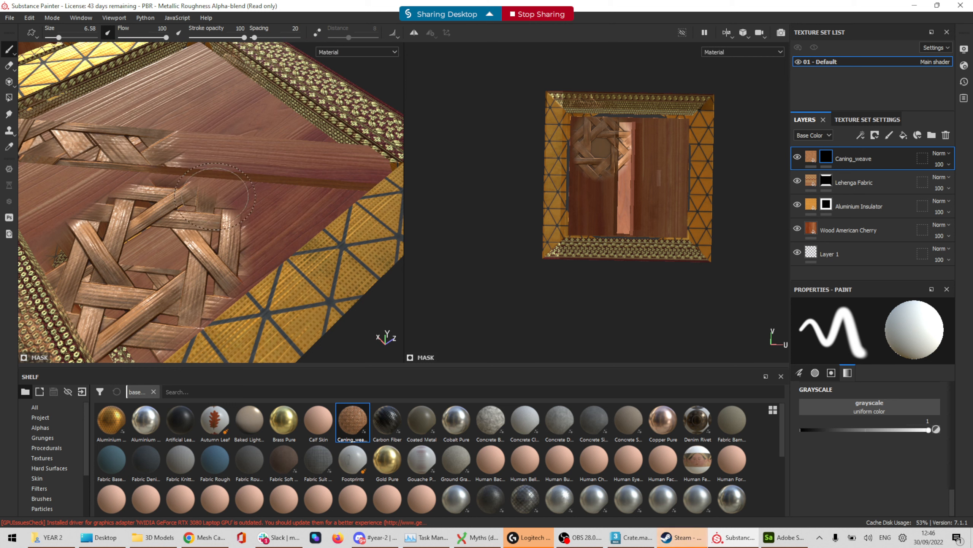
{"action": "left_click", "coordinate": [228, 183]}
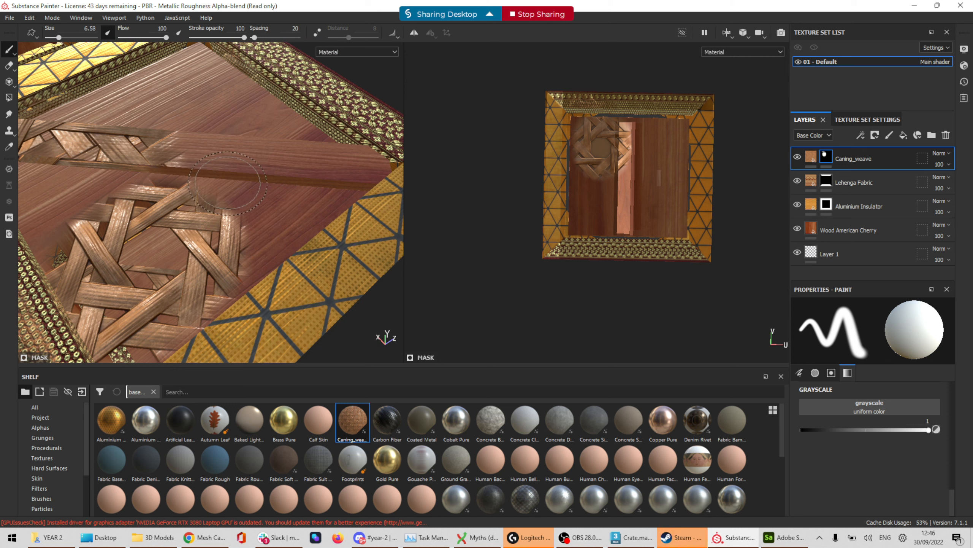
Step: Examine the painted weave on the crates from several angles and show the texture set settings
{"action": "scroll", "coordinate": [211, 199], "scroll_direction": "up", "scroll_amount": 2}
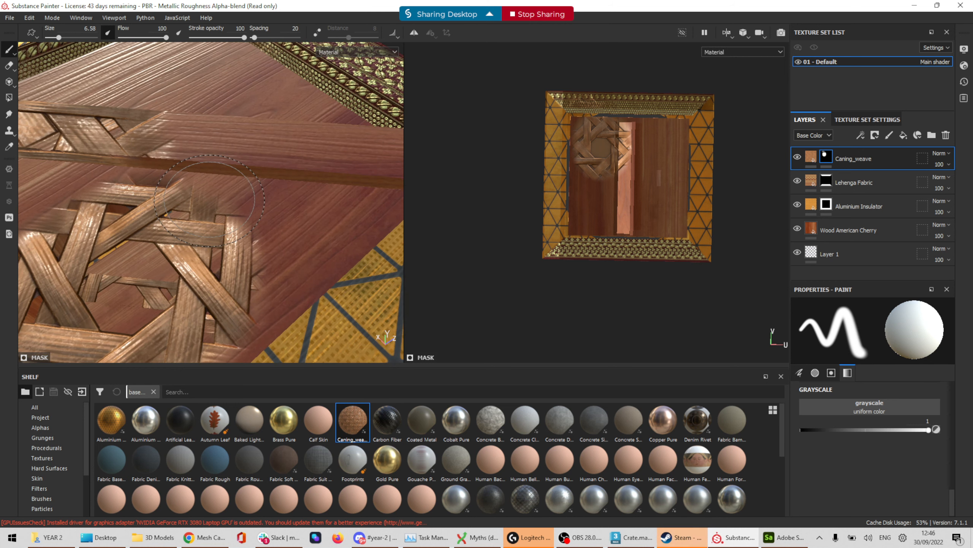
{"action": "scroll", "coordinate": [209, 200], "scroll_direction": "down", "scroll_amount": 3}
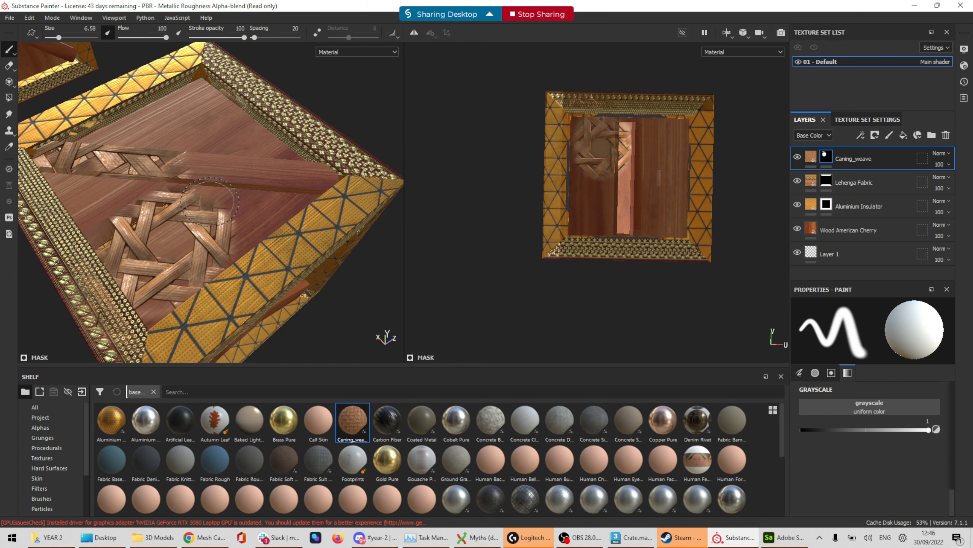
{"action": "left_click_drag", "start_coordinate": [211, 201], "coordinate": [228, 190], "text": "alt"}
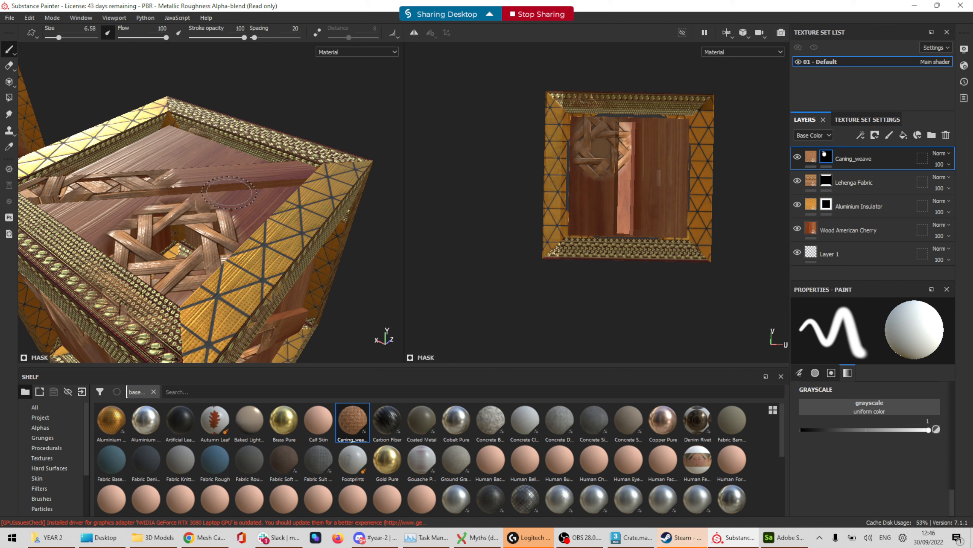
{"action": "scroll", "coordinate": [229, 193], "scroll_direction": "down", "scroll_amount": 5}
{"action": "mouse_move", "coordinate": [165, 241]}
{"action": "left_mouse_down", "text": "alt"}
{"action": "mouse_move", "coordinate": [181, 248]}
{"action": "mouse_move", "coordinate": [232, 236]}
{"action": "left_mouse_up", "text": "alt"}
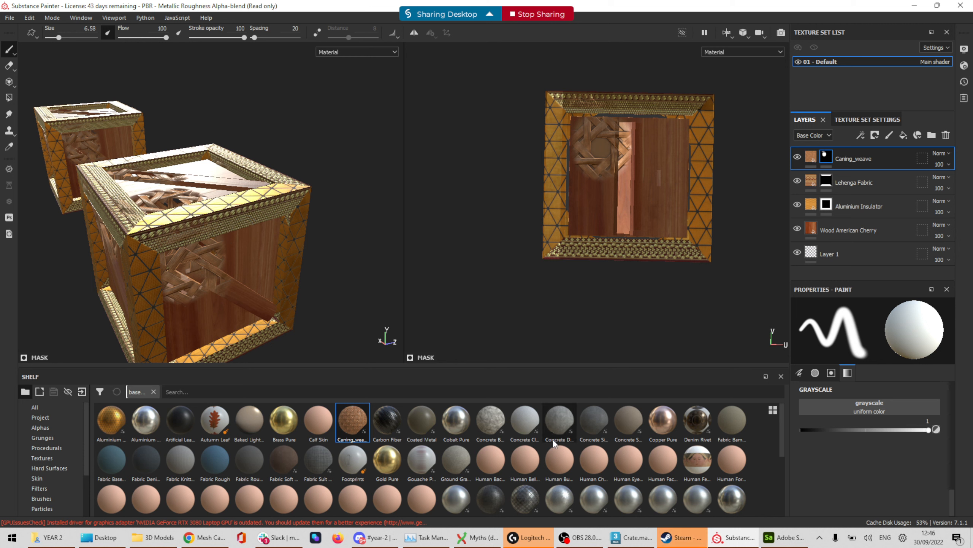
{"action": "mouse_move", "coordinate": [595, 493]}
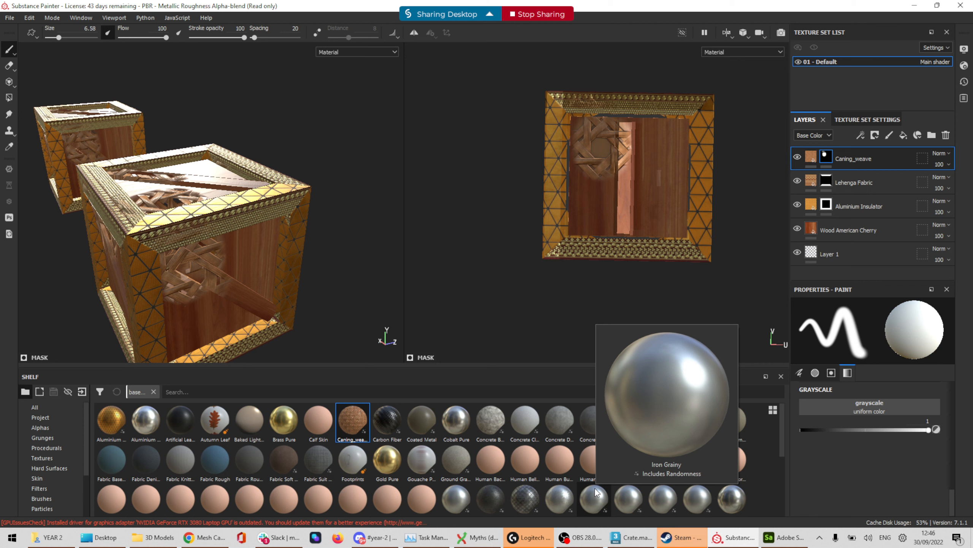
{"action": "left_click_drag", "start_coordinate": [322, 229], "coordinate": [387, 335], "text": "alt"}
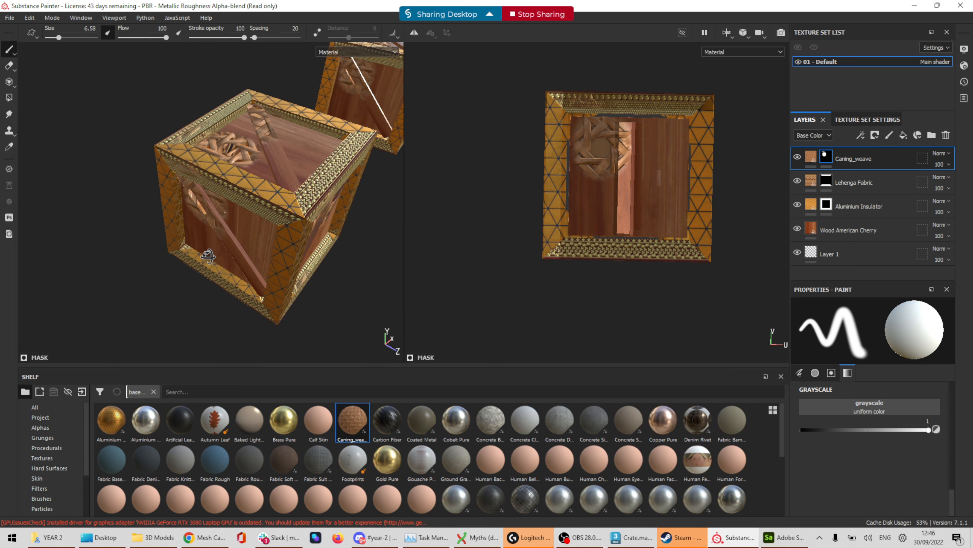
{"action": "left_click", "coordinate": [859, 116]}
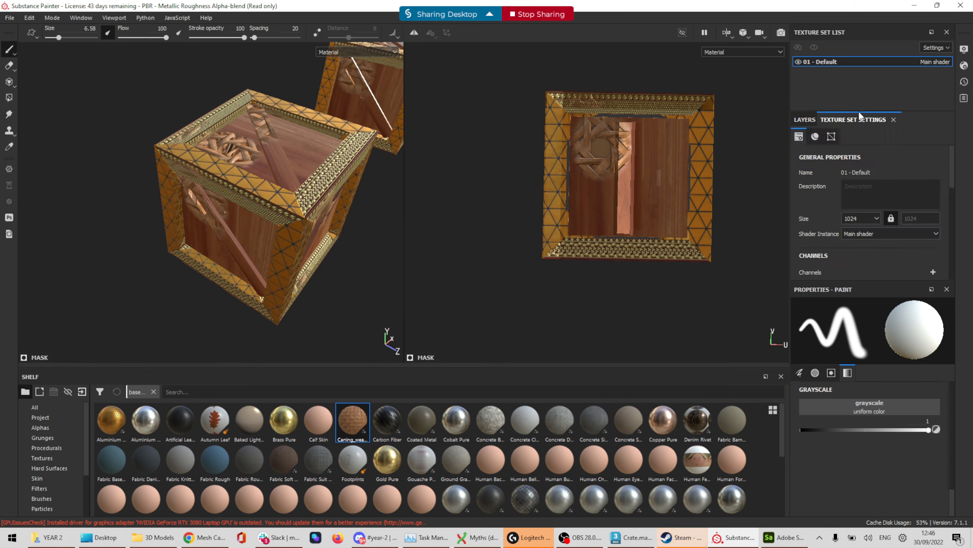
{"action": "left_click_drag", "start_coordinate": [252, 165], "coordinate": [251, 213], "text": "alt"}
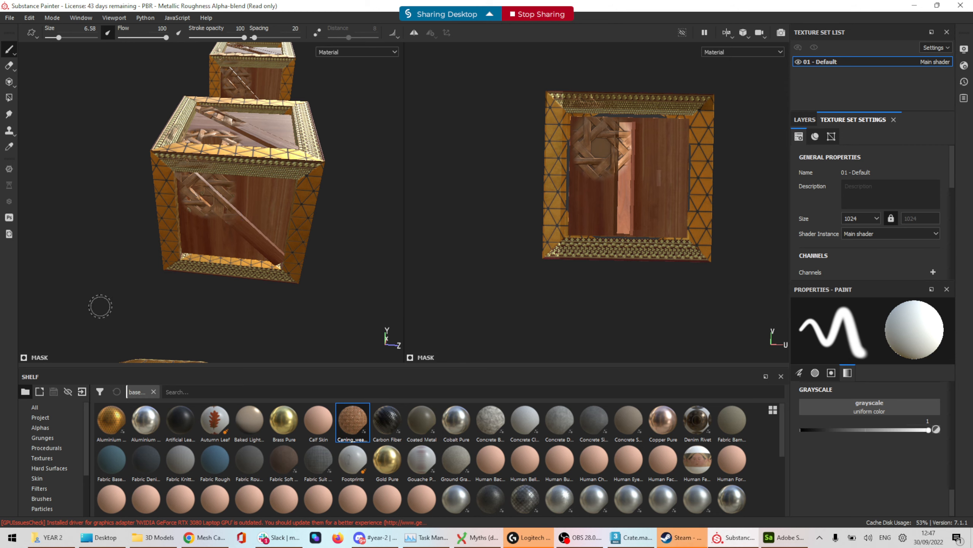
{"action": "left_click", "coordinate": [590, 534]}
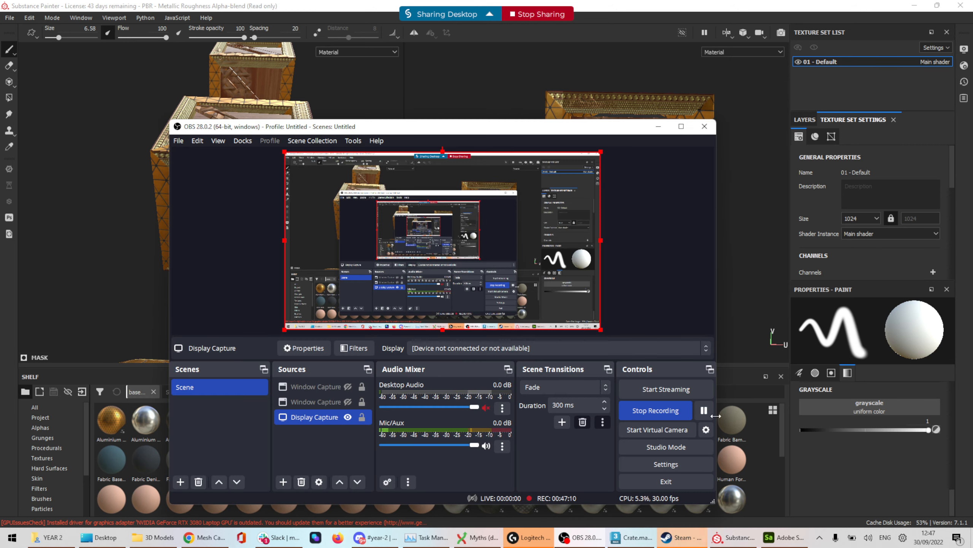